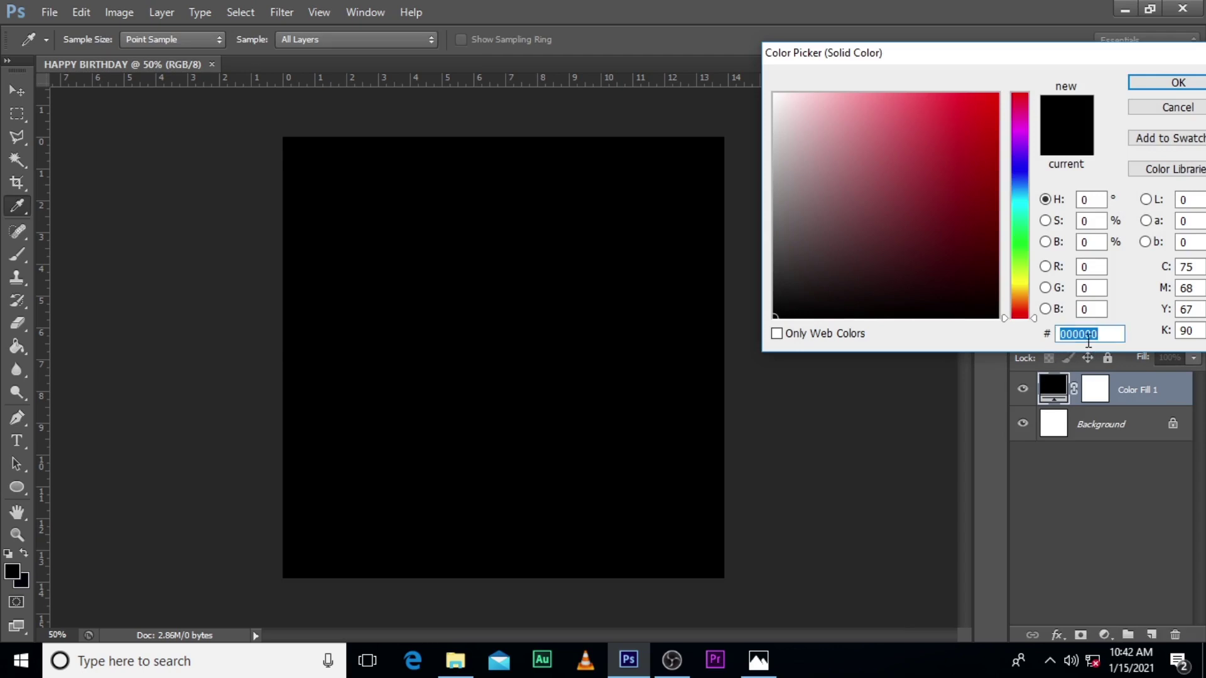
Step: Fill with dark red 7C2A08 and put the fill in a collapsed group named 'BG'
text(7C)
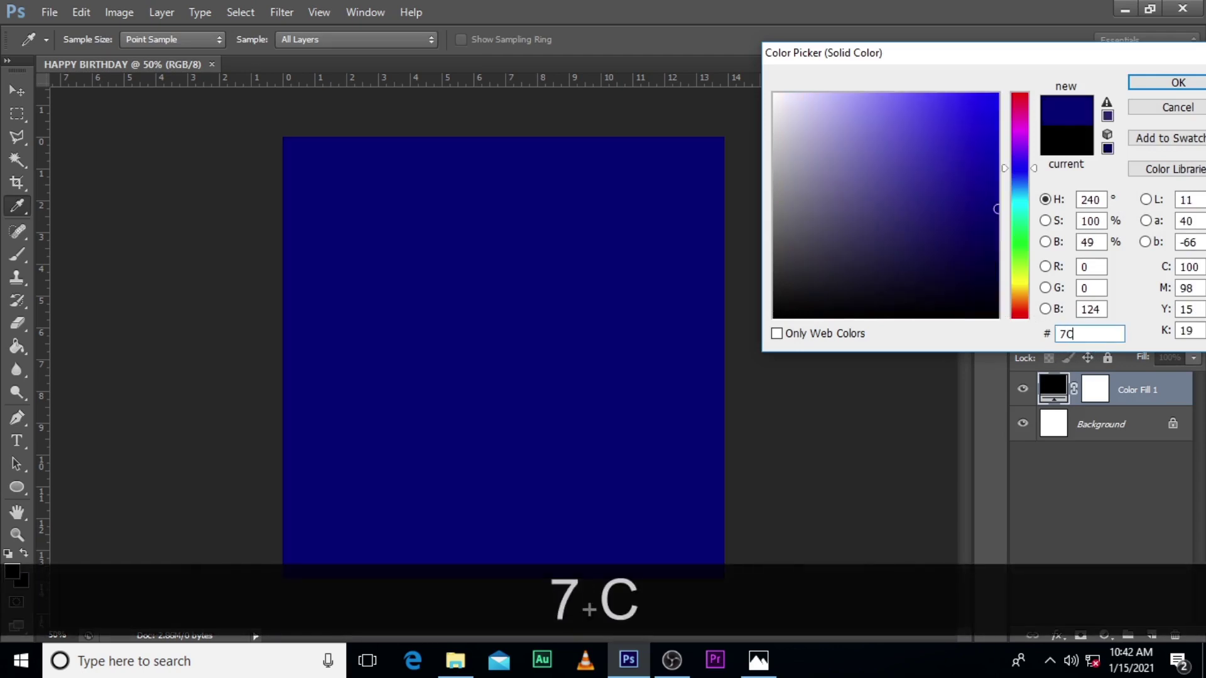
text(2A08)
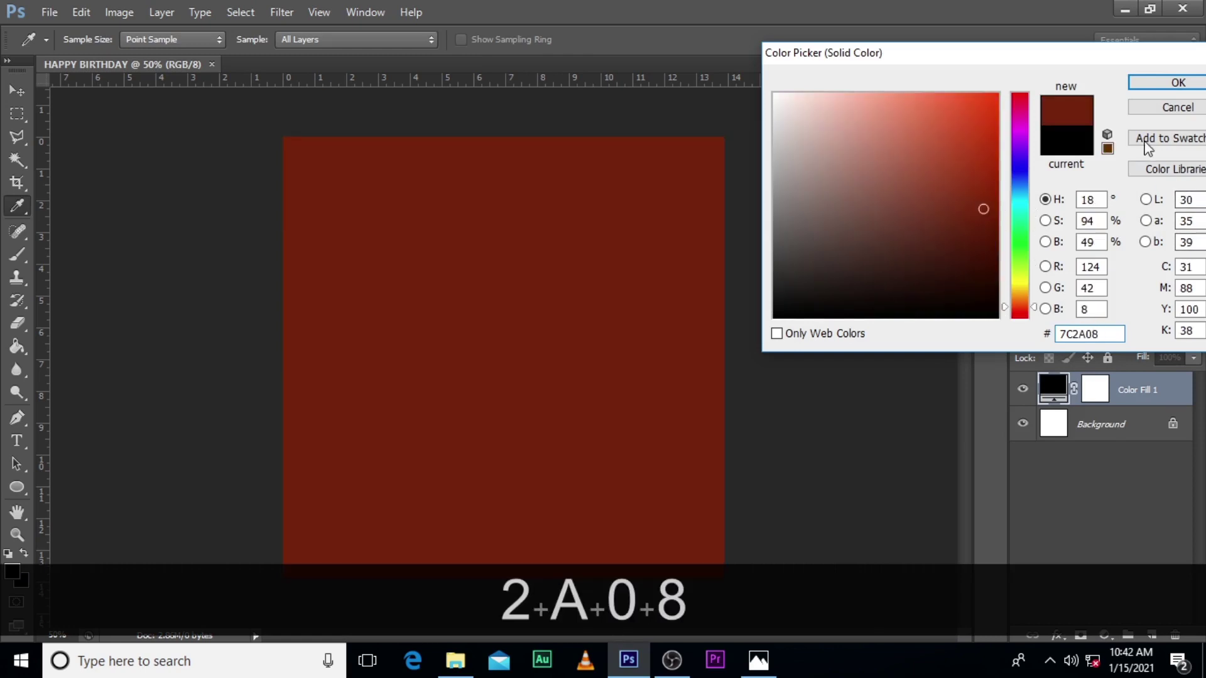
click(1155, 83)
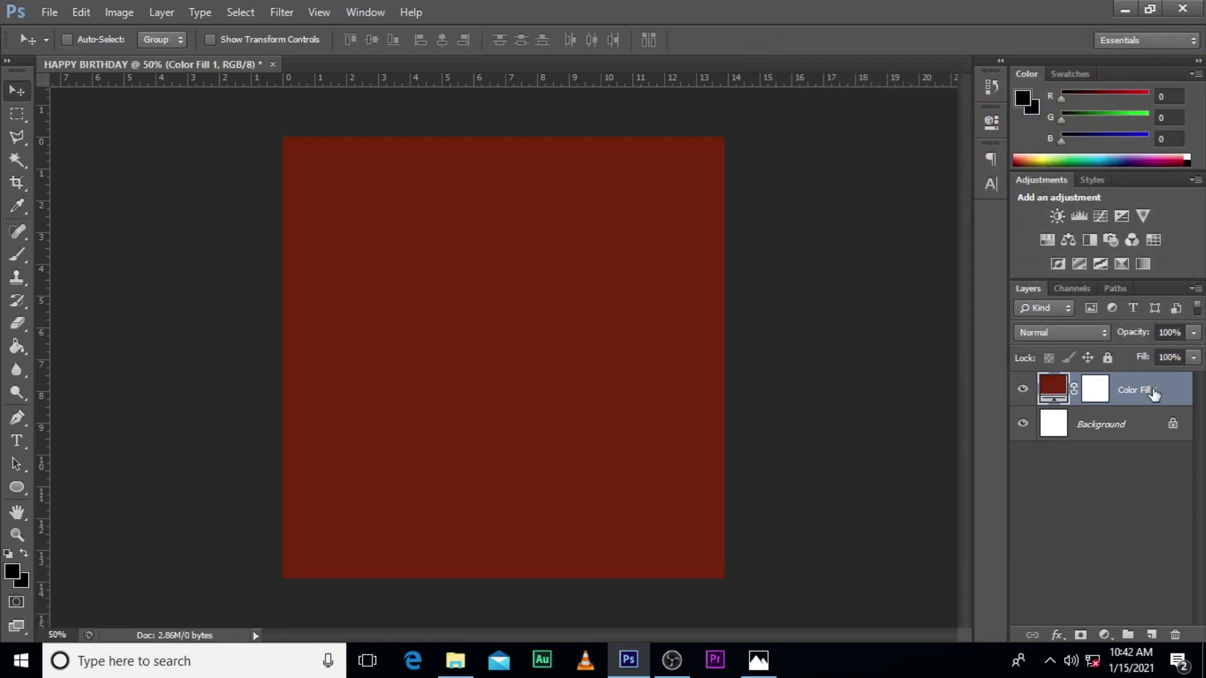
key(ctrl+g)
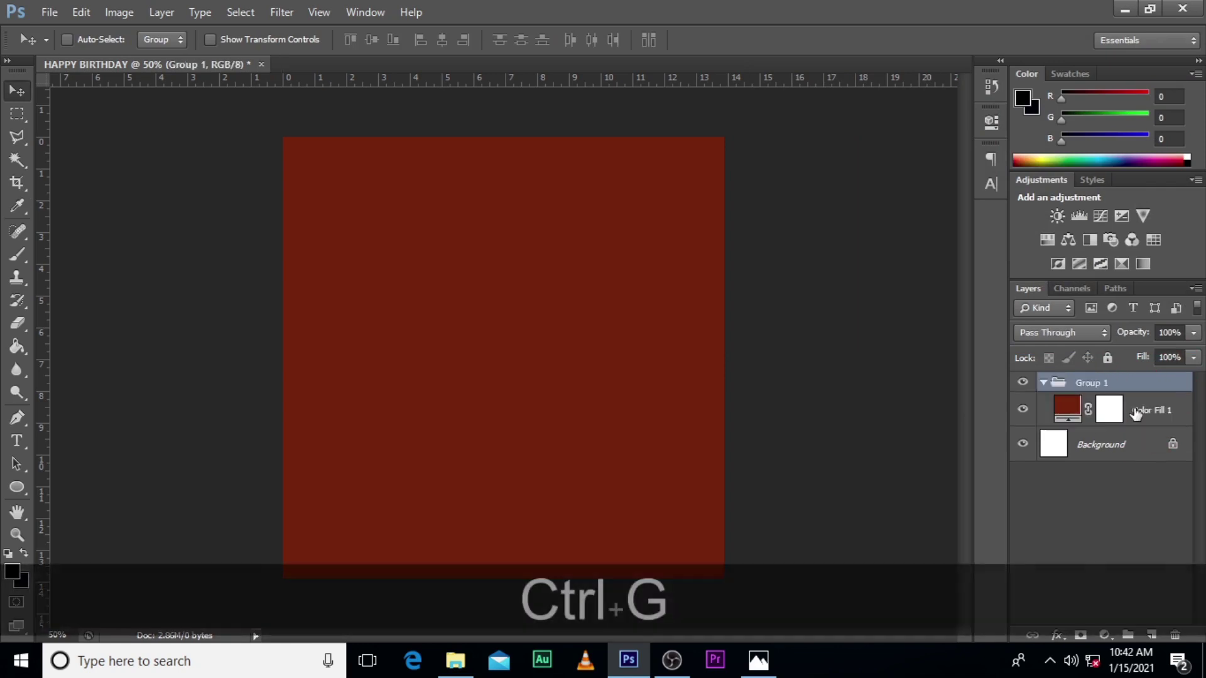
double_click(1096, 382)
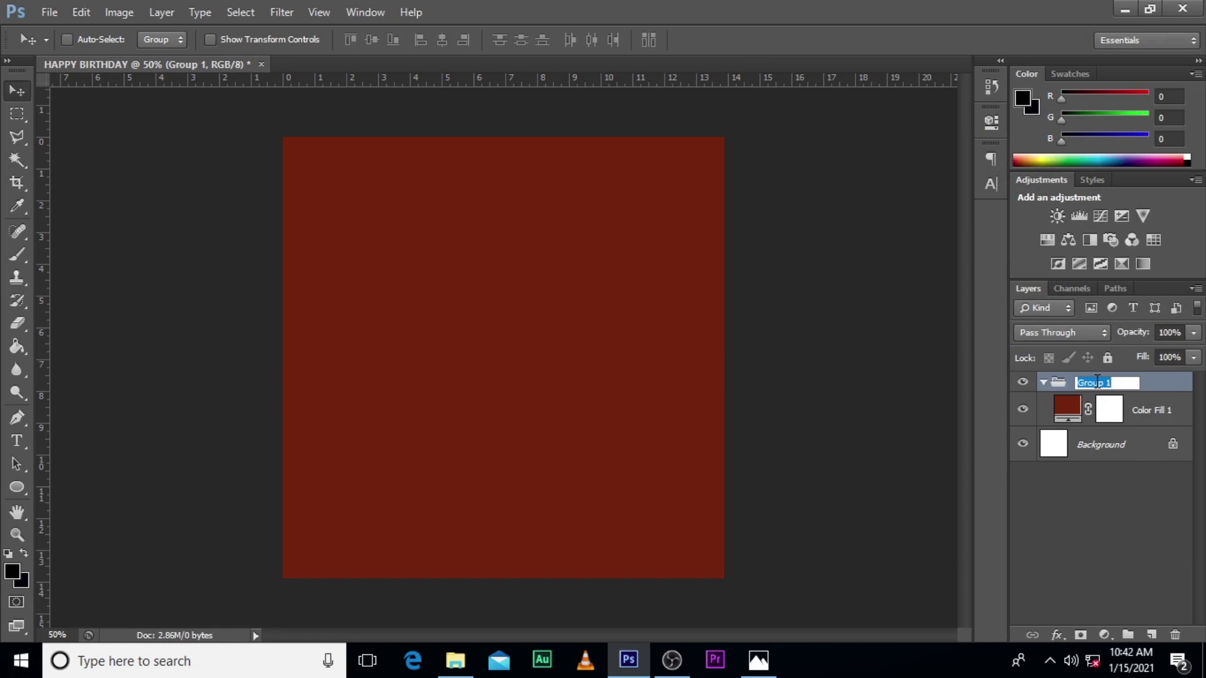
text(BG)
key(Return)
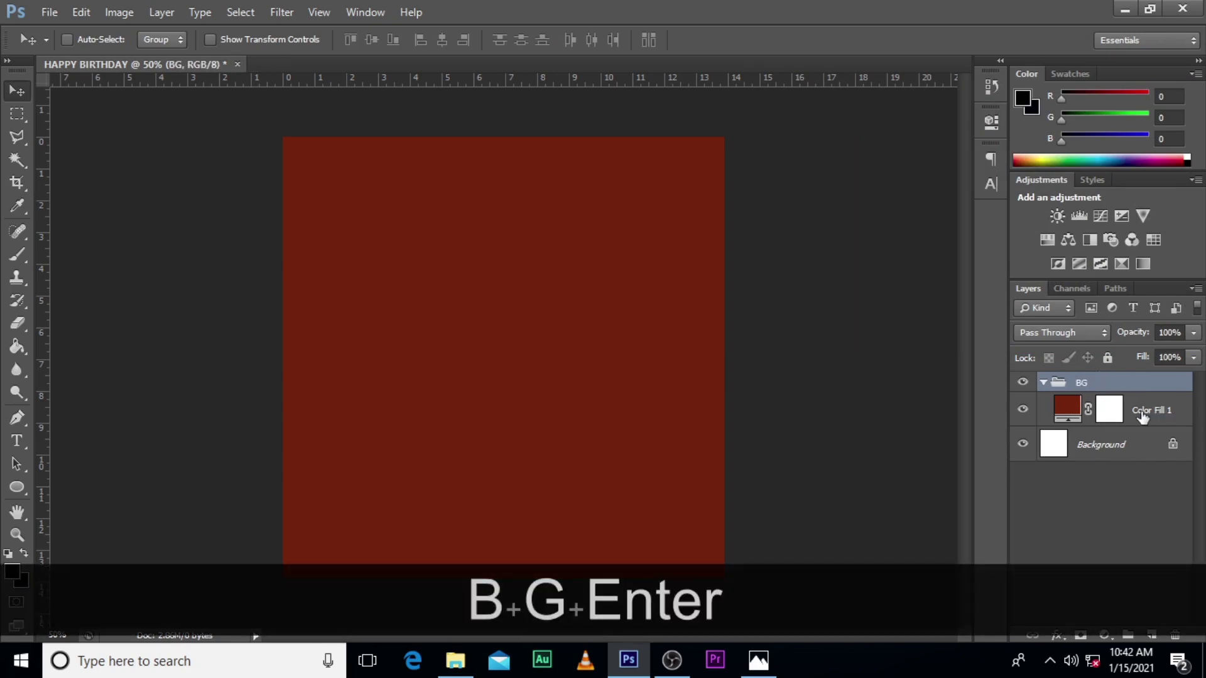
click(1044, 382)
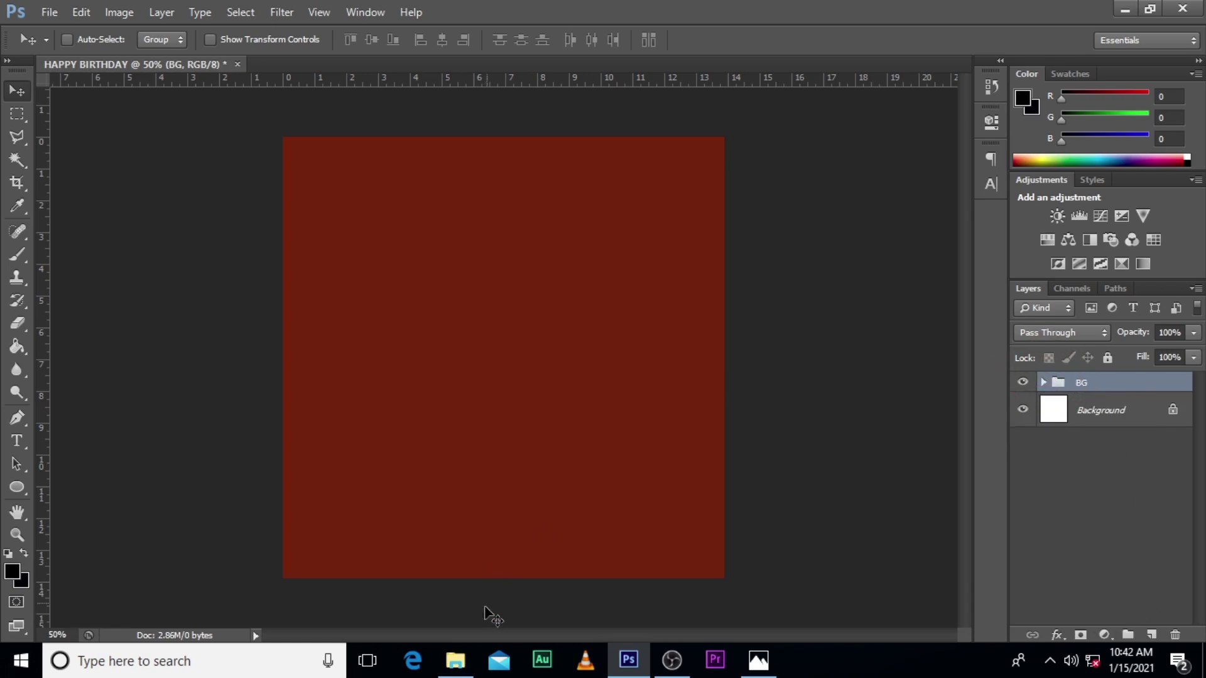
Step: Drag the red-haired portrait unnamed (3) from the RAW folder into the flyer
click(455, 659)
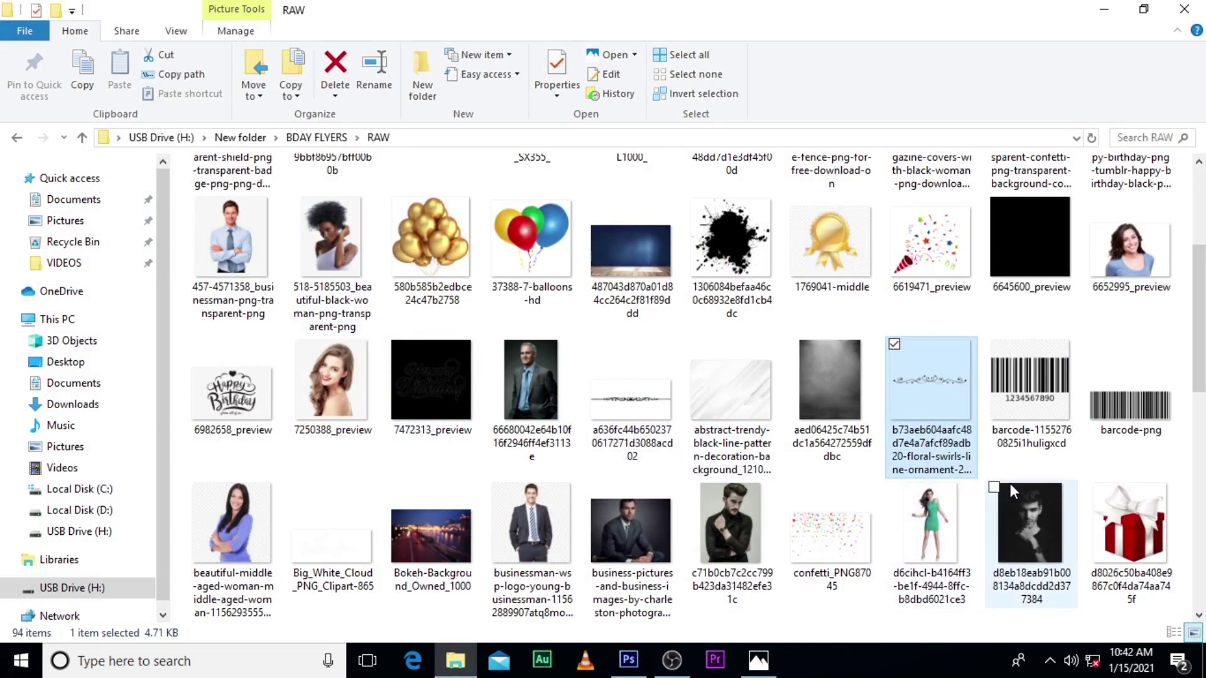
scroll(817, 503, down, 5)
scroll(709, 550, down, 2)
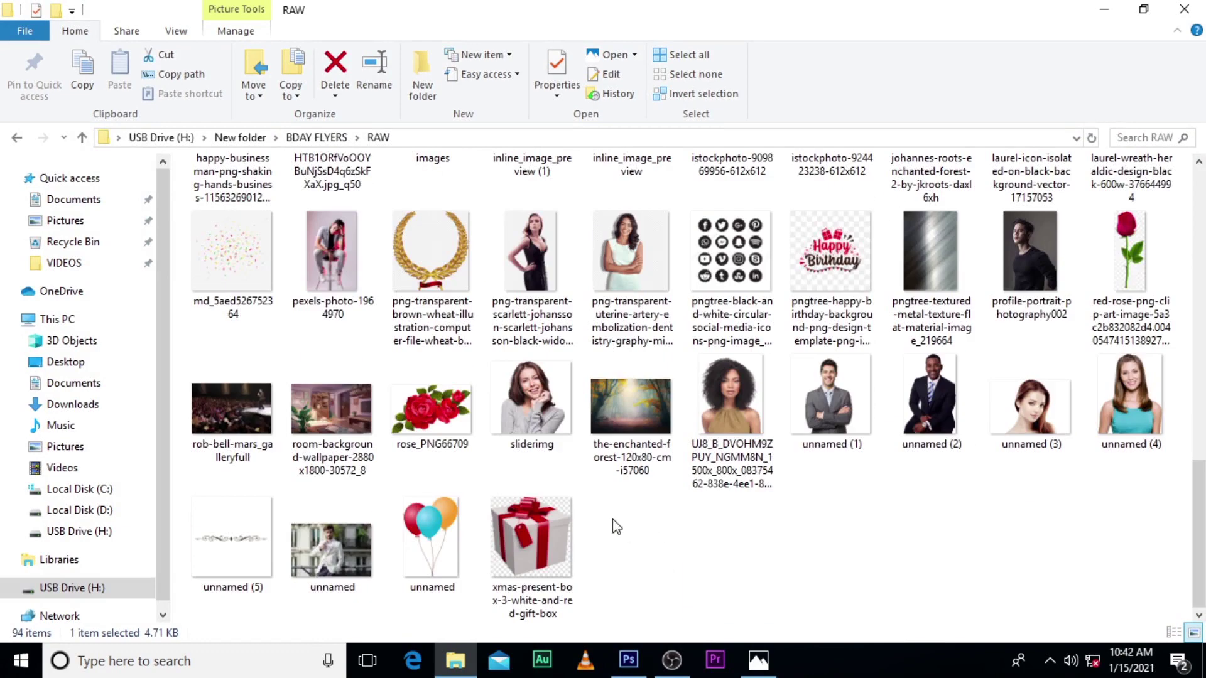
drag(1030, 407, 461, 404)
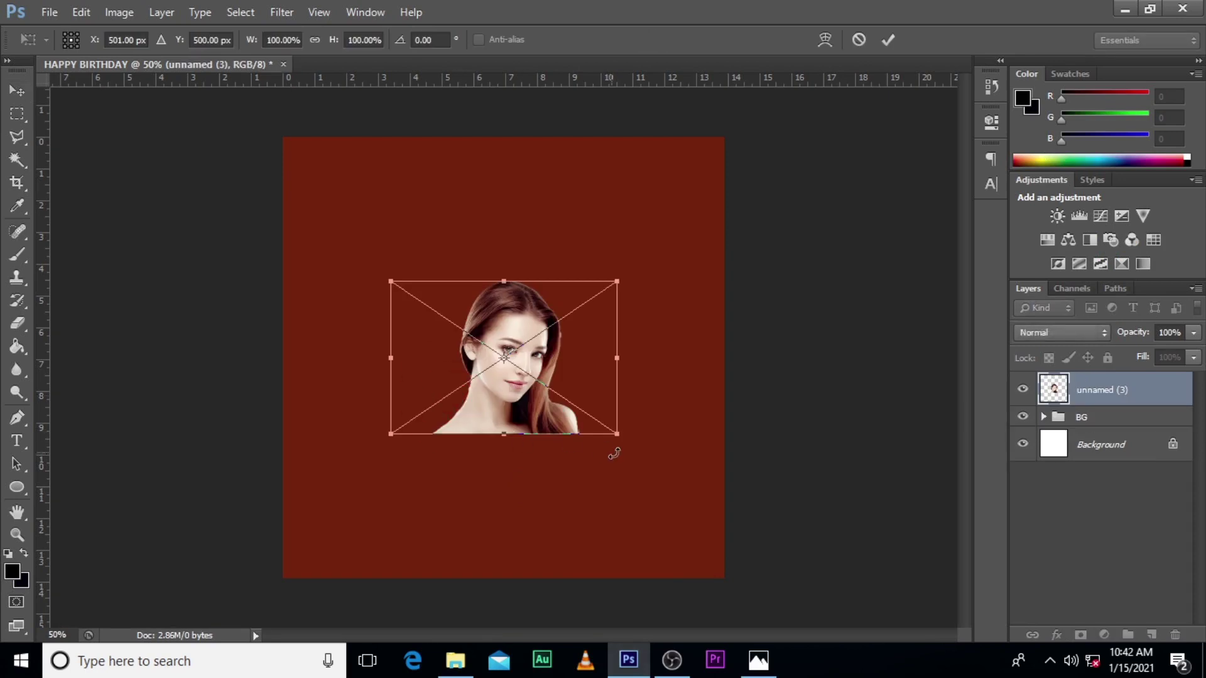
Step: Scale the portrait to about 291%, tilt it 4.11° and nudge it into place at the left
drag(618, 436, 780, 543)
drag(622, 448, 520, 459)
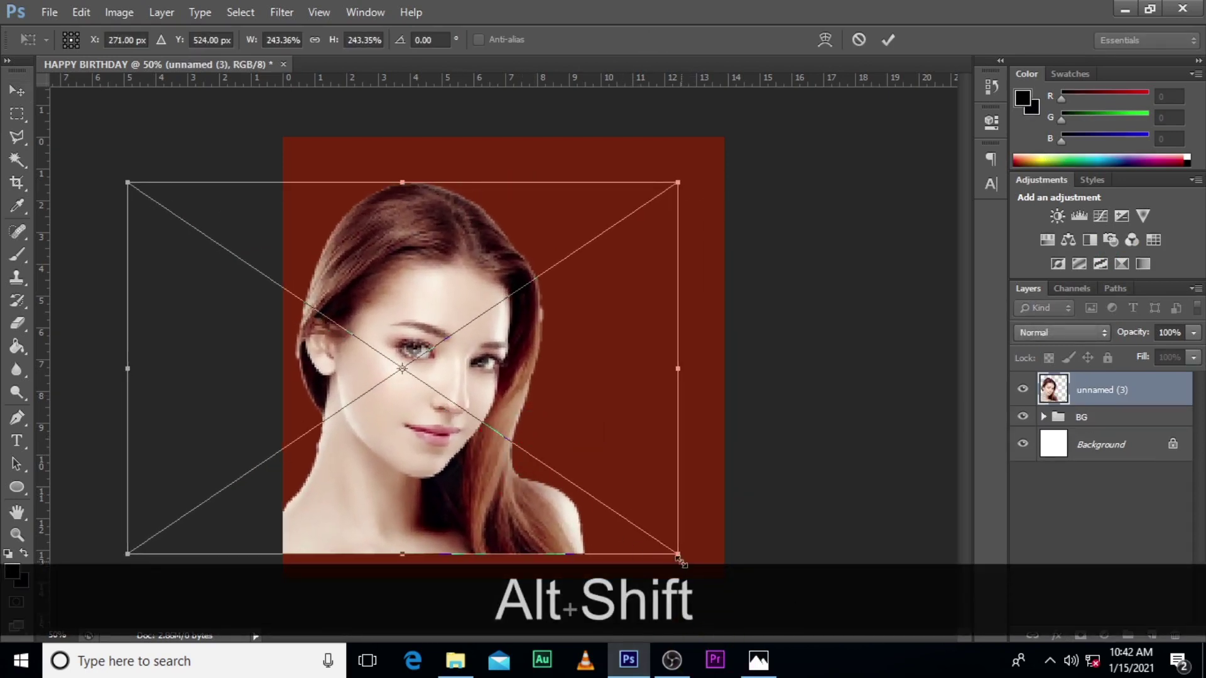
drag(678, 555, 732, 591)
drag(608, 469, 587, 466)
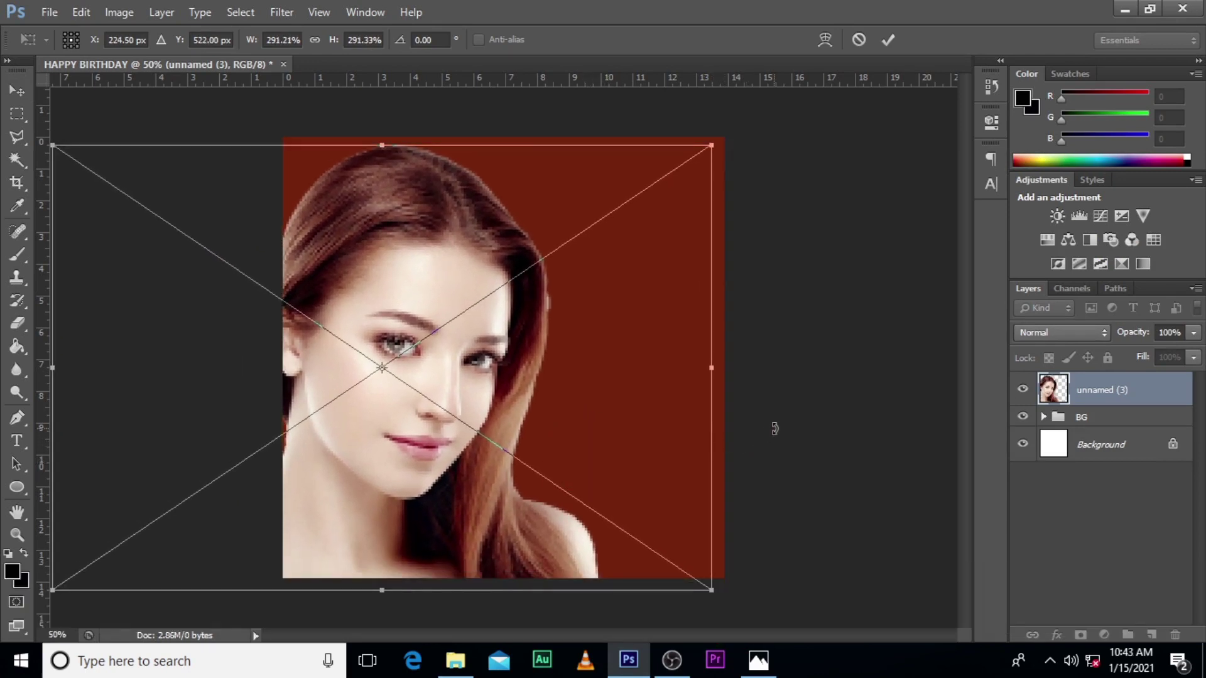
drag(773, 425, 775, 458)
drag(515, 464, 500, 451)
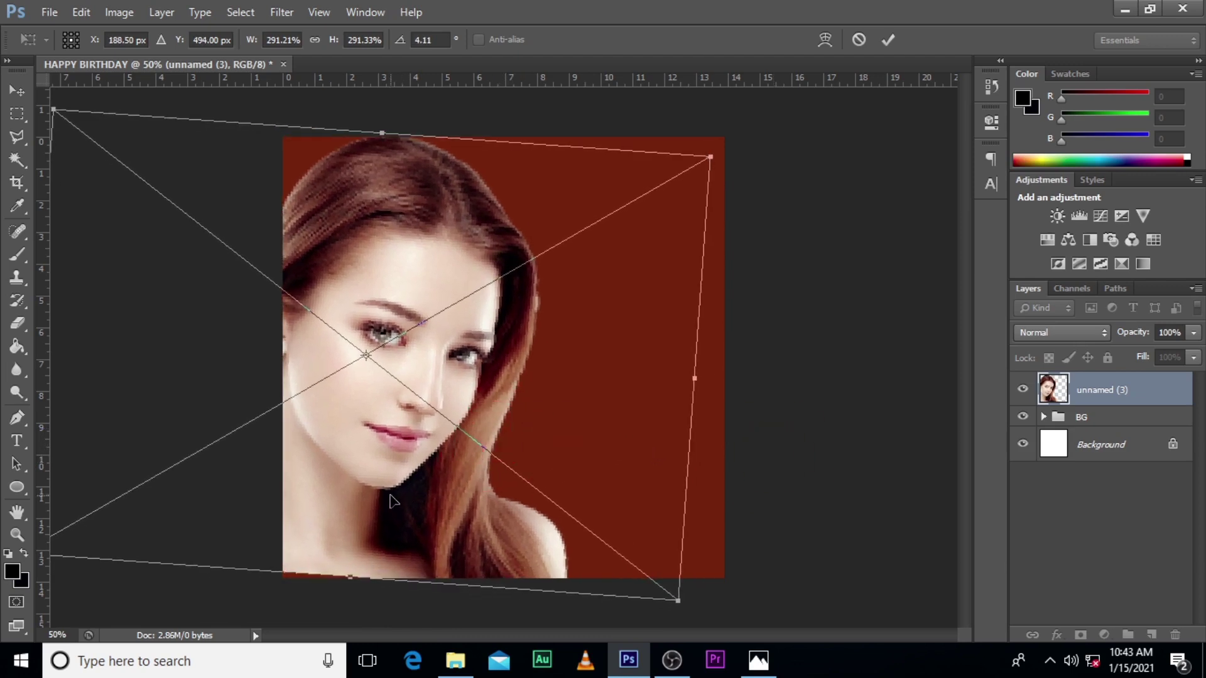
key(Down)
key(Down)
key(Down)
key(Down)
key(Down)
key(Down)
key(Down)
key(Down)
key(Down)
key(Down)
key(Down)
key(Down)
key(Down)
key(Down)
key(Down)
key(Down)
key(Down)
key(Down)
key(Down)
key(Down)
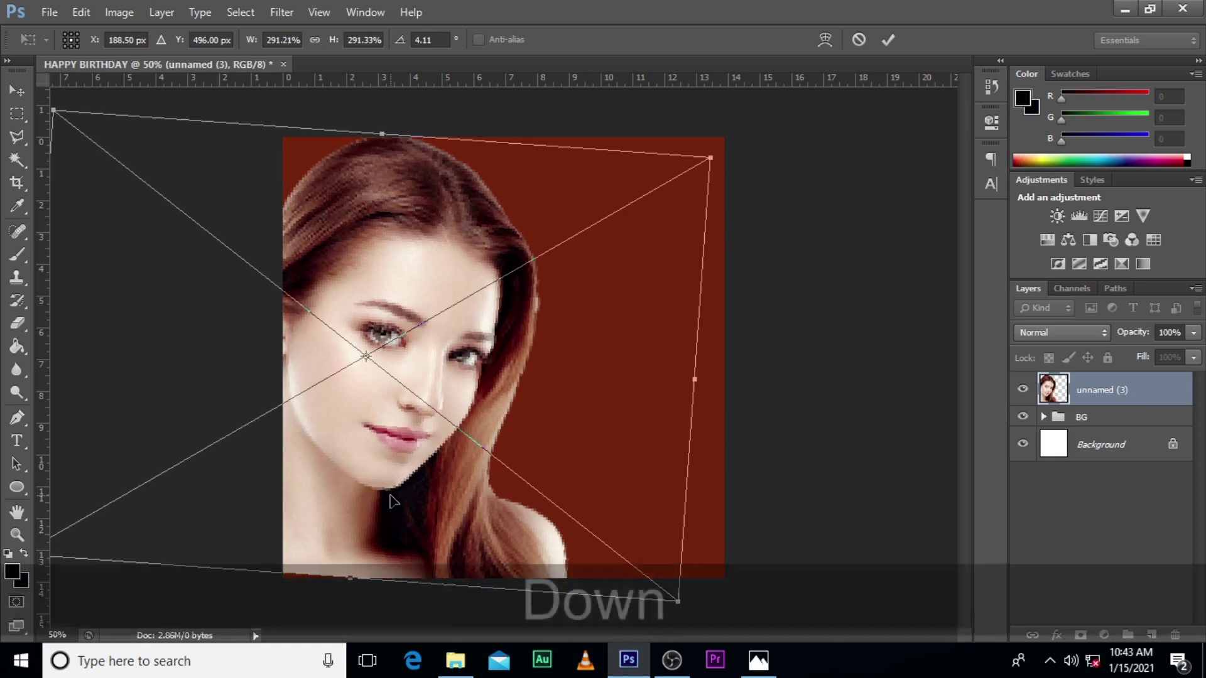
key(Down)
key(Down)
key(Down)
key(Down)
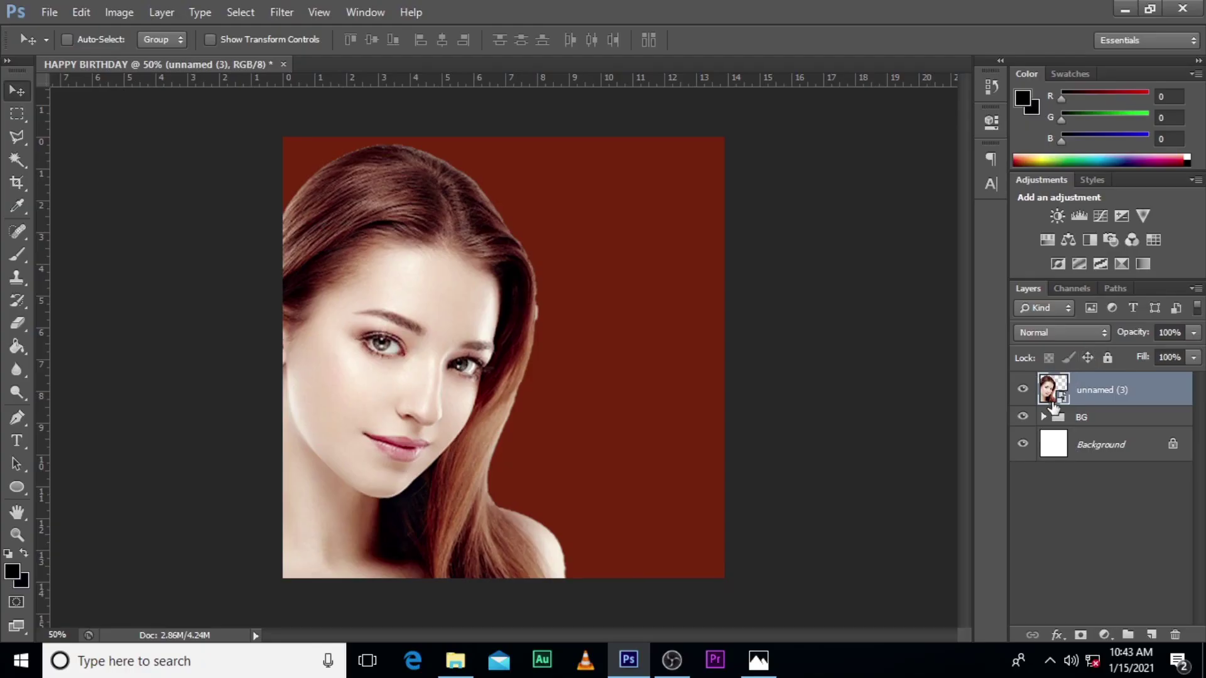
key(ctrl)
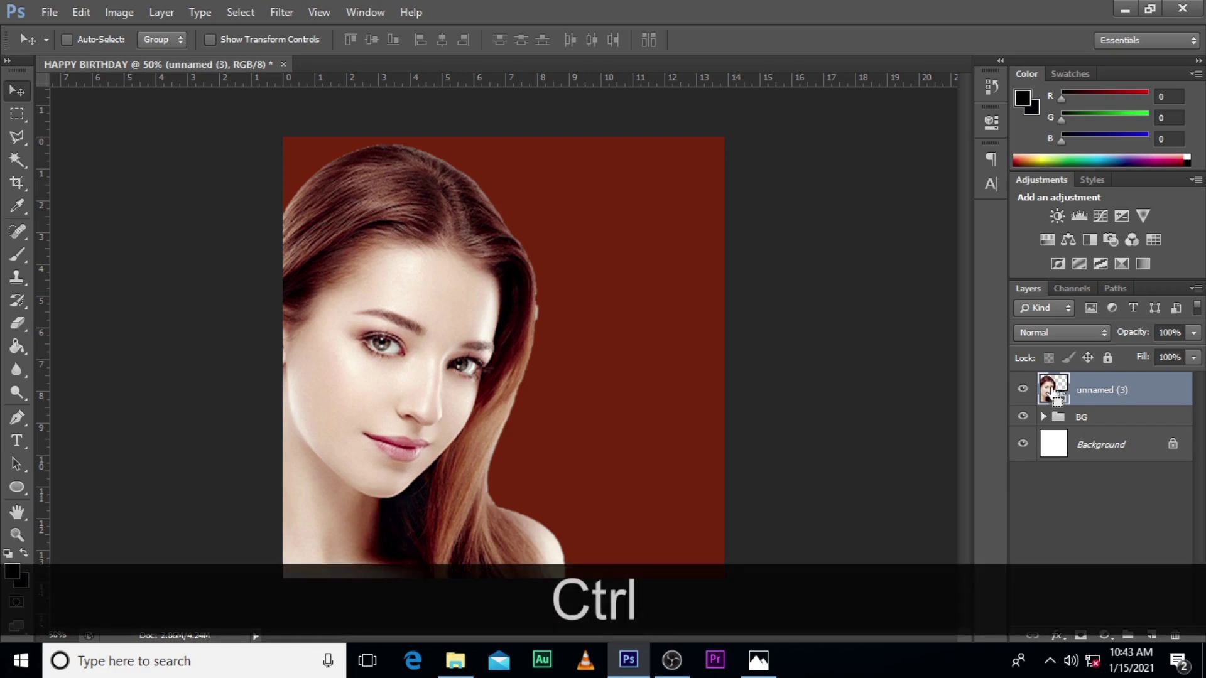
Step: Refine the portrait's edges (Radius 0.7, Contrast 11, Shift Edge -38) onto a new masked layer
ctrl+click(1052, 392)
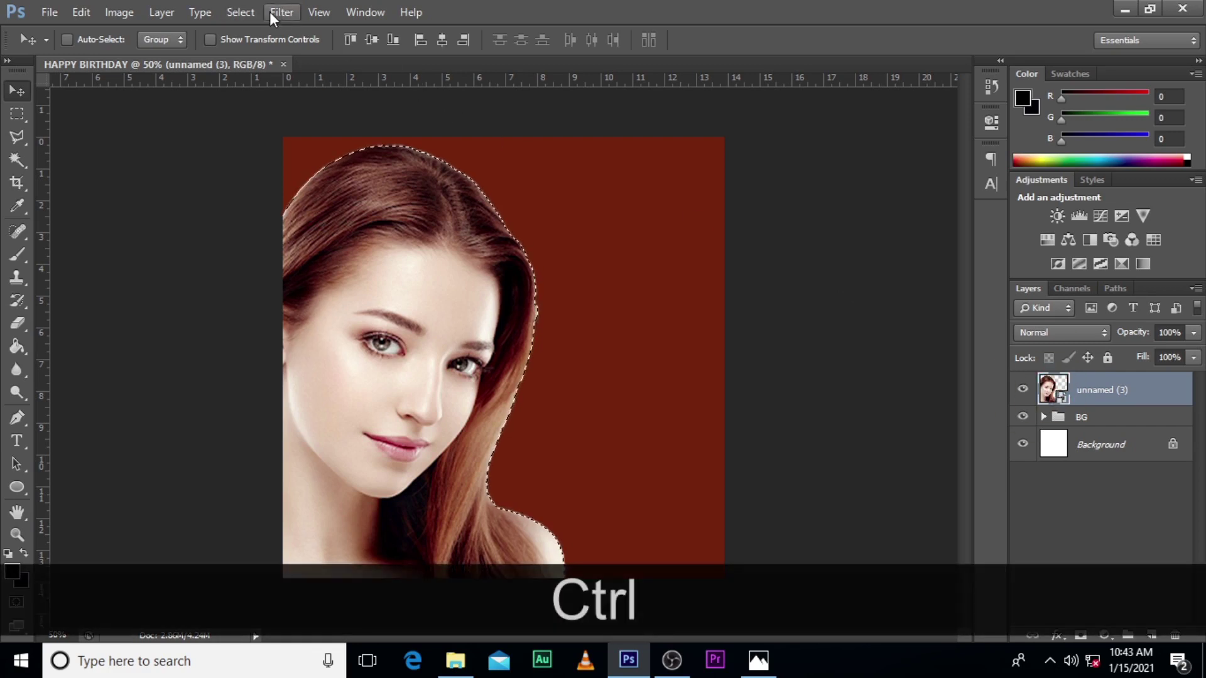
click(241, 13)
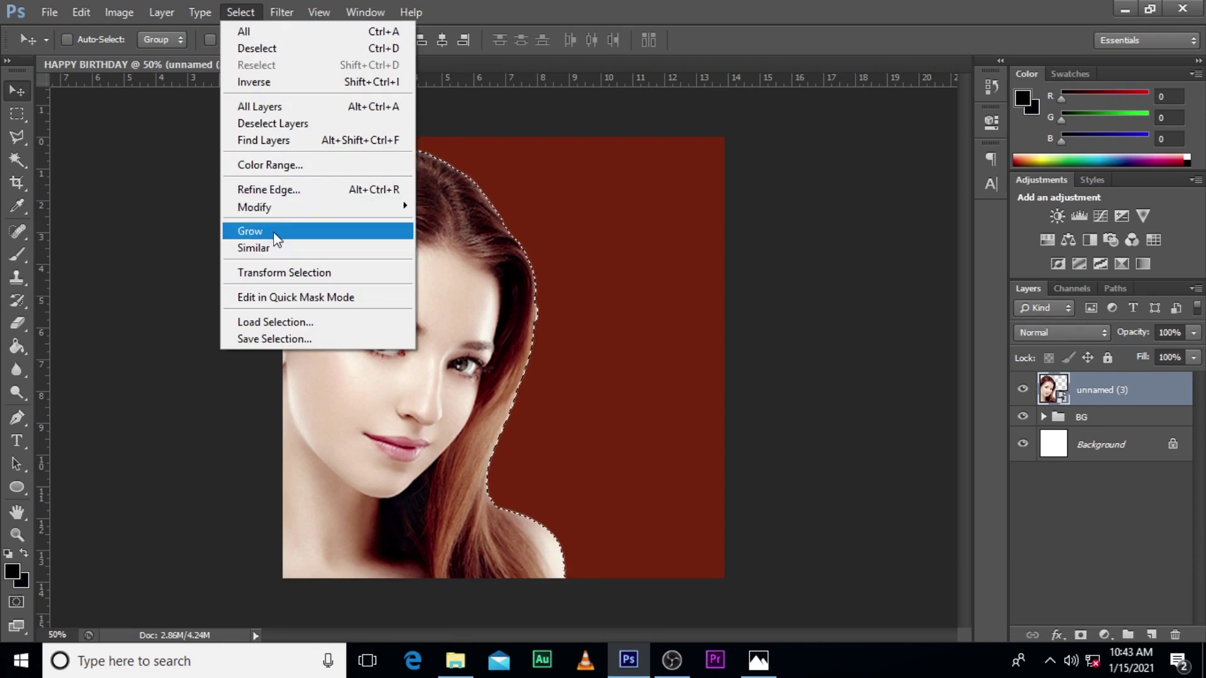
click(270, 190)
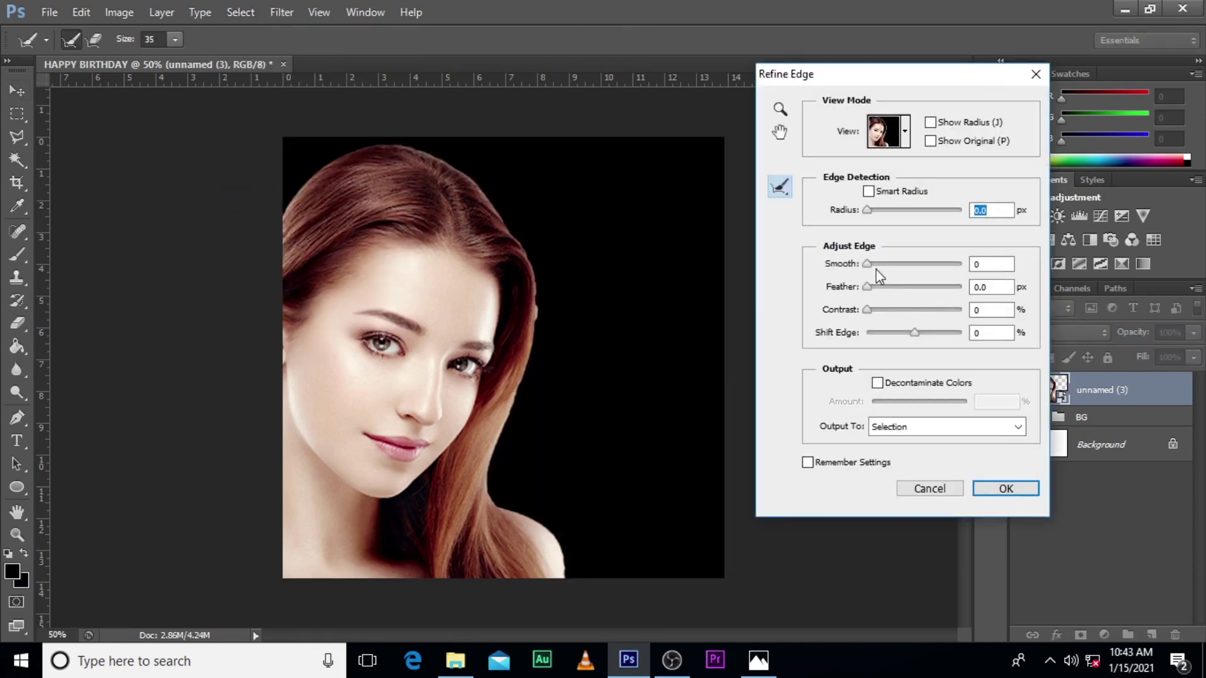
drag(870, 212, 873, 213)
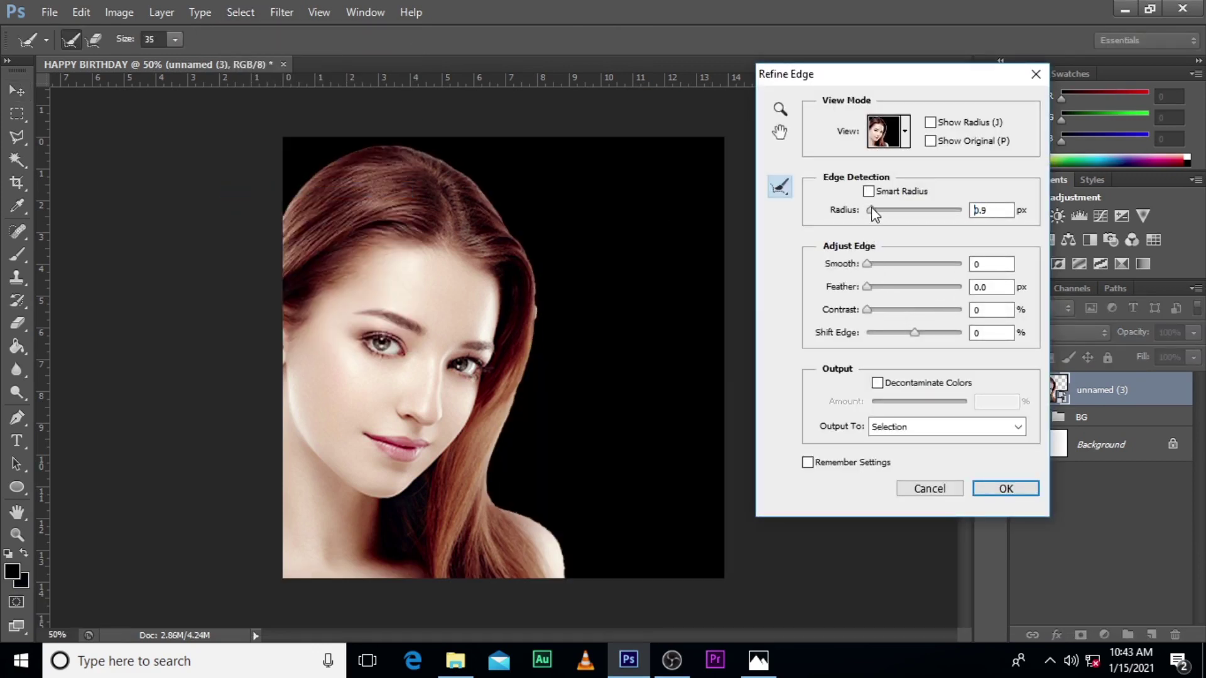
click(873, 215)
drag(865, 315, 900, 337)
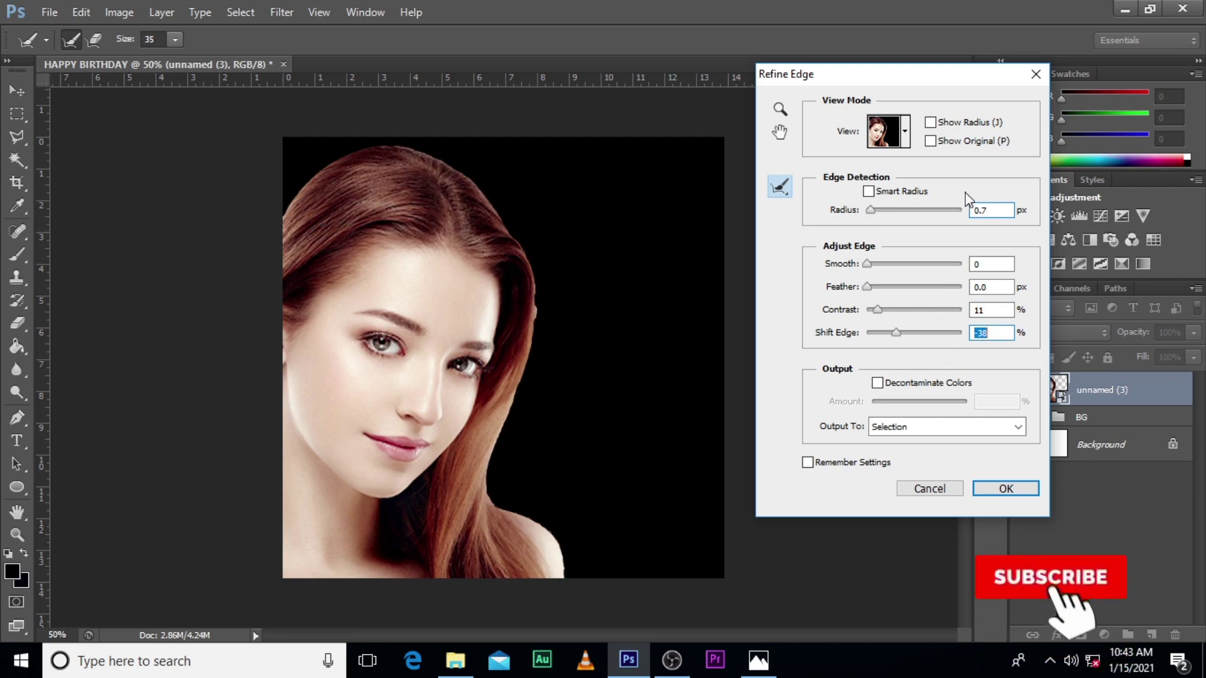
click(960, 427)
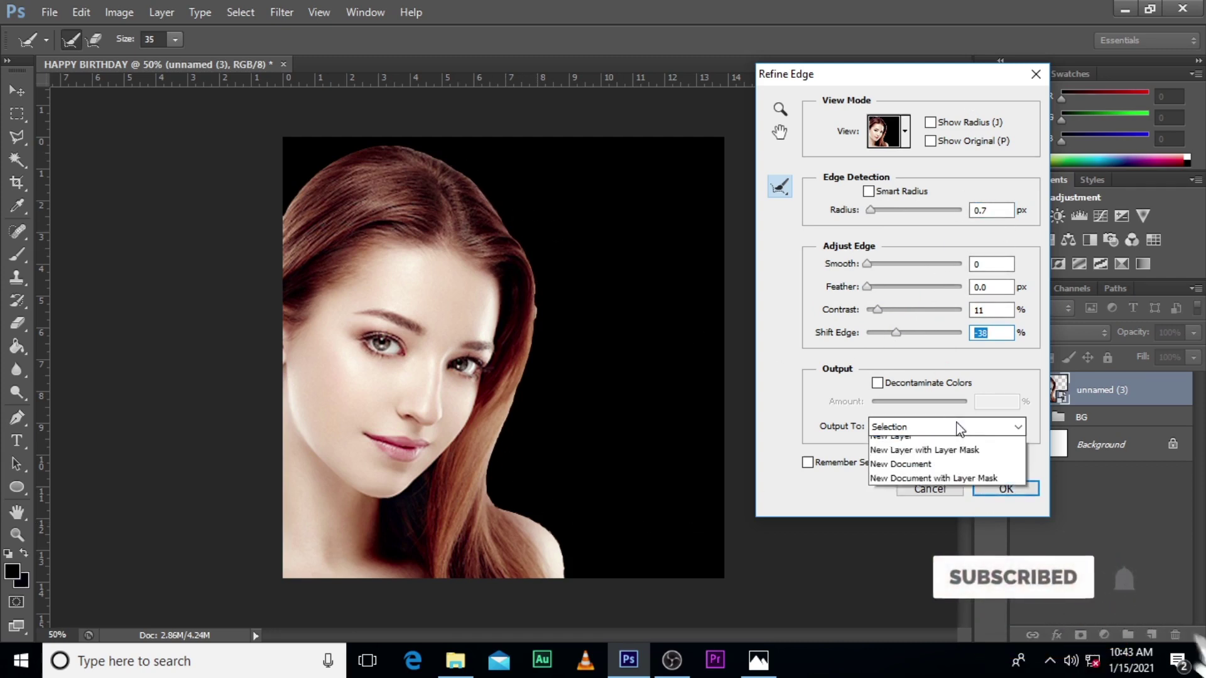
click(884, 489)
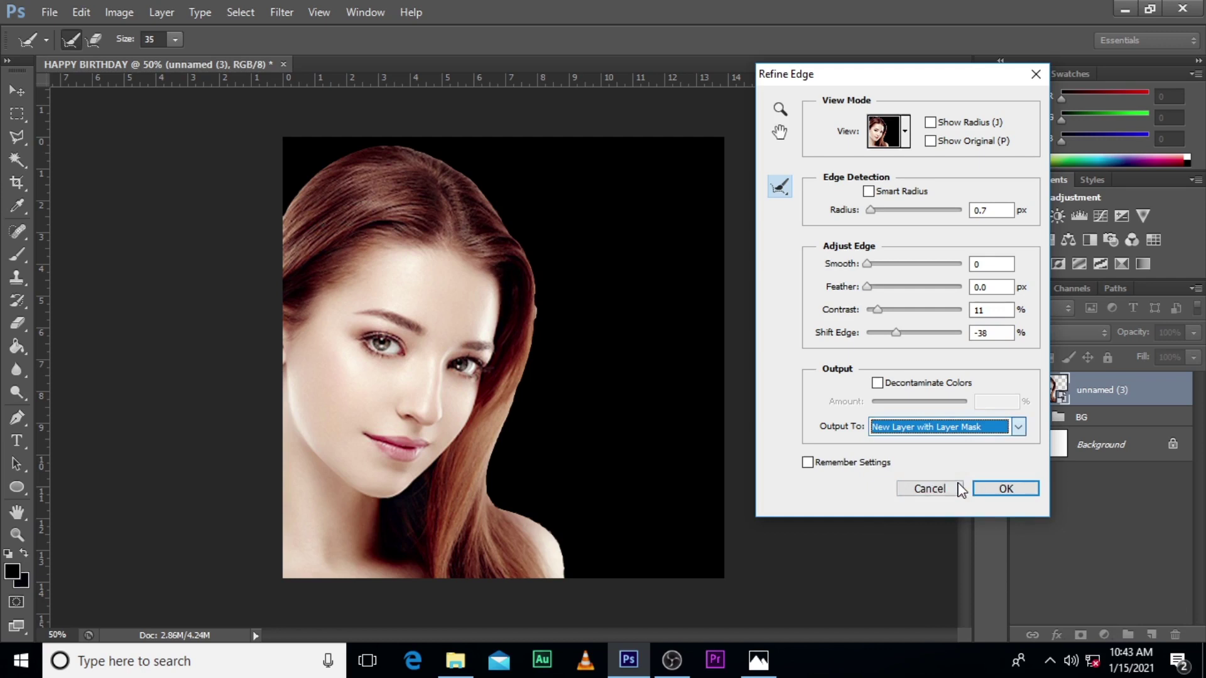
click(1007, 489)
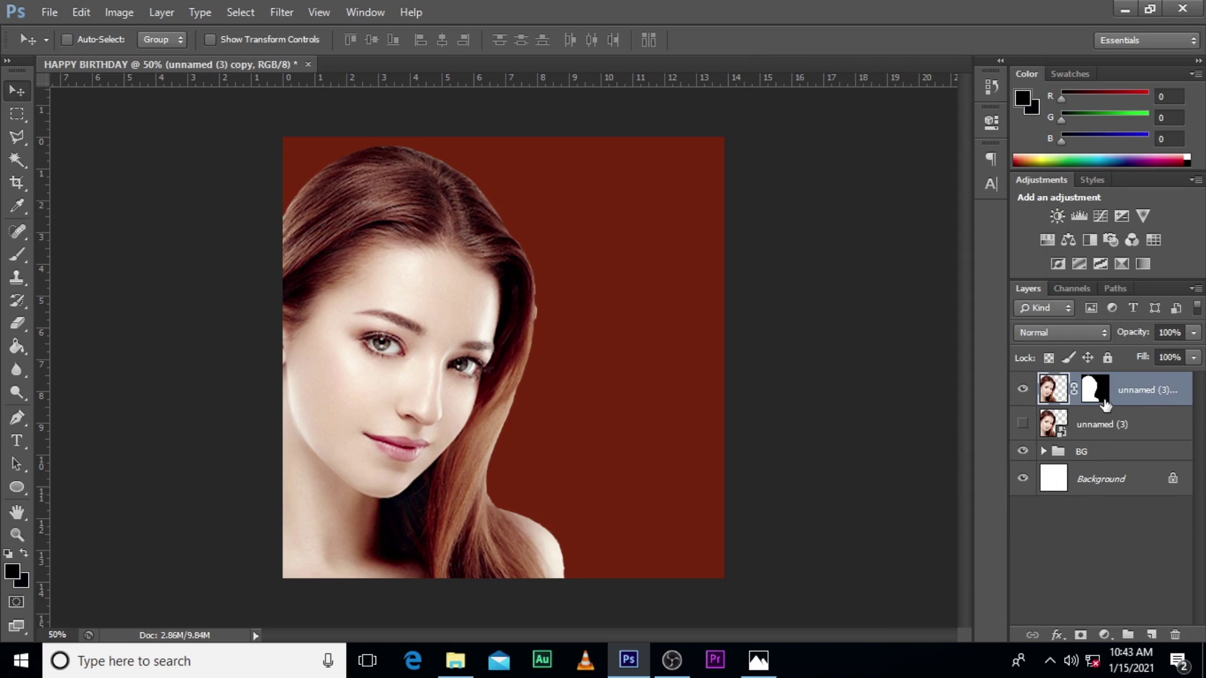
Step: Add a Black & White adjustment clipped to the masked portrait layer and target its mask
click(1104, 634)
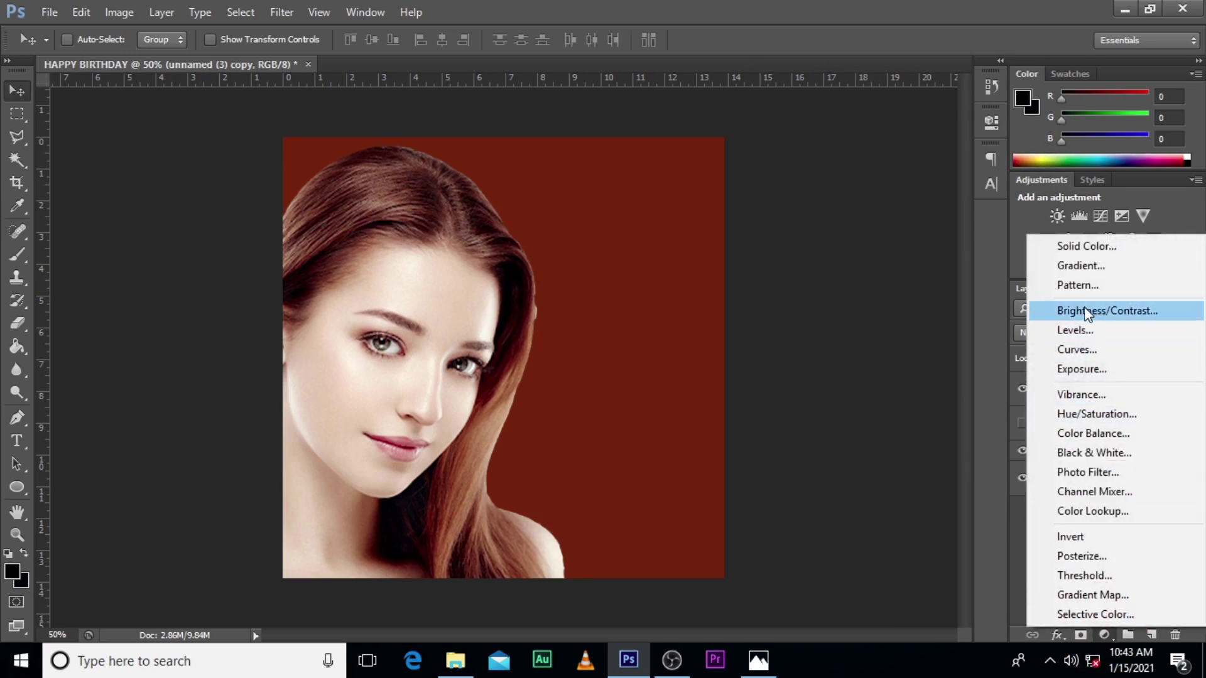
click(1104, 454)
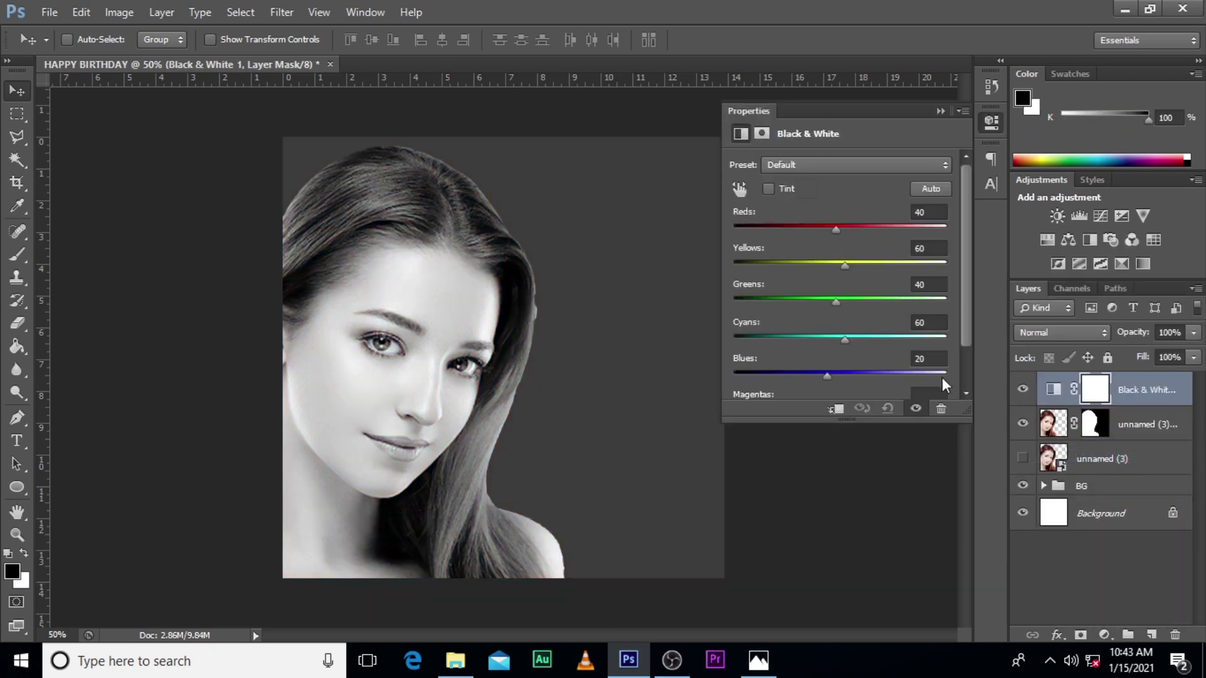
click(837, 412)
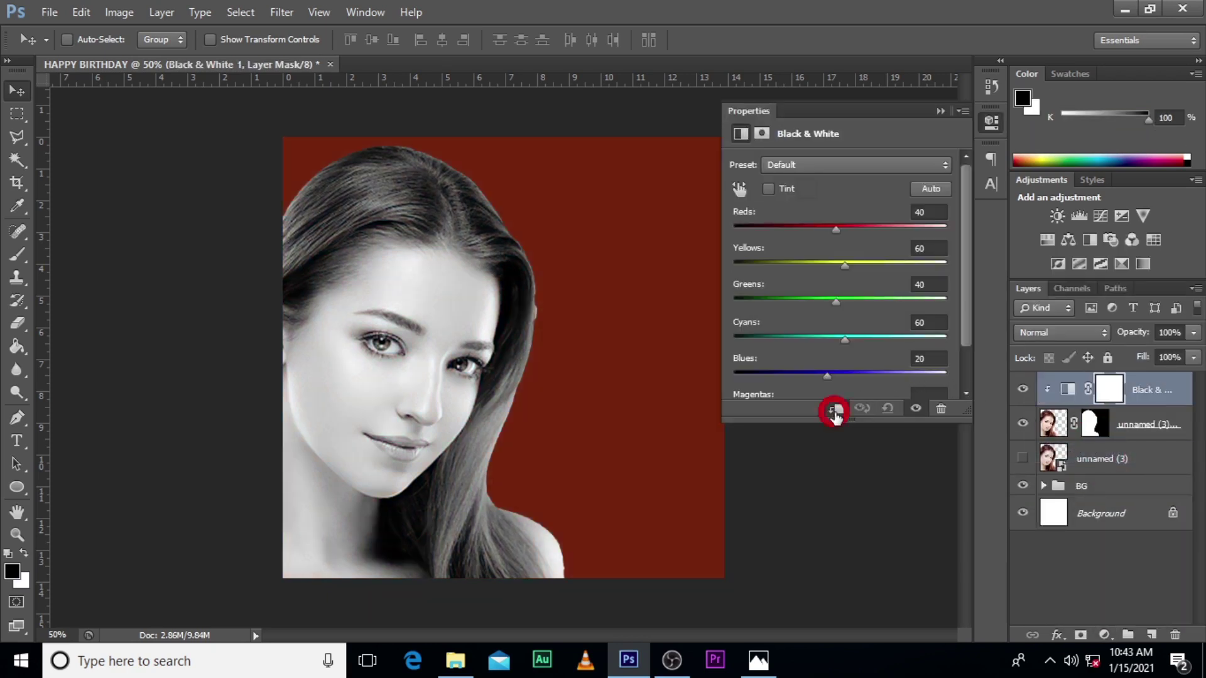
click(936, 112)
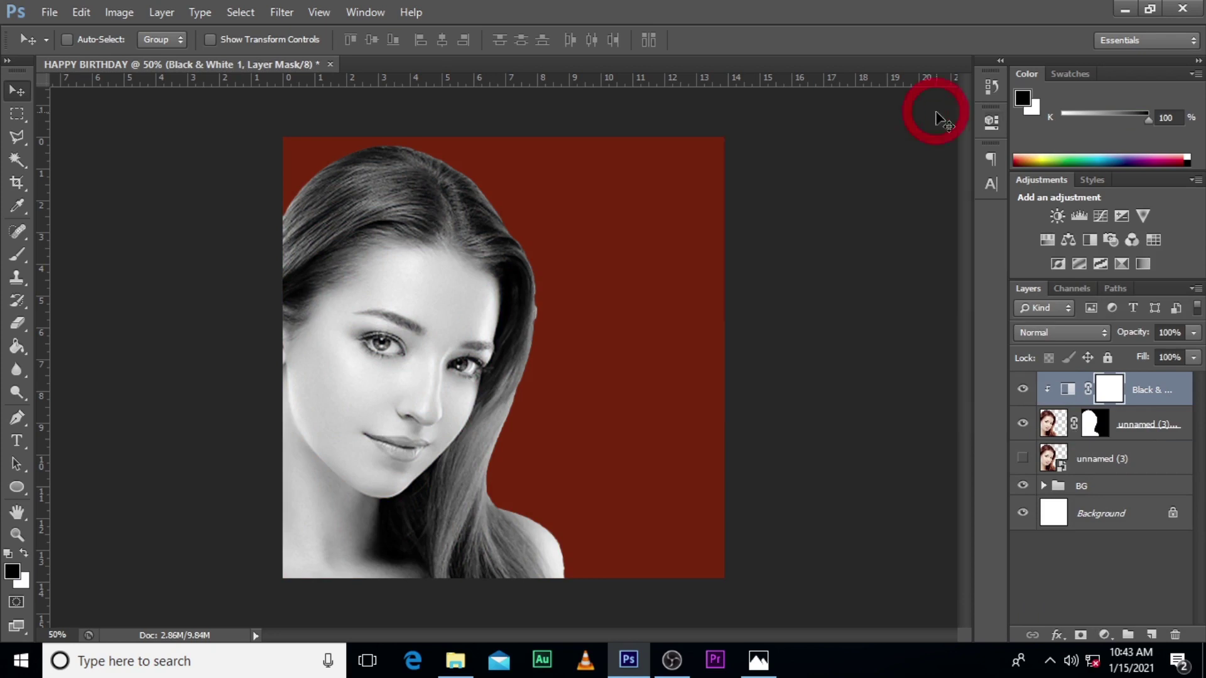
click(1109, 394)
Step: Paint black on the Black & White mask with a large brush to restore the red hair
key(b)
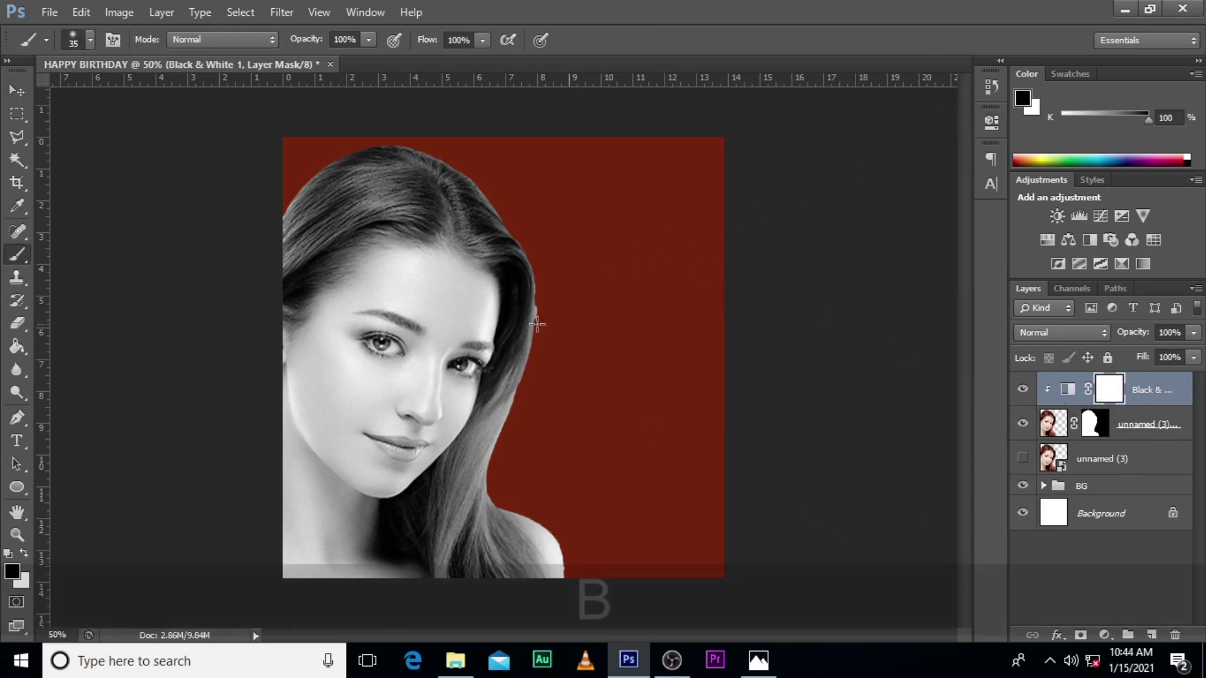
click(90, 39)
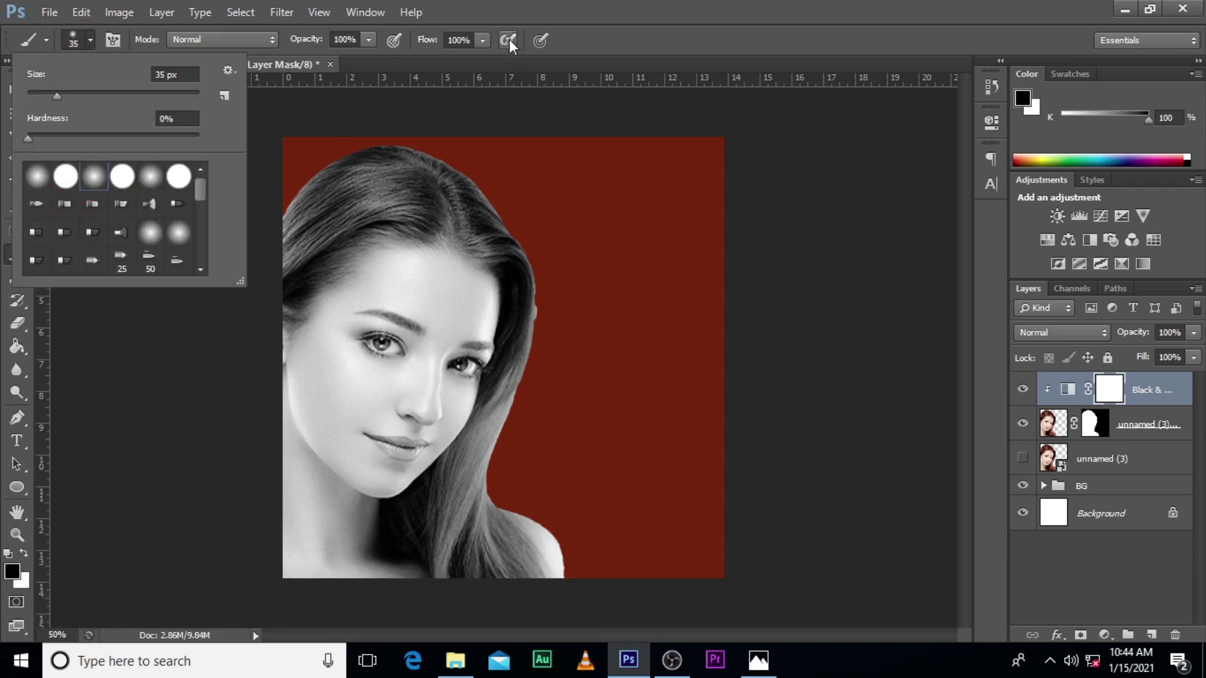
click(625, 6)
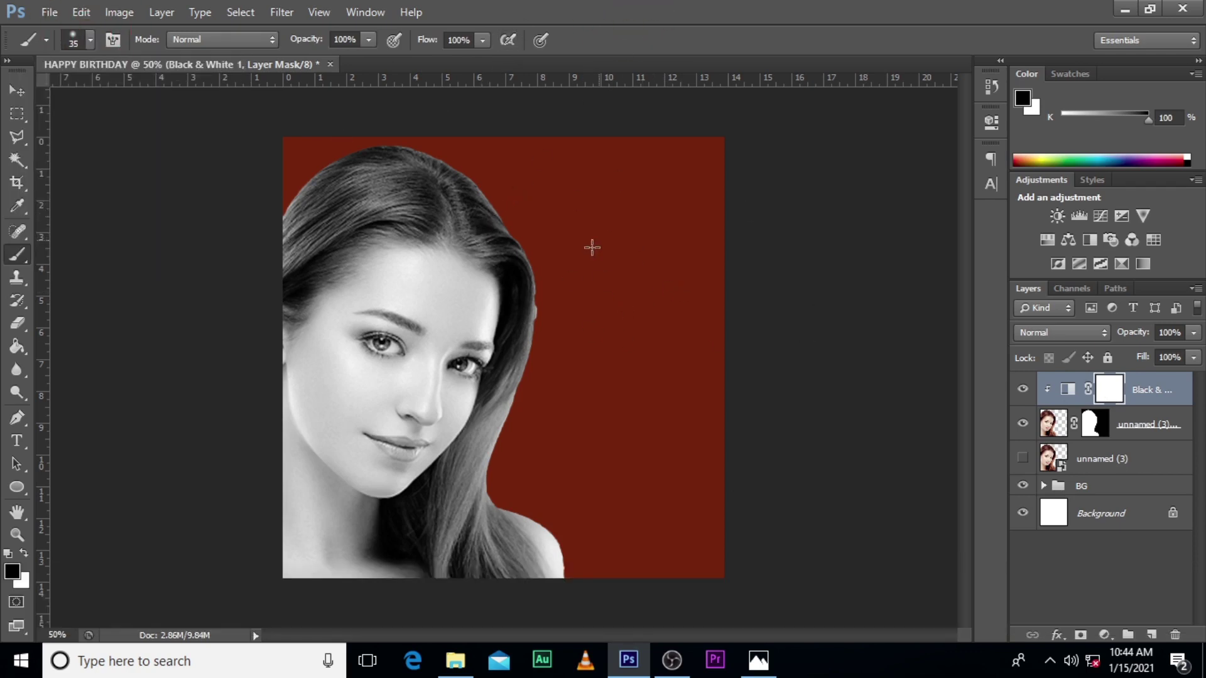
key(Caps_Lock)
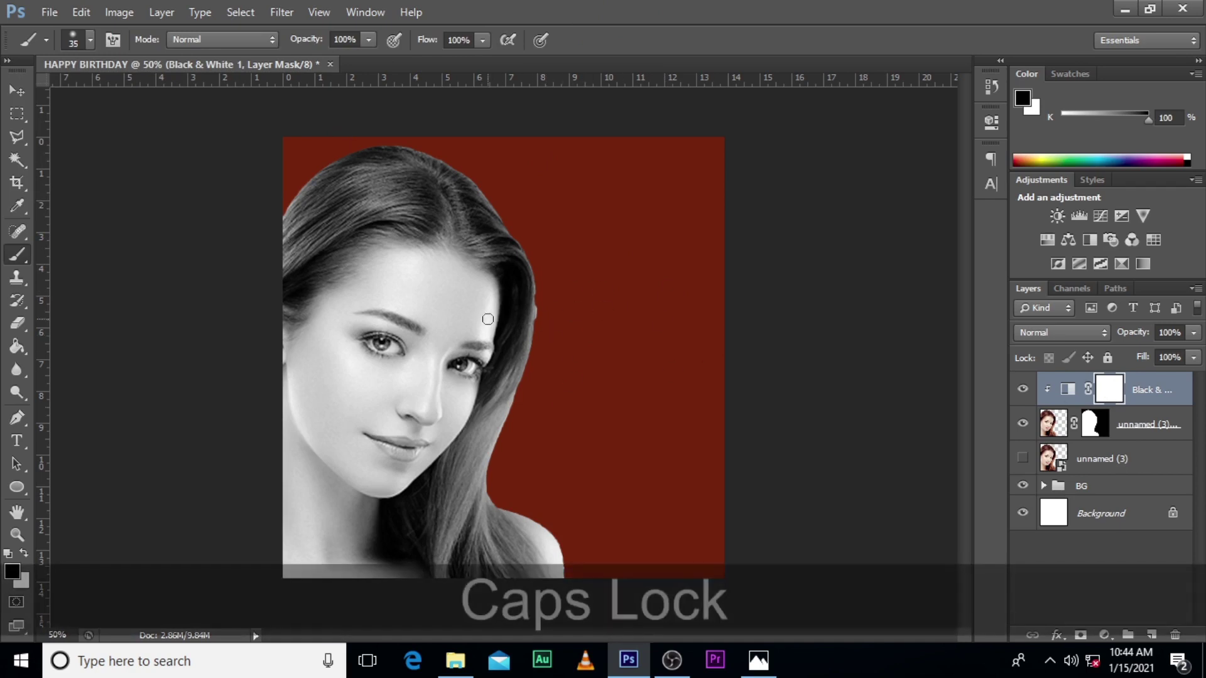
key(bracketright)
key(bracketright)
key(bracketright)
key(bracketright)
key(bracketright)
key(bracketright)
key(bracketright)
key(bracketright)
key(bracketright)
key(bracketright)
key(bracketright)
key(bracketright)
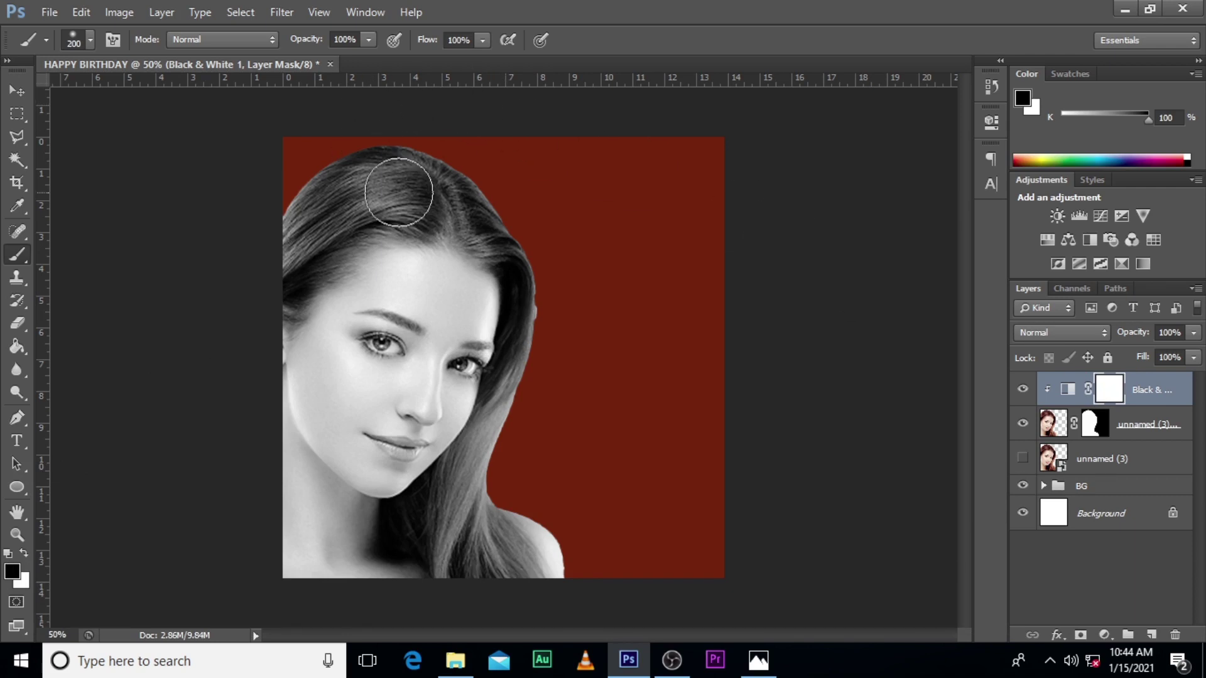
mouse_move(400, 193)
mouse_down()
mouse_move(309, 220)
mouse_move(272, 251)
mouse_move(342, 221)
mouse_move(235, 273)
mouse_move(293, 268)
mouse_move(282, 289)
mouse_move(235, 305)
mouse_up()
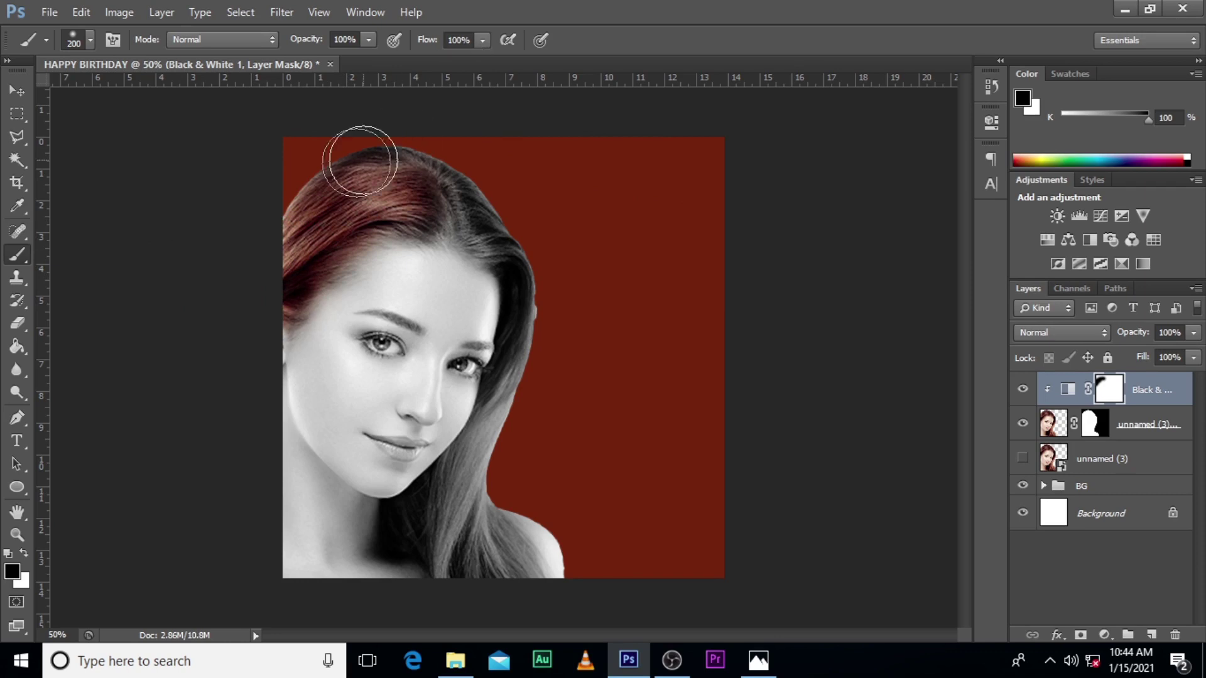
mouse_move(398, 171)
mouse_down()
mouse_move(461, 206)
mouse_move(353, 187)
mouse_move(320, 244)
mouse_move(291, 250)
mouse_move(305, 274)
mouse_move(250, 304)
mouse_up()
mouse_move(471, 216)
mouse_down()
mouse_move(471, 182)
mouse_move(548, 280)
mouse_move(538, 272)
mouse_move(568, 334)
mouse_move(563, 324)
mouse_move(509, 395)
mouse_move(515, 341)
mouse_move(515, 377)
mouse_move(460, 512)
mouse_move(483, 437)
mouse_move(408, 525)
mouse_move(477, 562)
mouse_move(454, 555)
mouse_move(452, 584)
mouse_move(487, 561)
mouse_move(472, 533)
mouse_move(515, 595)
mouse_move(513, 568)
mouse_move(531, 580)
mouse_move(477, 490)
mouse_move(523, 590)
mouse_move(463, 551)
mouse_move(437, 512)
mouse_move(441, 484)
mouse_move(396, 529)
mouse_move(461, 462)
mouse_move(419, 512)
mouse_up()
key(bracketleft)
key(bracketleft)
key(bracketleft)
key(bracketleft)
key(bracketleft)
key(bracketleft)
key(bracketleft)
drag(493, 374, 493, 385)
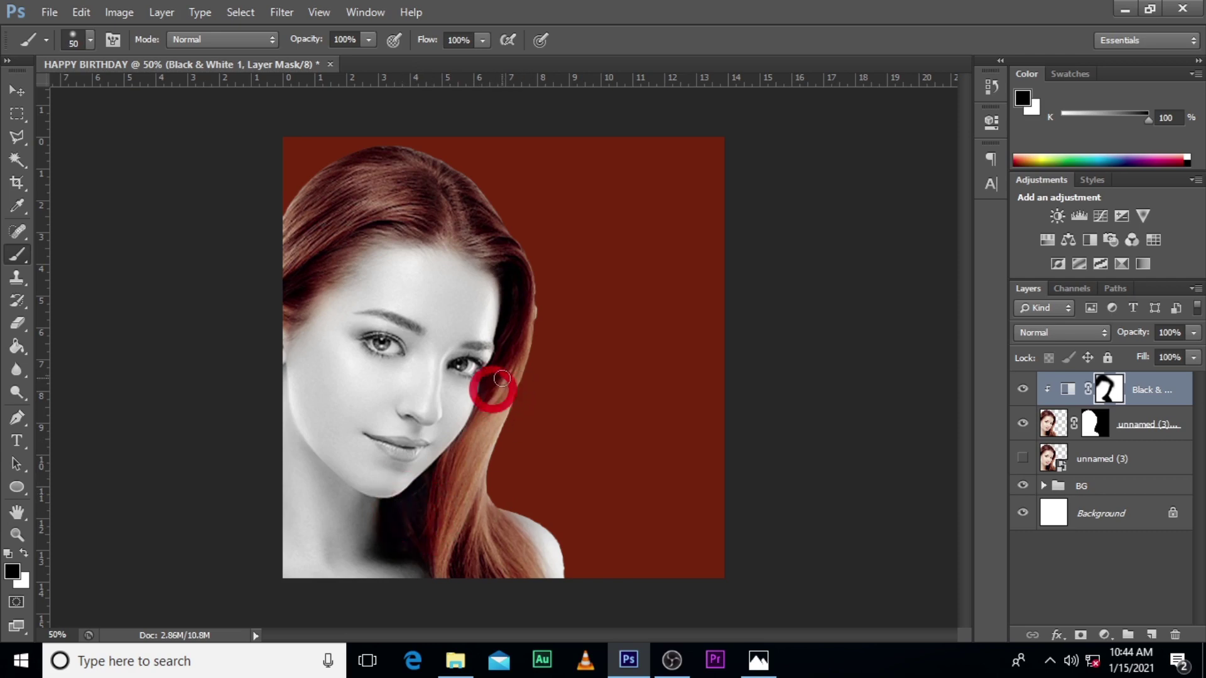
Step: Paint black along the hairline to bring red back to the hair edges
mouse_move(502, 247)
mouse_down()
mouse_move(492, 234)
mouse_move(496, 263)
mouse_up()
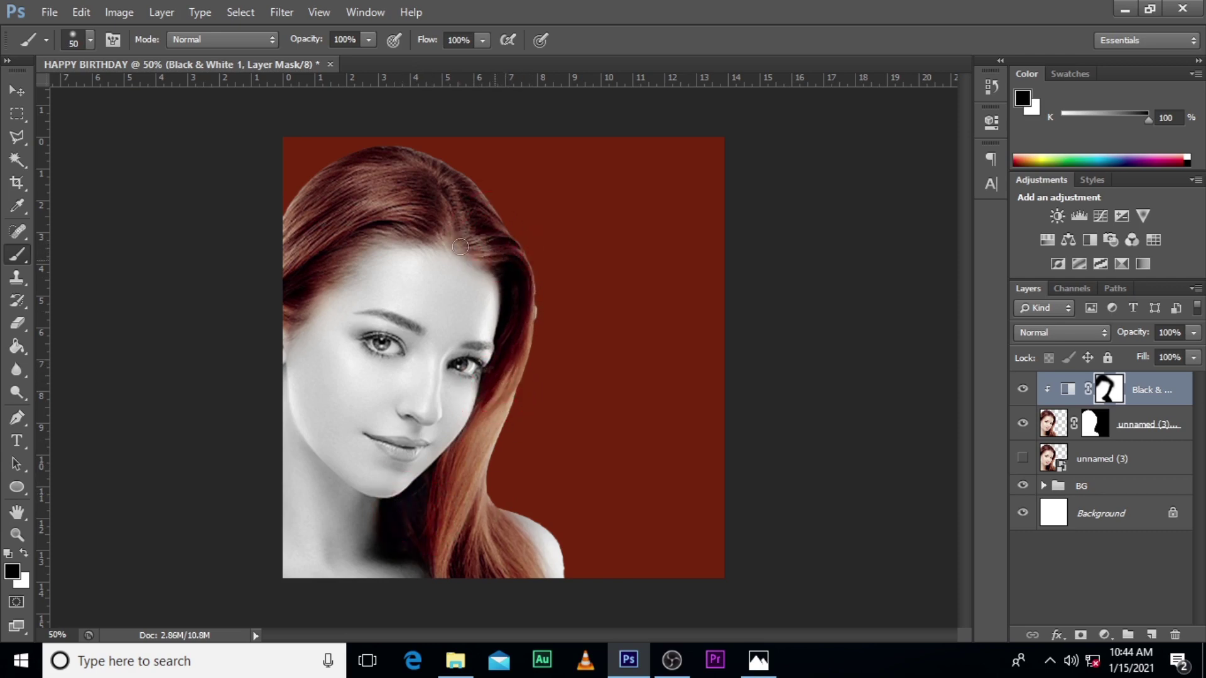
click(358, 202)
click(350, 237)
click(324, 256)
drag(324, 256, 284, 286)
click(329, 193)
click(250, 286)
Step: Paint white on the mask over the forehead to remove its bluish tint
key(x)
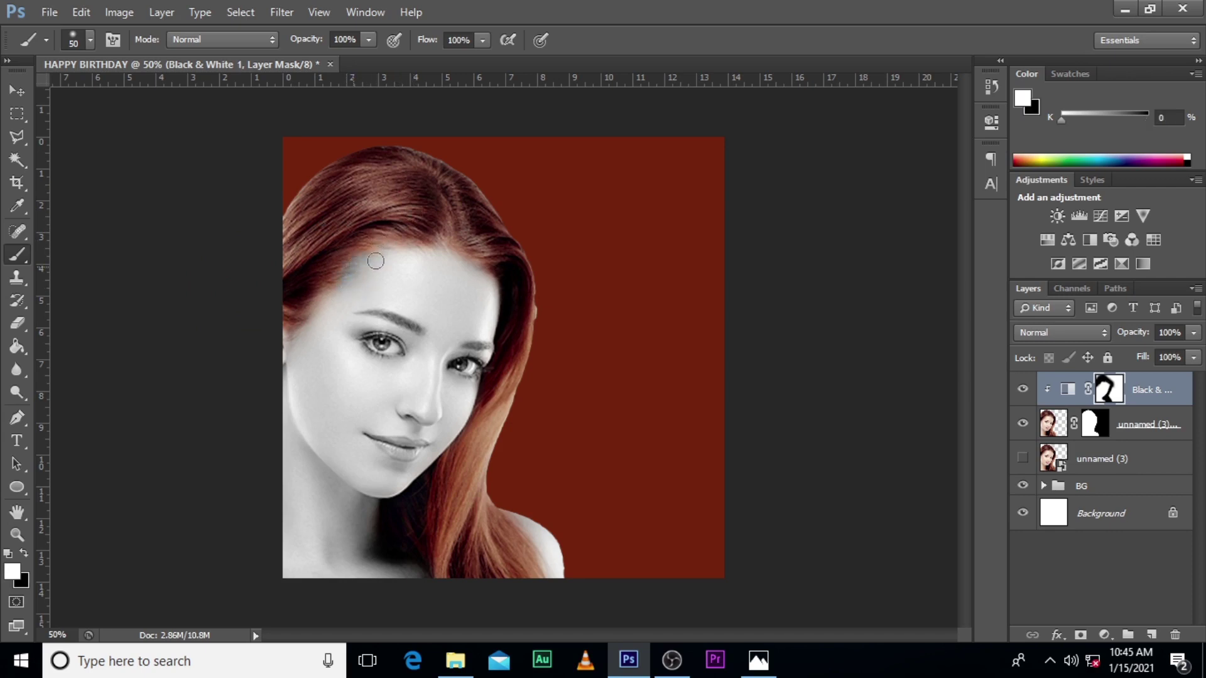
drag(375, 261, 370, 256)
key(bracketright)
key(bracketright)
key(bracketright)
key(bracketright)
key(x)
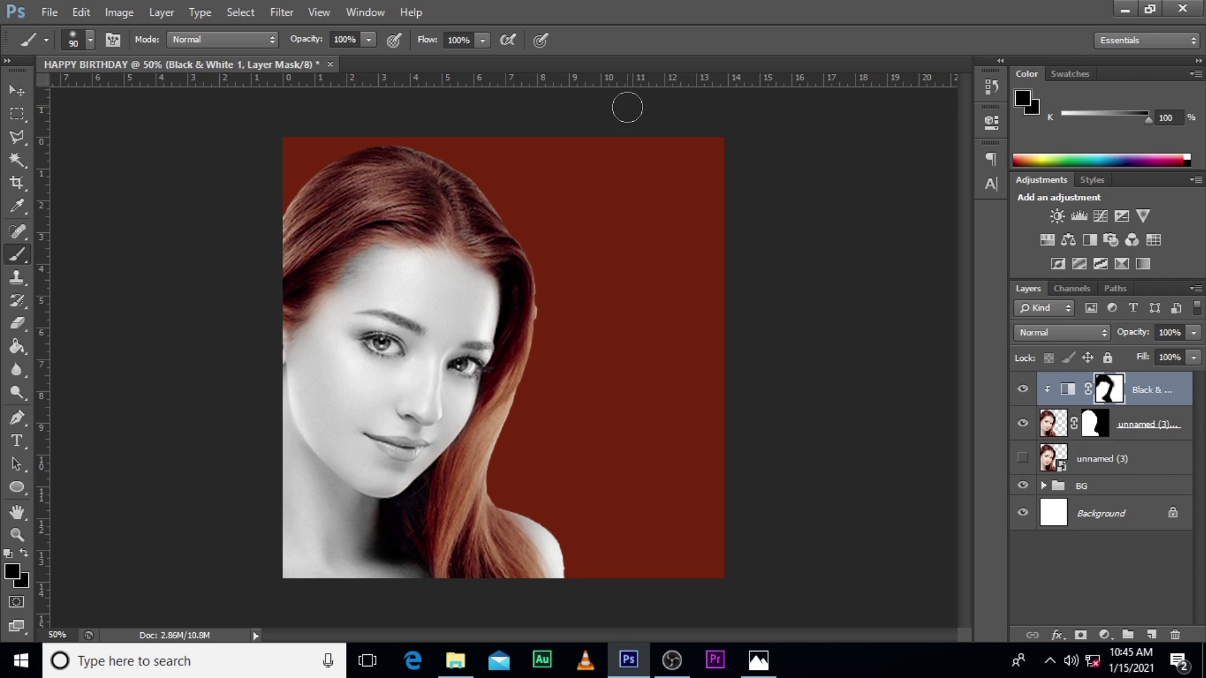
key(bracketleft)
key(bracketleft)
key(bracketleft)
key(bracketleft)
key(bracketleft)
key(ctrl+plus)
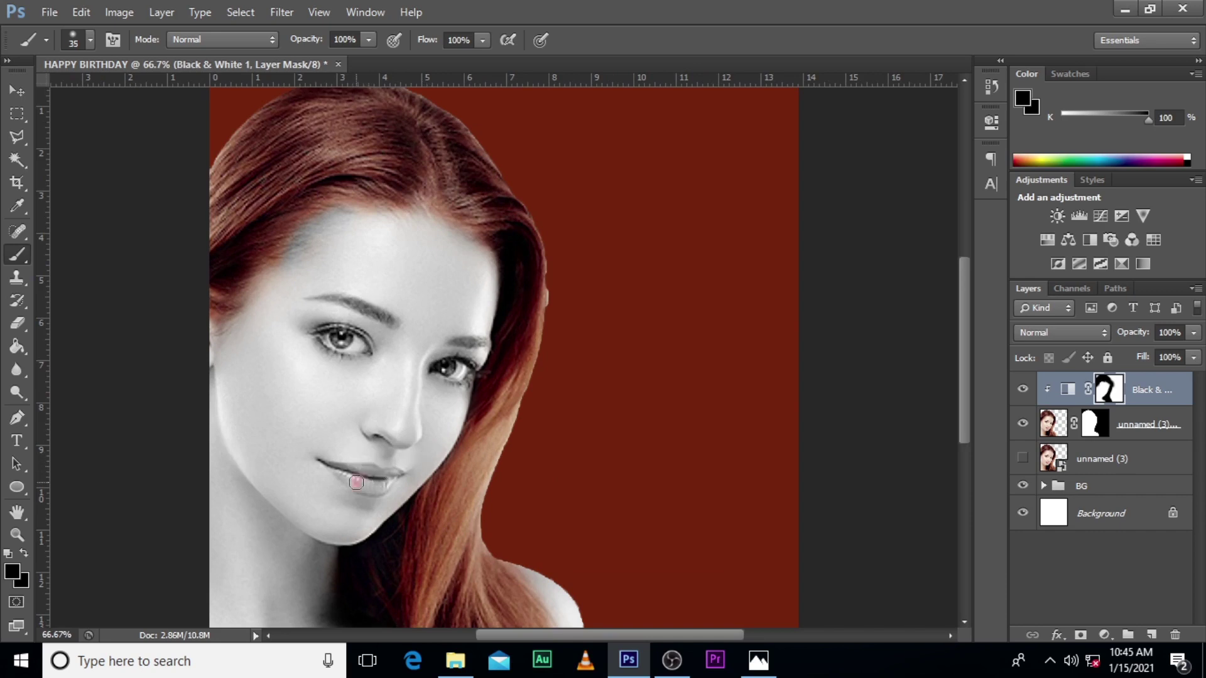
Step: Paint black over the upper and lower lips to restore their pink colour
drag(356, 483, 366, 488)
drag(369, 472, 346, 468)
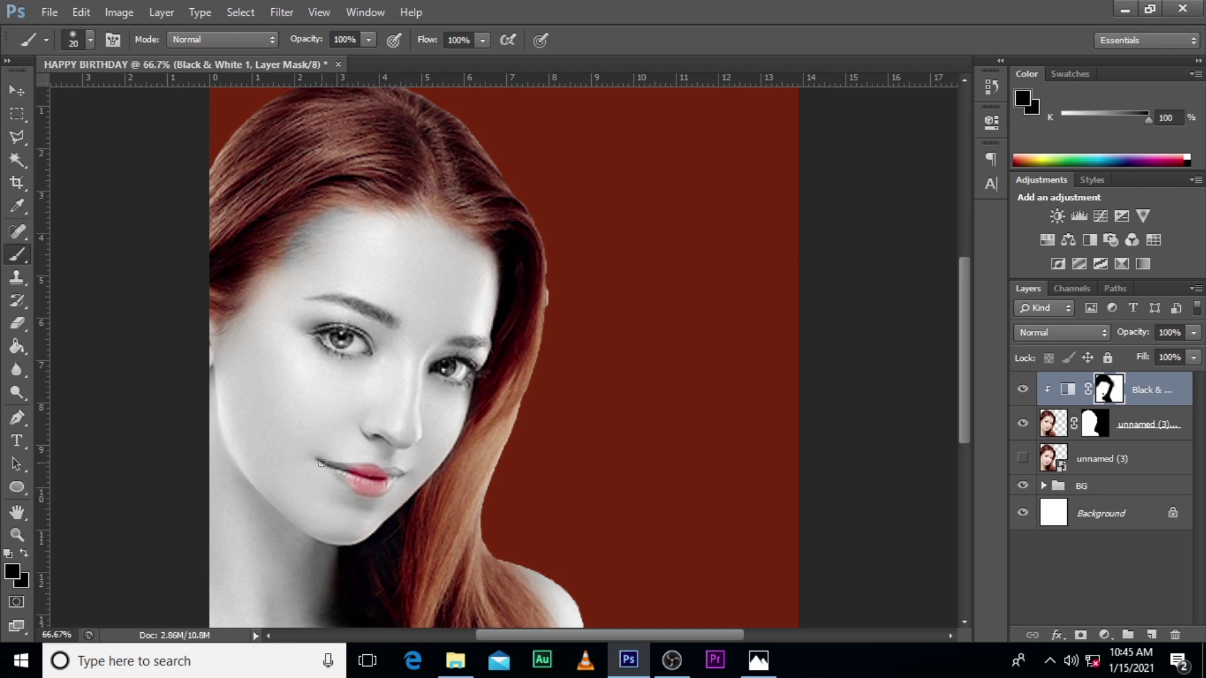
click(359, 470)
click(338, 471)
click(368, 471)
scroll(647, 421, down, 1)
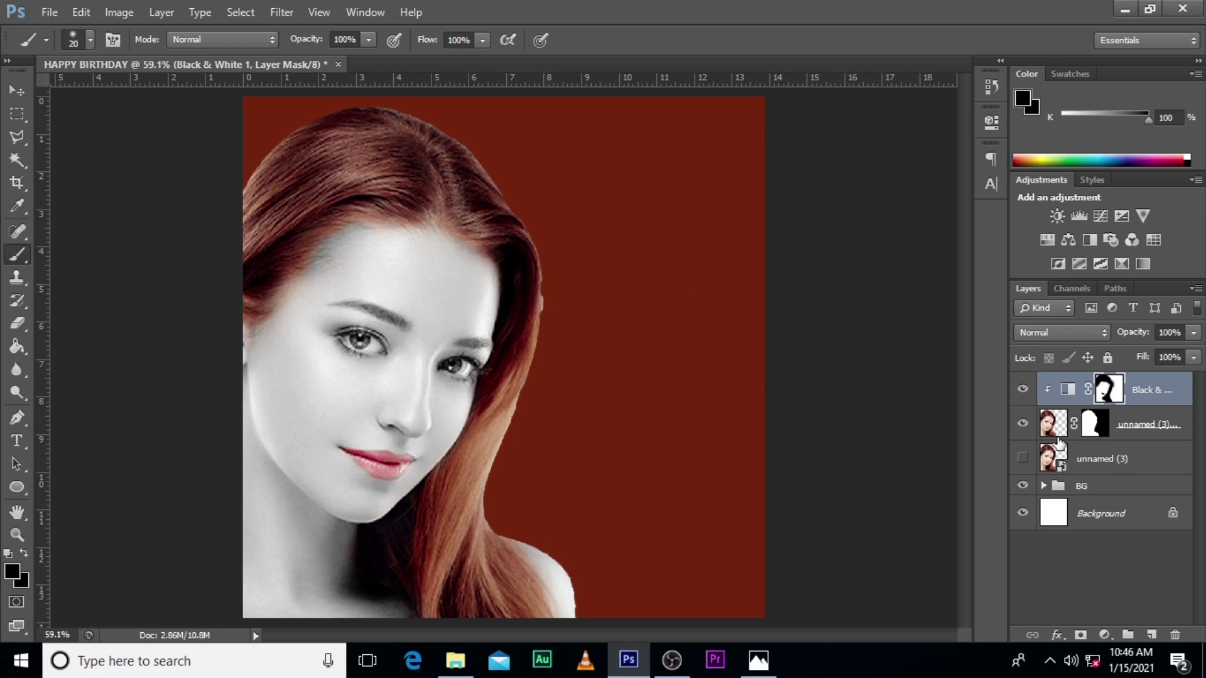
Step: Switch to a hard round brush preset and return to the Black & White 1 mask
click(1092, 426)
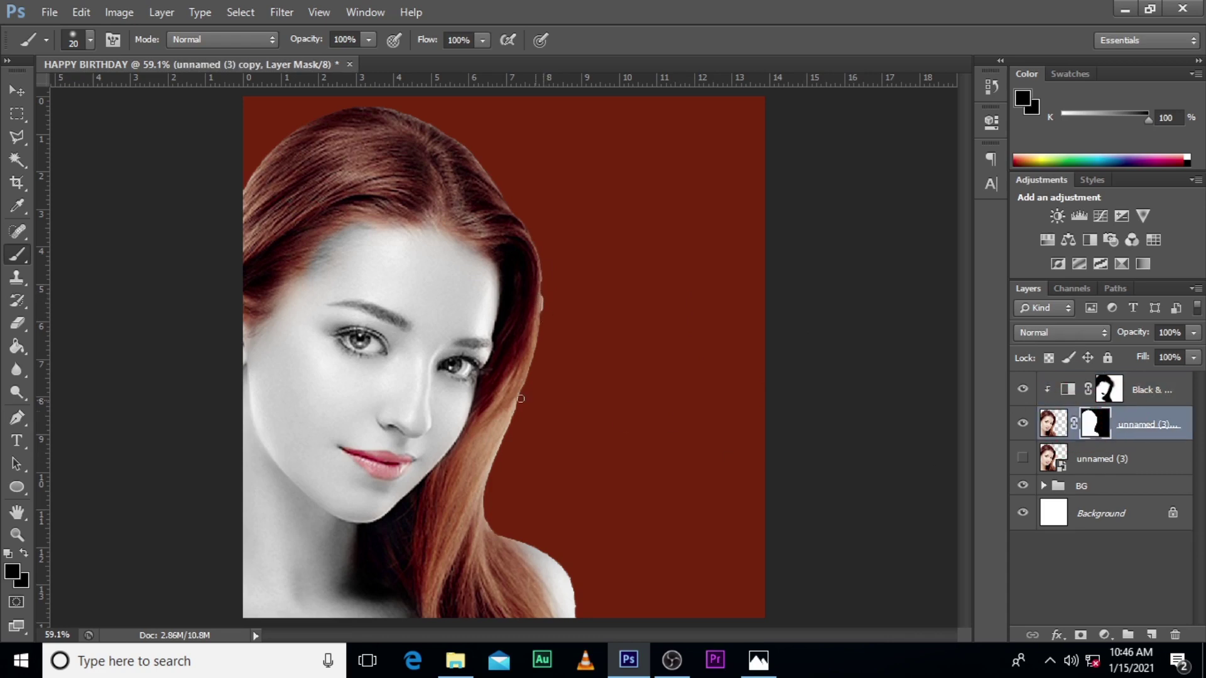
click(90, 39)
click(65, 178)
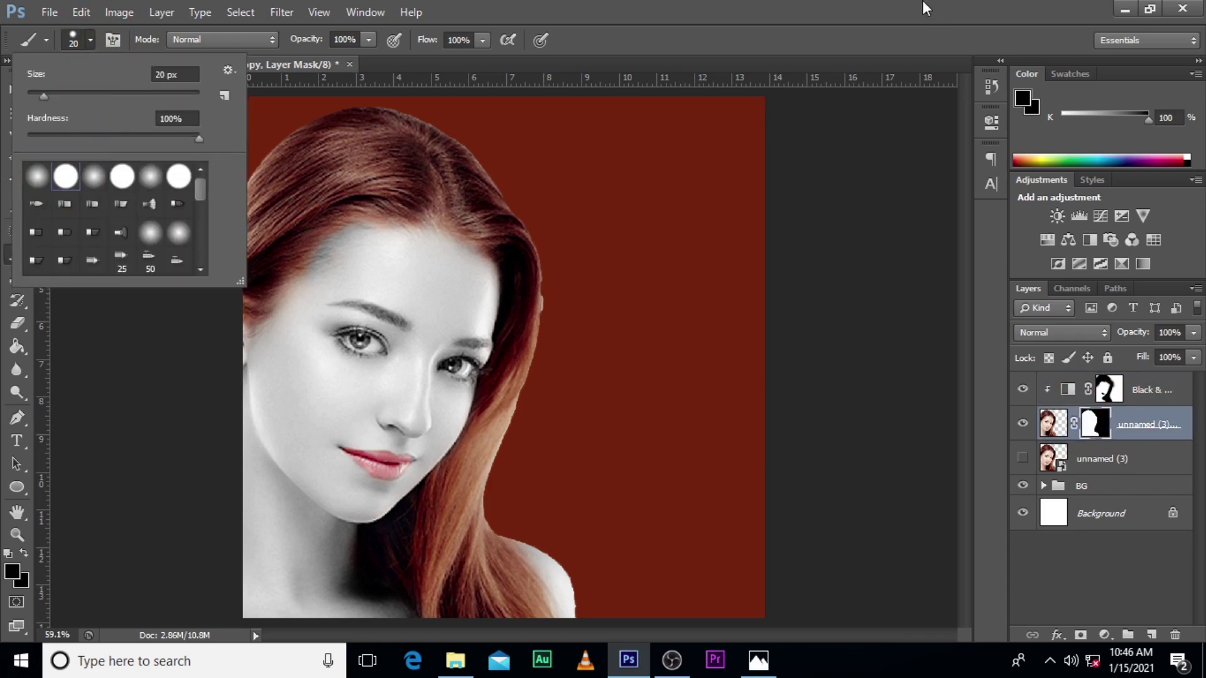
click(818, 10)
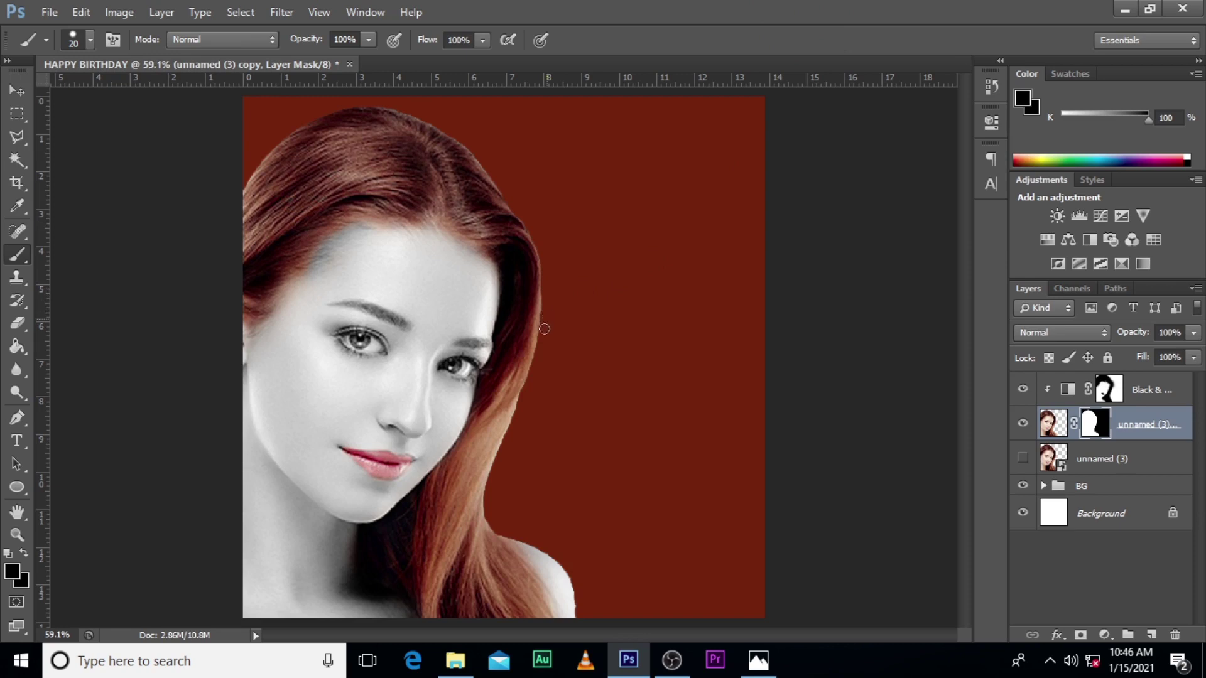
click(1161, 391)
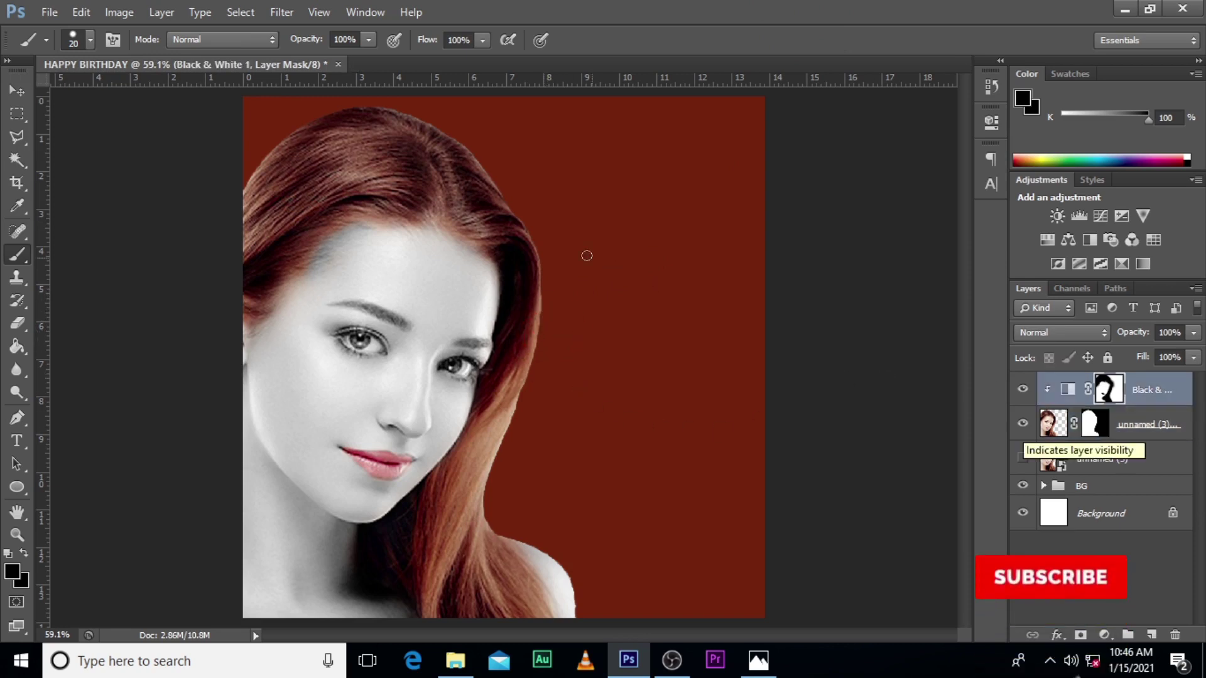
Step: Drag the istockphoto-924423238 image from the source folder into the flyer
click(465, 667)
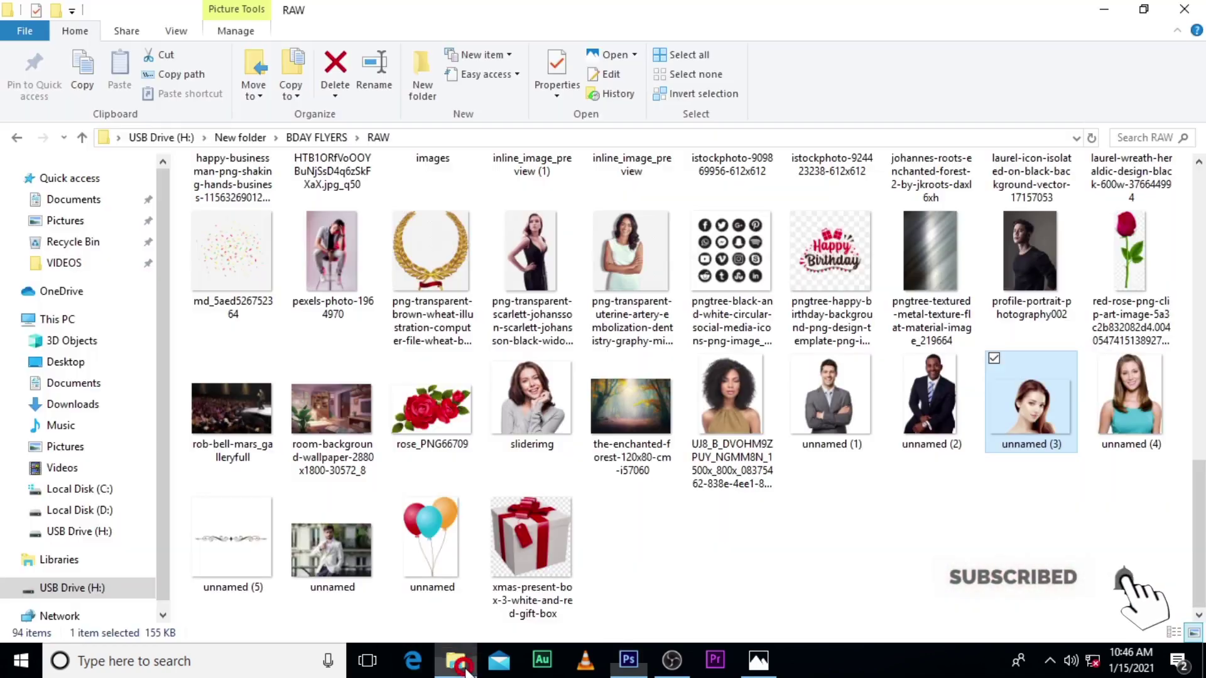
scroll(691, 371, up, 3)
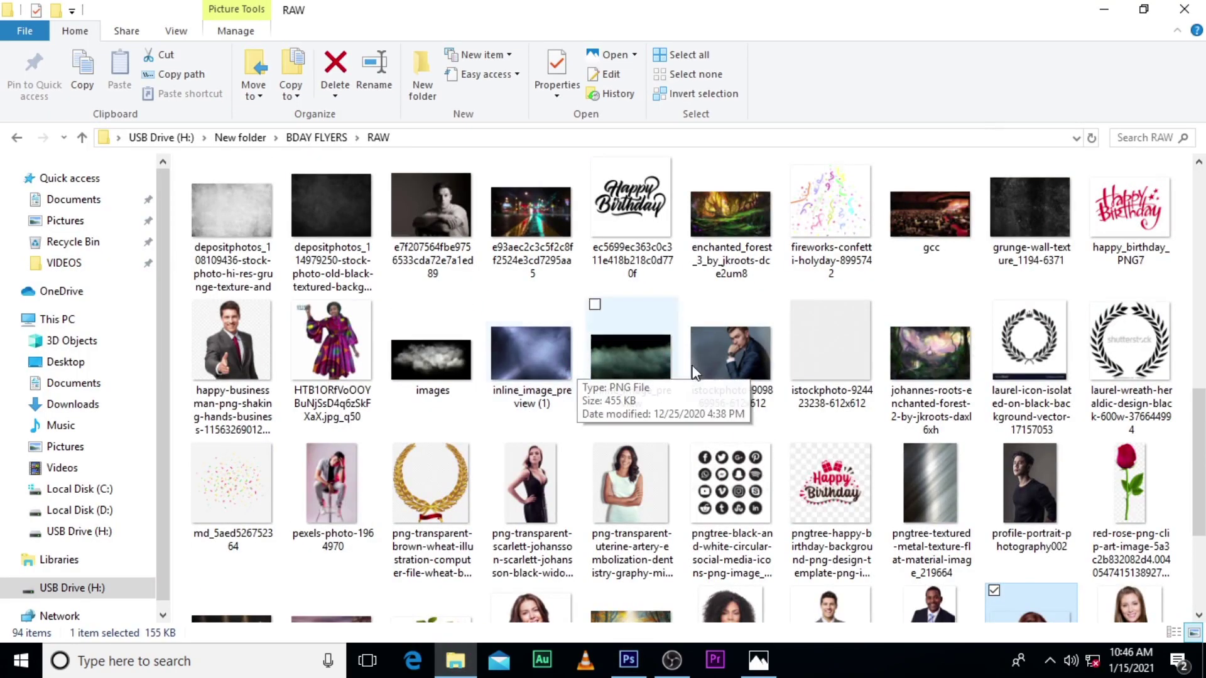
drag(827, 340, 483, 501)
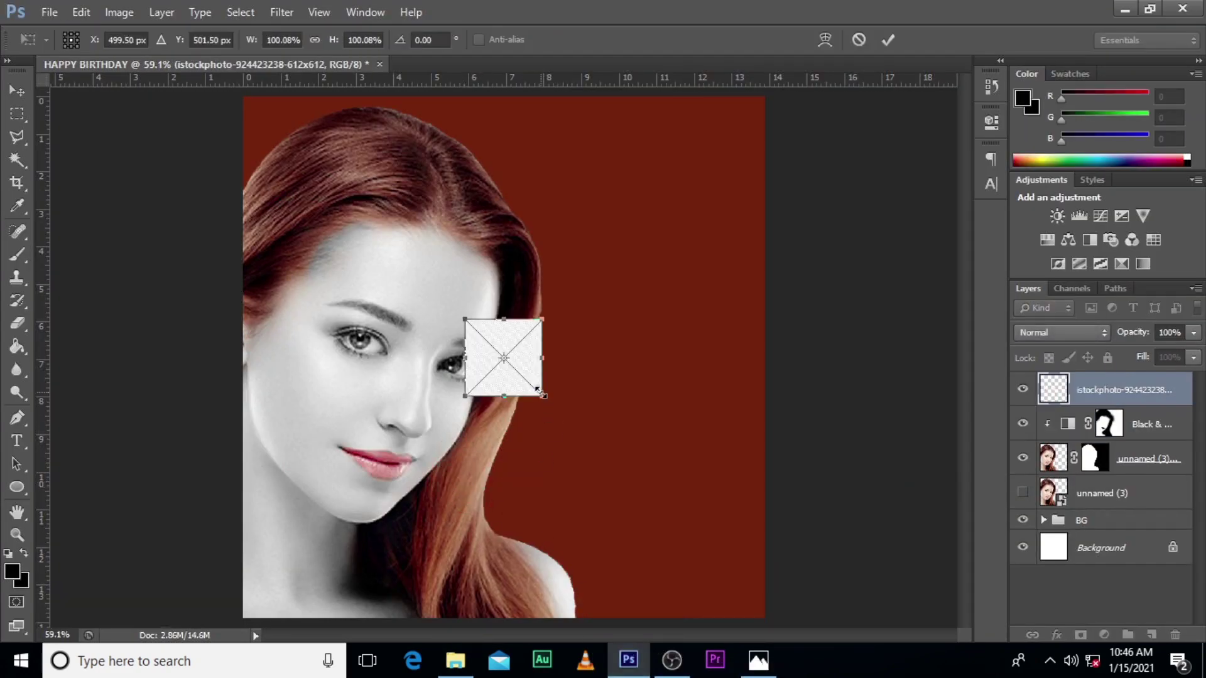
Step: Scale the istockphoto-924423238 texture to cover the canvas and commit it
drag(541, 394, 764, 618)
drag(617, 435, 578, 438)
key(Return)
key(b)
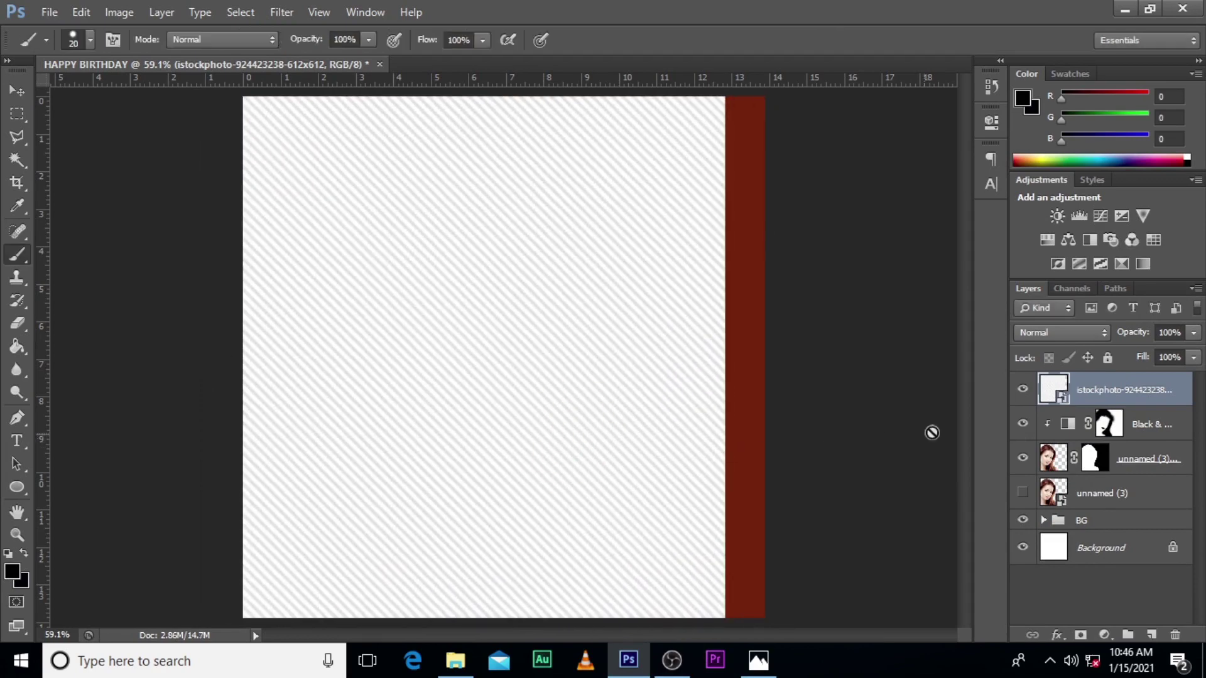
Step: Clip the stripe texture to the portrait and set it to Multiply at 24% opacity
right_click(1135, 393)
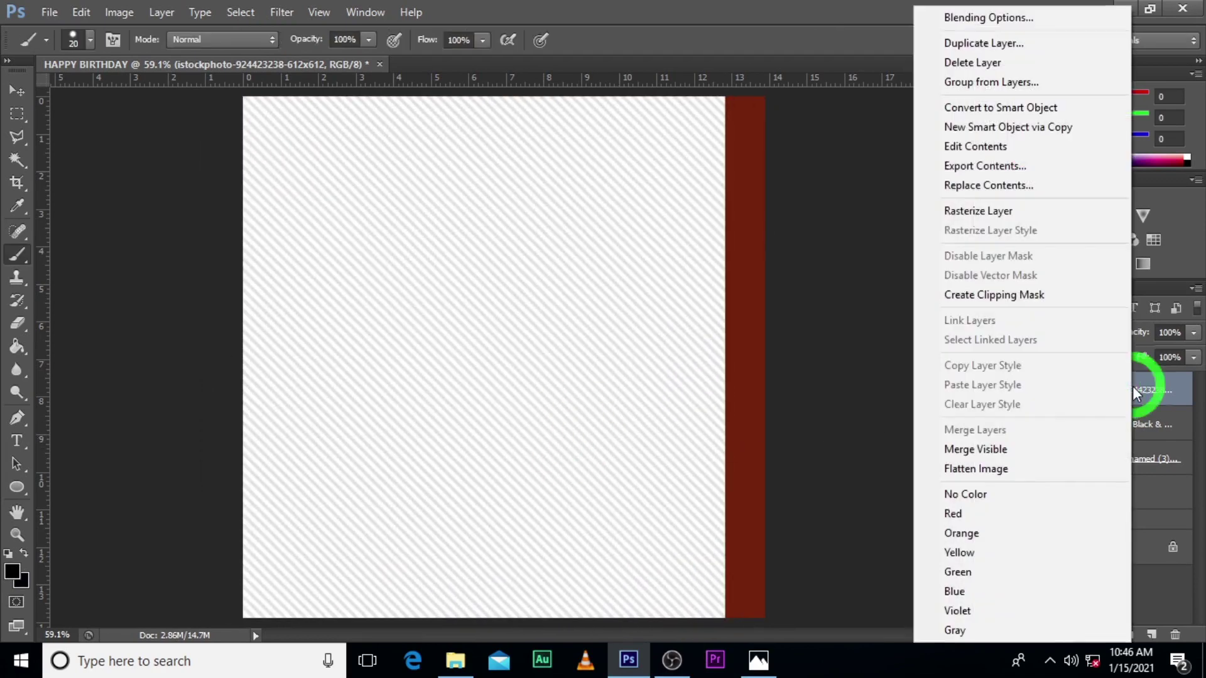
click(966, 296)
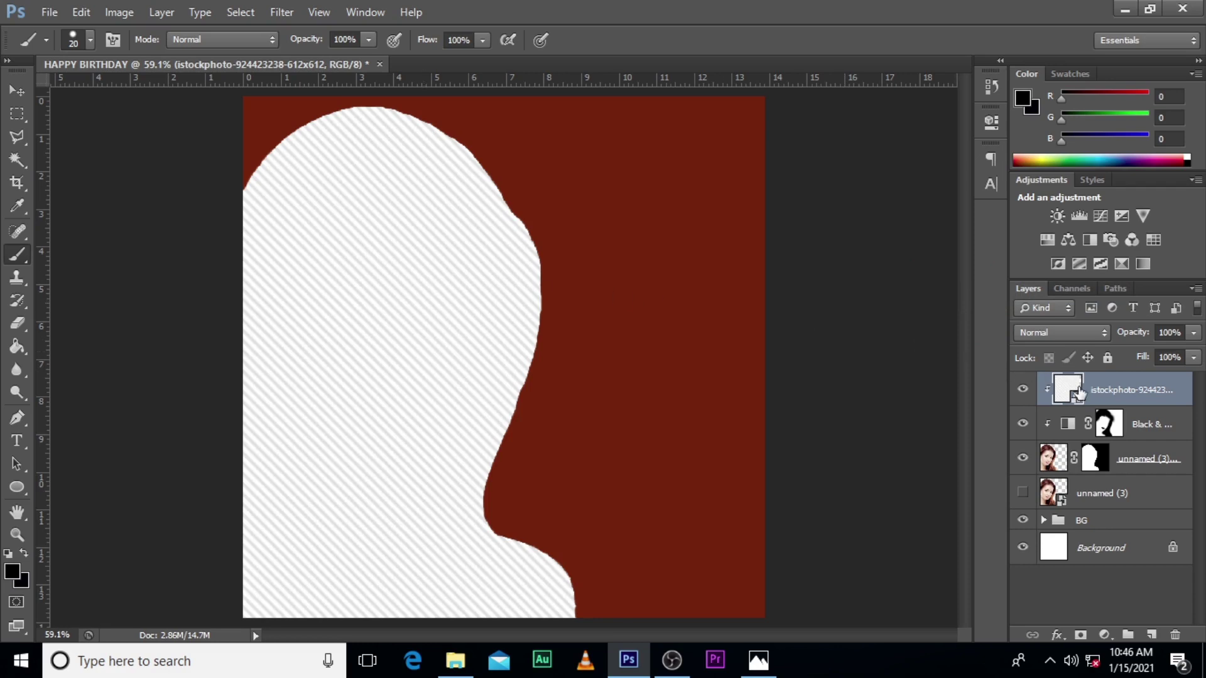
click(1076, 335)
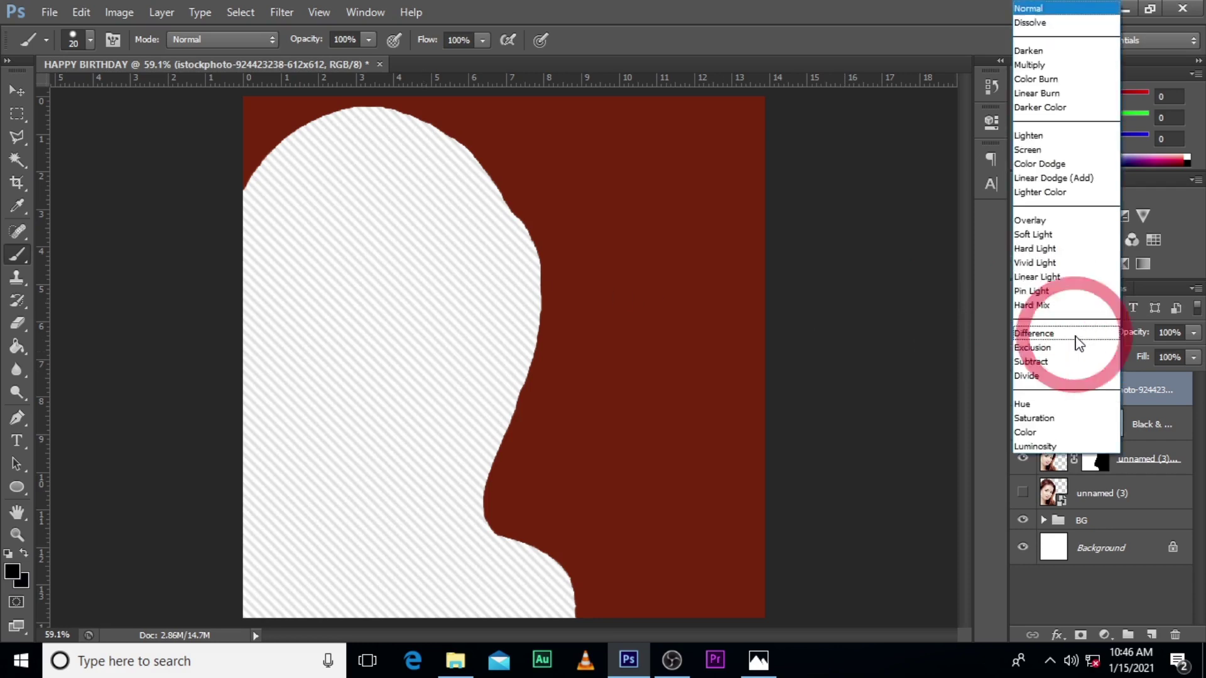
click(1027, 66)
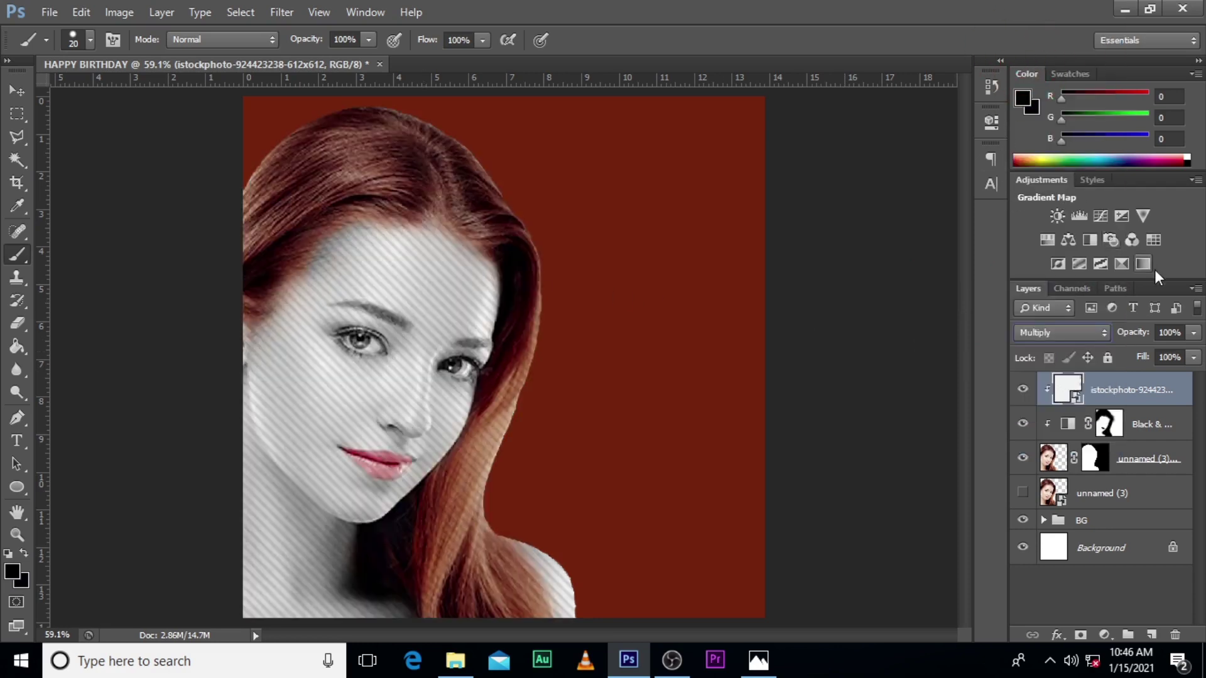
click(1193, 334)
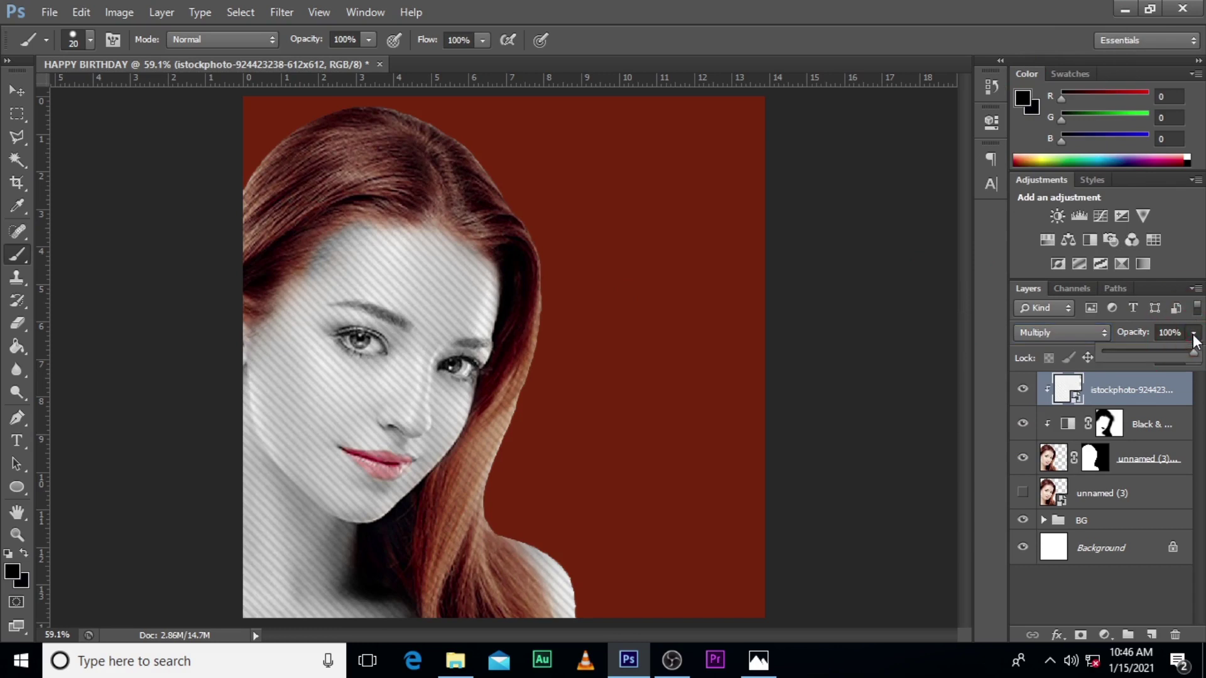
drag(1195, 357, 1124, 349)
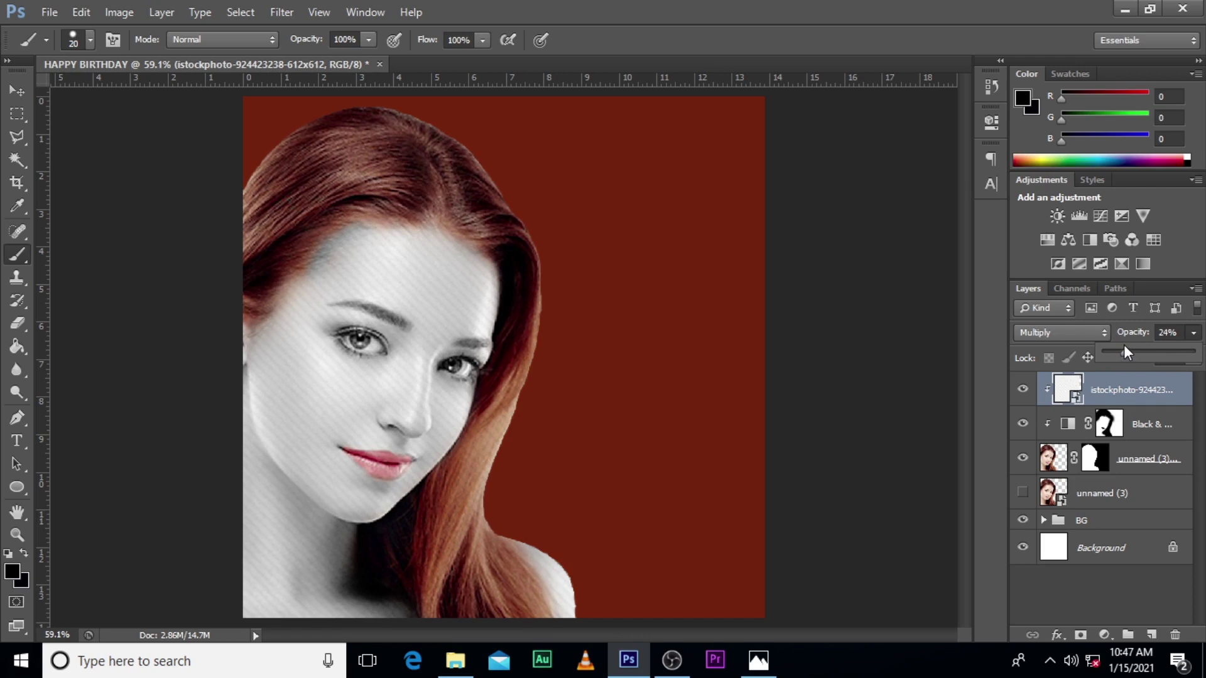
click(1124, 392)
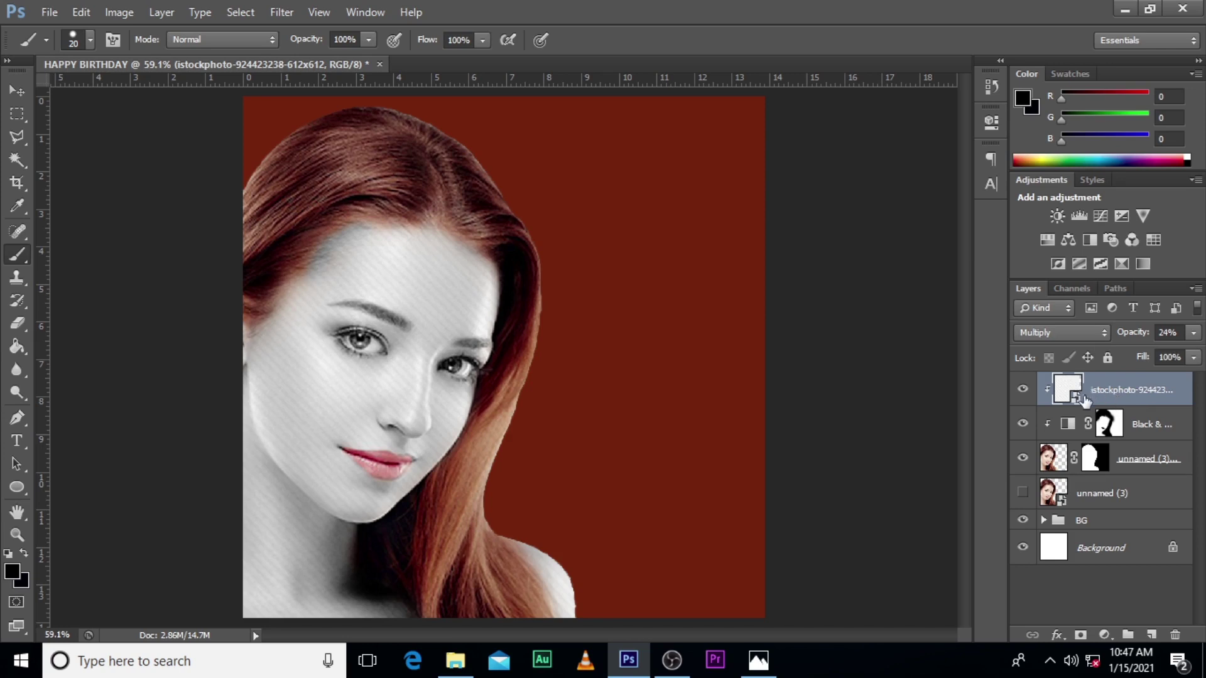
Step: Add a Curves adjustment clipped to the portrait that deepens its shadows
click(1103, 636)
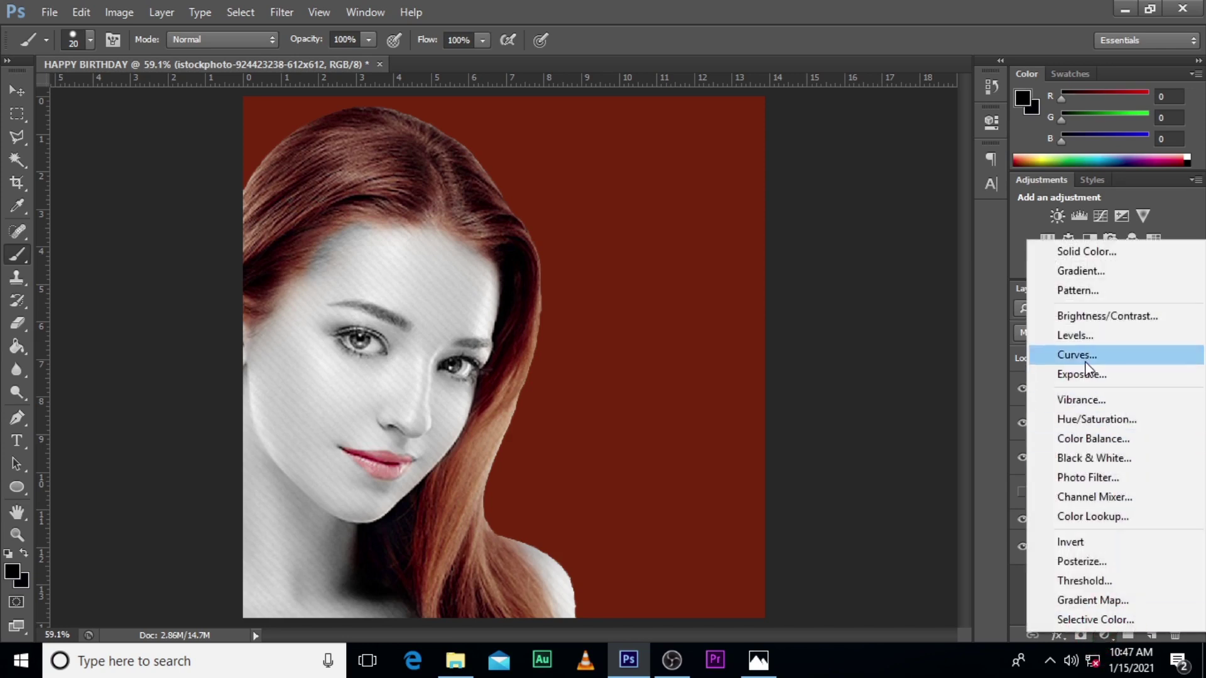
click(1068, 350)
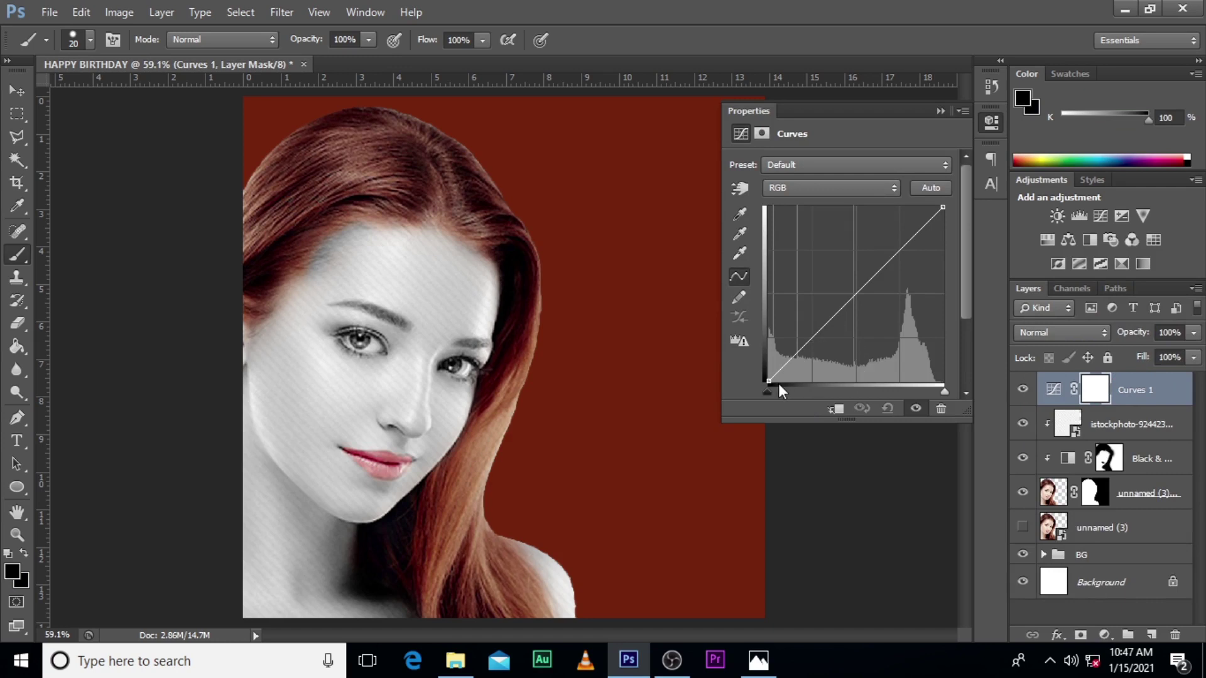
drag(768, 381, 781, 381)
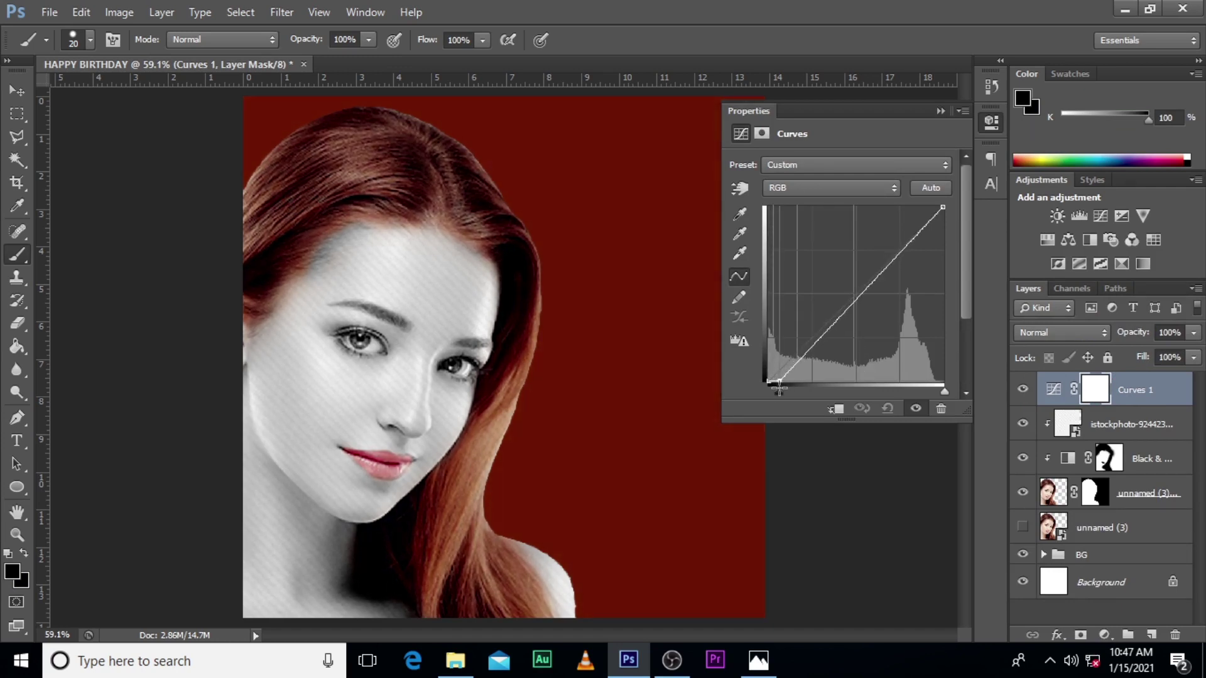
click(840, 411)
click(941, 111)
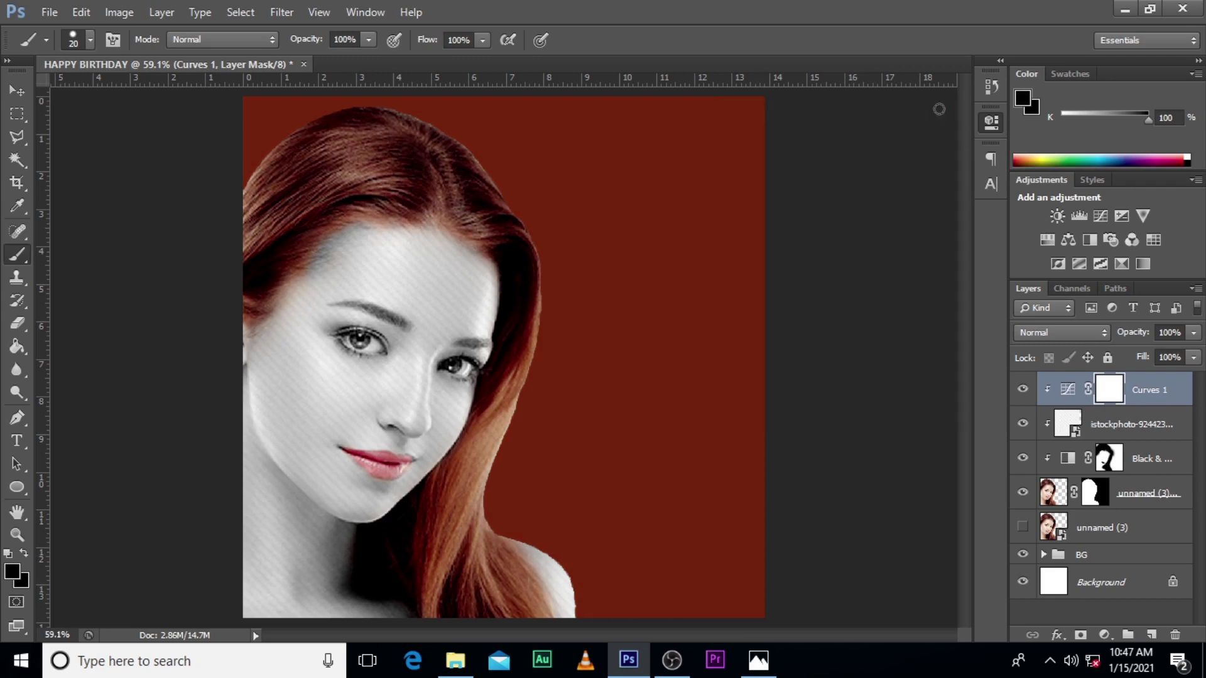
Step: Add a second Curves layer darkening the shadows and ease back the Curves 1 darkening
click(1105, 636)
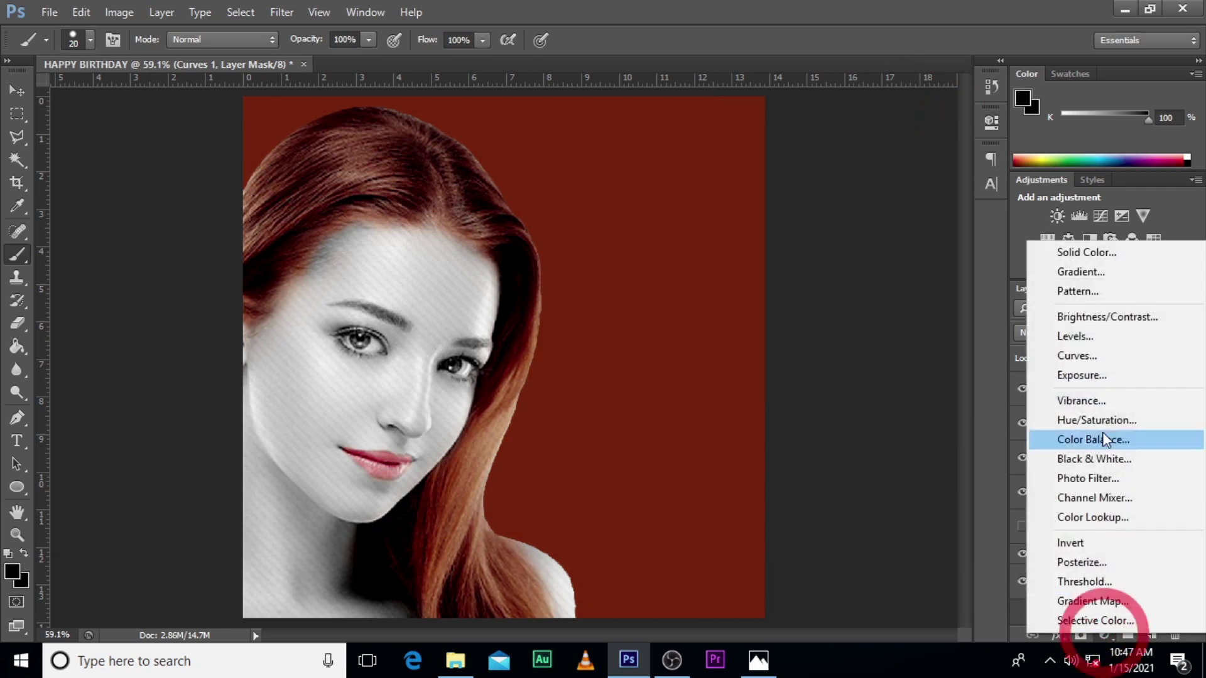
click(1082, 353)
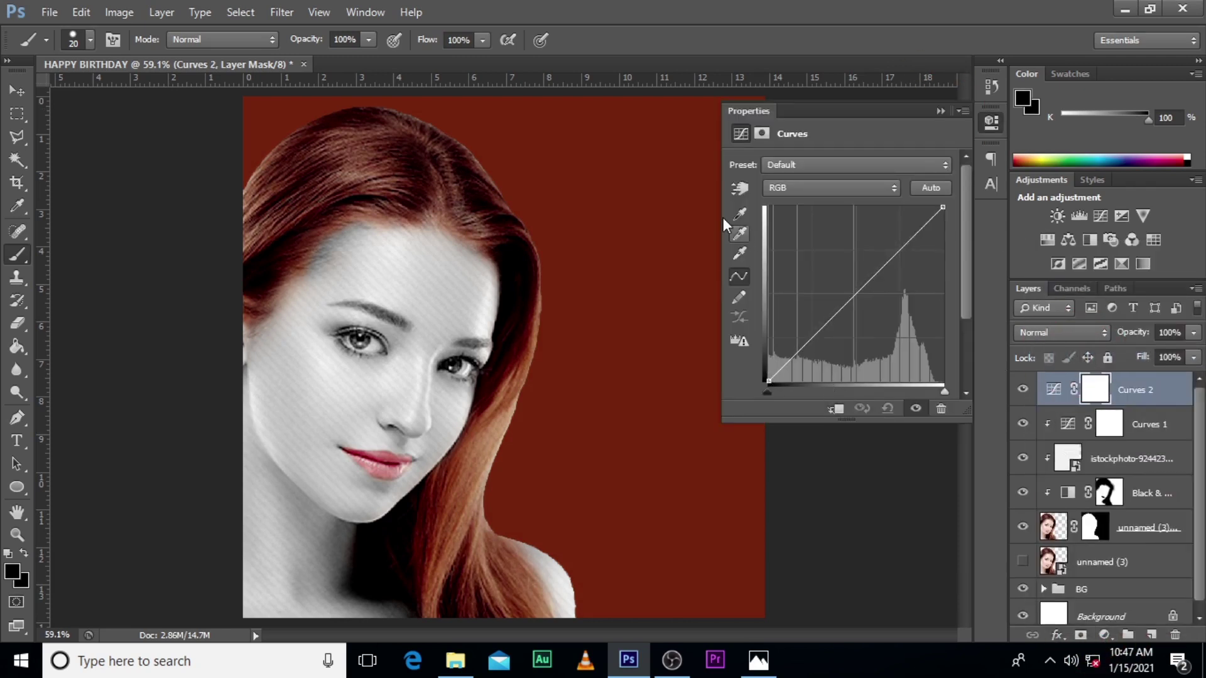
drag(770, 381, 784, 393)
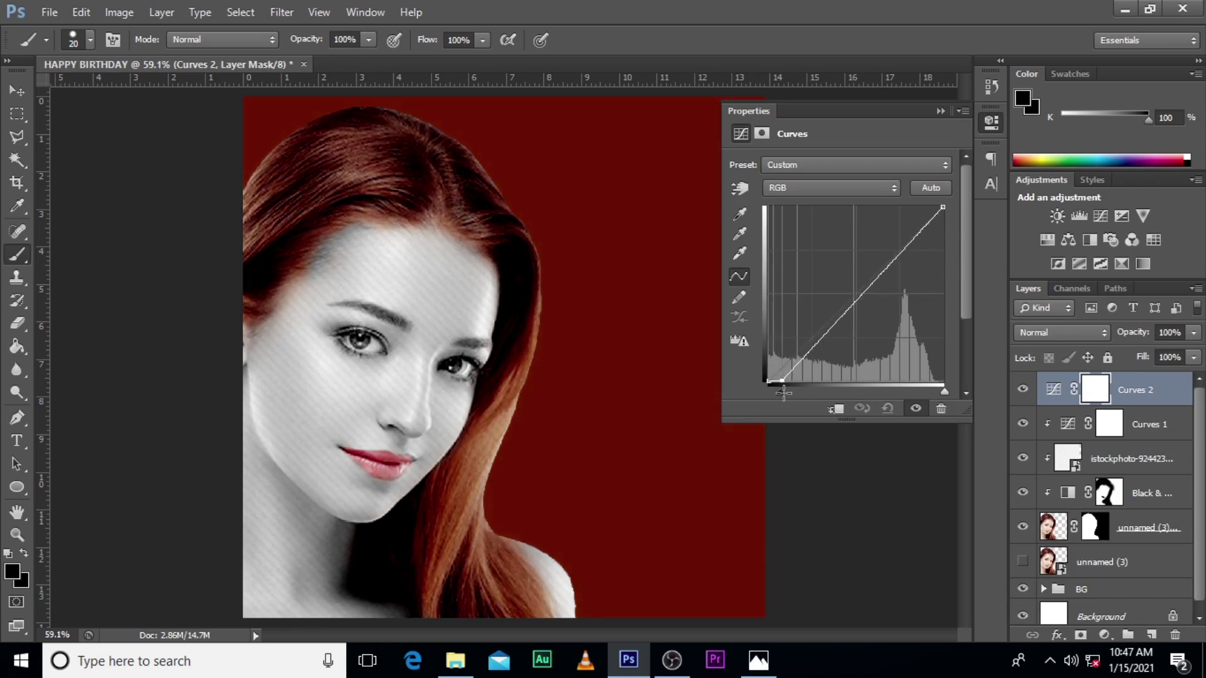
click(1066, 428)
drag(780, 381, 771, 383)
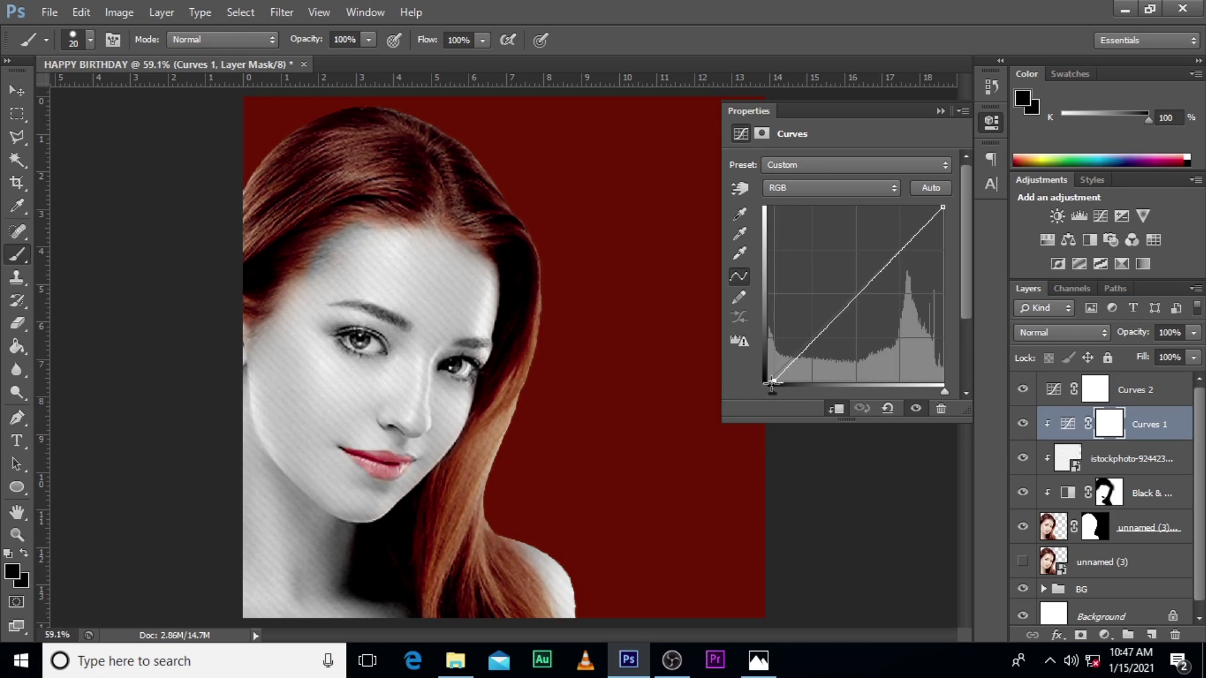
click(944, 111)
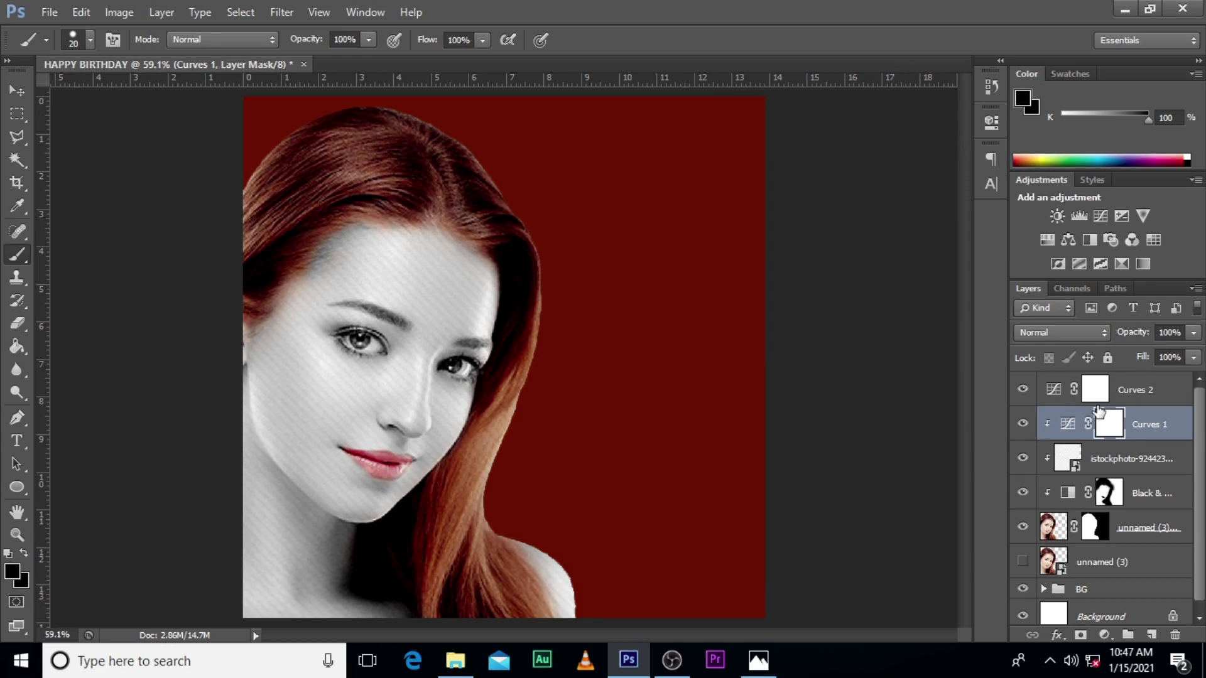
Step: Toggle Curves 1 to compare, leave it on, and select the unnamed (3) portrait layer
click(1025, 424)
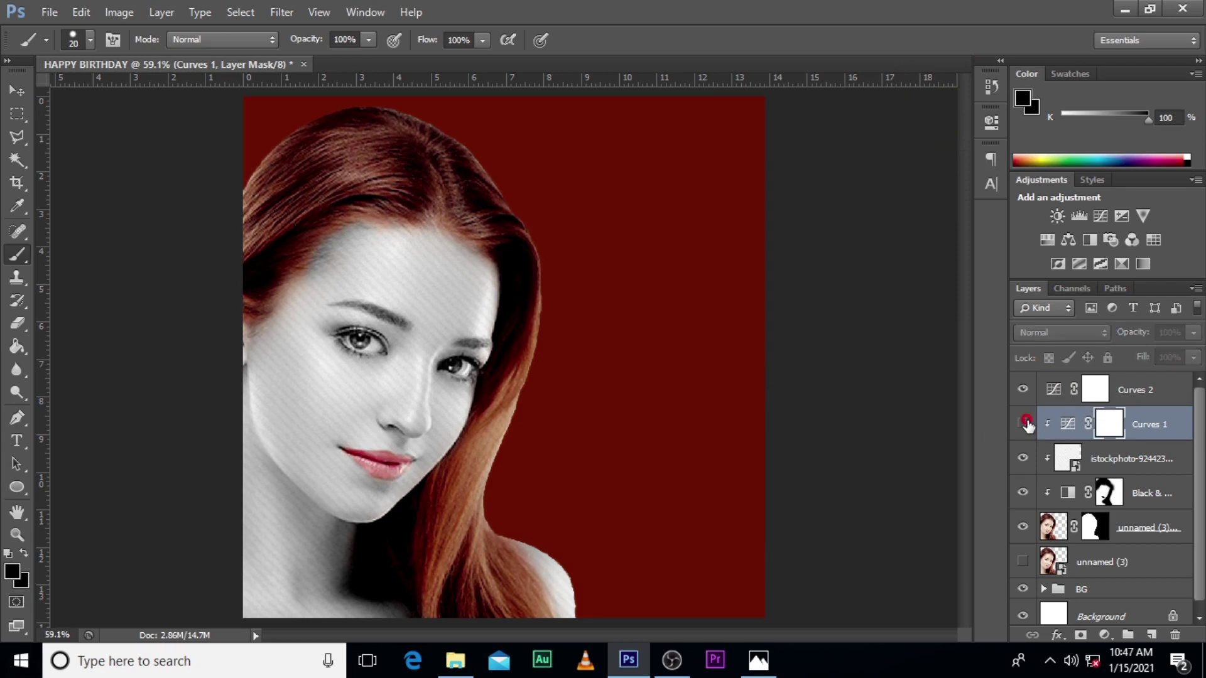
click(1026, 426)
click(1026, 425)
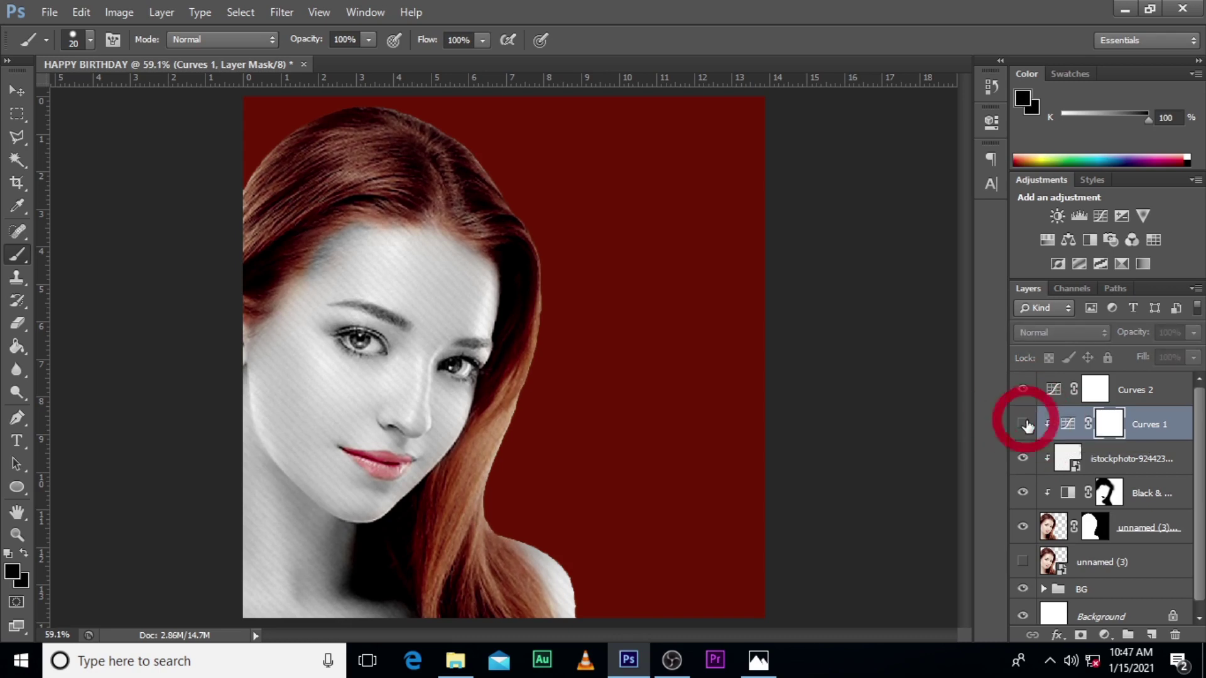
click(1027, 425)
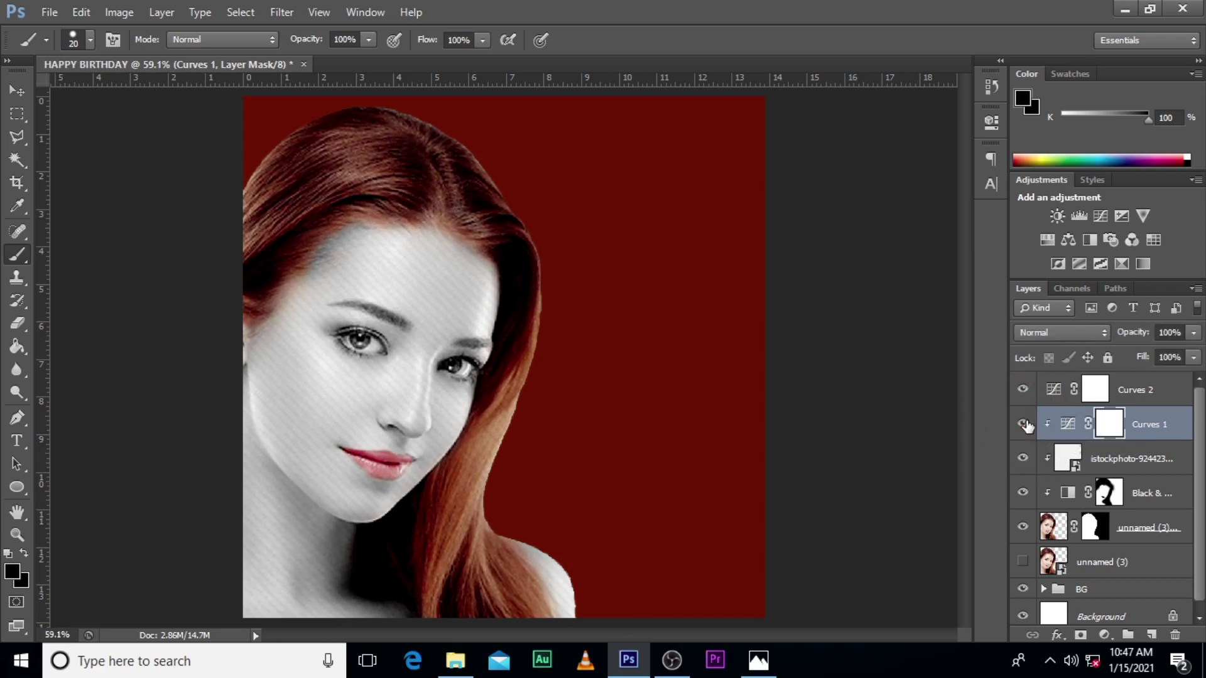
click(1027, 425)
click(1025, 424)
click(1107, 573)
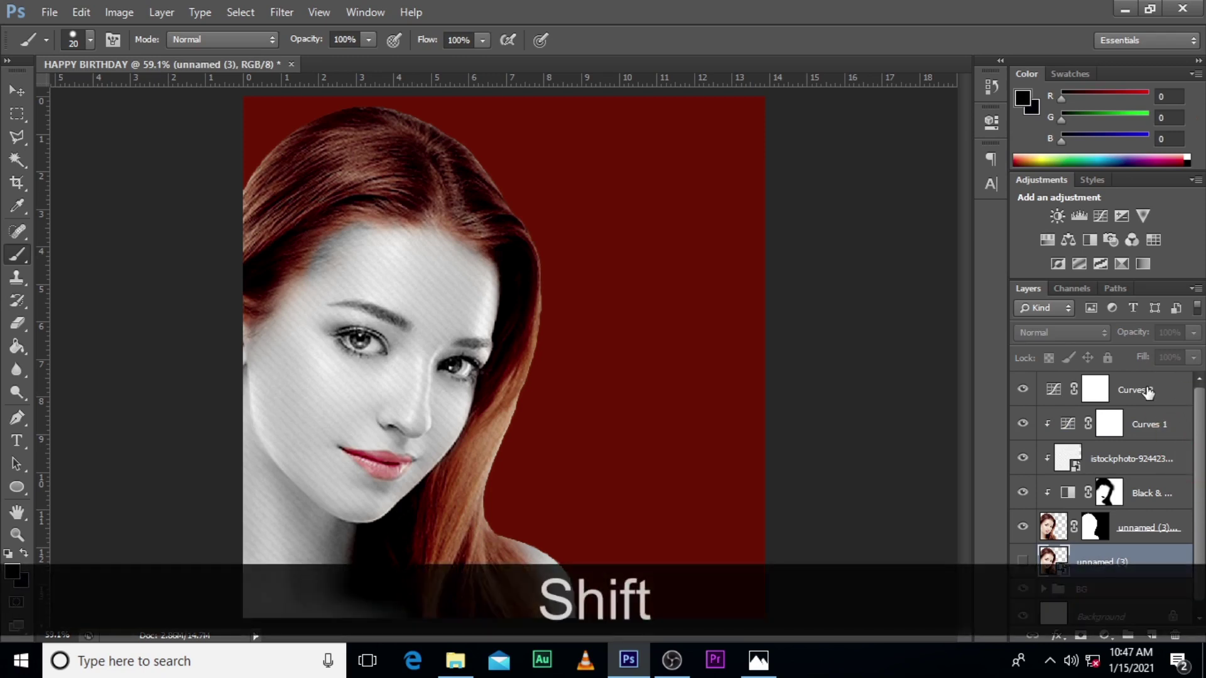
Step: Group the portrait layers from unnamed (3) up to Curves 2 as 'IMAGE'
shift+click(1148, 394)
key(ctrl+g)
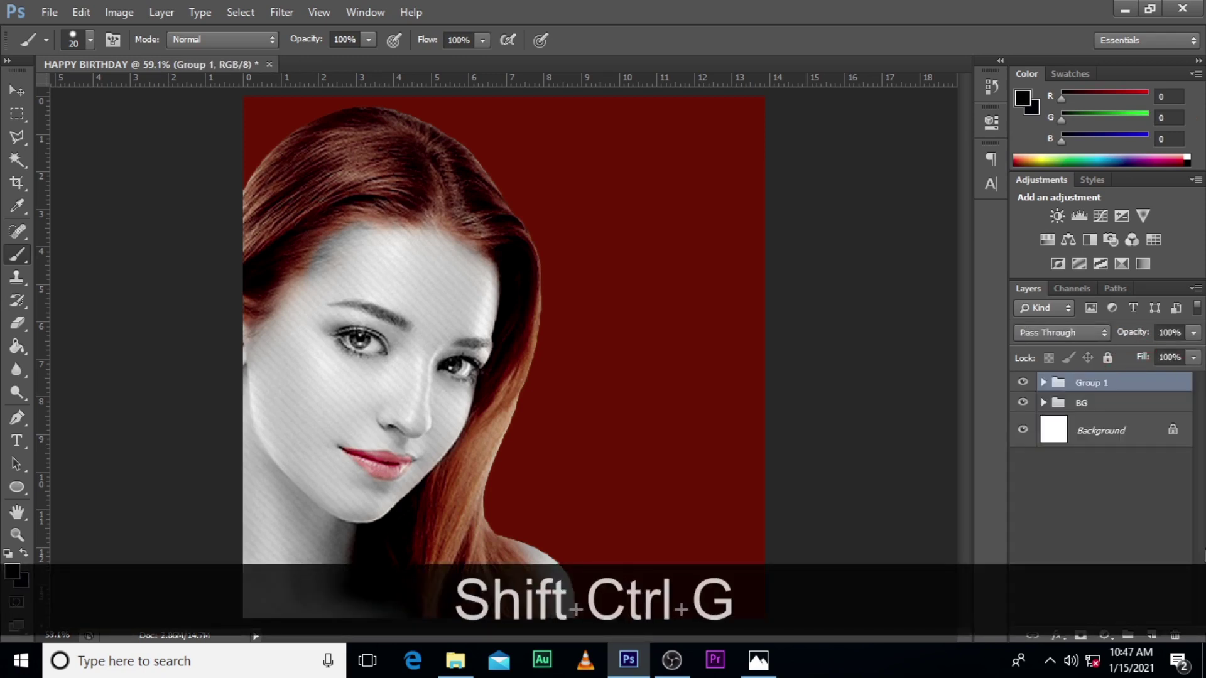
double_click(1087, 383)
key(Caps_Lock)
text(IM)
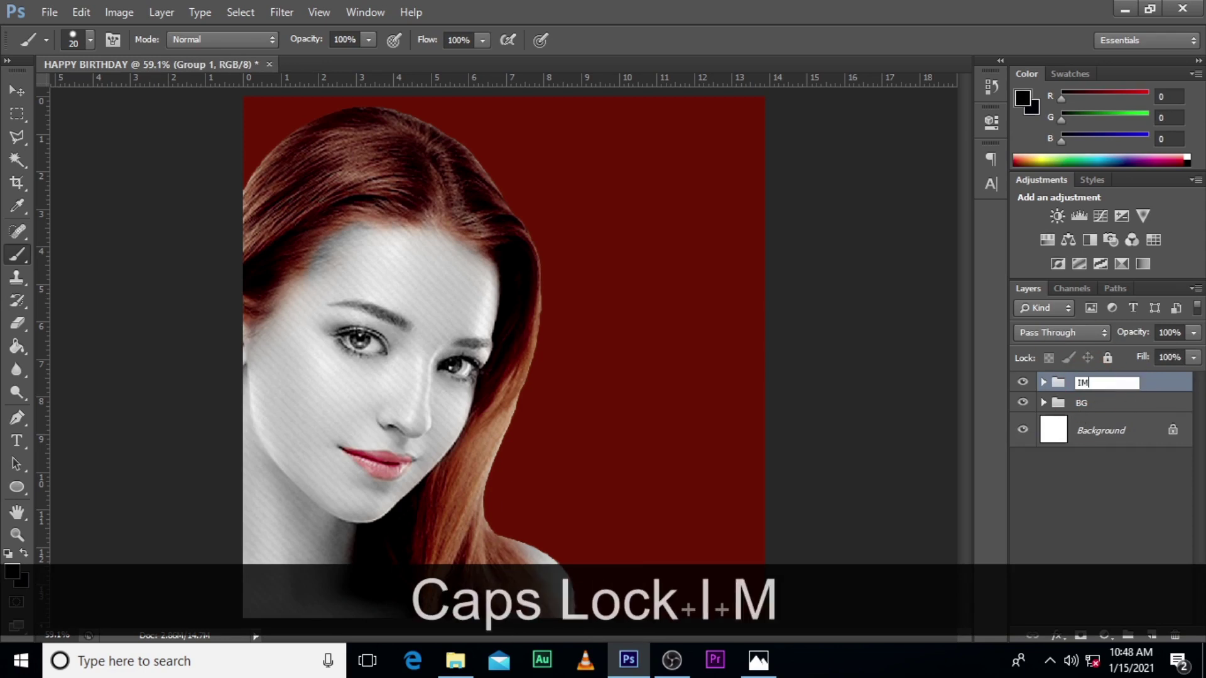
text(AGE)
key(Return)
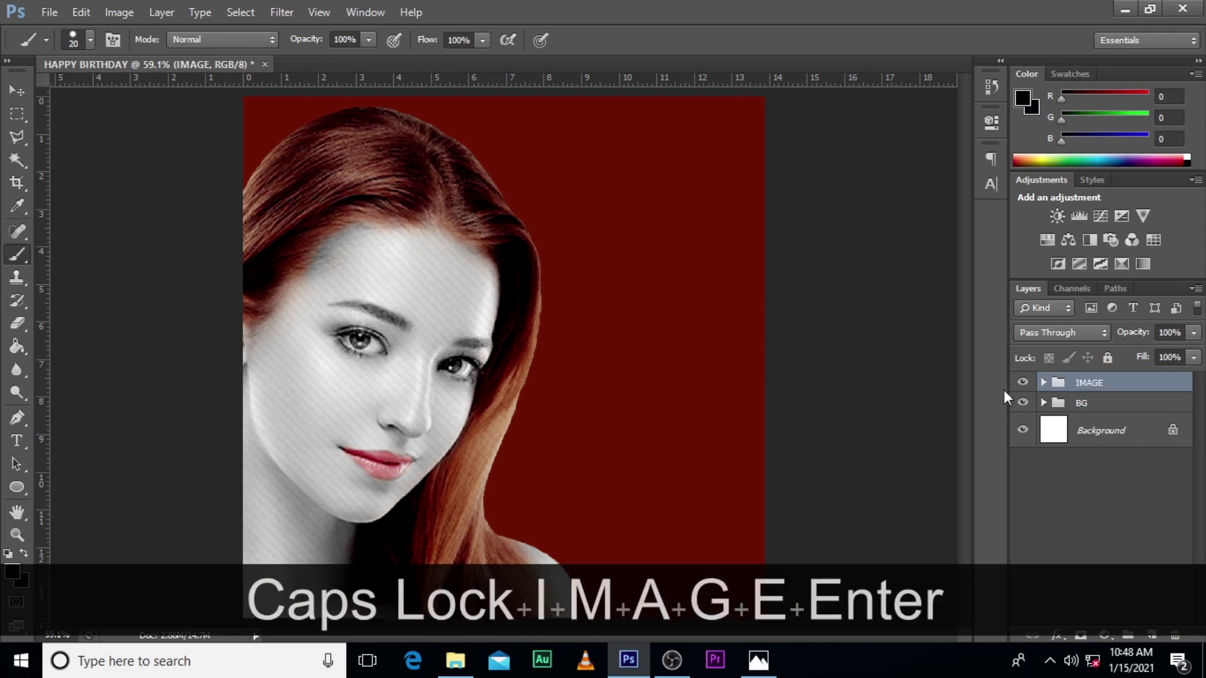
Step: Toggle the IMAGE and BG groups' visibility to check them, leaving both visible
click(1023, 382)
click(1024, 383)
click(1023, 382)
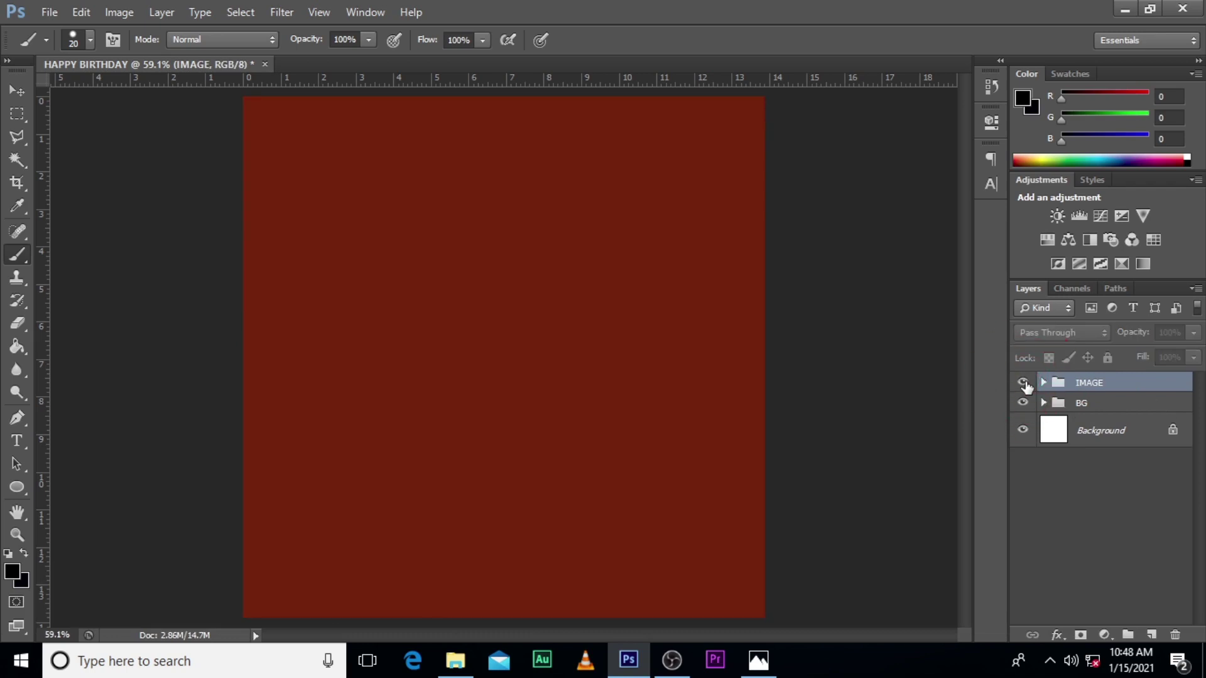
click(1024, 382)
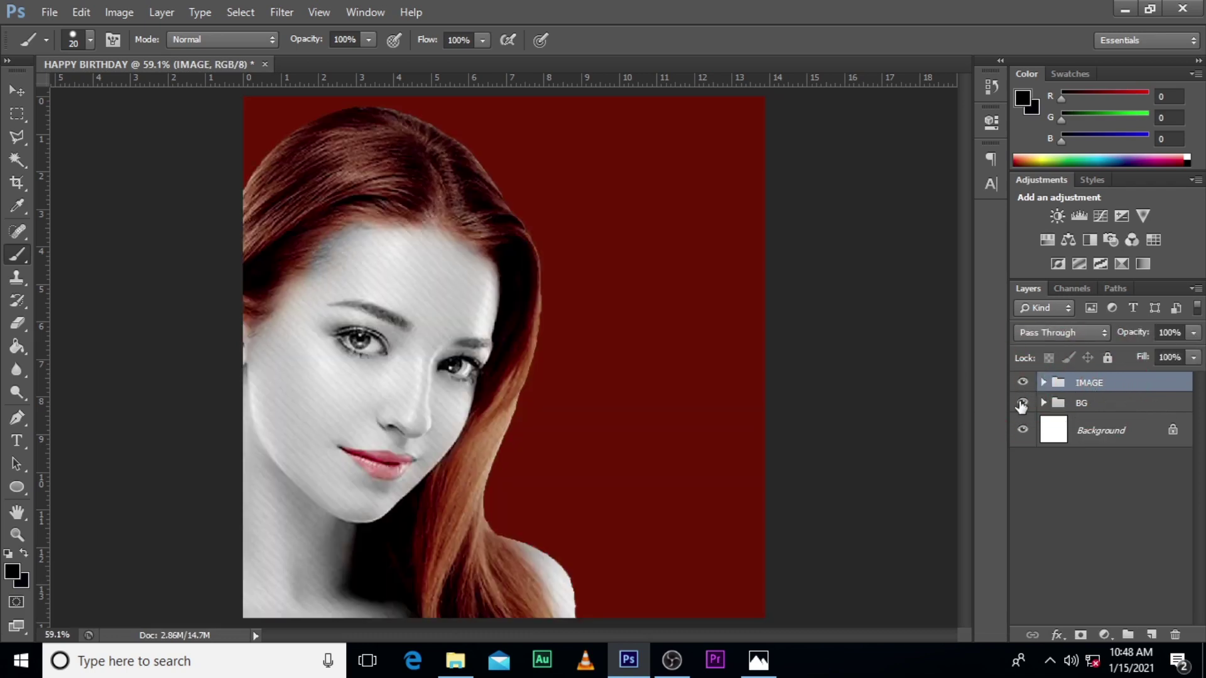
click(1022, 404)
click(1022, 404)
click(1022, 404)
click(1023, 404)
Step: Drag the Happy Birthday lettering image from the source folder onto the flyer
click(468, 670)
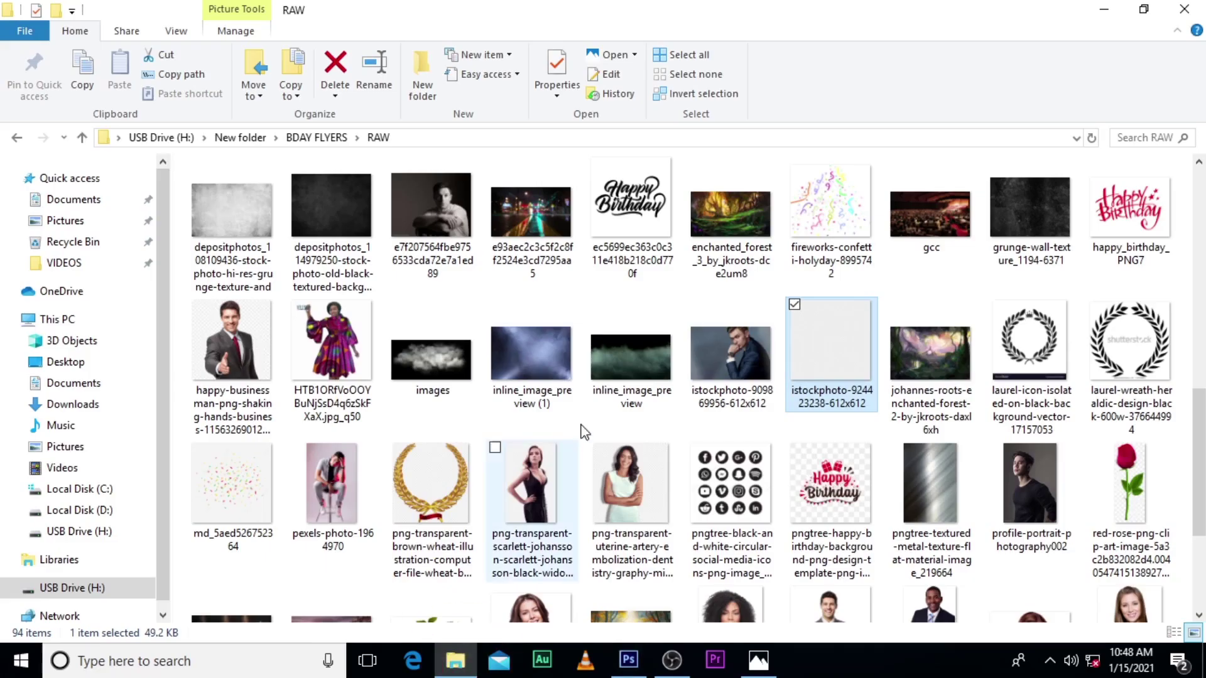
click(641, 214)
drag(641, 213, 667, 411)
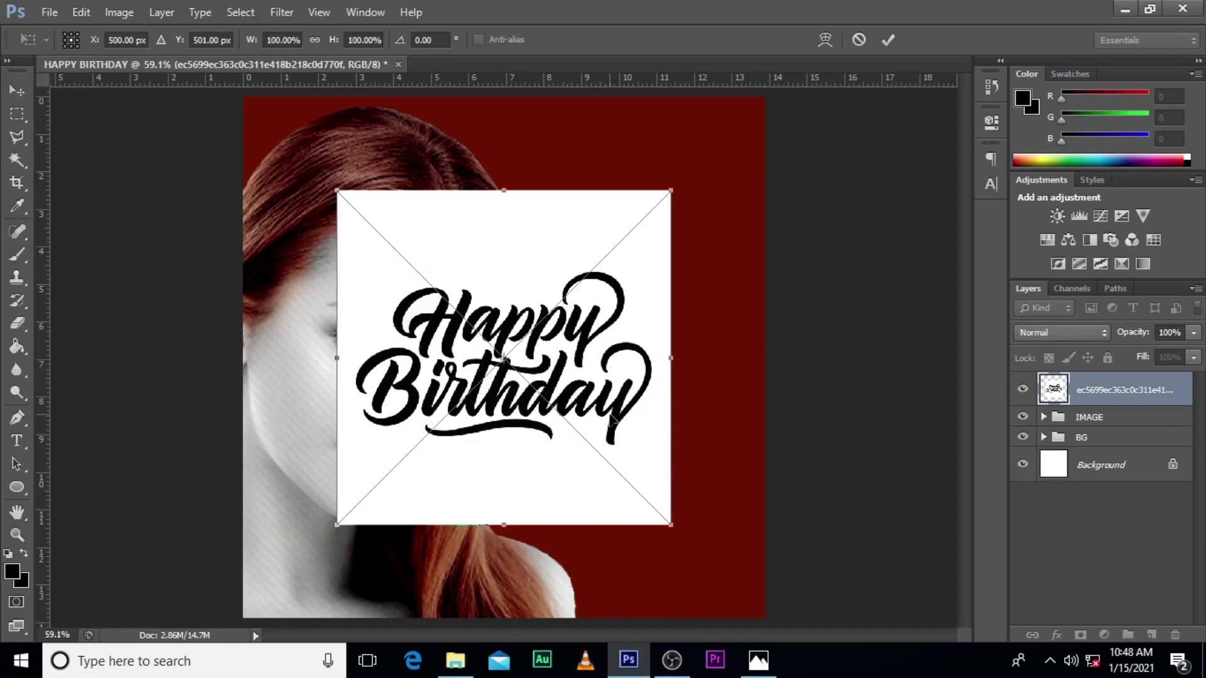
Step: Hide the lettering's white box with a Magic Wand selection turned into an inverted layer mask
key(Return)
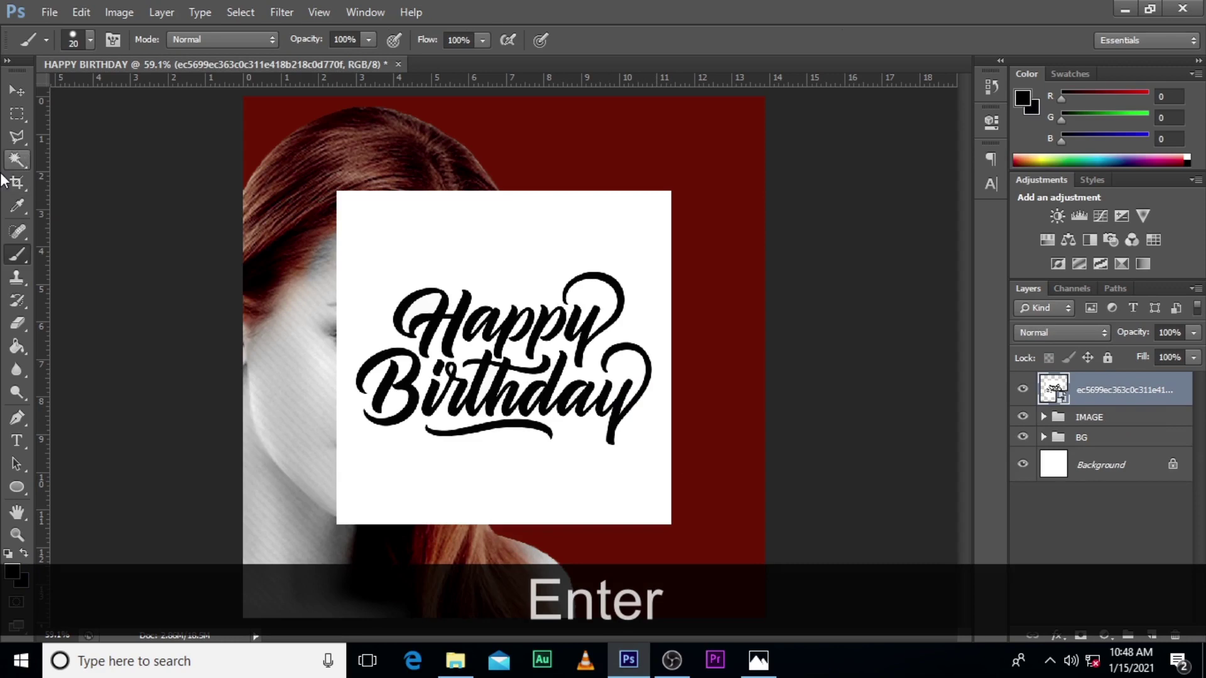
click(17, 161)
click(487, 243)
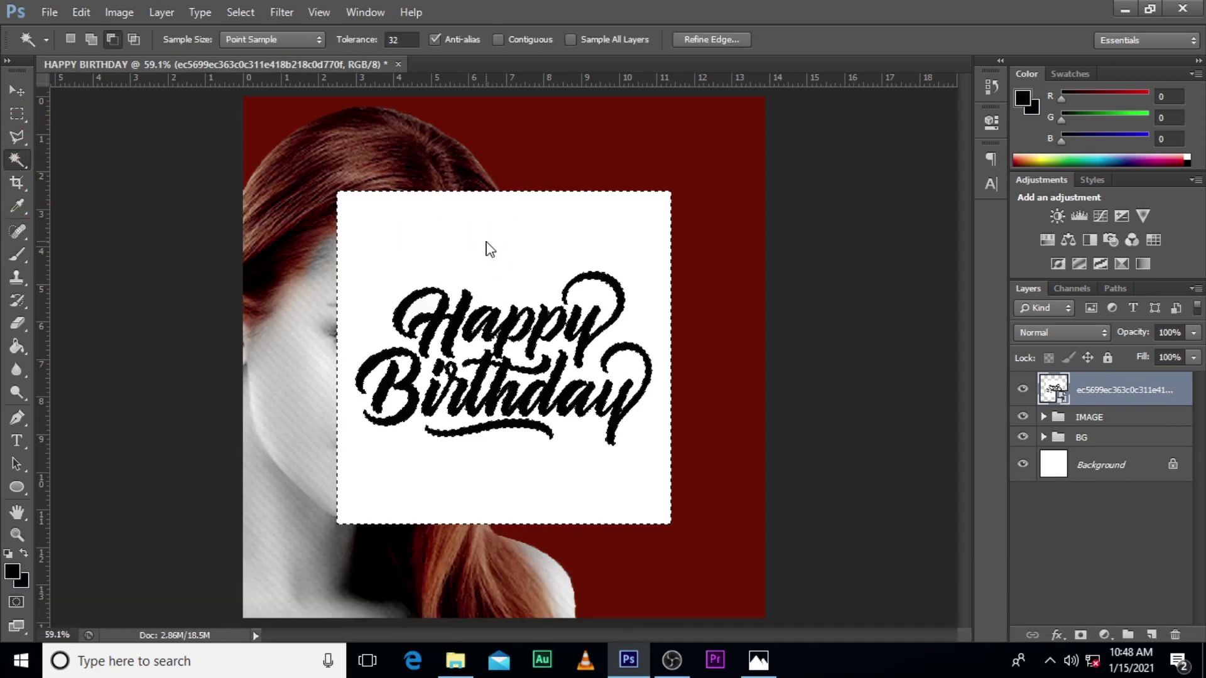
click(1081, 636)
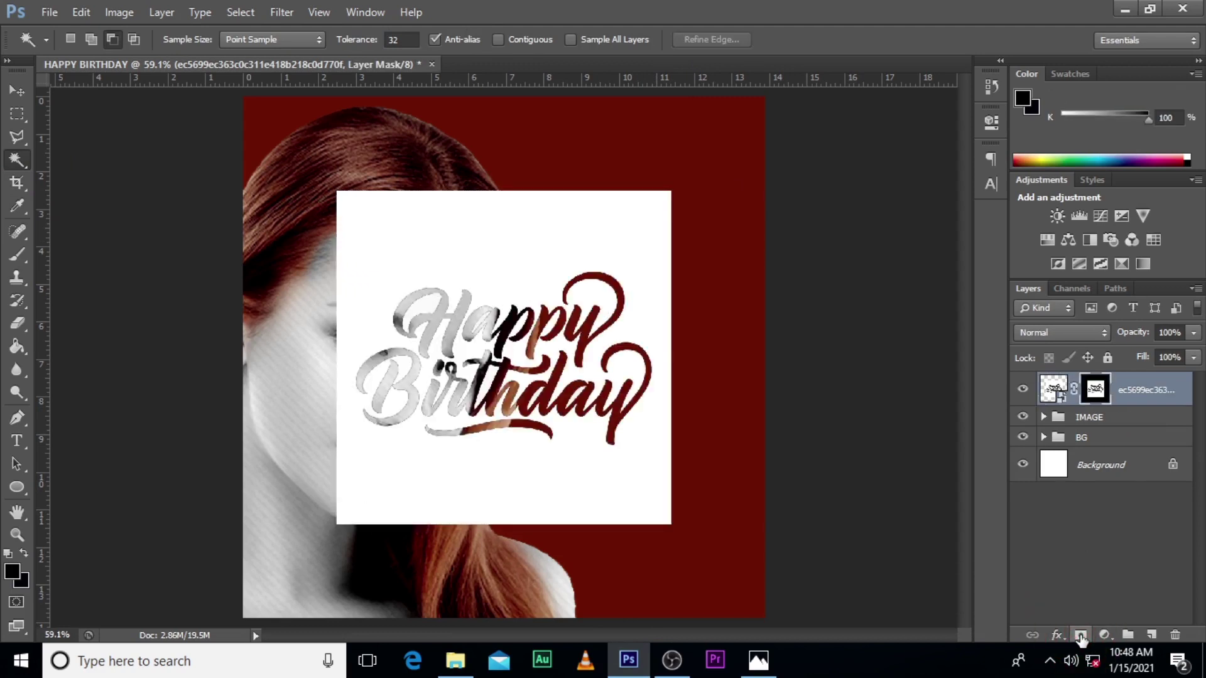
double_click(1096, 389)
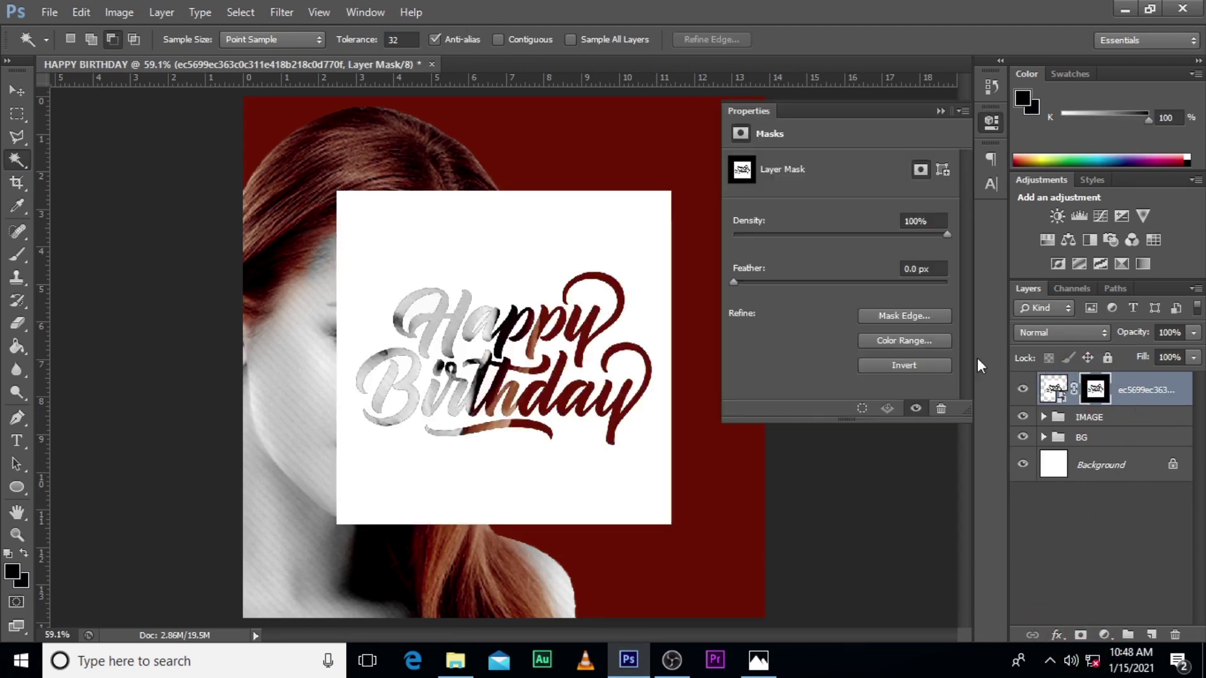
click(888, 370)
click(941, 109)
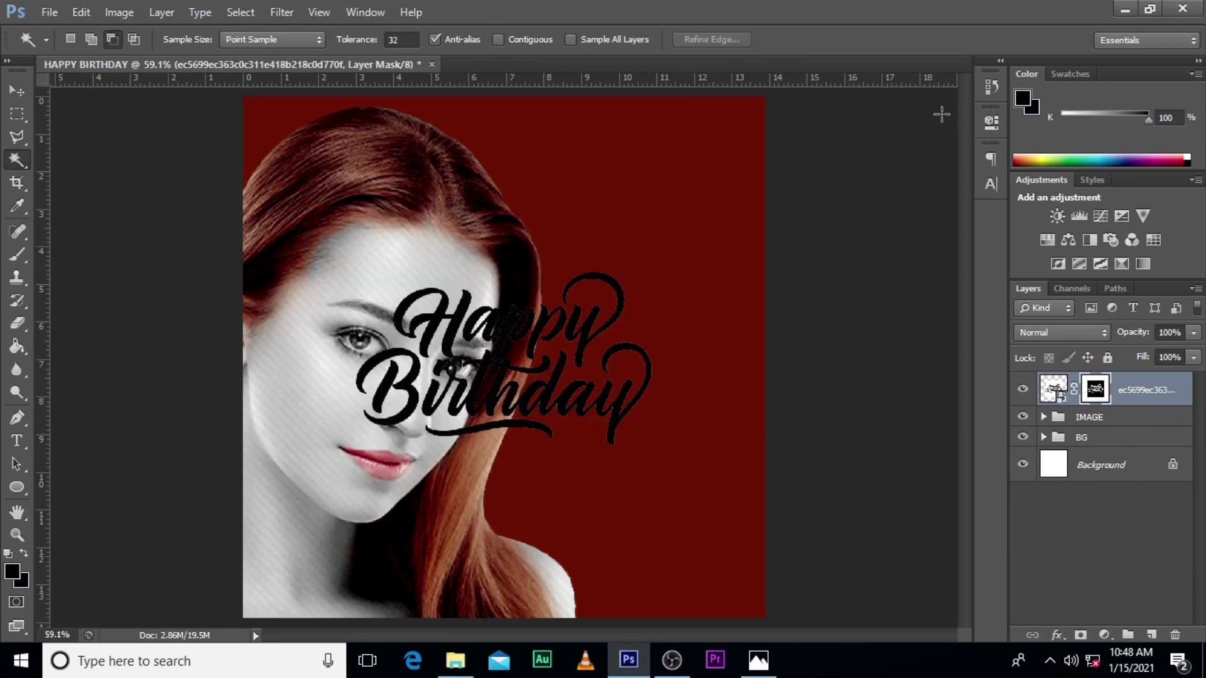
Step: Recolour the lettering white (#ffffff) with a Color Overlay layer style
double_click(1186, 385)
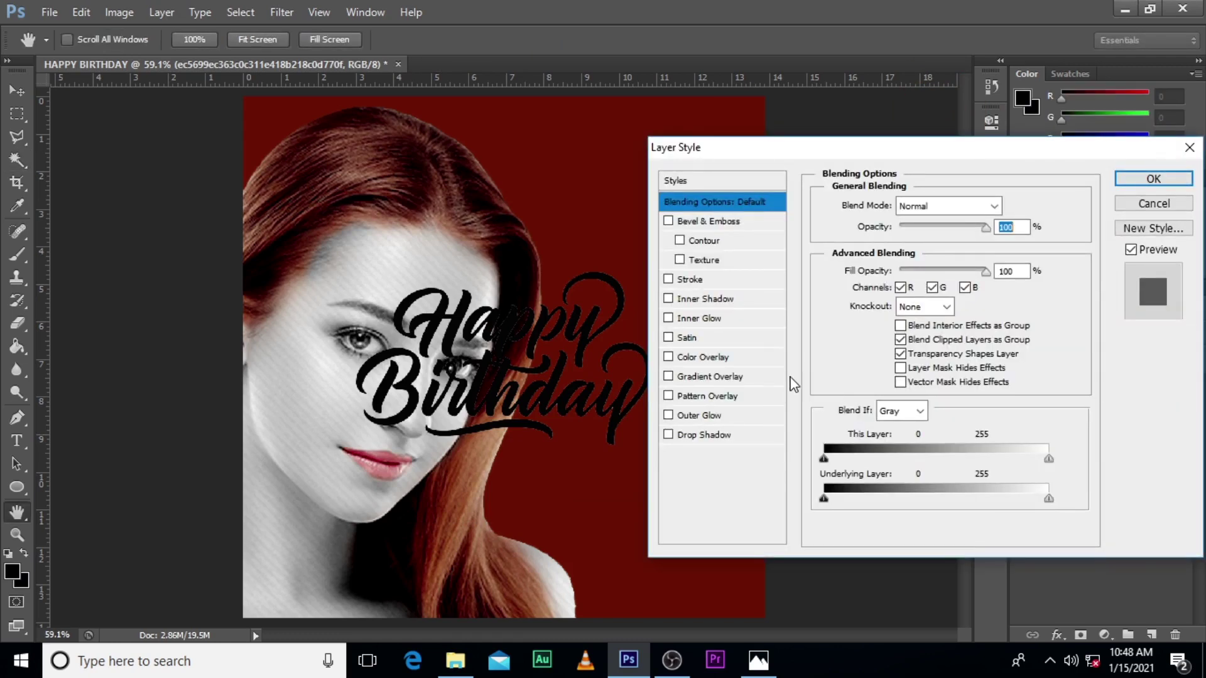
click(716, 358)
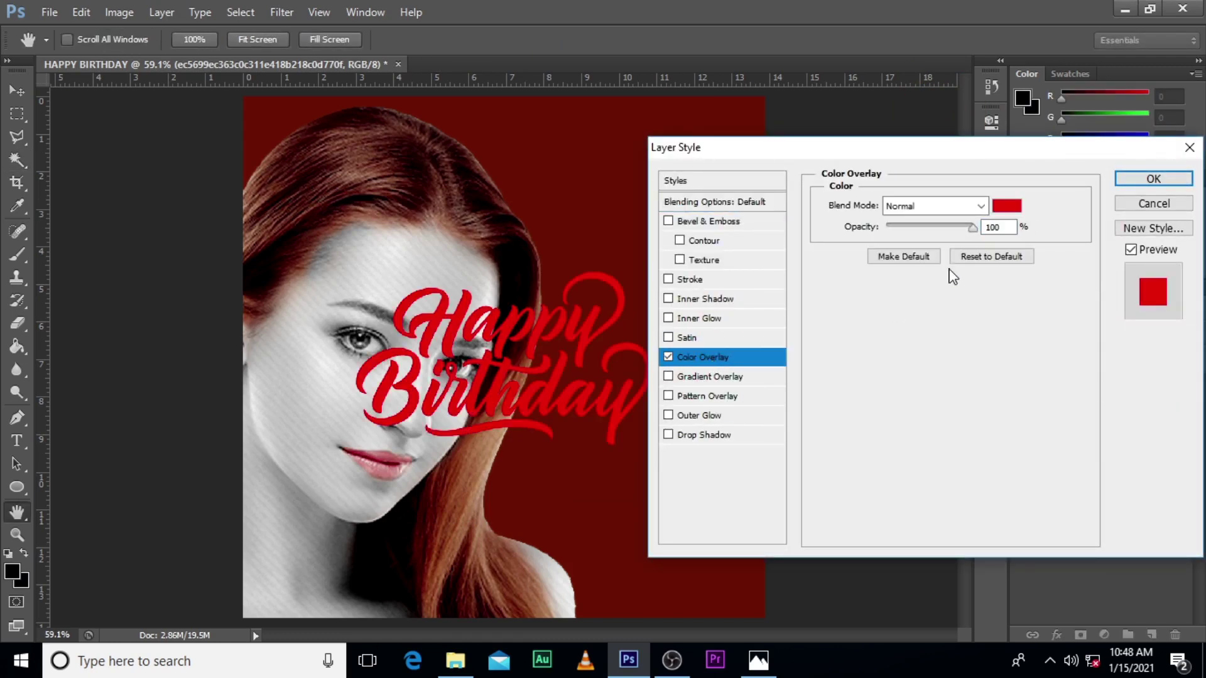
click(1008, 206)
text(ffffff)
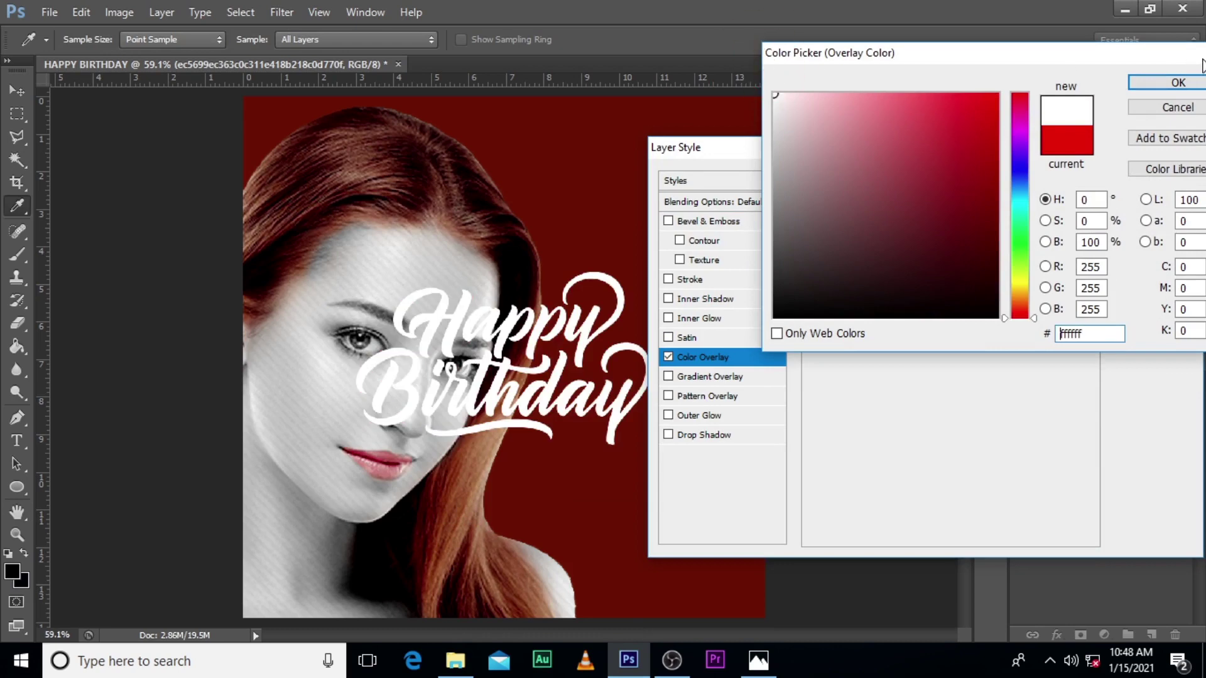
click(1179, 82)
click(1152, 180)
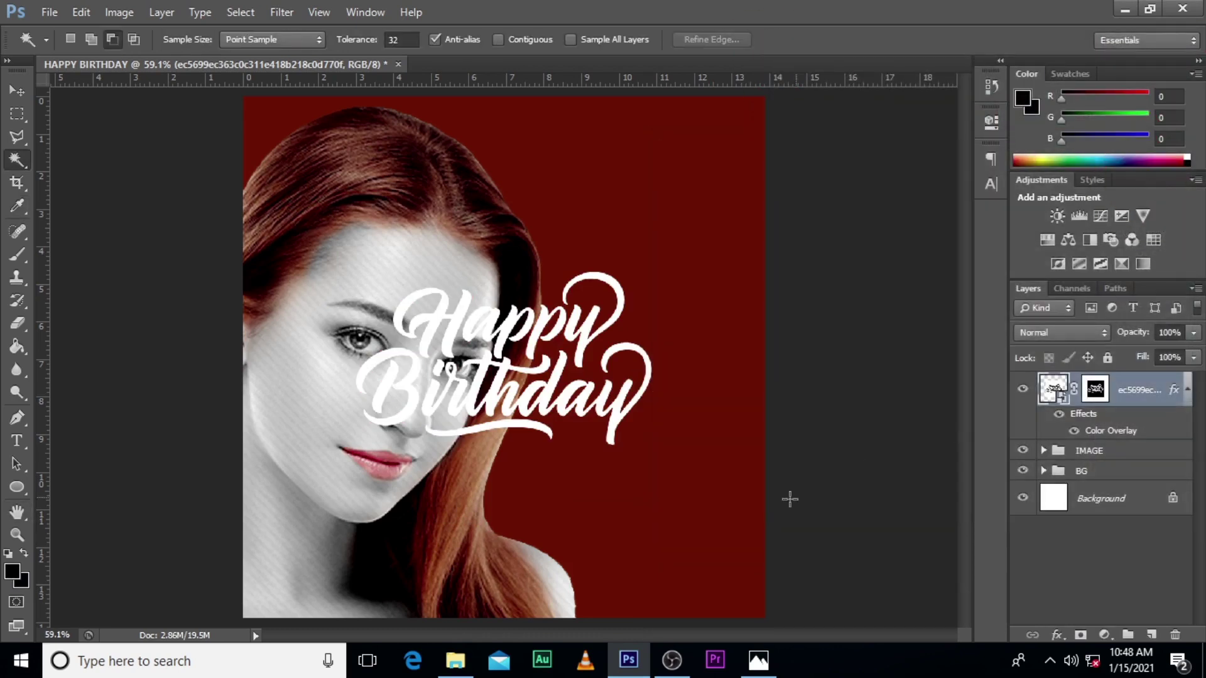
Step: Move the lettering to the flyer's upper right and shrink it to about 78% near the top edge
key(v)
drag(526, 395, 650, 242)
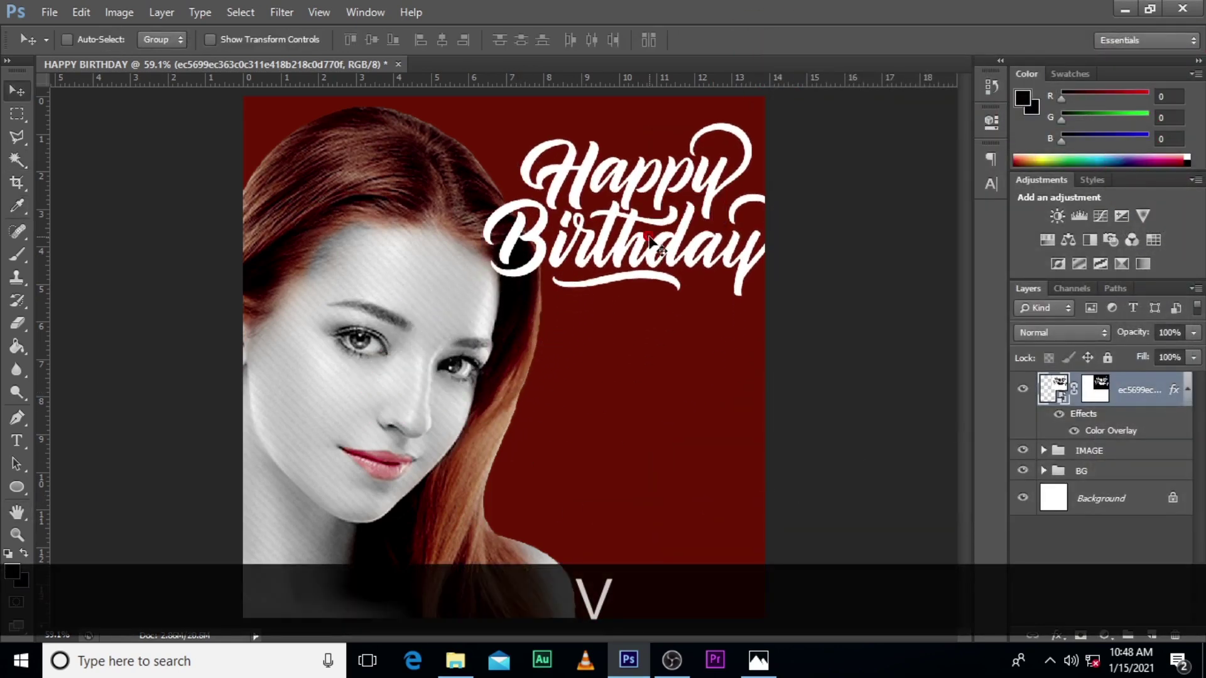
key(ctrl+t)
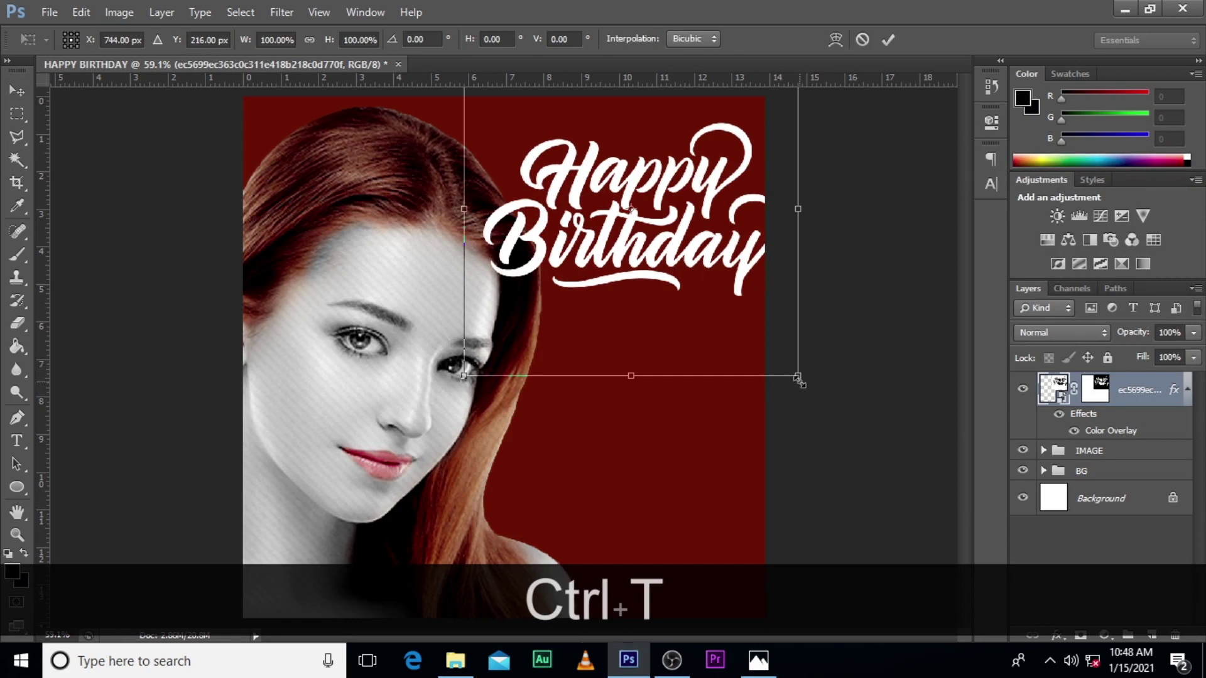
drag(800, 379, 763, 345)
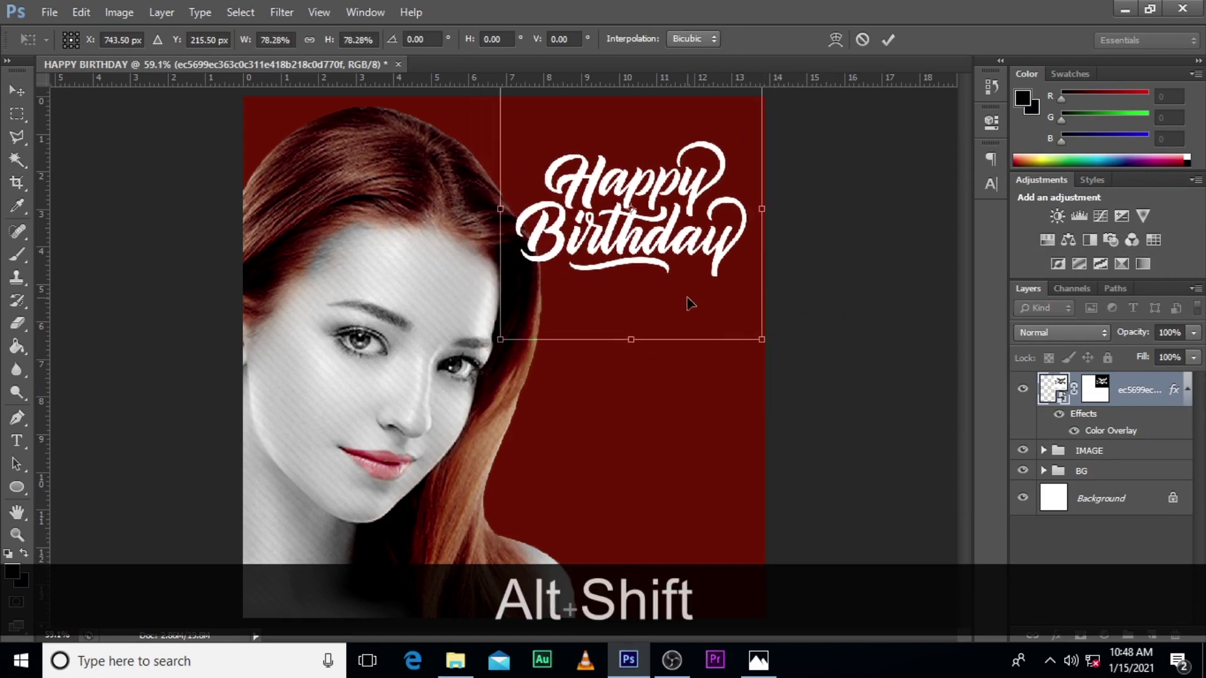
drag(687, 301, 695, 260)
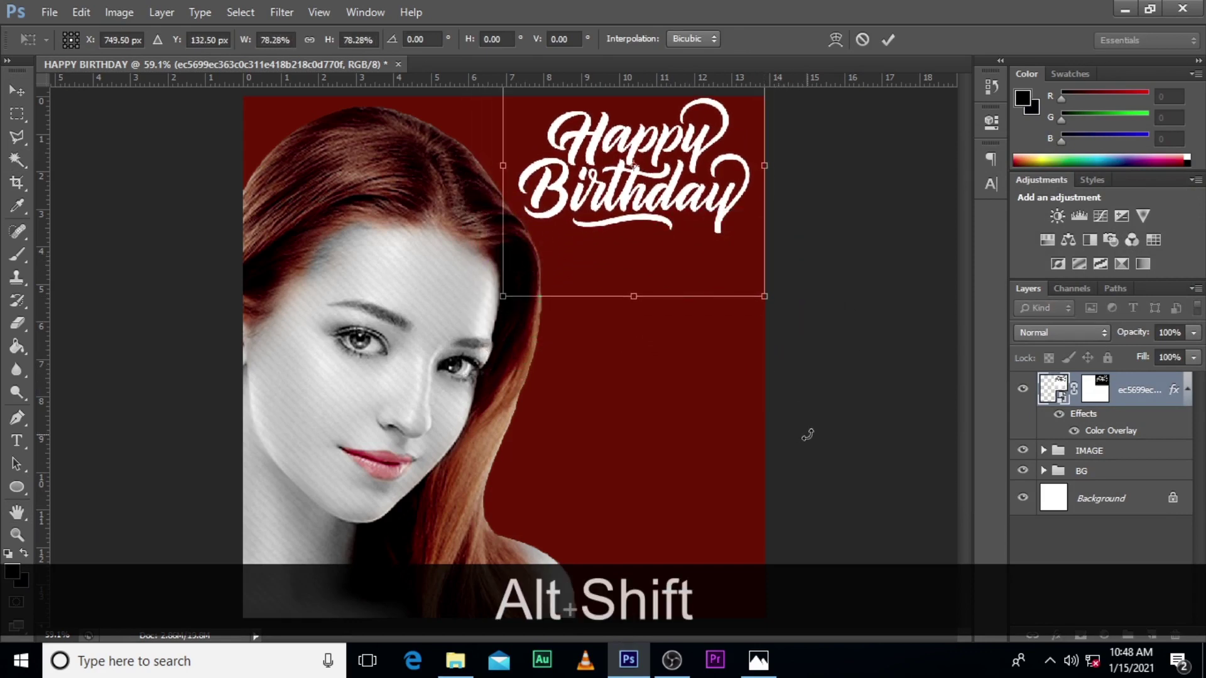
key(Return)
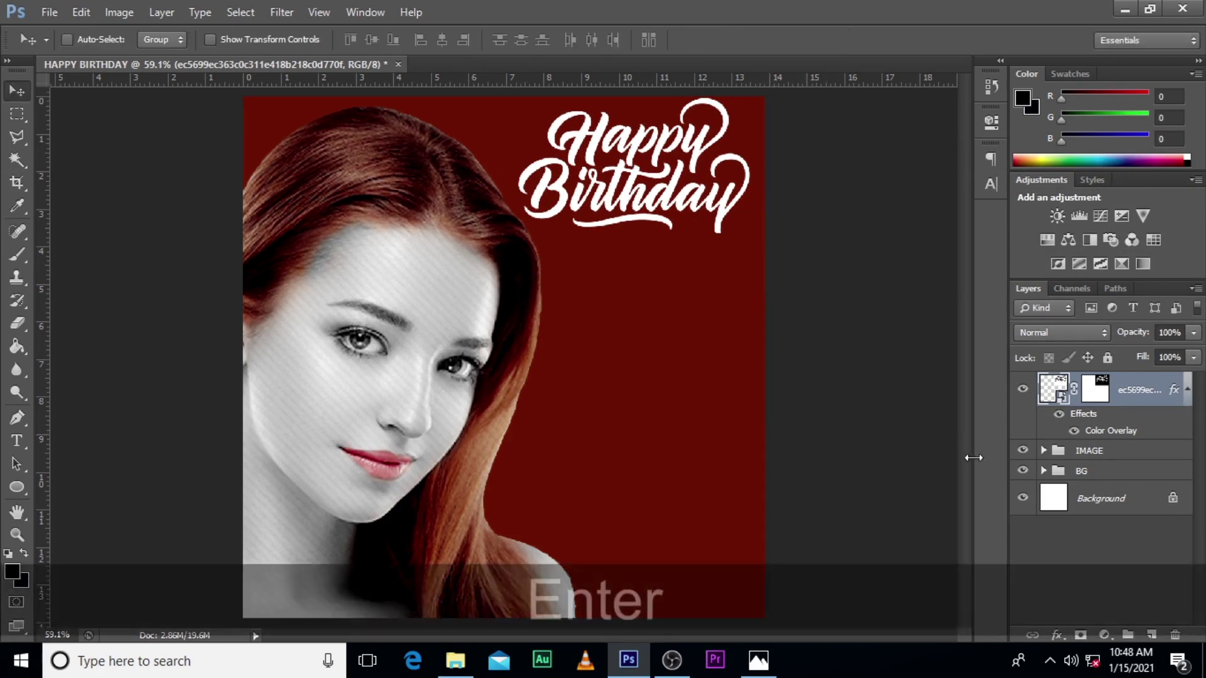
Step: Nudge the IMAGE group portrait to the left in two Shift-arrow steps
click(1104, 451)
key(v)
key(shift+Left)
key(shift+Left)
key(shift+Left)
key(shift+Left)
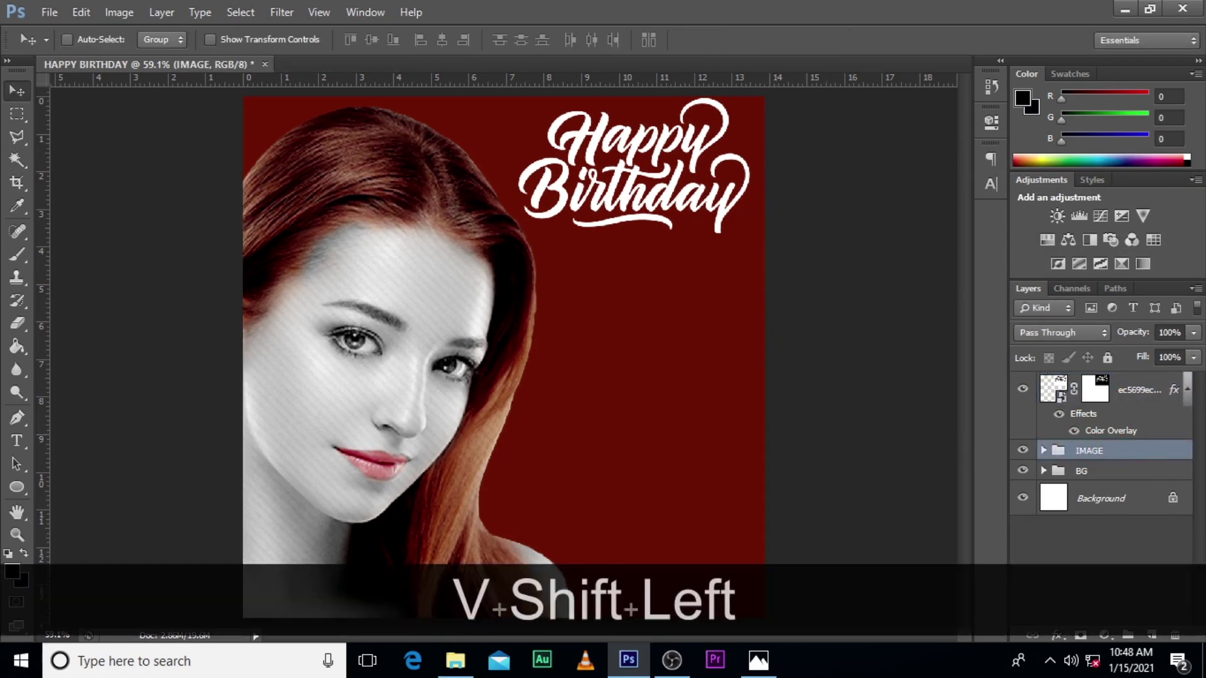
key(shift+Left)
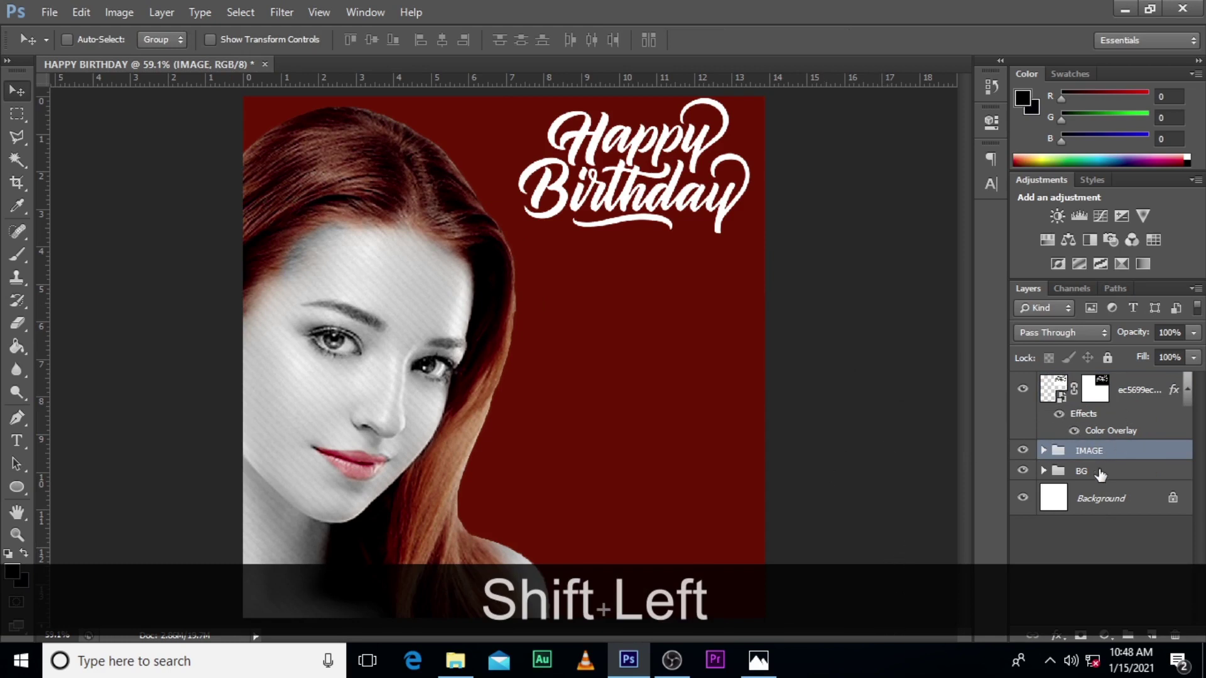
Step: Shift the lettering slightly left and down, then select its mask for brush painting
click(1129, 394)
click(1187, 390)
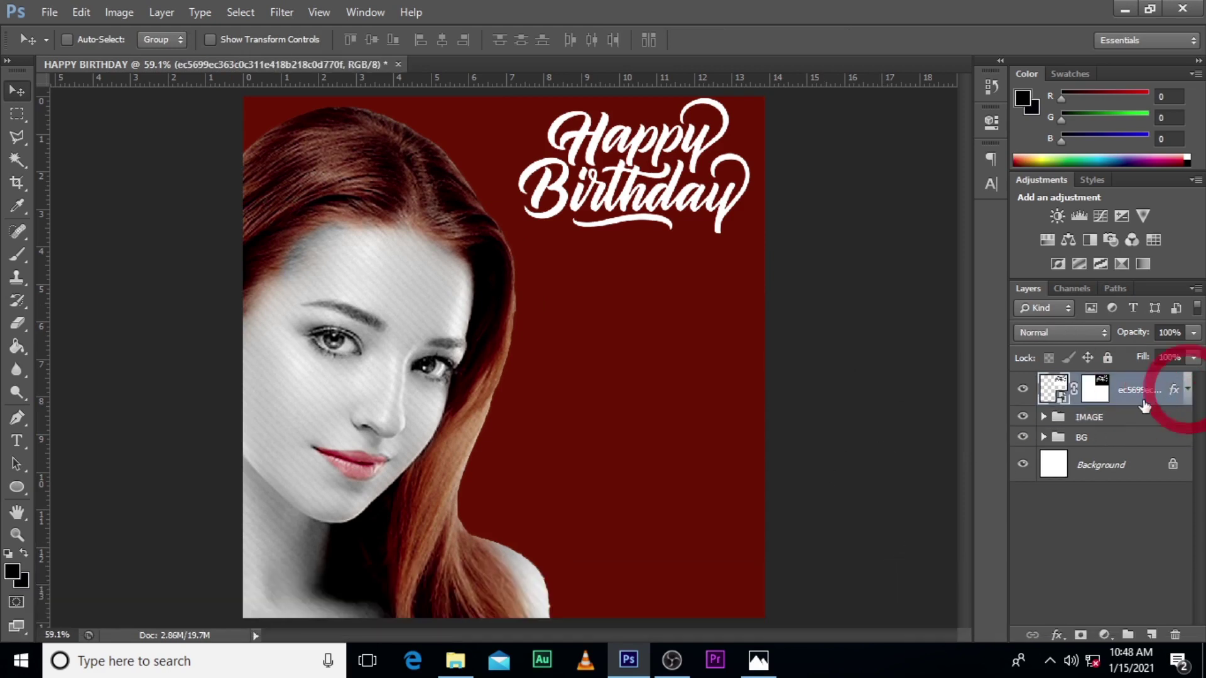
key(v)
drag(651, 189, 634, 199)
click(1095, 388)
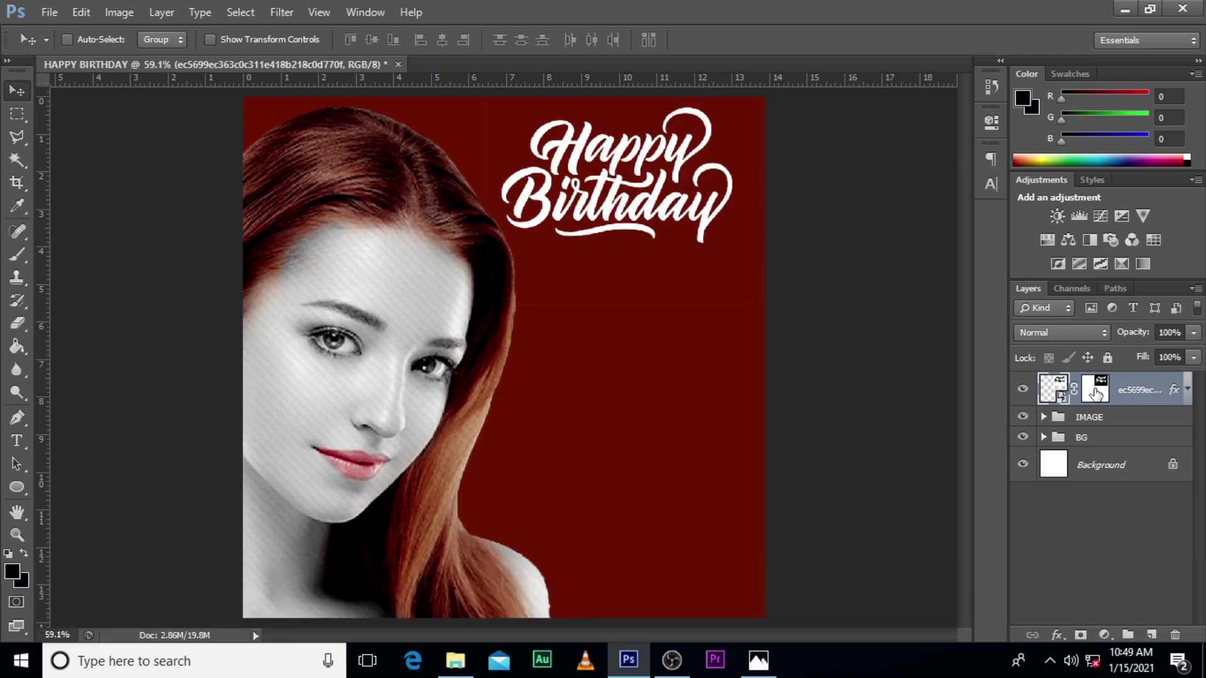
key(b)
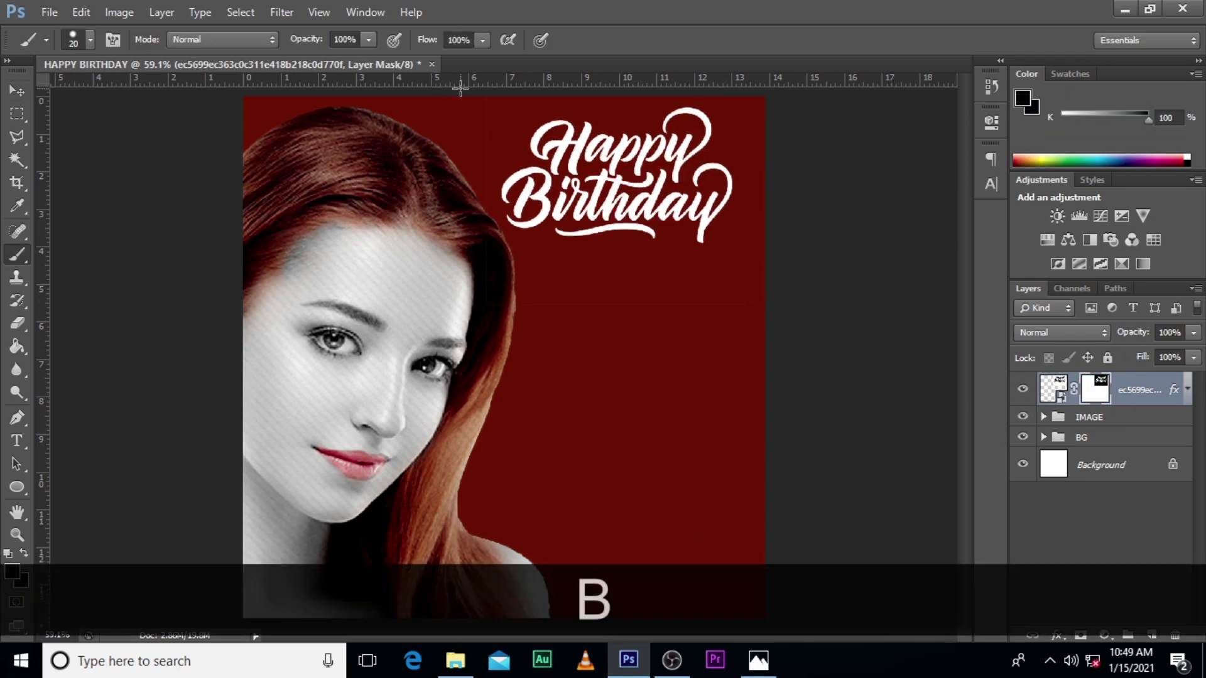
key(Caps_Lock)
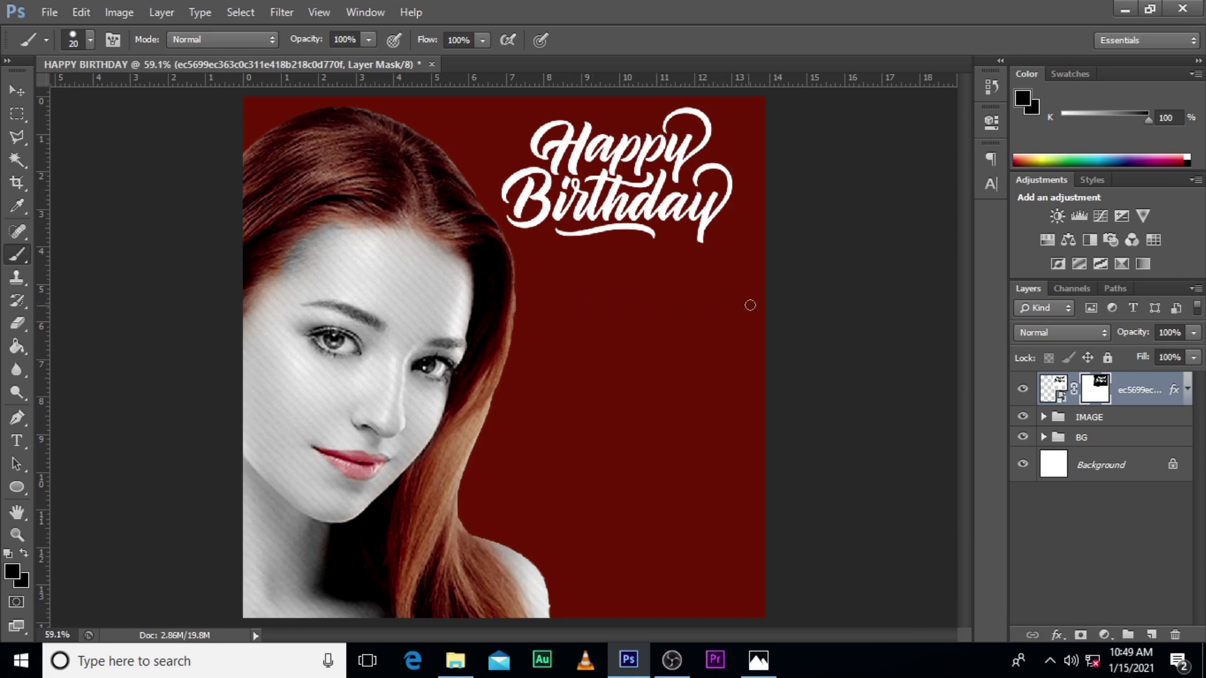
Step: Convert the lettering to a smart object, scale it to about 100.4% and nudge it right
click(1128, 391)
right_click(1127, 390)
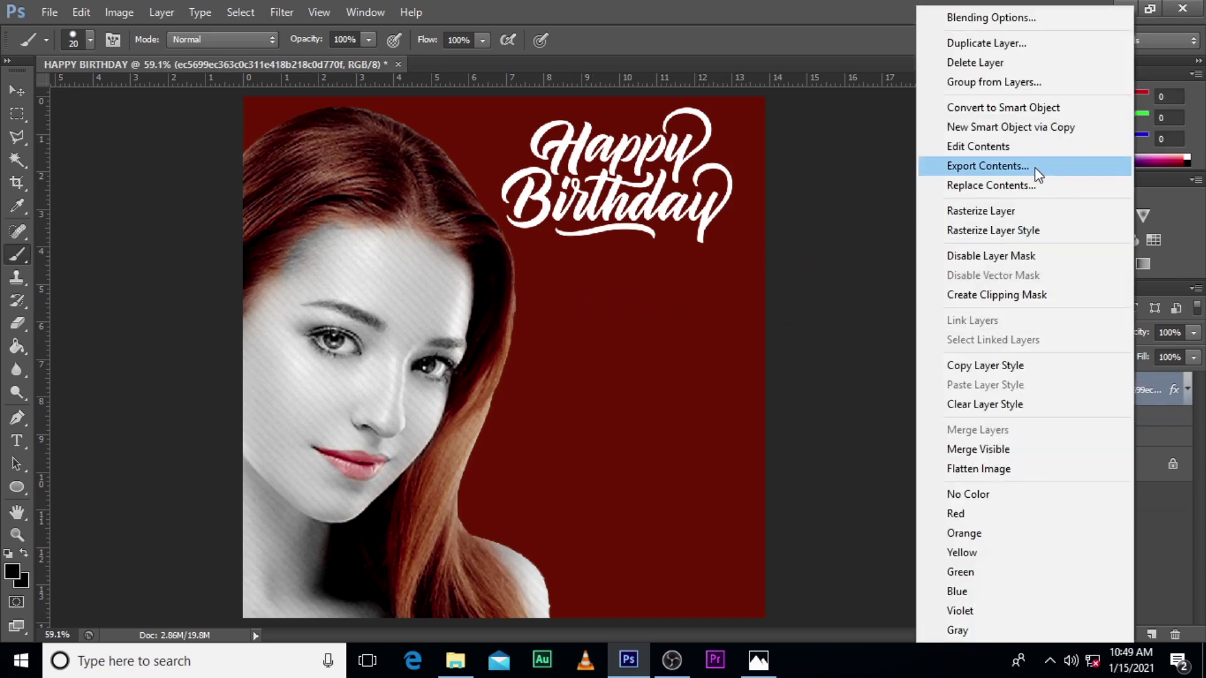
click(1003, 108)
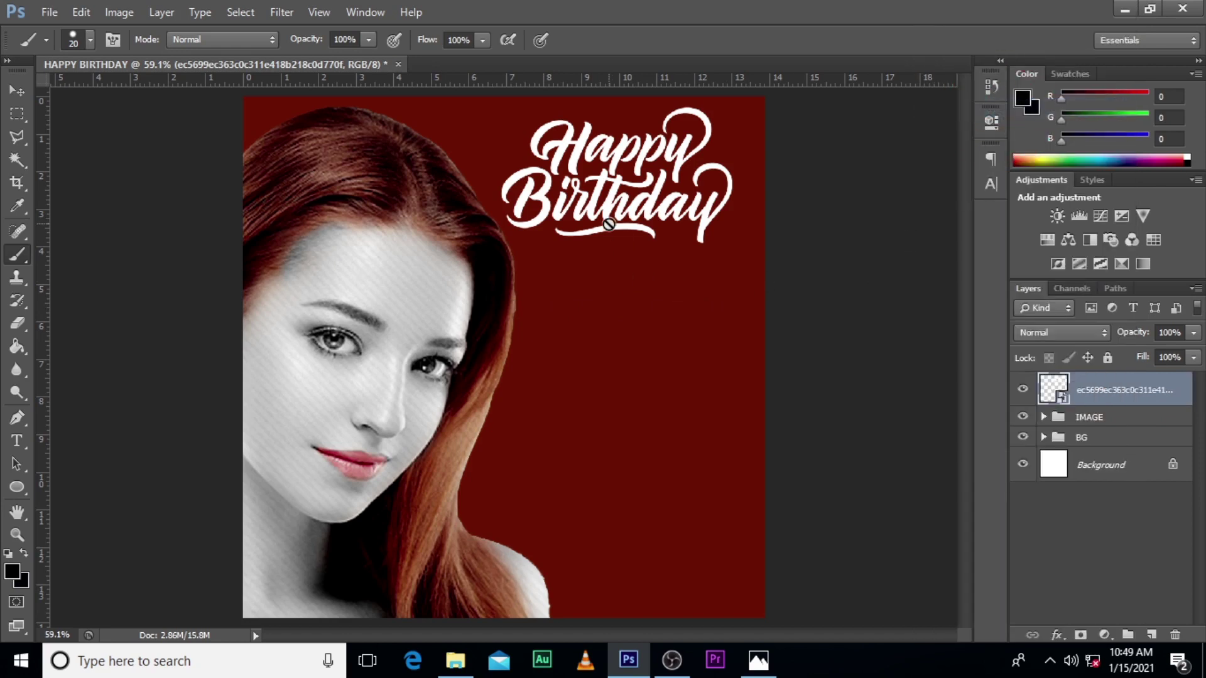
key(ctrl+t)
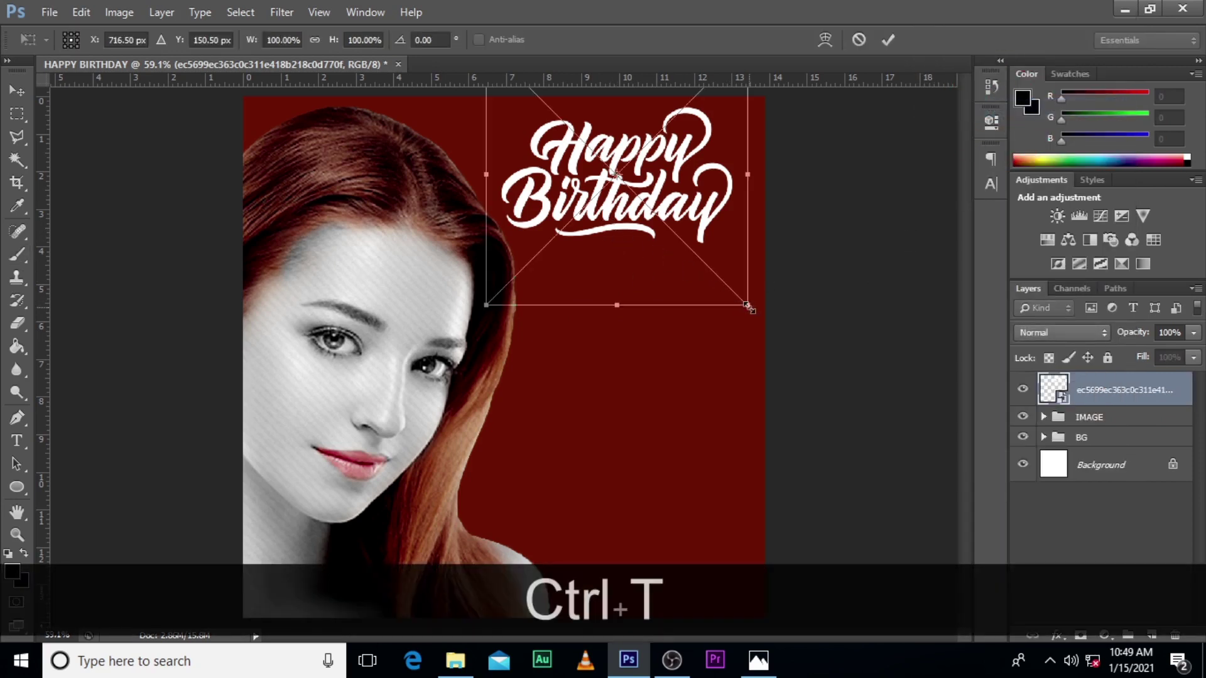
drag(748, 306, 775, 321)
key(alt+shift+Return)
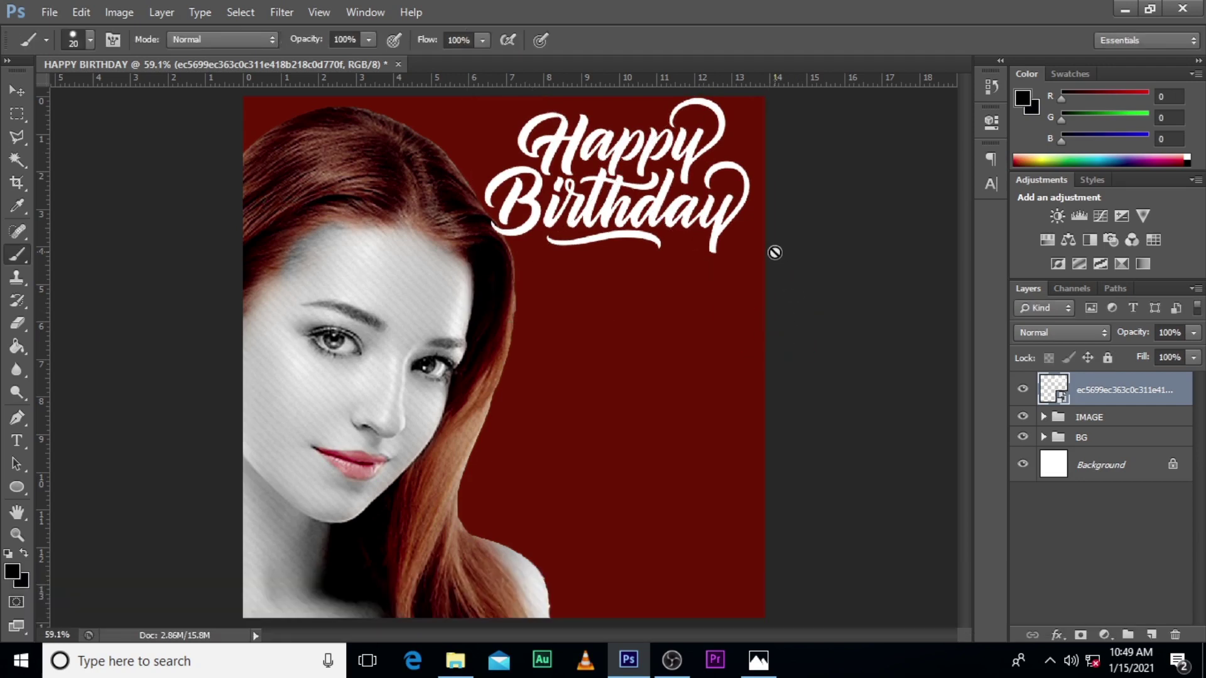
key(ctrl)
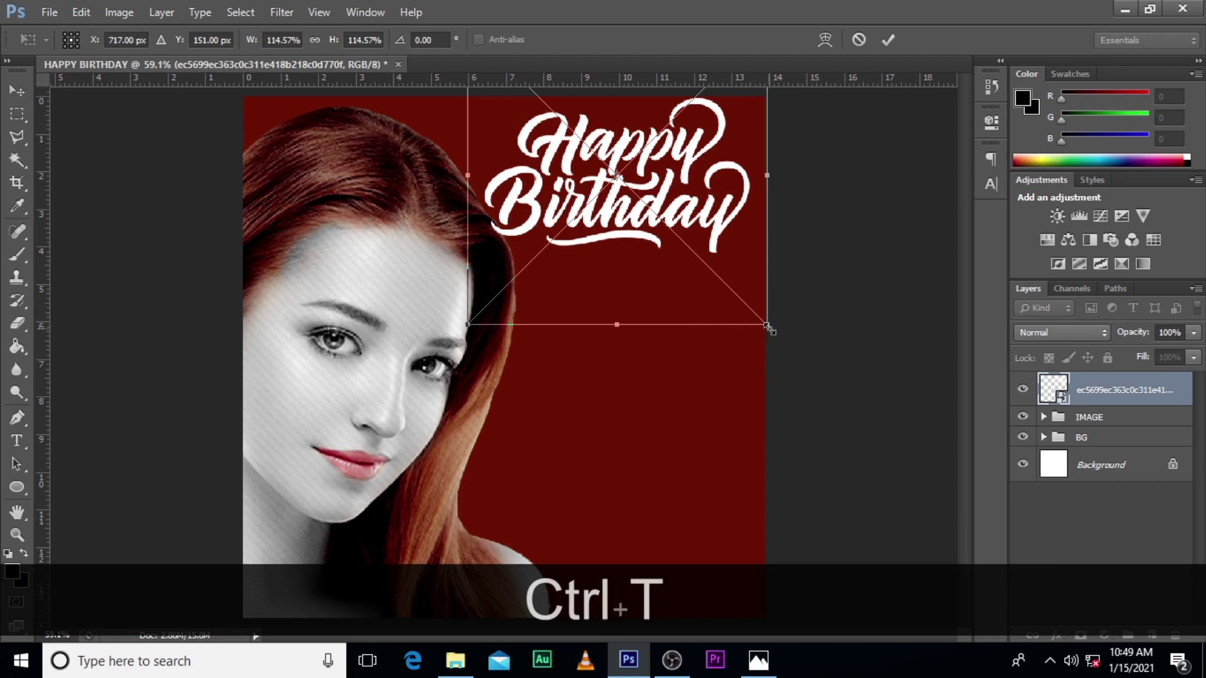
drag(768, 327, 748, 307)
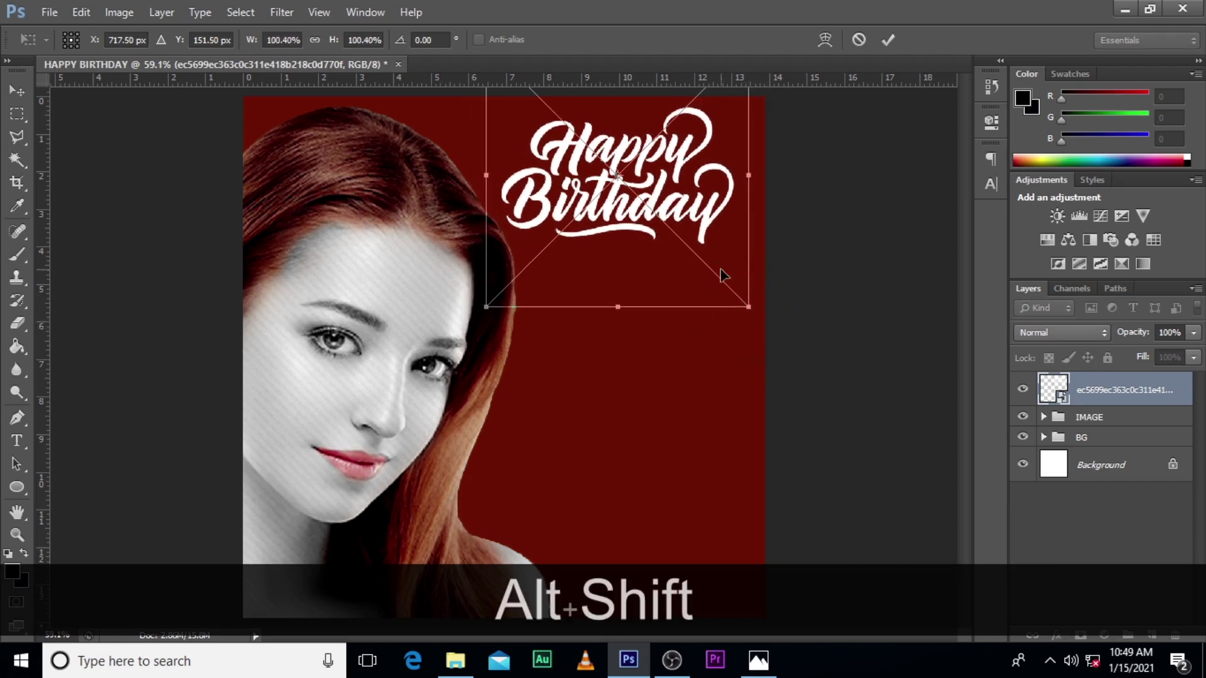
key(Right)
key(Right)
key(Right)
key(Right)
key(Right)
key(Right)
key(Right)
key(Right)
key(Right)
key(Right)
key(Right)
key(Right)
key(Right)
key(Right)
key(Right)
key(Right)
key(Right)
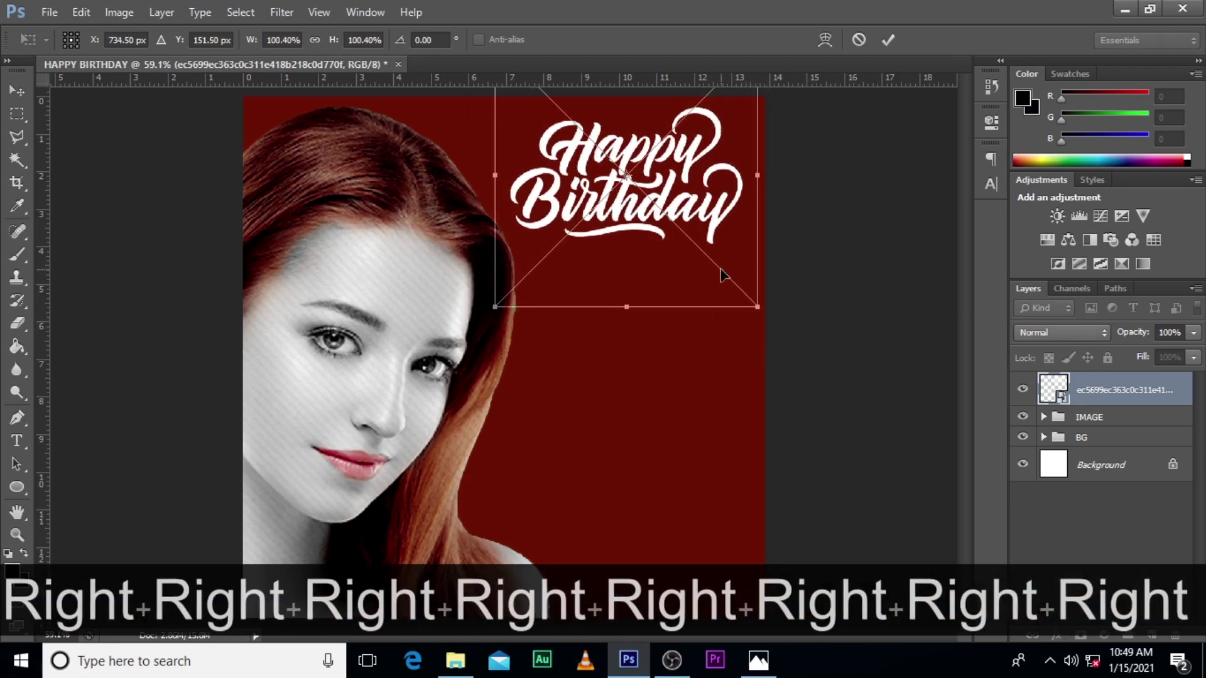
key(Return)
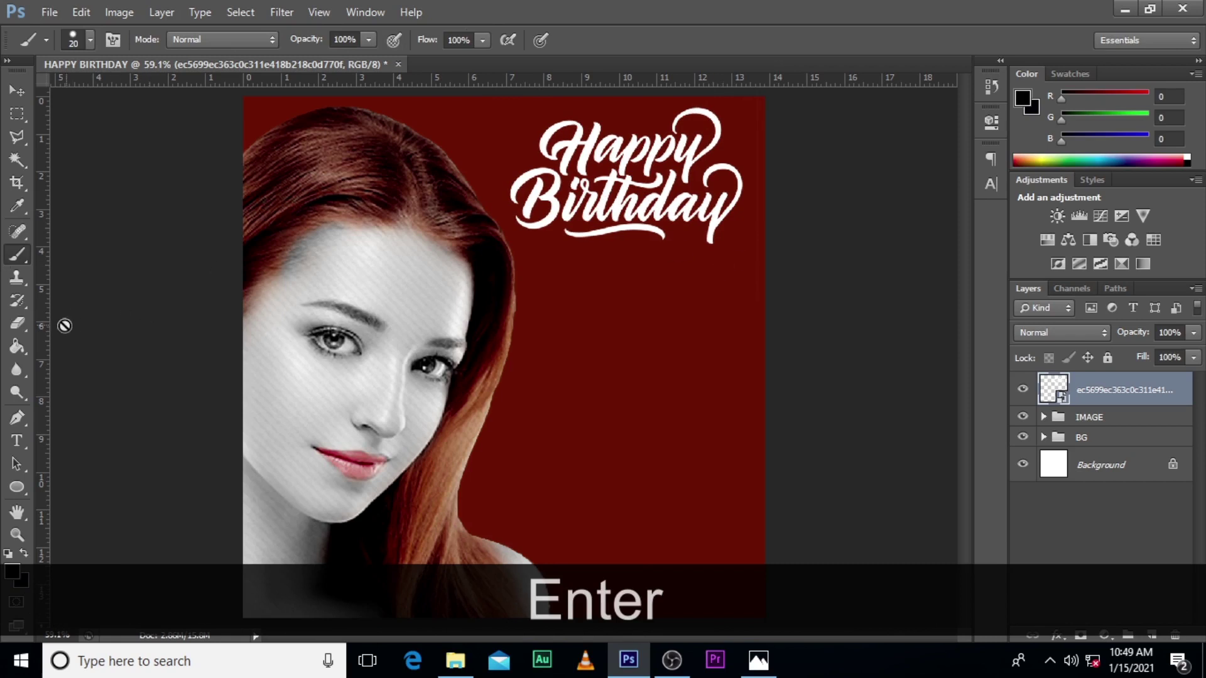
Step: Add a vertical guide near 10.2 in through the lettering's centre and check its bounds
drag(46, 326, 630, 307)
key(ctrl+t)
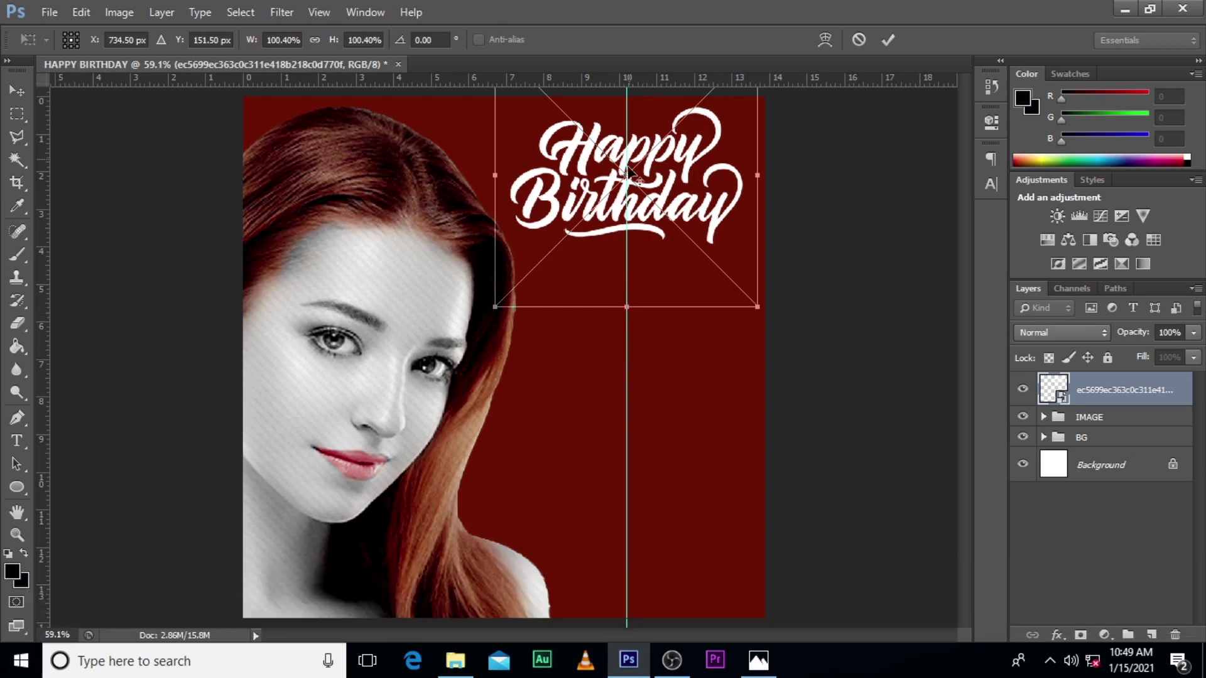
key(Return)
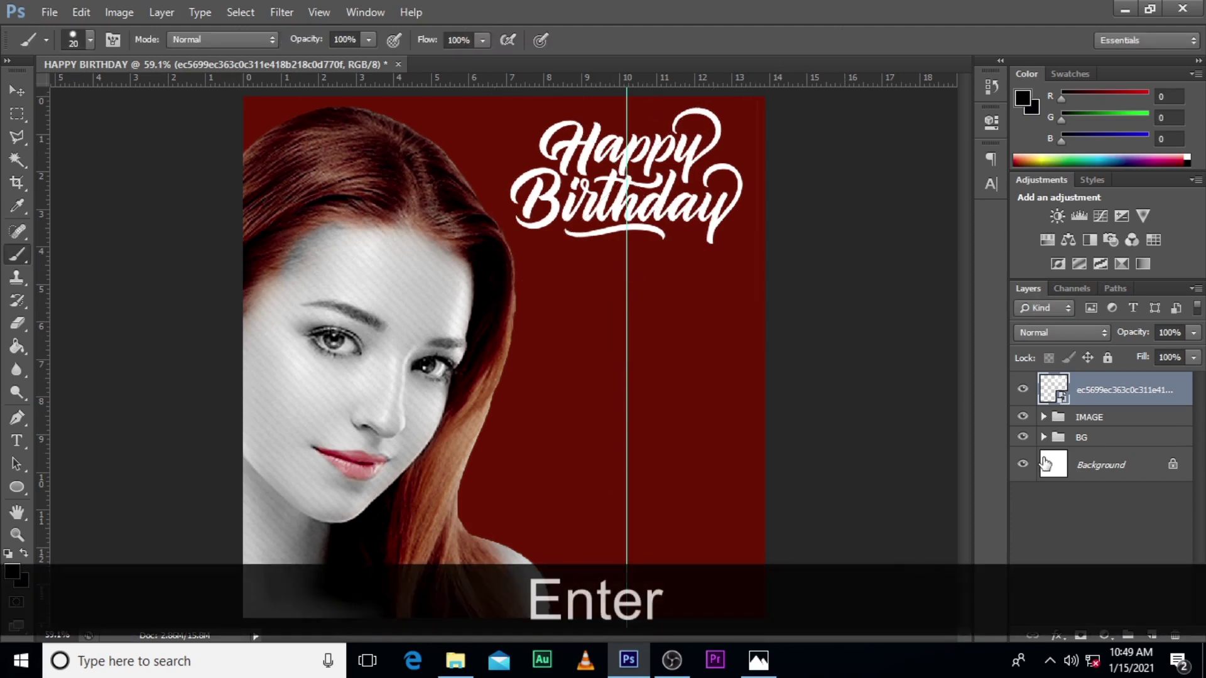
click(1110, 402)
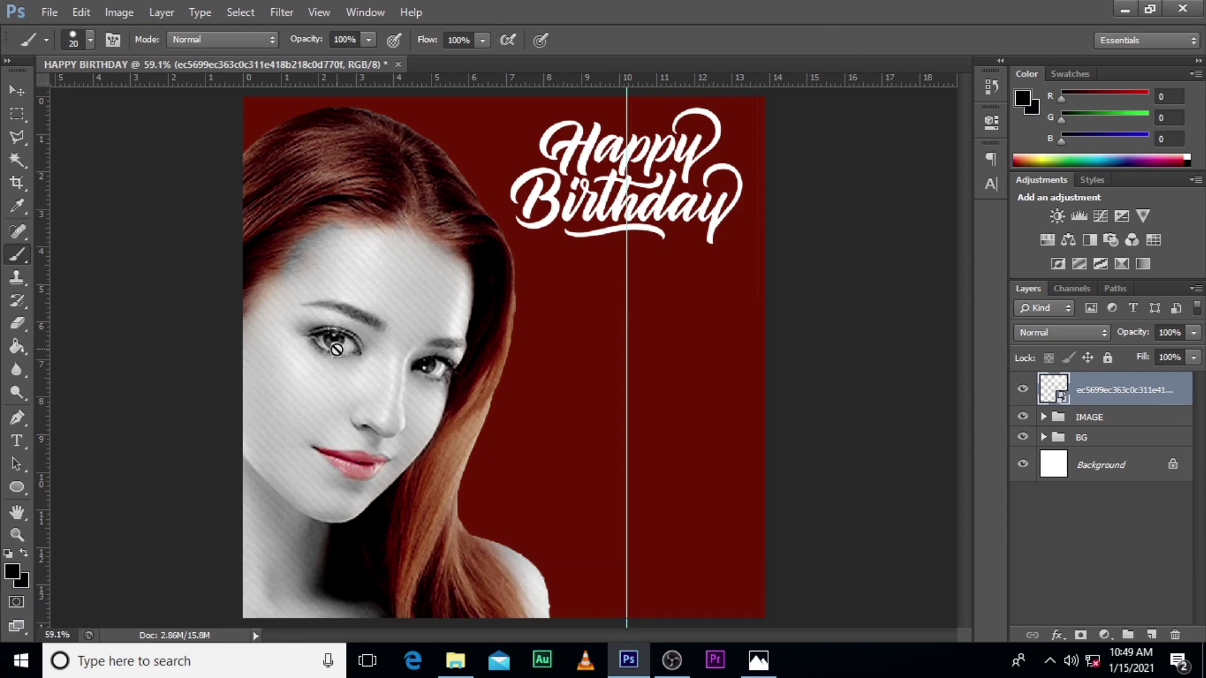
Step: Type the birthday person's name in black and shrink it to about 63% under the title
key(t)
click(561, 394)
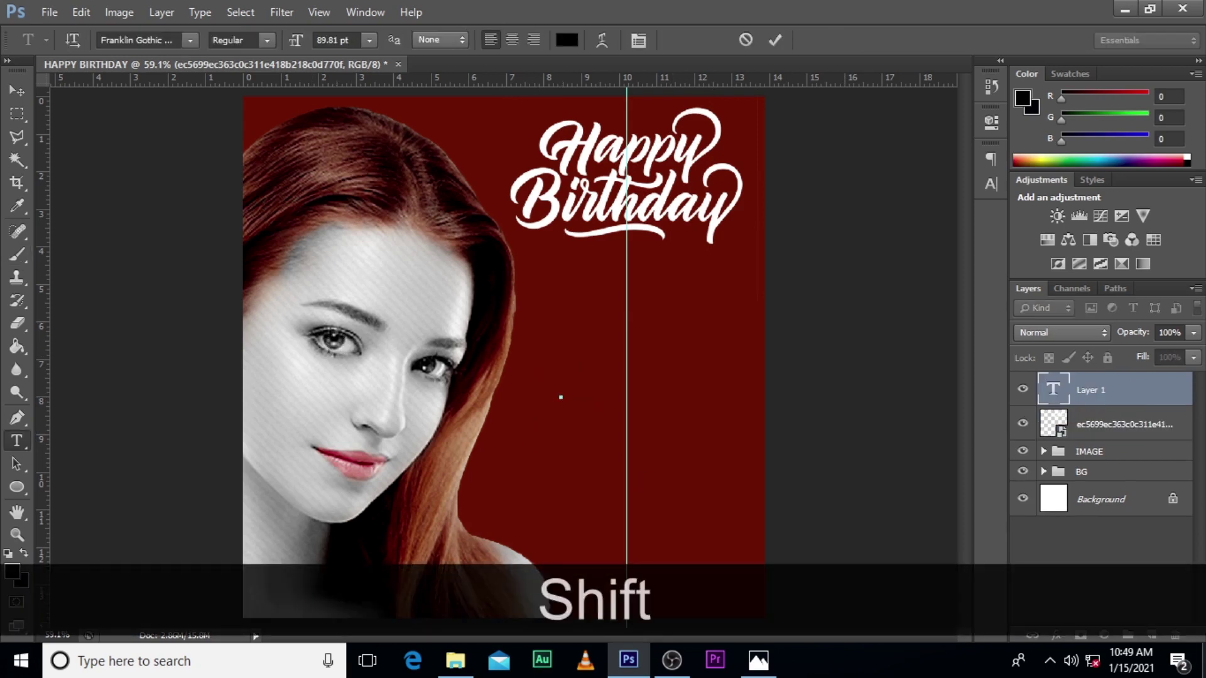
text(Nana Adwoa)
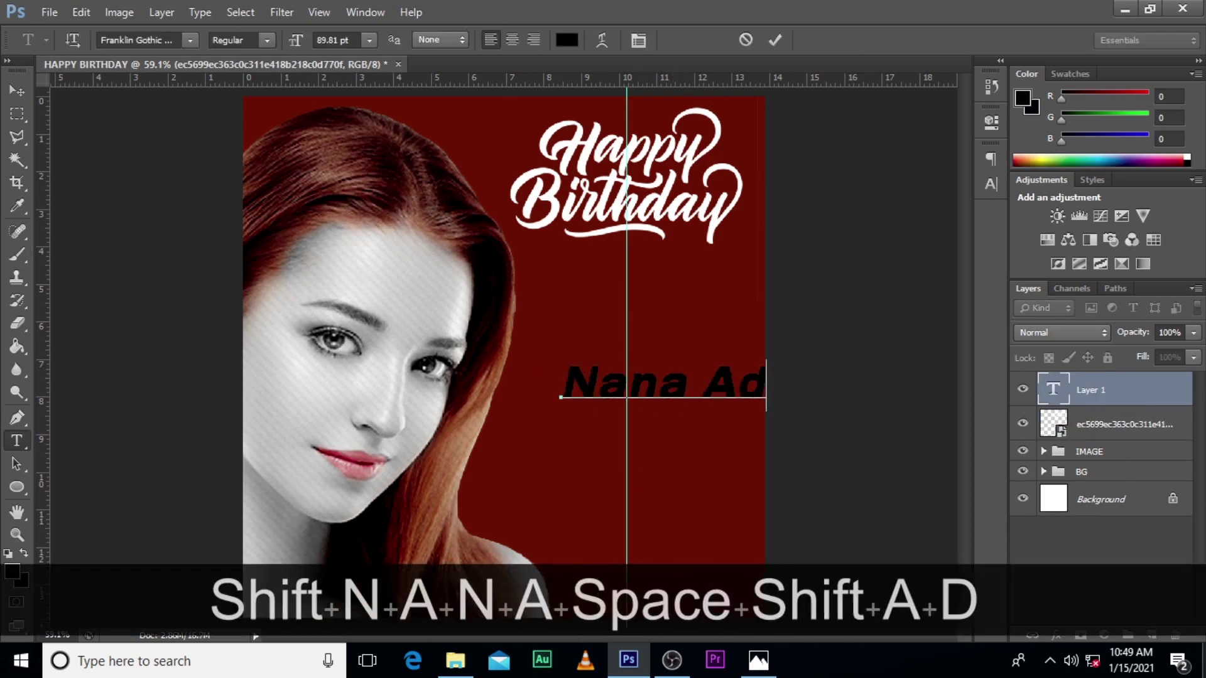
click(1116, 406)
key(ctrl+t)
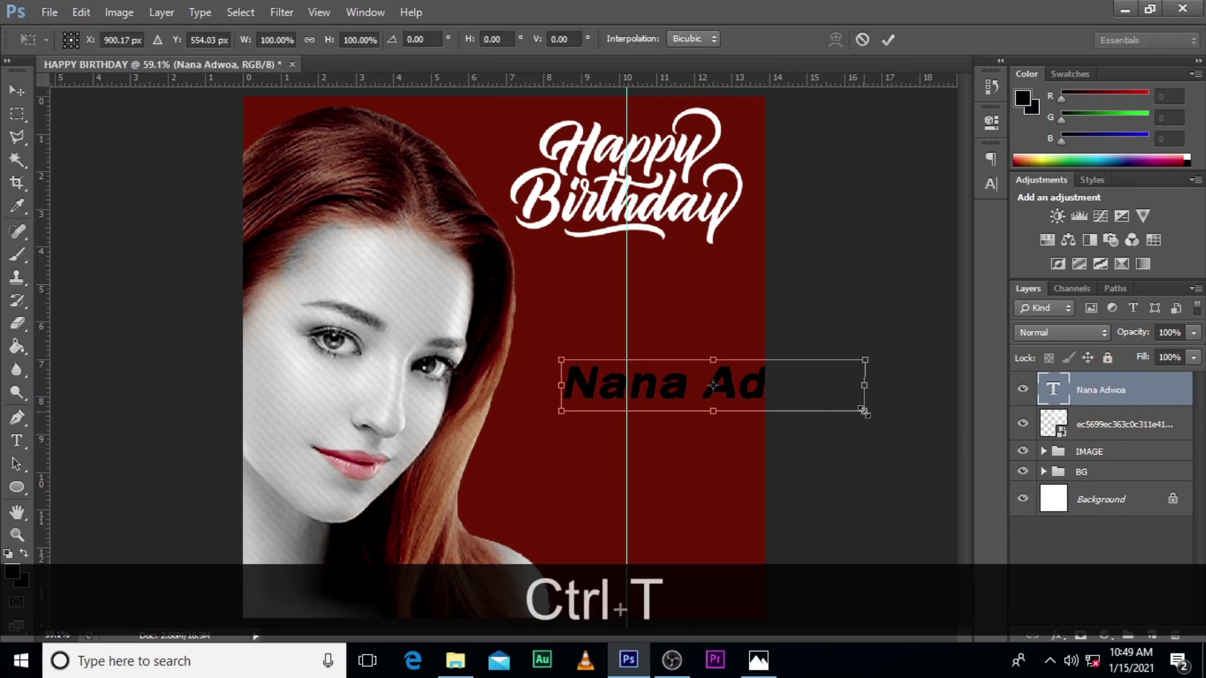
drag(864, 412, 673, 274)
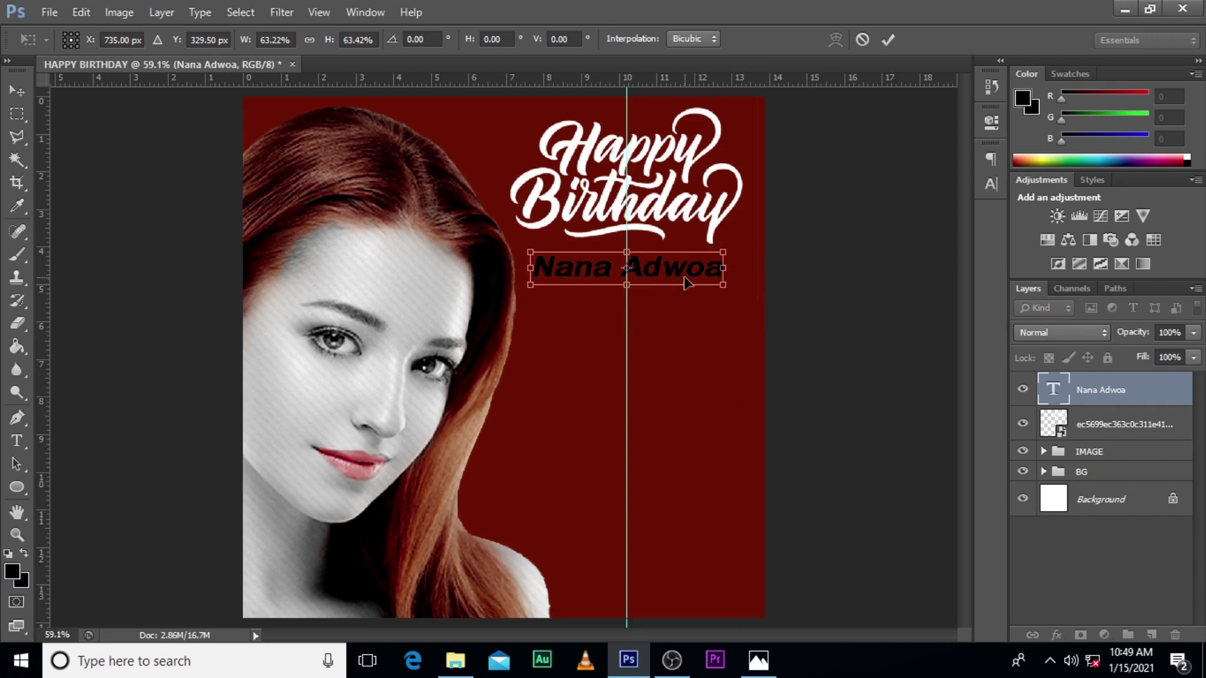
key(Return)
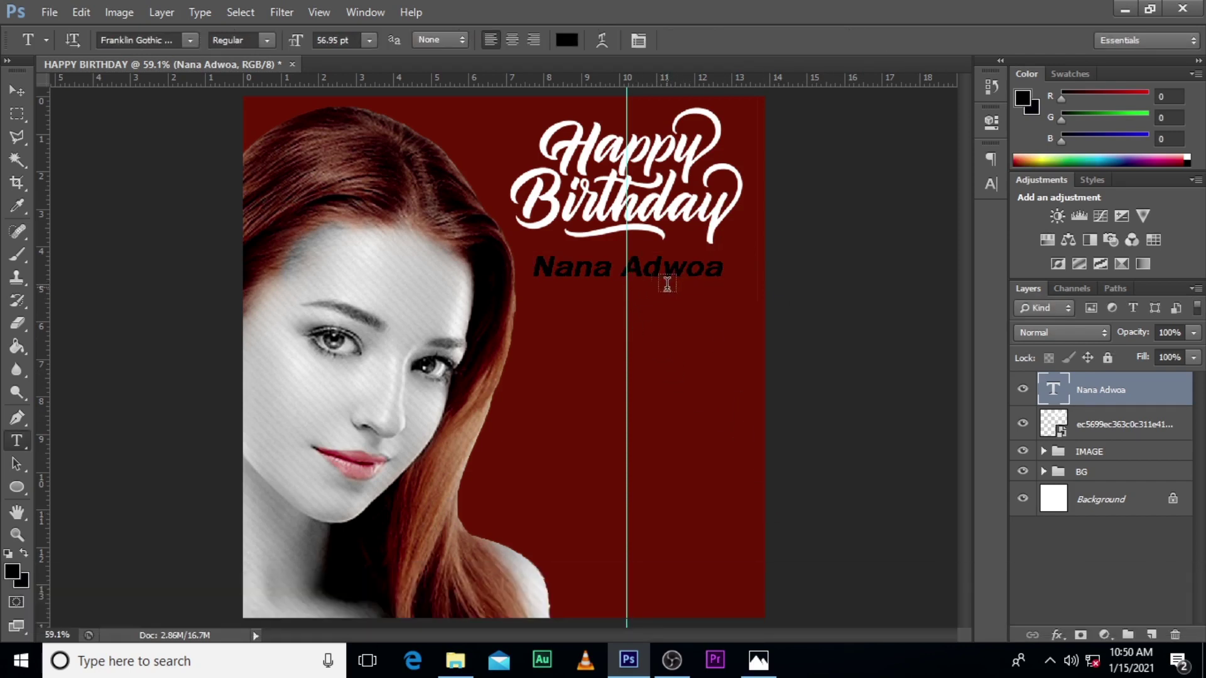
Step: Make the name text white and turn off Faux Bold in the Character panel
click(1099, 392)
click(993, 184)
click(932, 259)
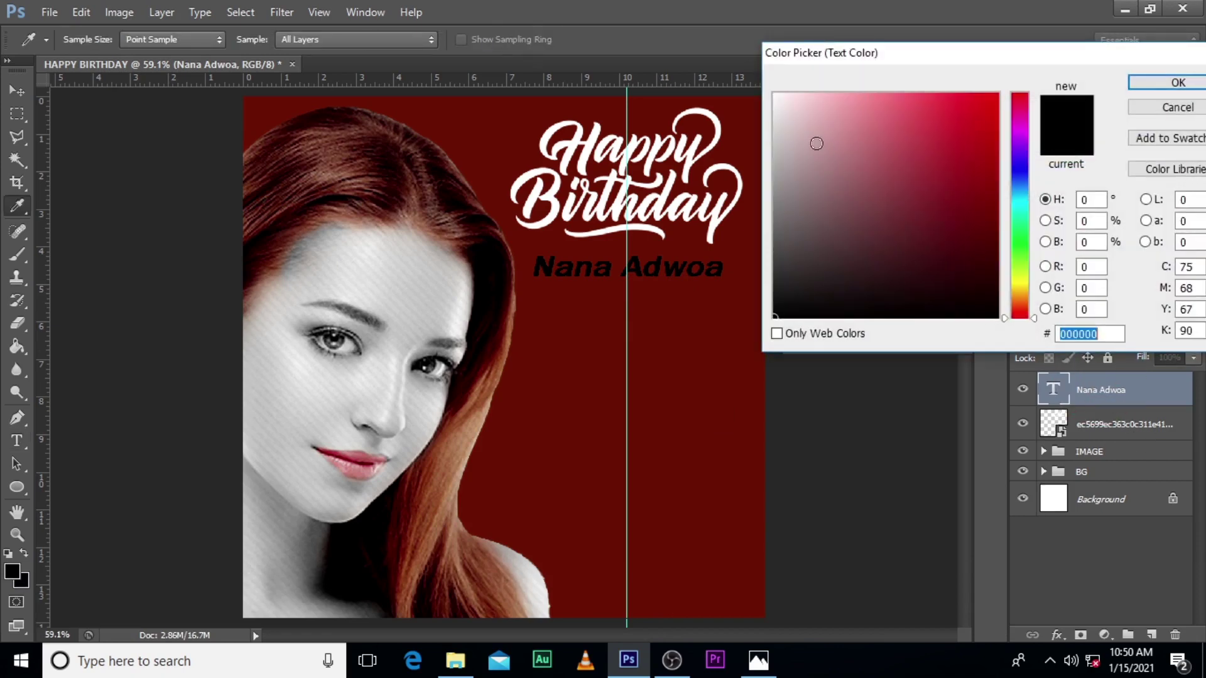
click(774, 93)
click(1172, 85)
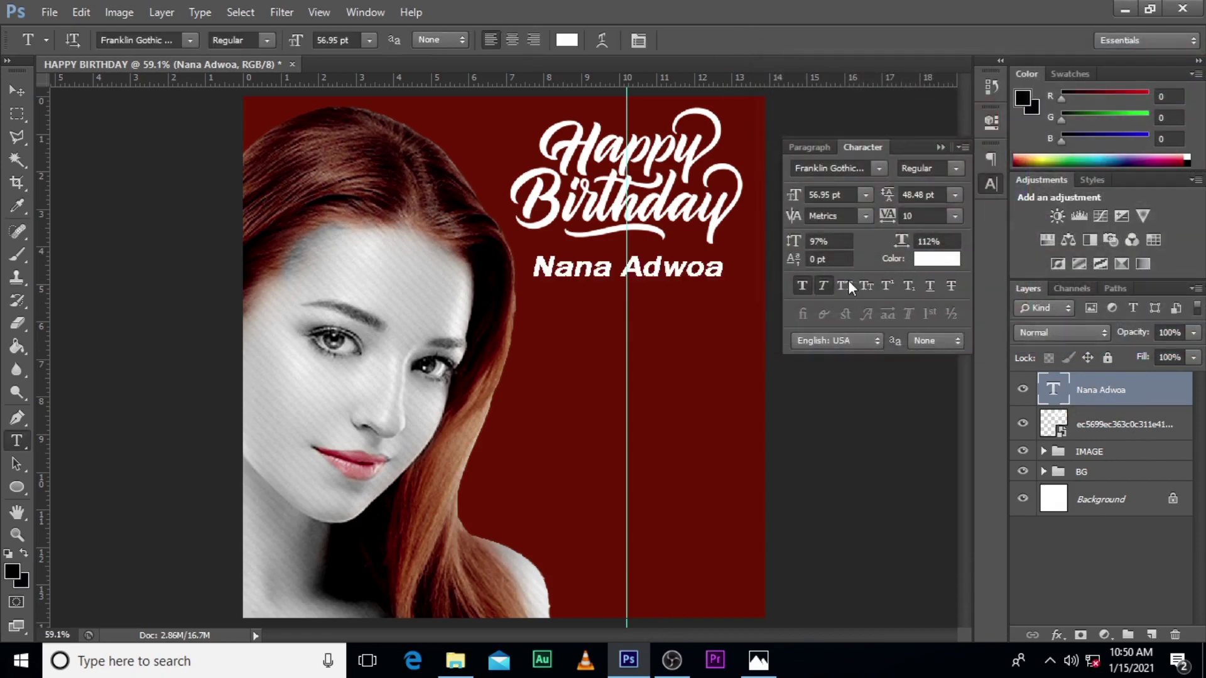
click(805, 280)
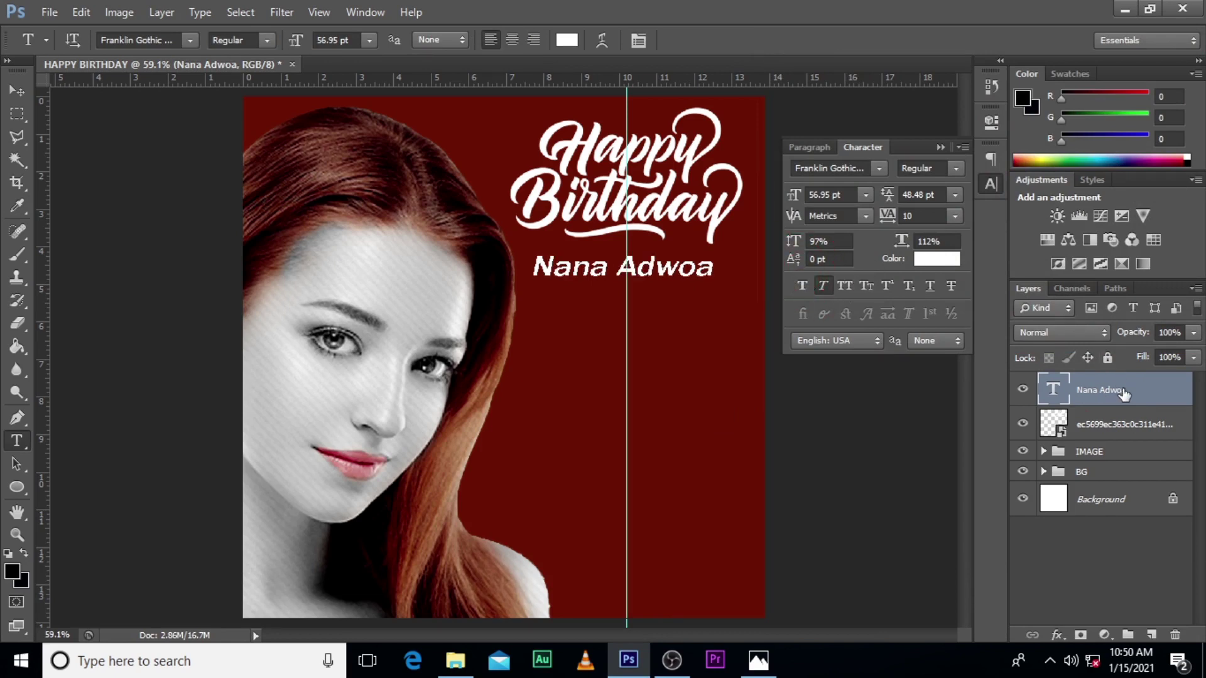
Step: Scale the name to about 80% and nudge it up close beneath the lettering
key(ctrl+t)
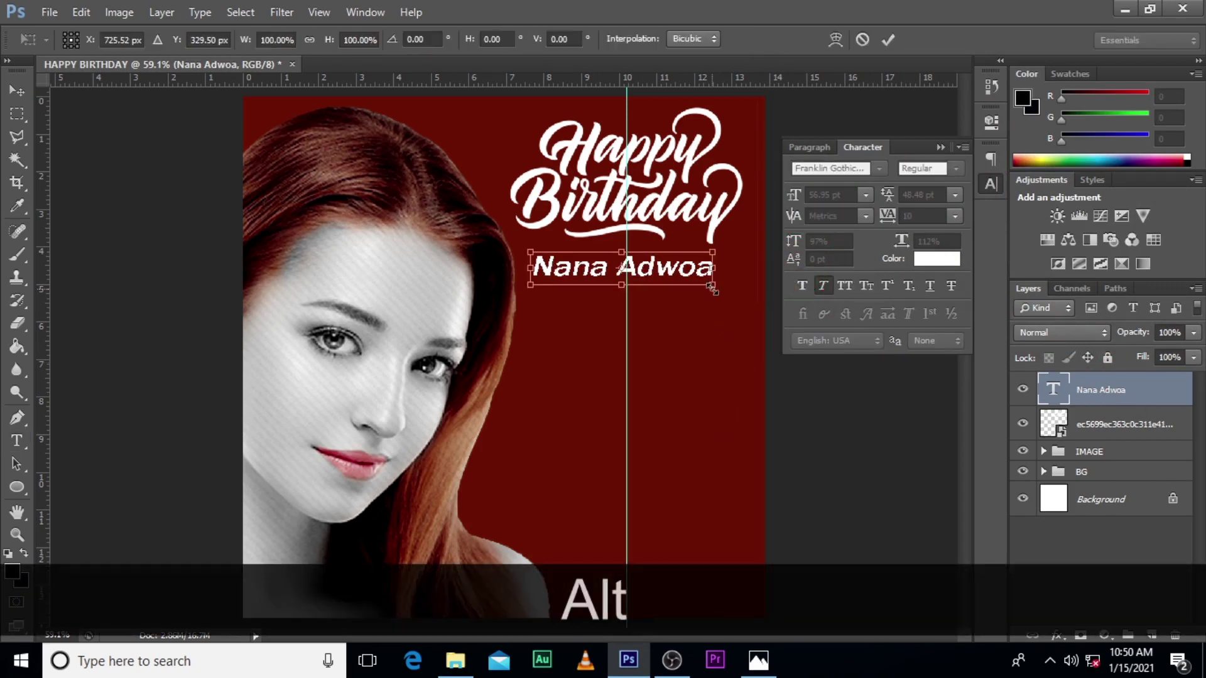
drag(710, 286, 697, 272)
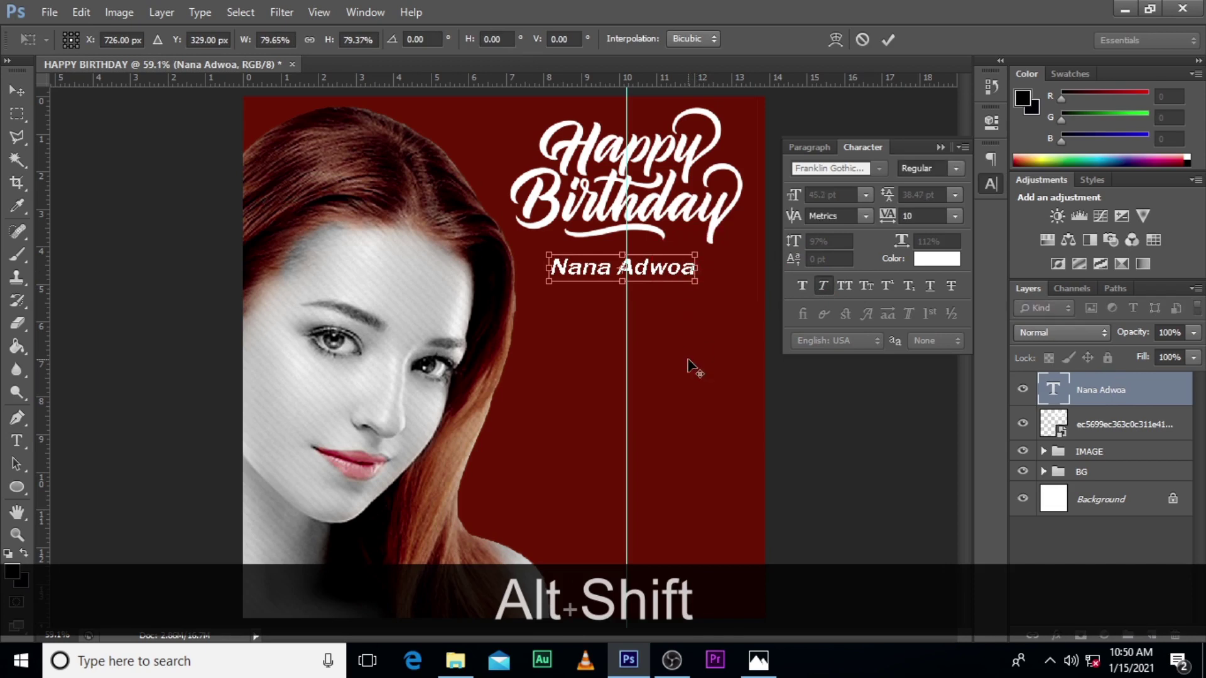
key(shift+Right)
key(shift+Right)
key(Left)
key(Left)
key(Left)
key(Left)
key(Left)
key(Left)
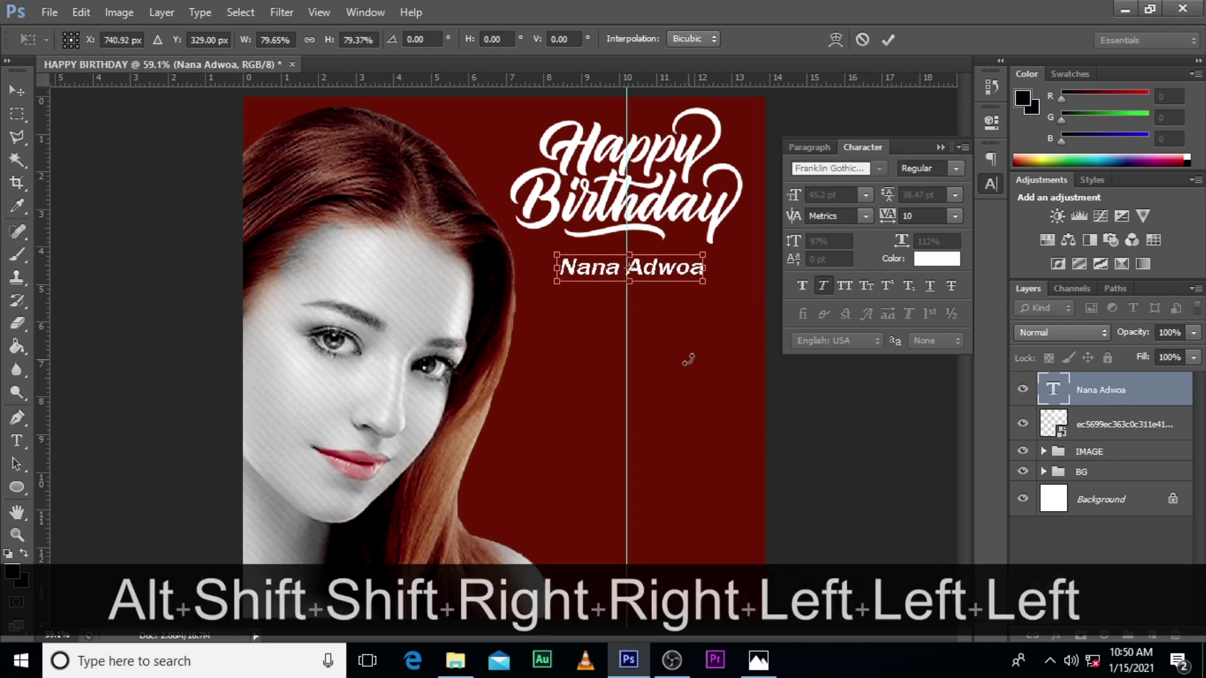
key(Up)
key(Up)
key(Up)
key(Up)
key(Return)
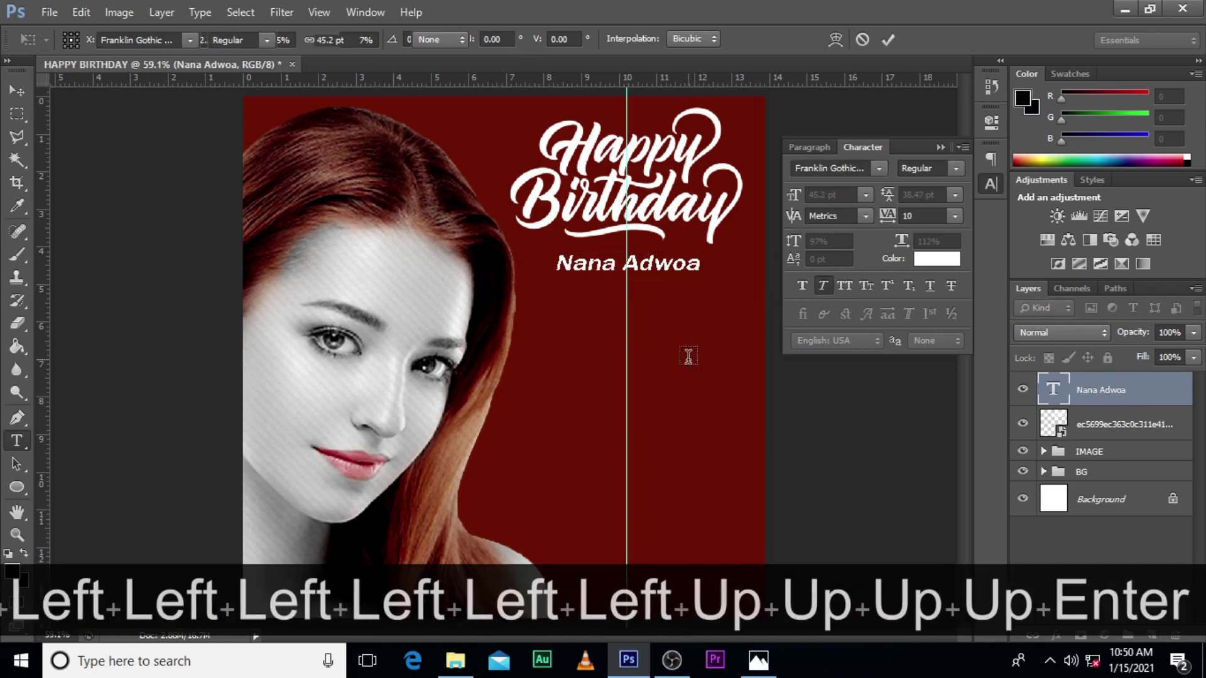
key(Up)
key(Up)
key(Up)
key(Up)
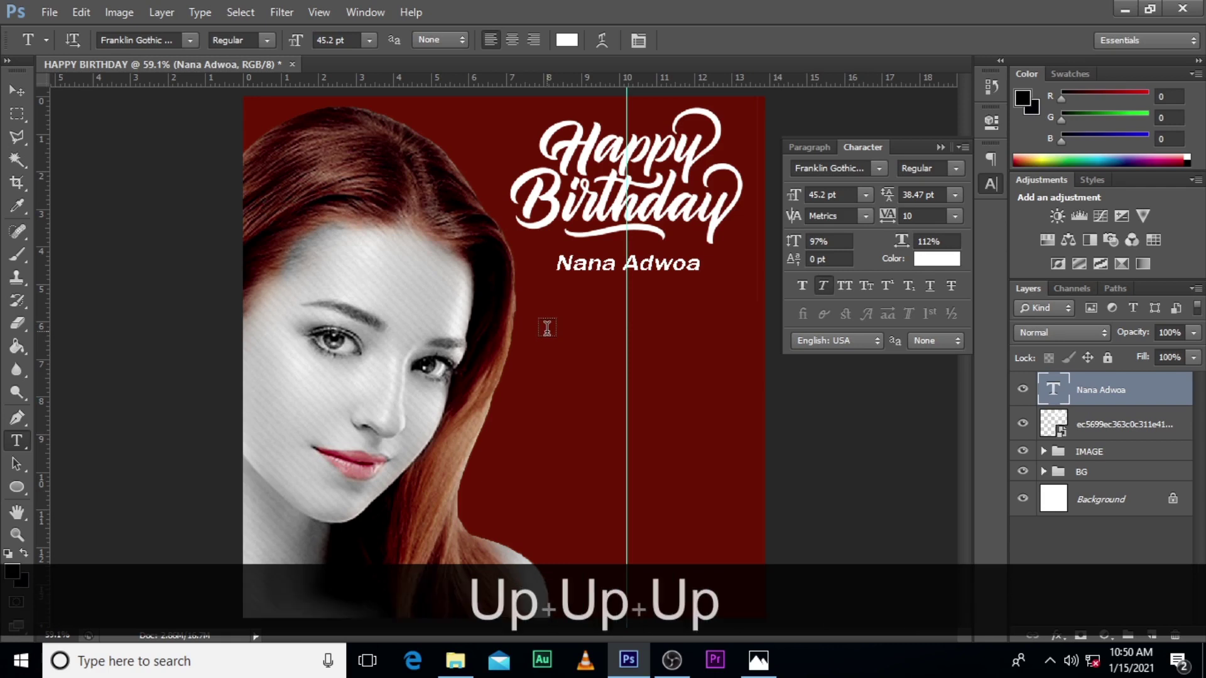
key(v)
key(Up)
key(Up)
key(Up)
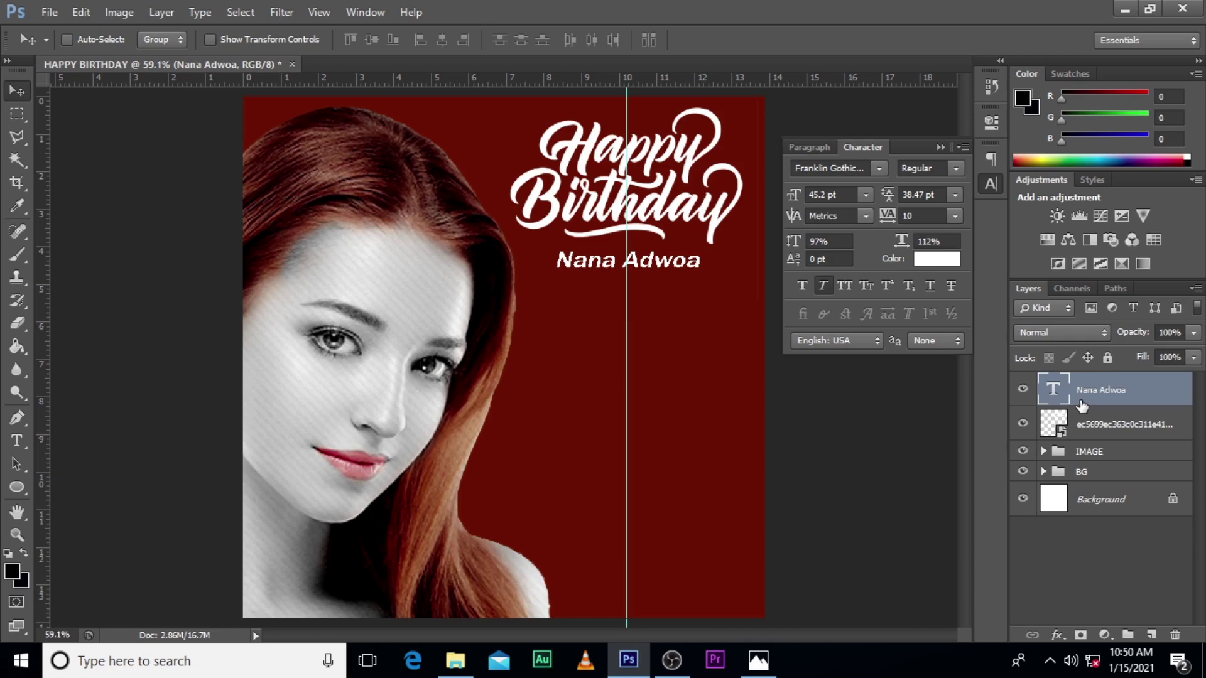
Step: Leave the font unchanged and drag a paragraph text frame below the name line
click(880, 167)
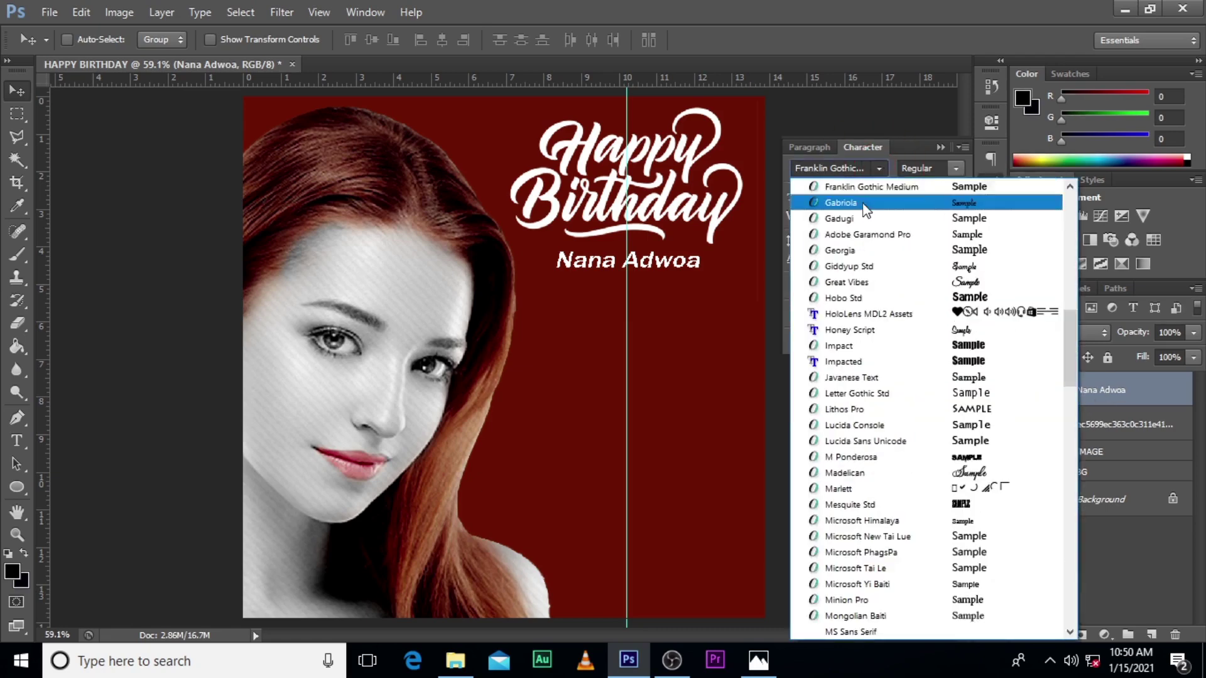
click(899, 150)
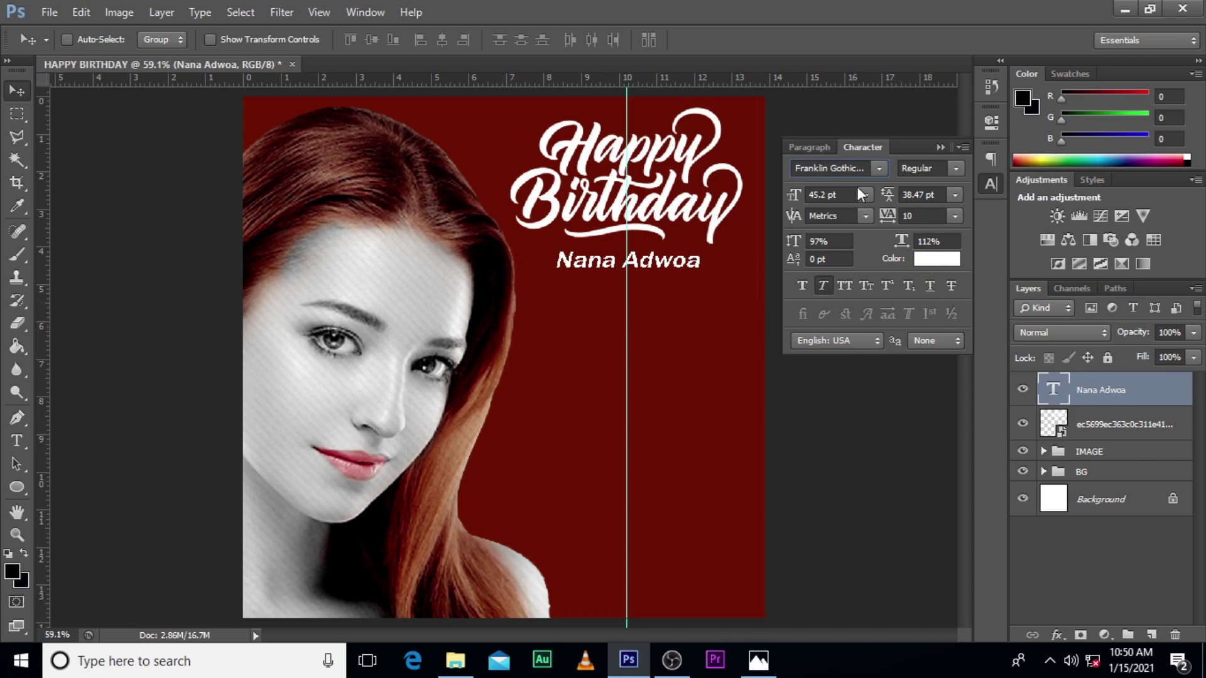
click(14, 442)
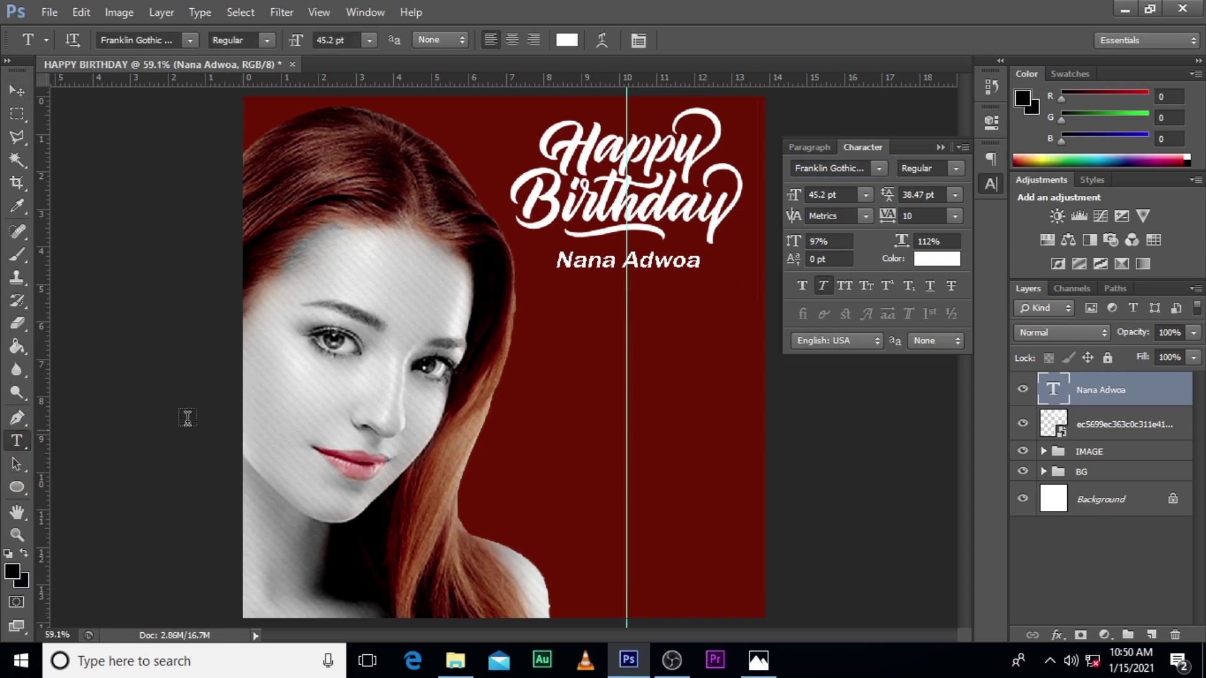
drag(526, 321, 749, 466)
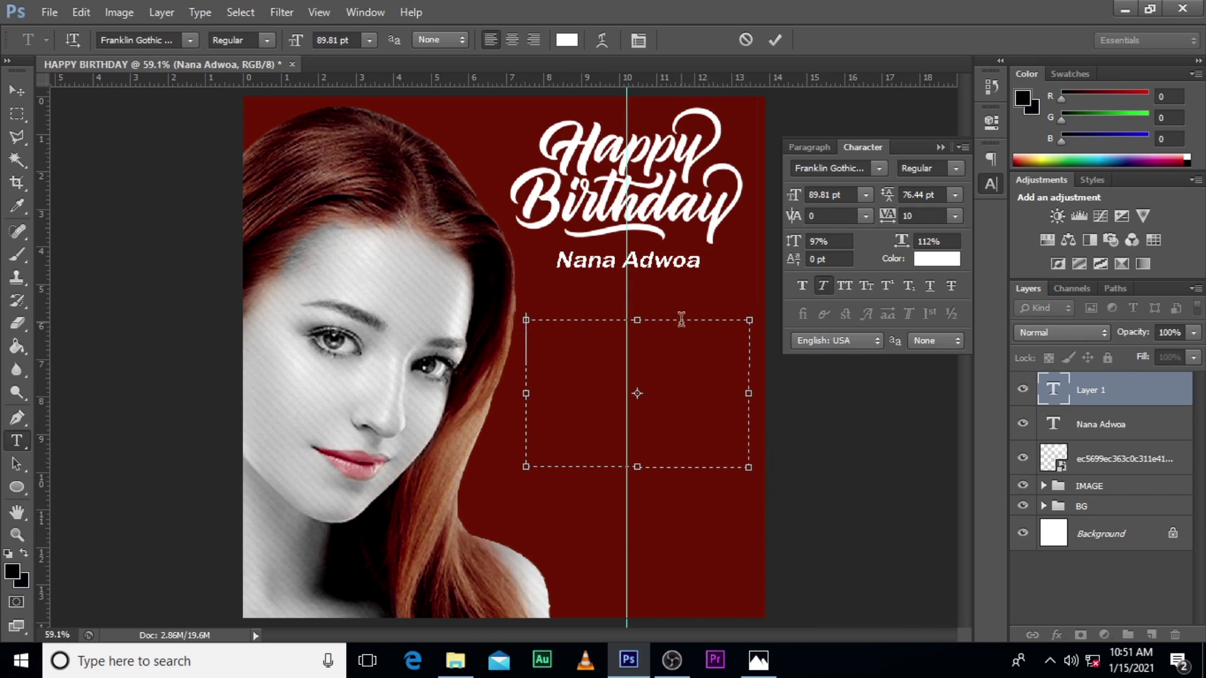
Step: Enter a placeholder 'A' in the text frame and set its size to 44.81 pt
text(A)
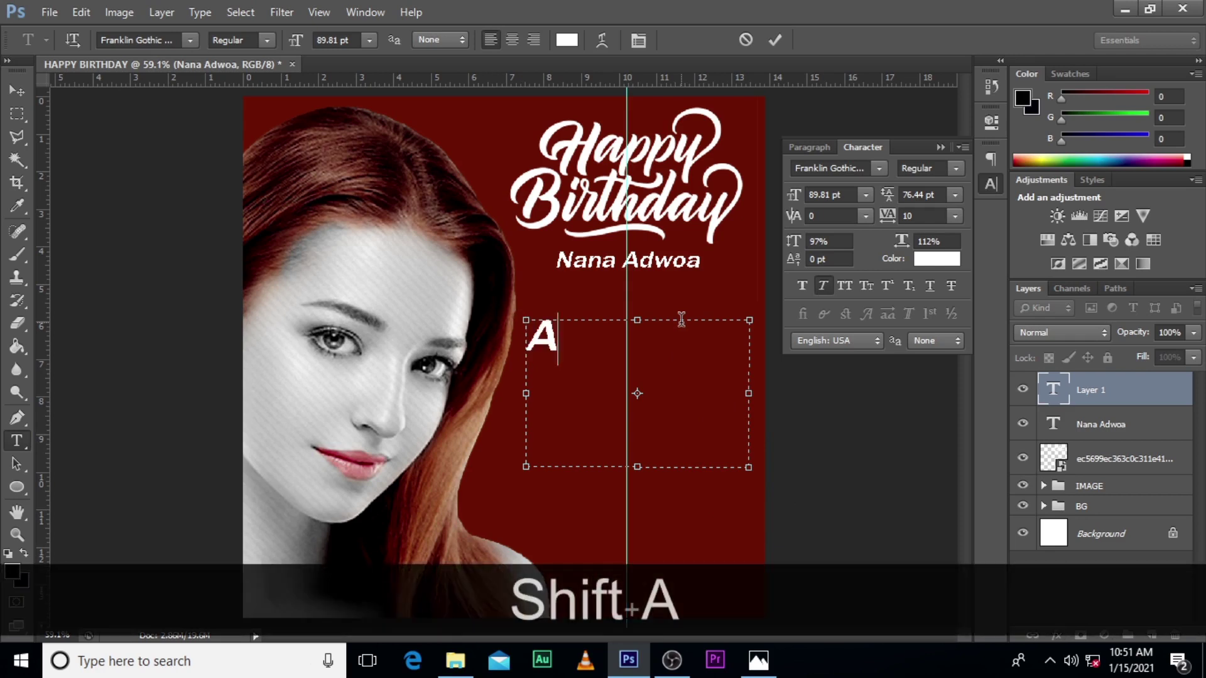
click(1064, 399)
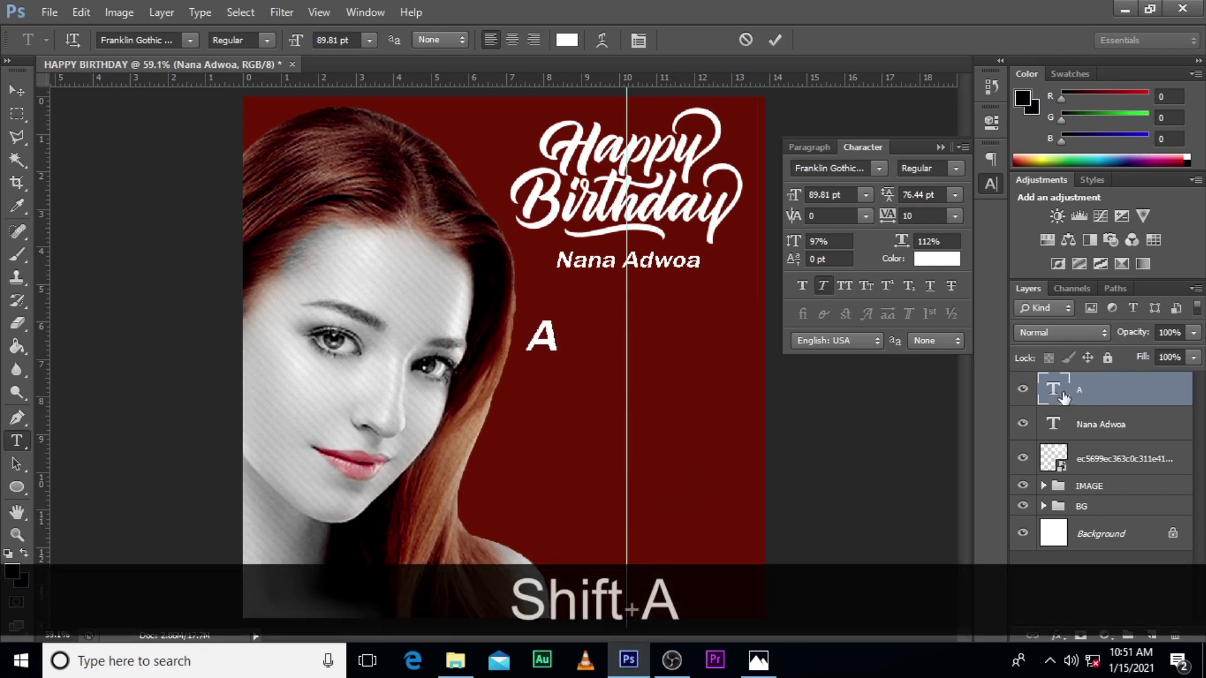
drag(795, 196, 746, 183)
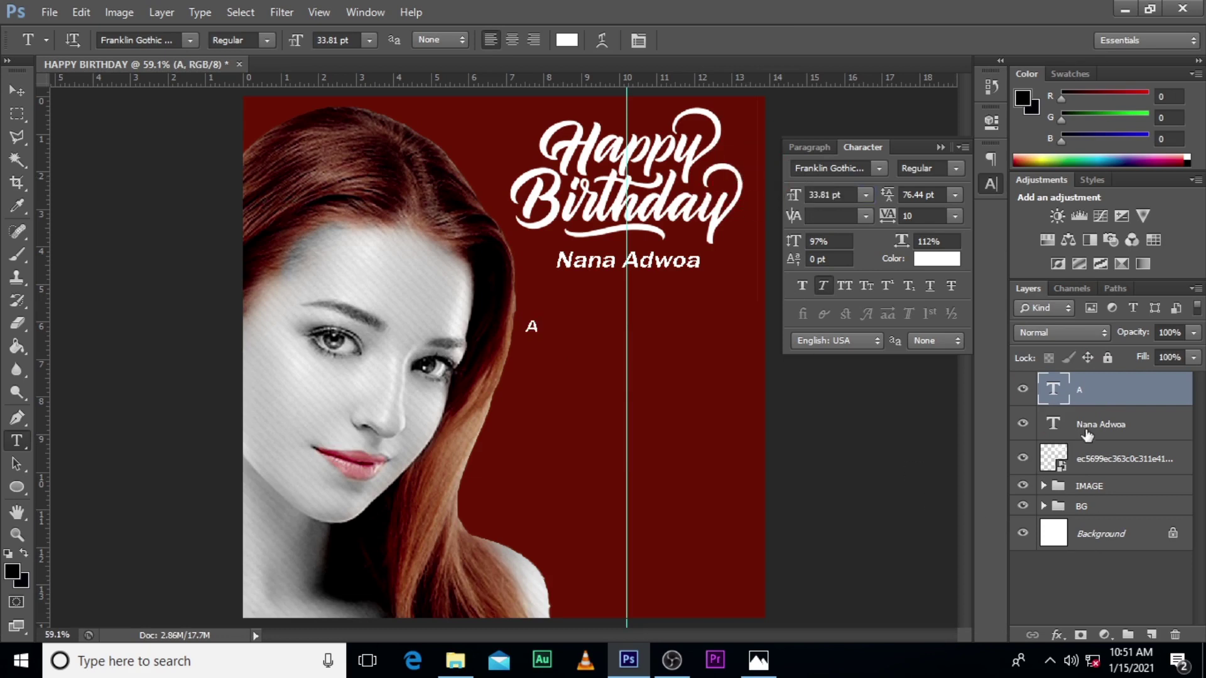
Step: Type the 'friend like you is more precious than a diamond' message and tighten leading to 35.44 pt
double_click(1055, 400)
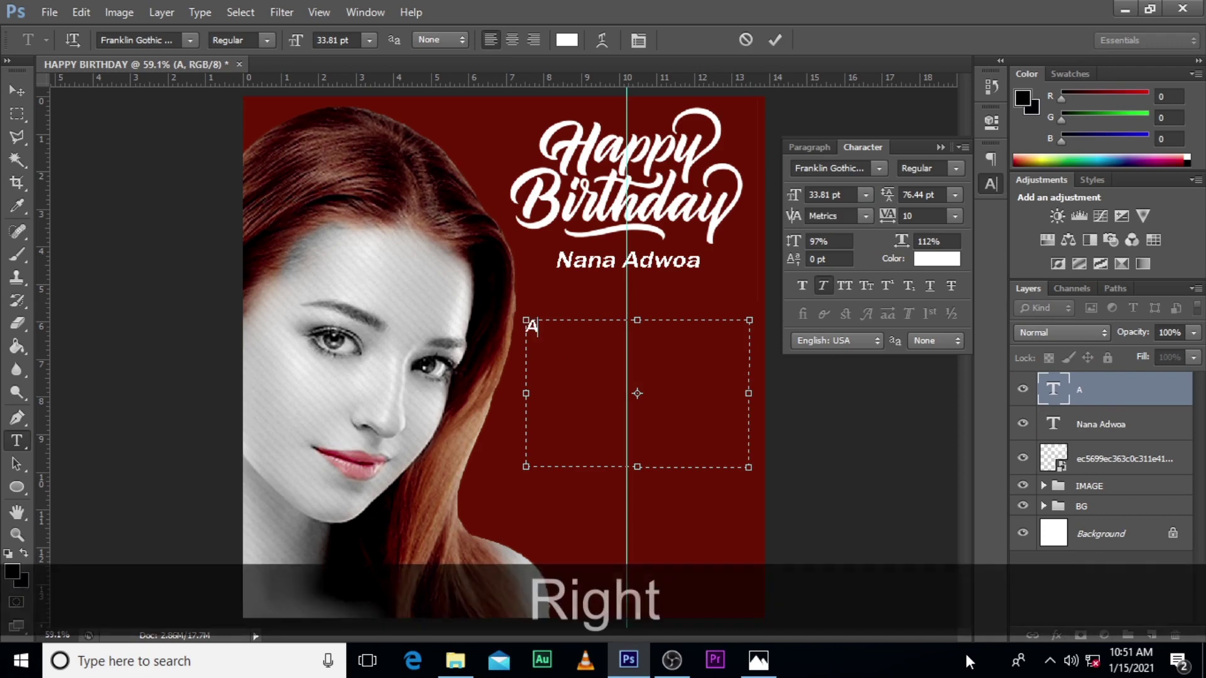
text(fr)
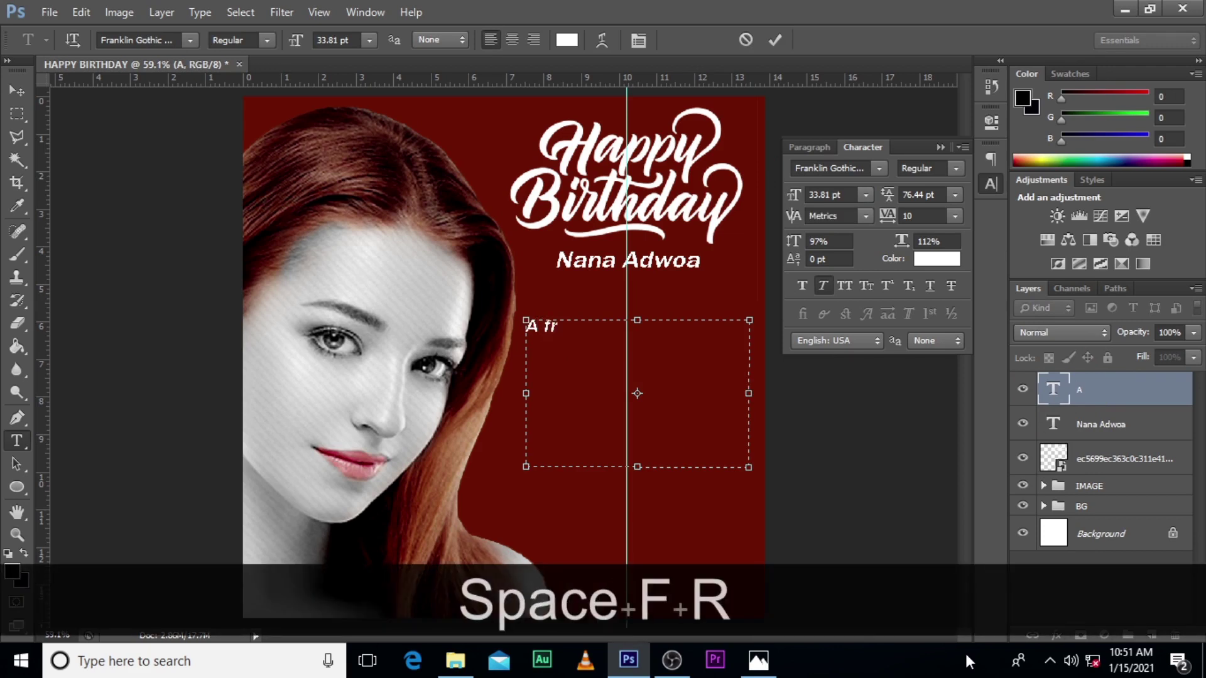
text(iend like you is more precious tha)
key(BackSpace)
key(BackSpace)
key(BackSpace)
text(precio)
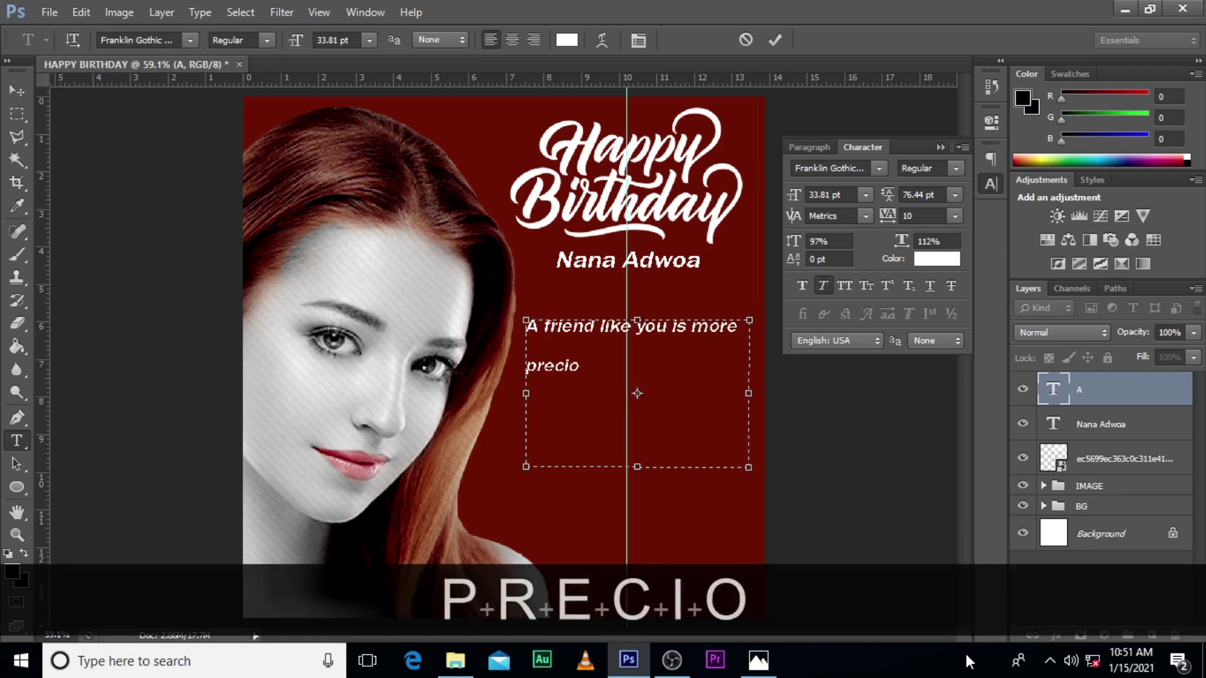
text(us than a diamond. ou are not on)
key(BackSpace)
key(BackSpace)
text(not only strong and wise.)
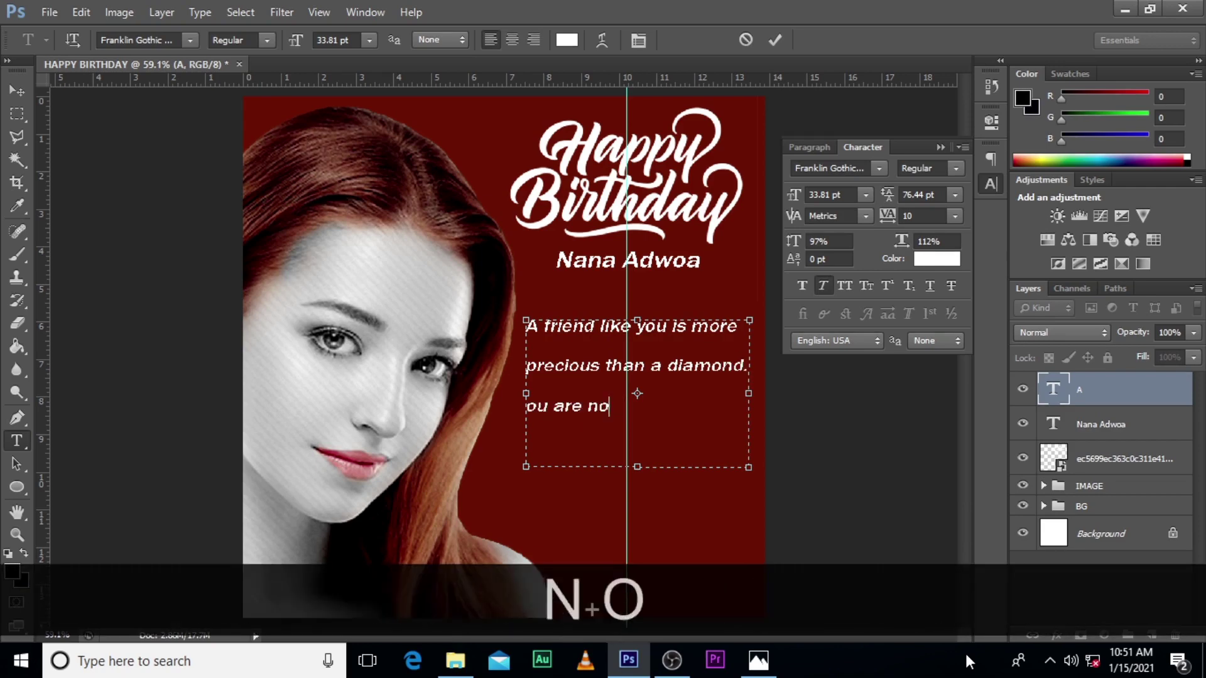
key(BackSpace)
text(, but kind and)
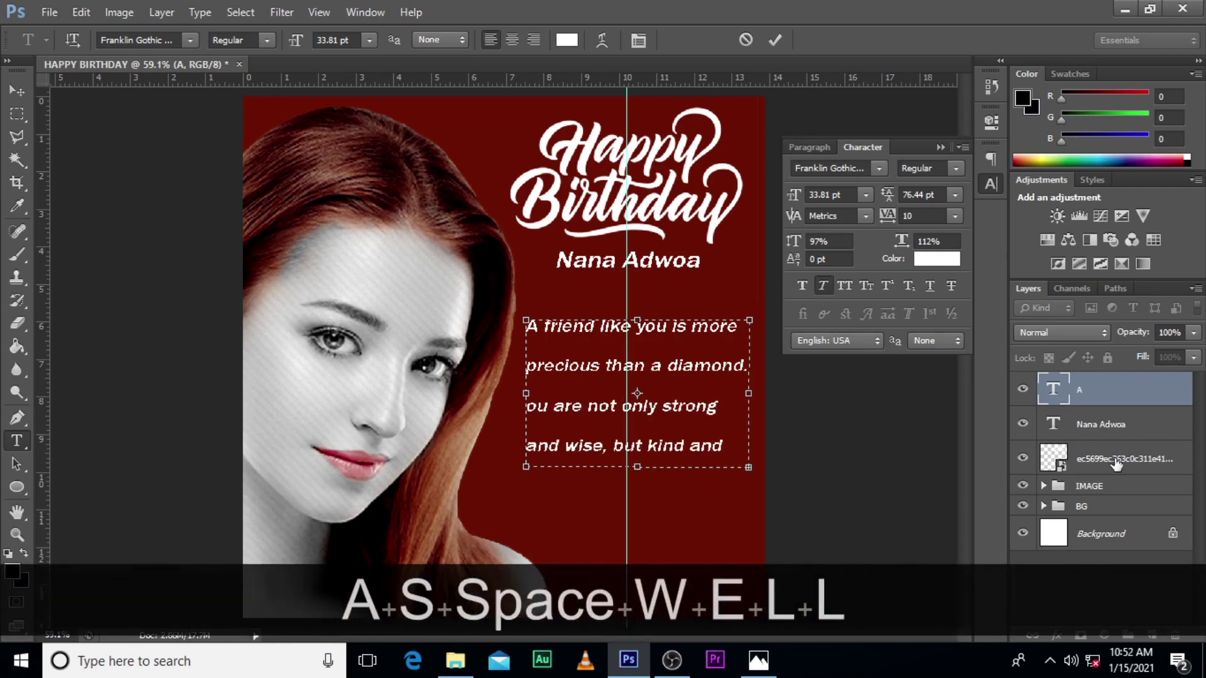
text( thoughtful as well. Your birthday is perfect opportunity to show how much)
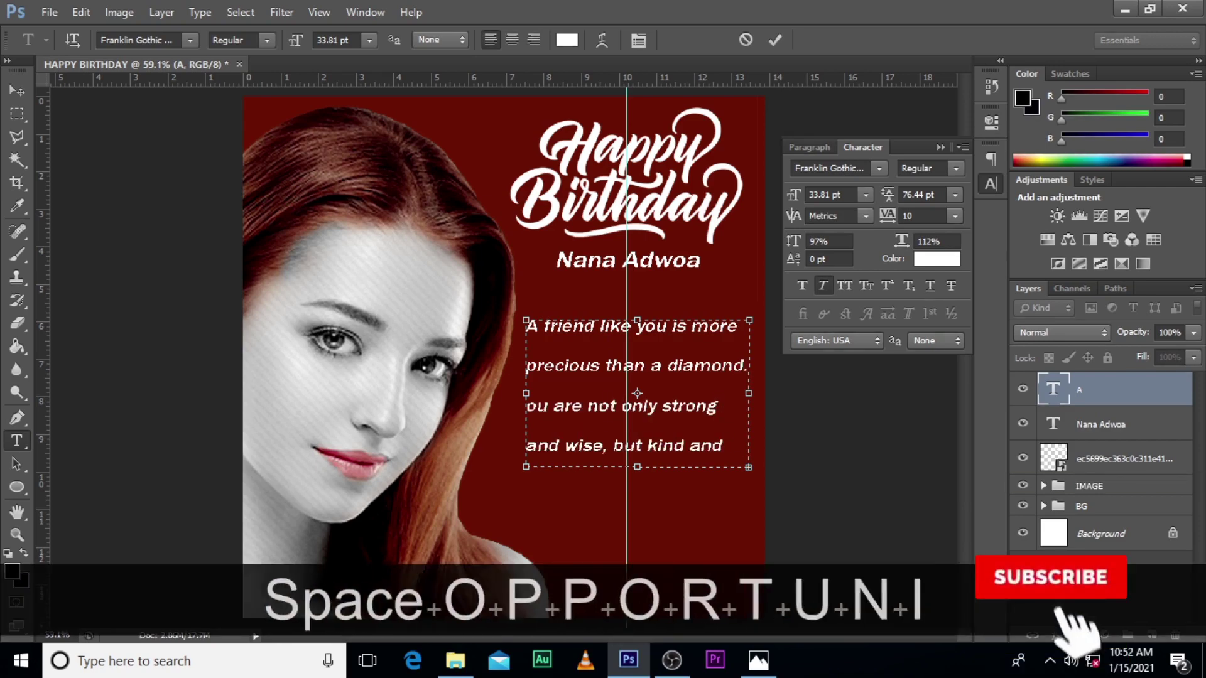
text( I care and I am so grateful I am to have you in my kli)
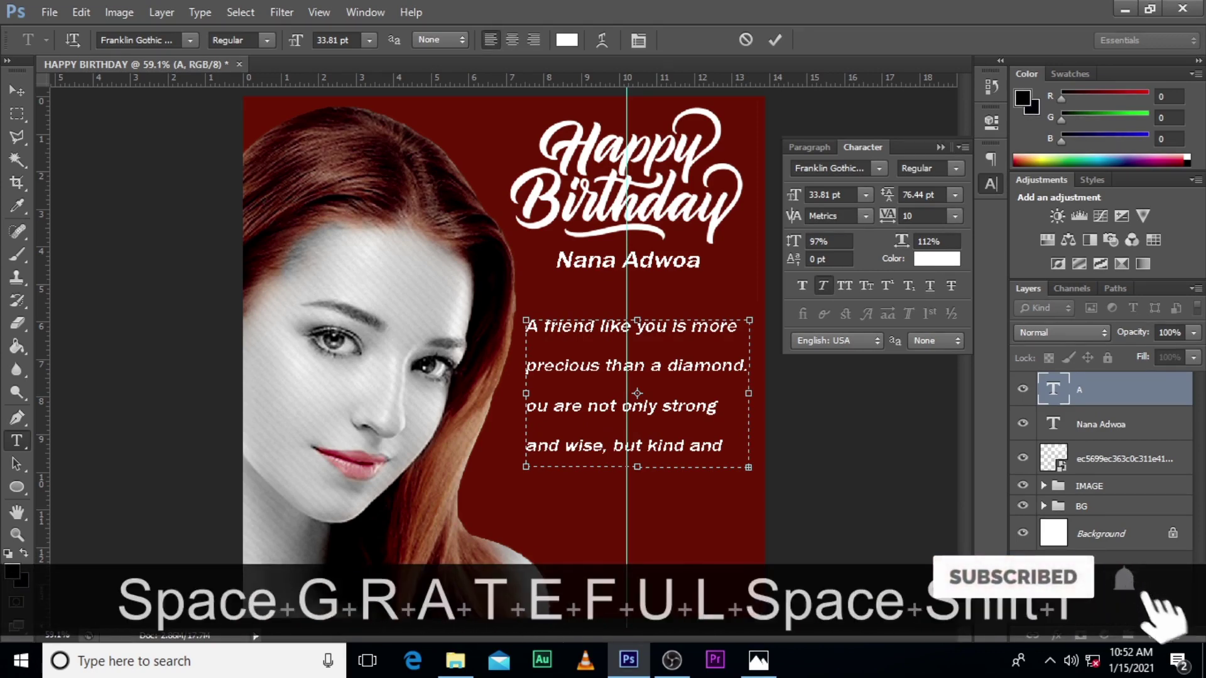
text(fe)
key(ctrl+Return)
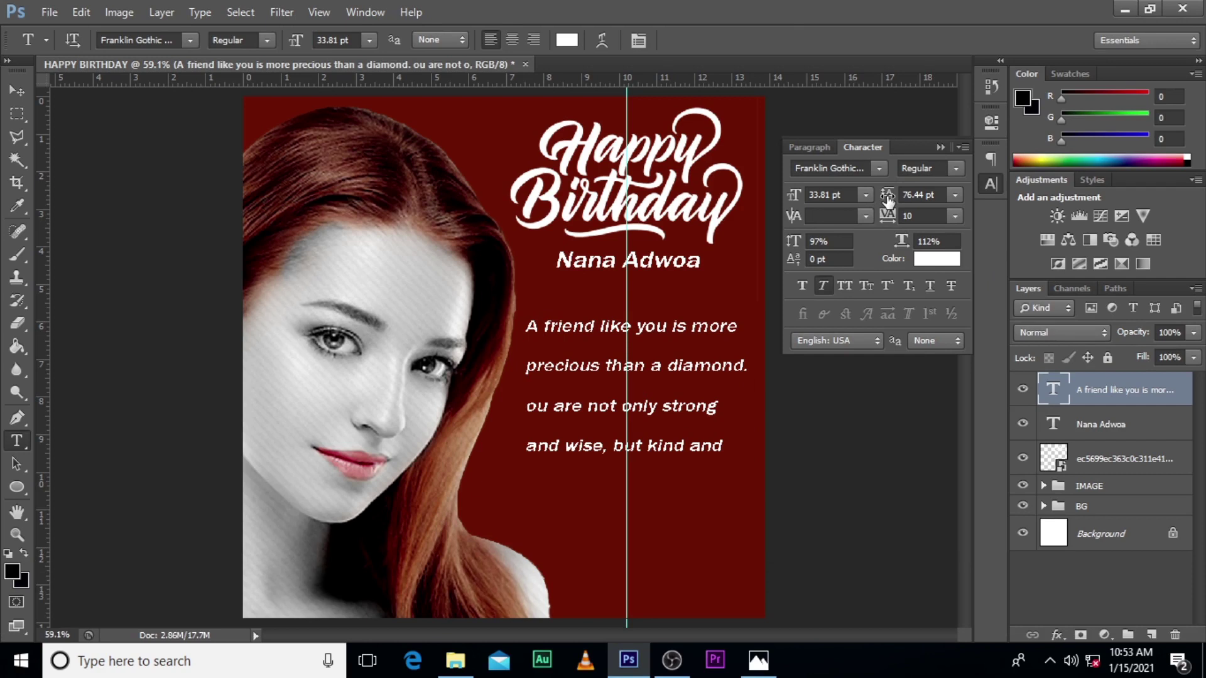
drag(888, 198, 855, 200)
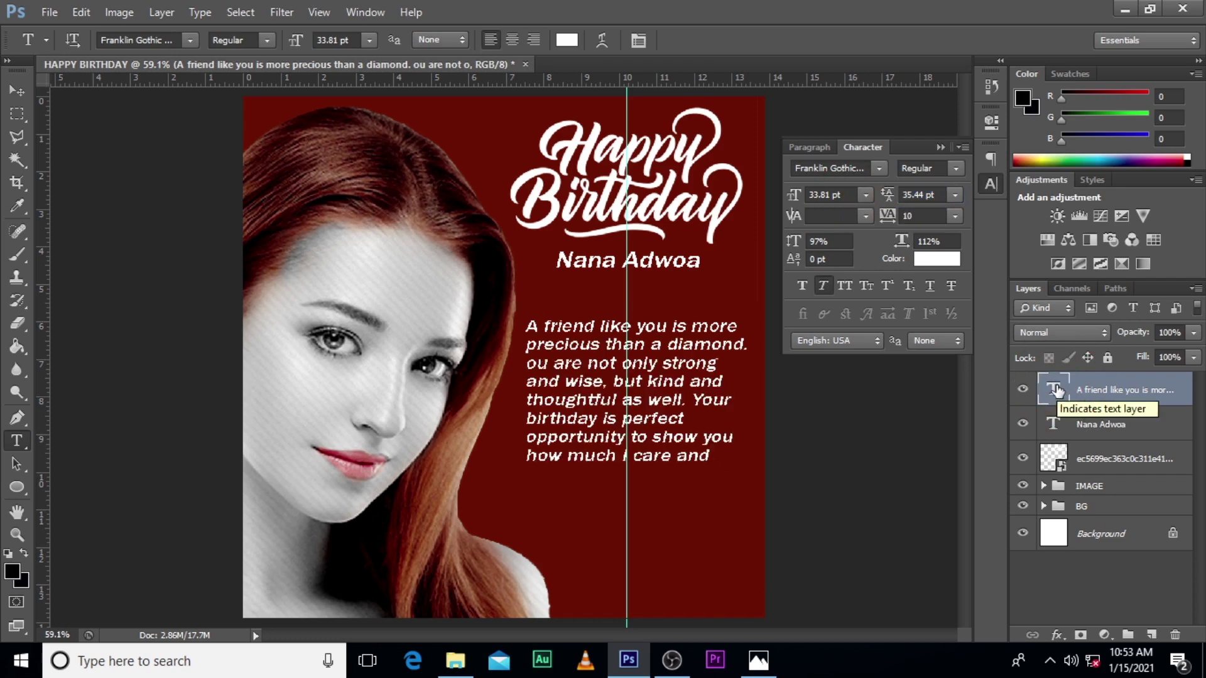
Step: Centre-align the birthday message and make its text box taller
click(823, 147)
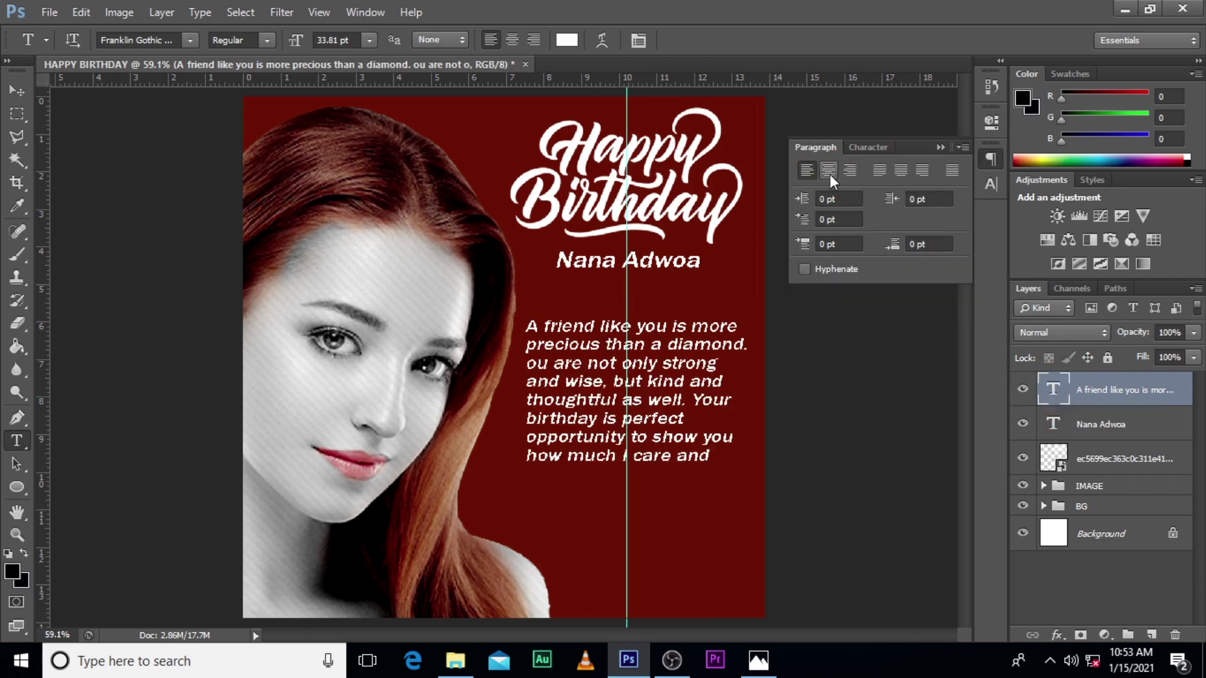
click(830, 175)
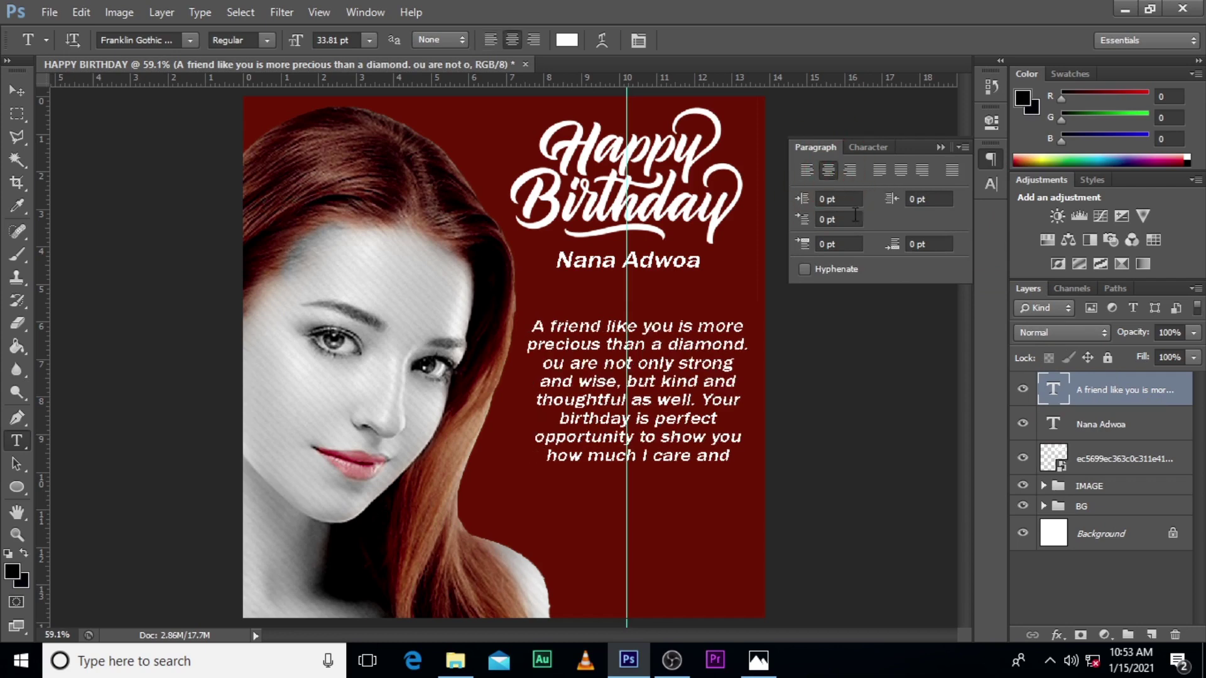
click(1070, 393)
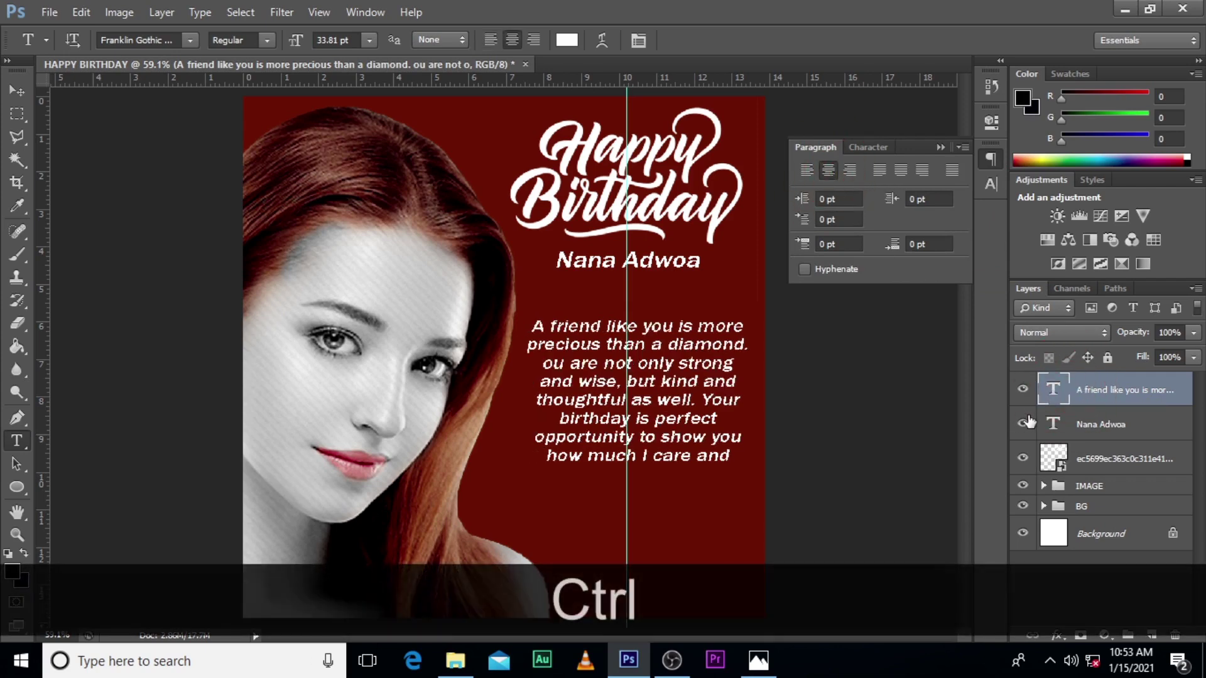
double_click(1053, 391)
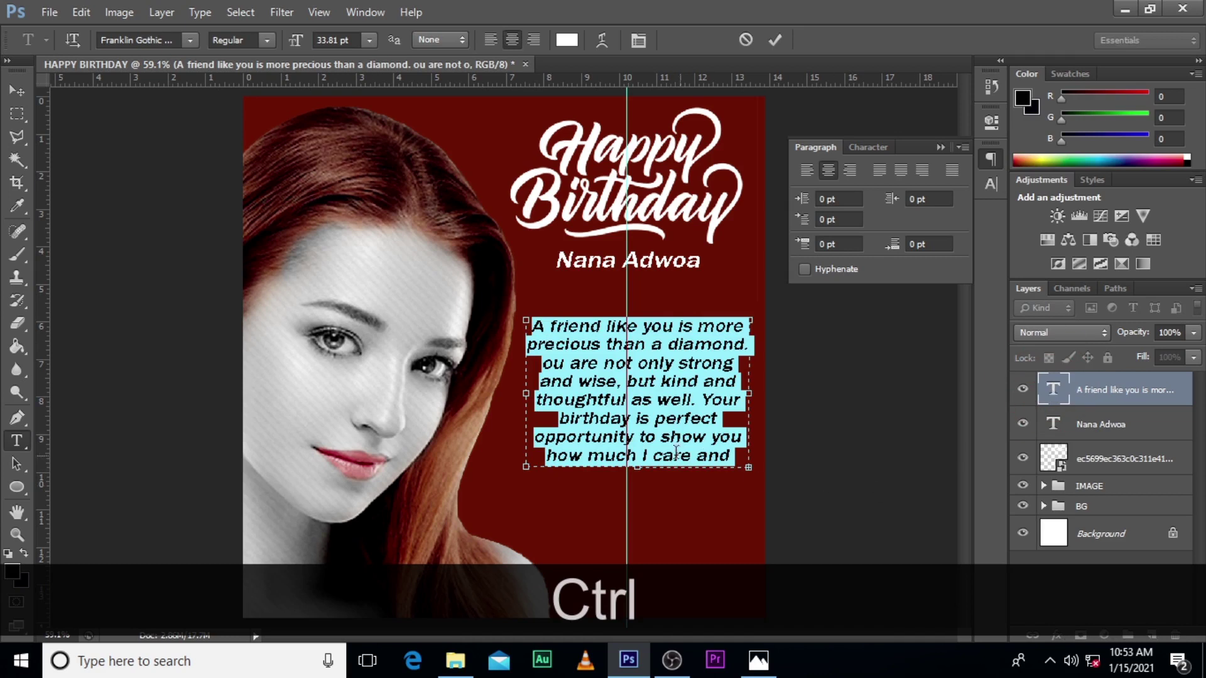
click(637, 457)
drag(638, 471, 634, 512)
click(1110, 392)
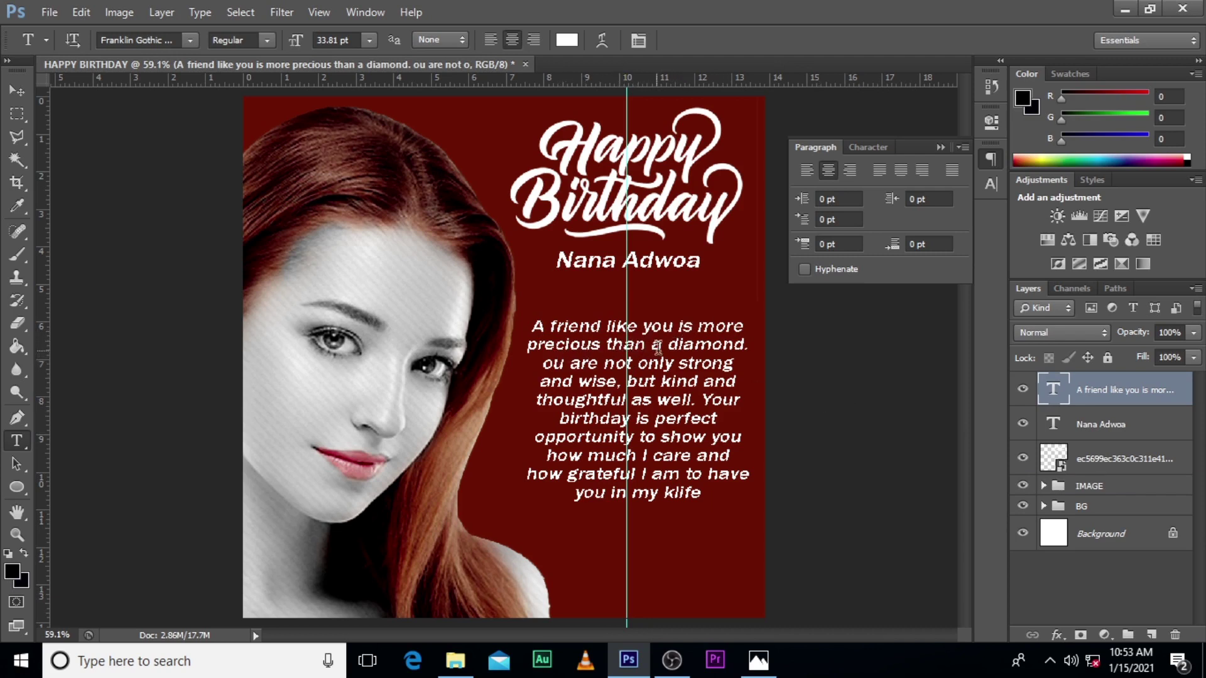
Step: Fix the message typos: 'ou' to 'You', add 'the' before 'perfect', remove stray 'k', add final period
click(553, 365)
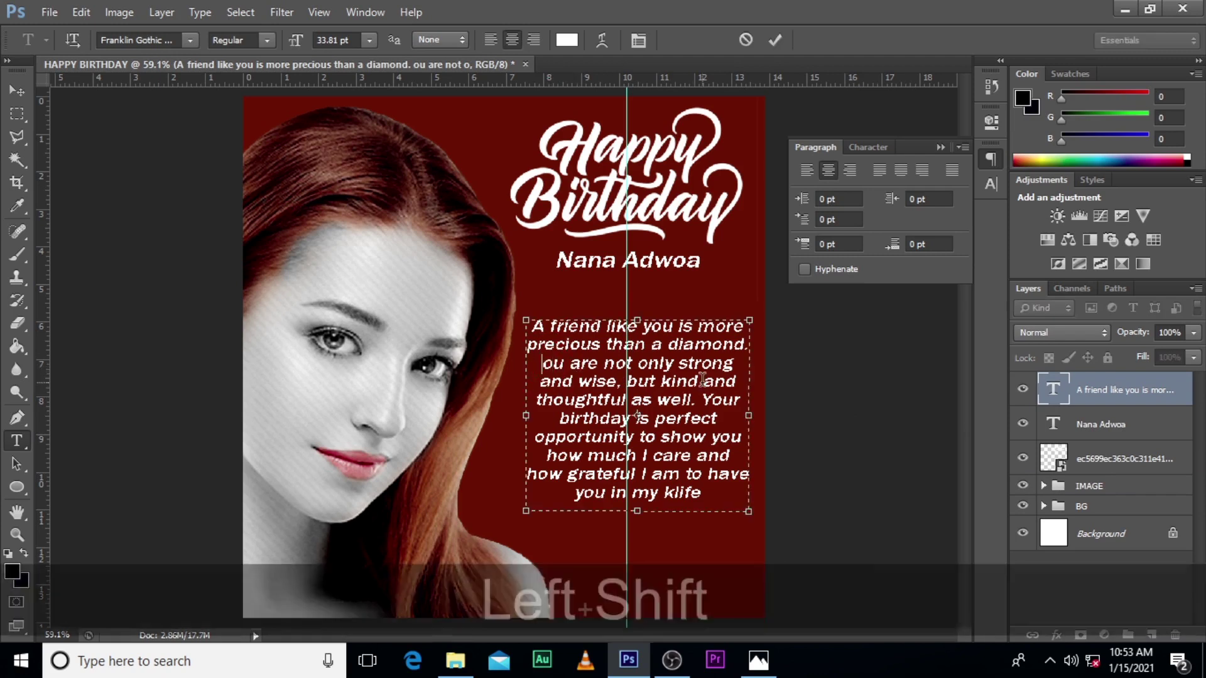
text(Y)
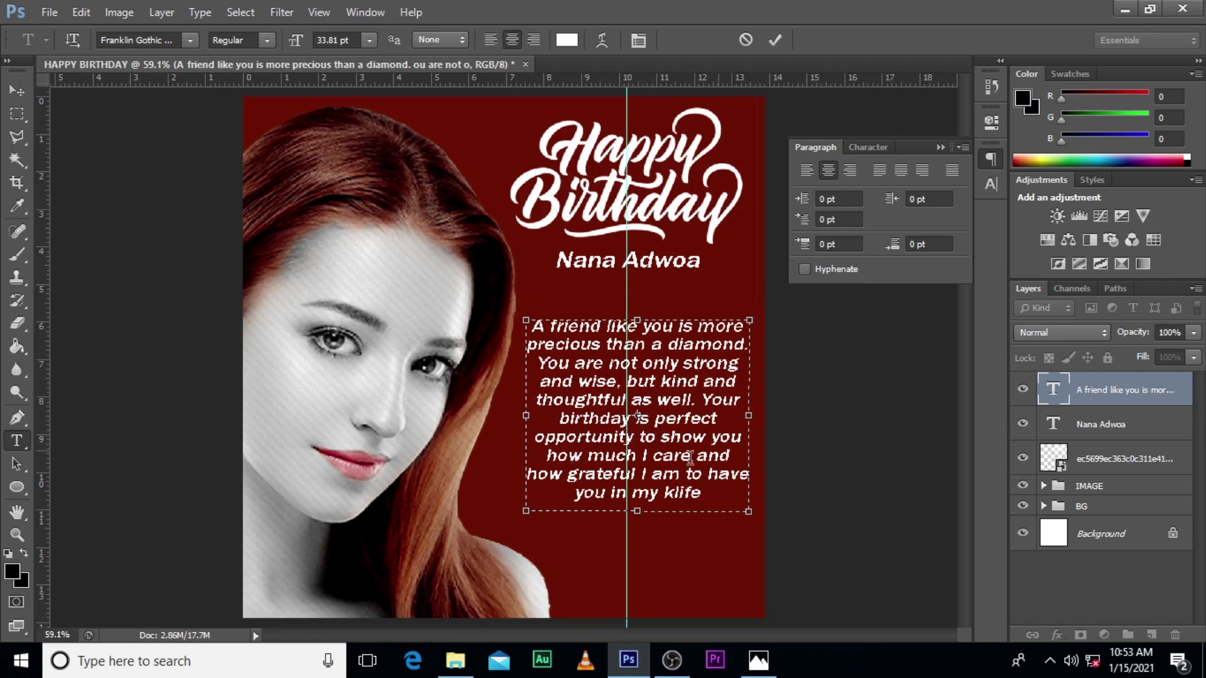
click(654, 419)
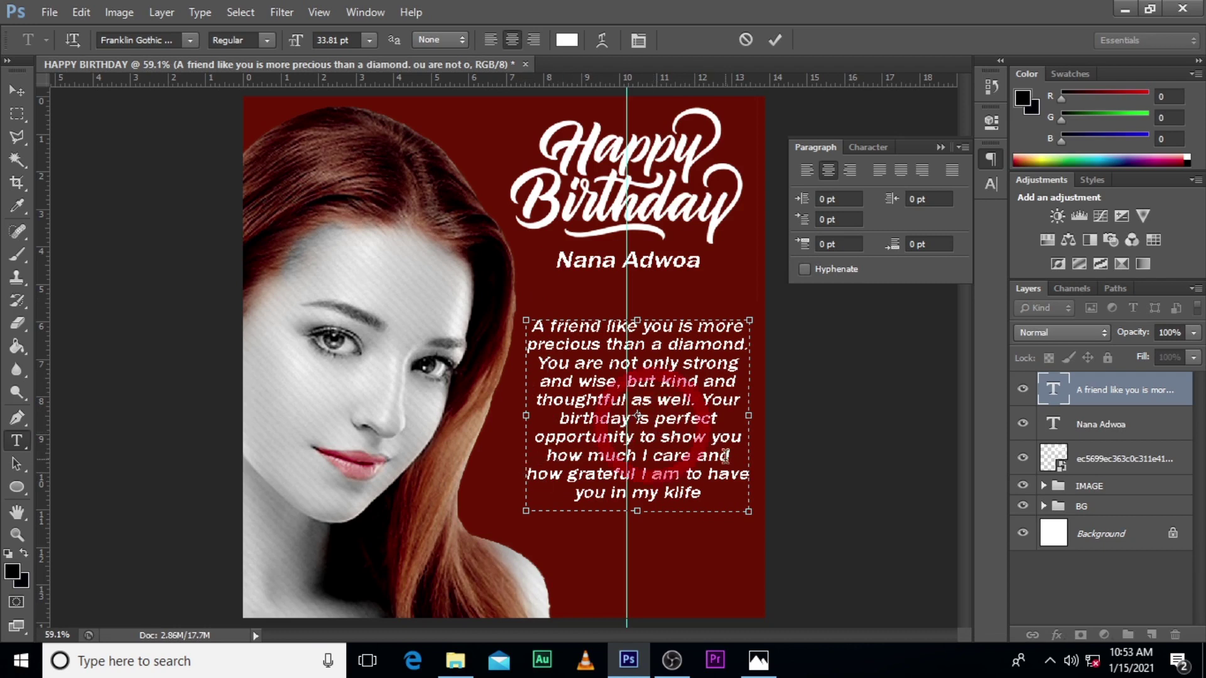
text(the)
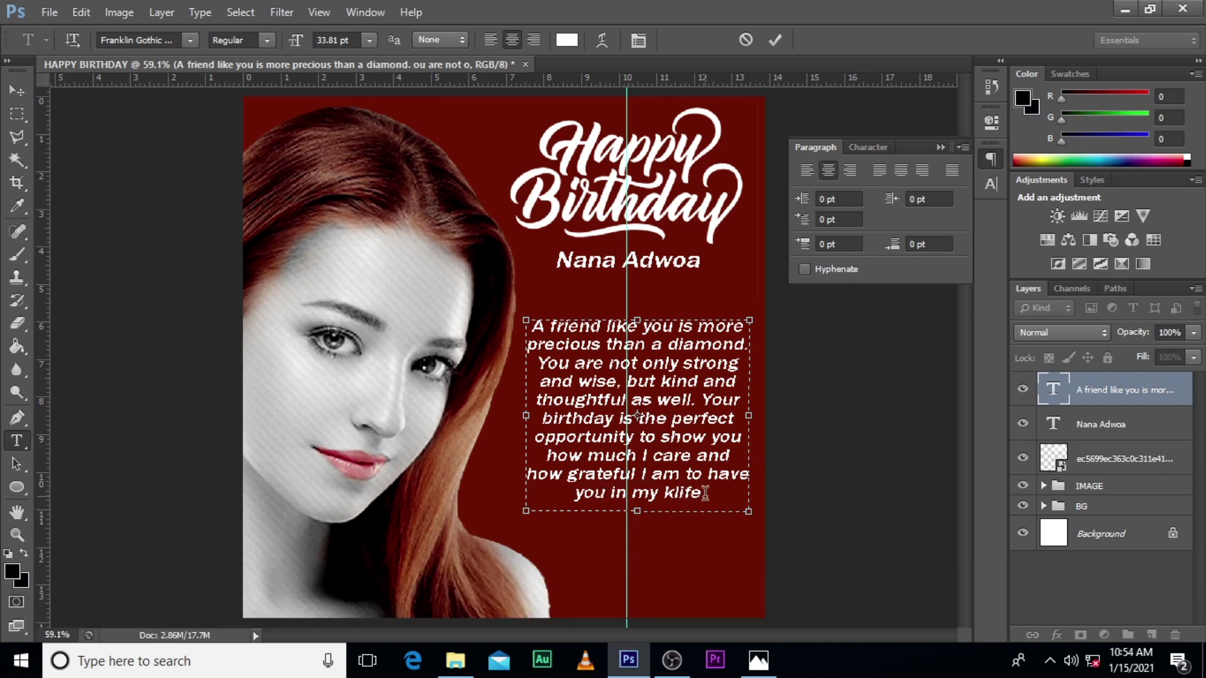
click(673, 494)
key(BackSpace)
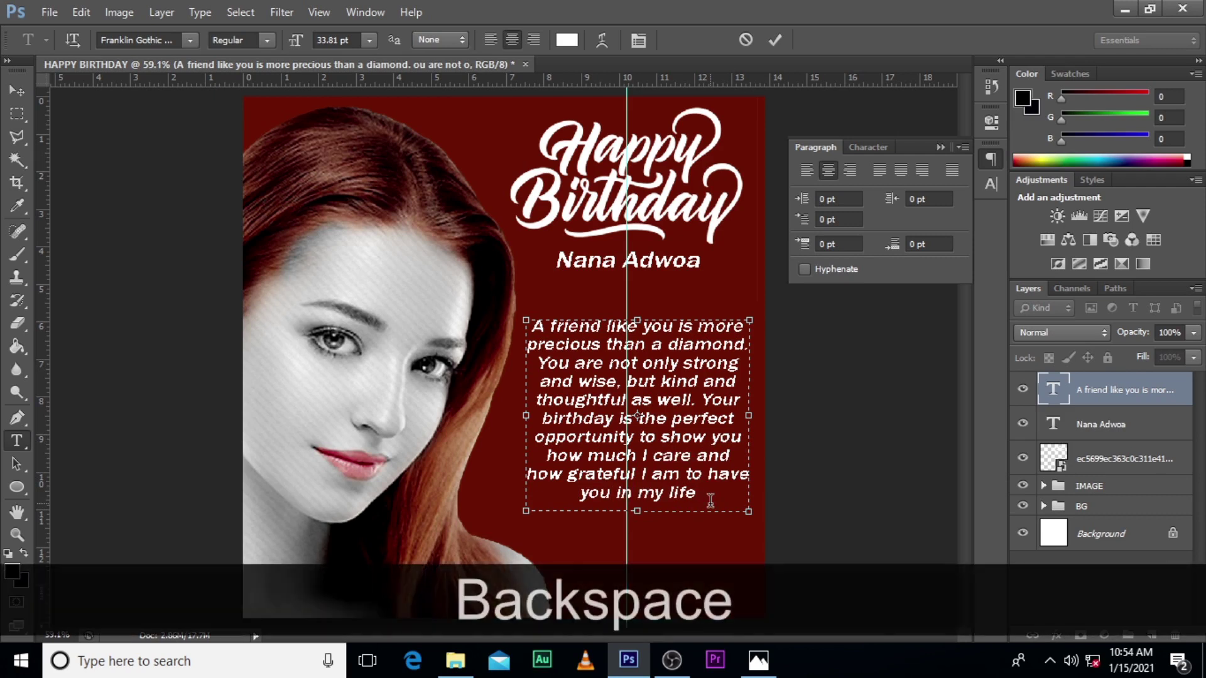
click(715, 493)
text(.)
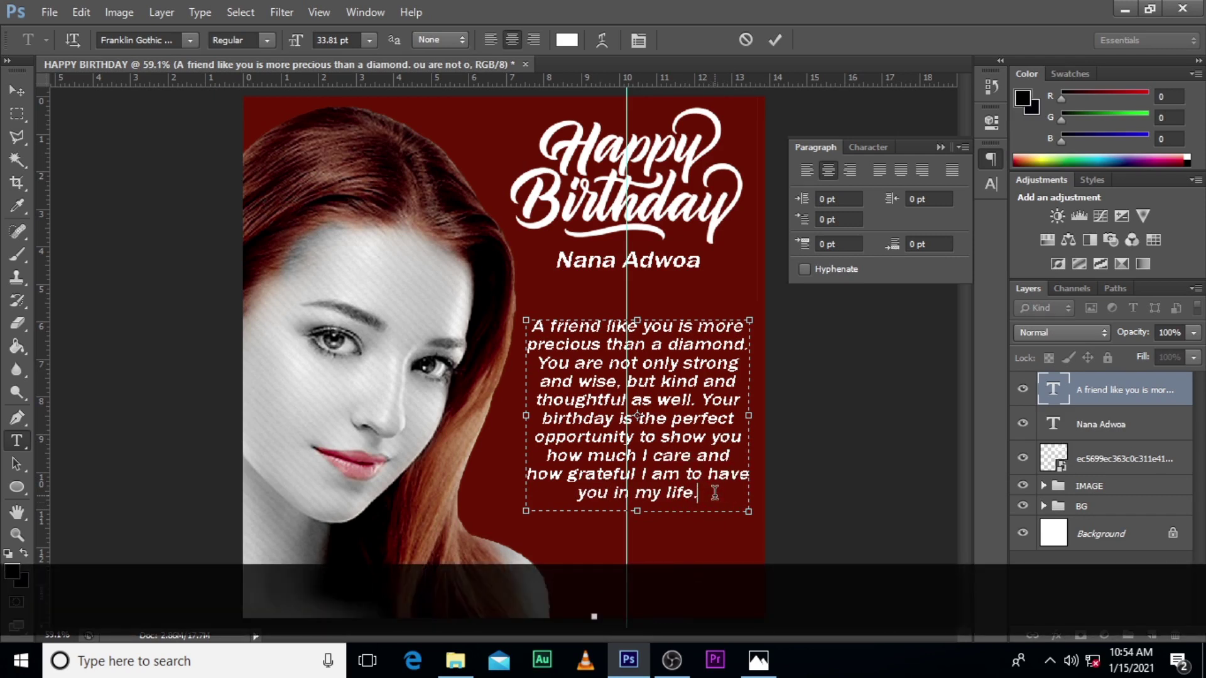
click(1131, 389)
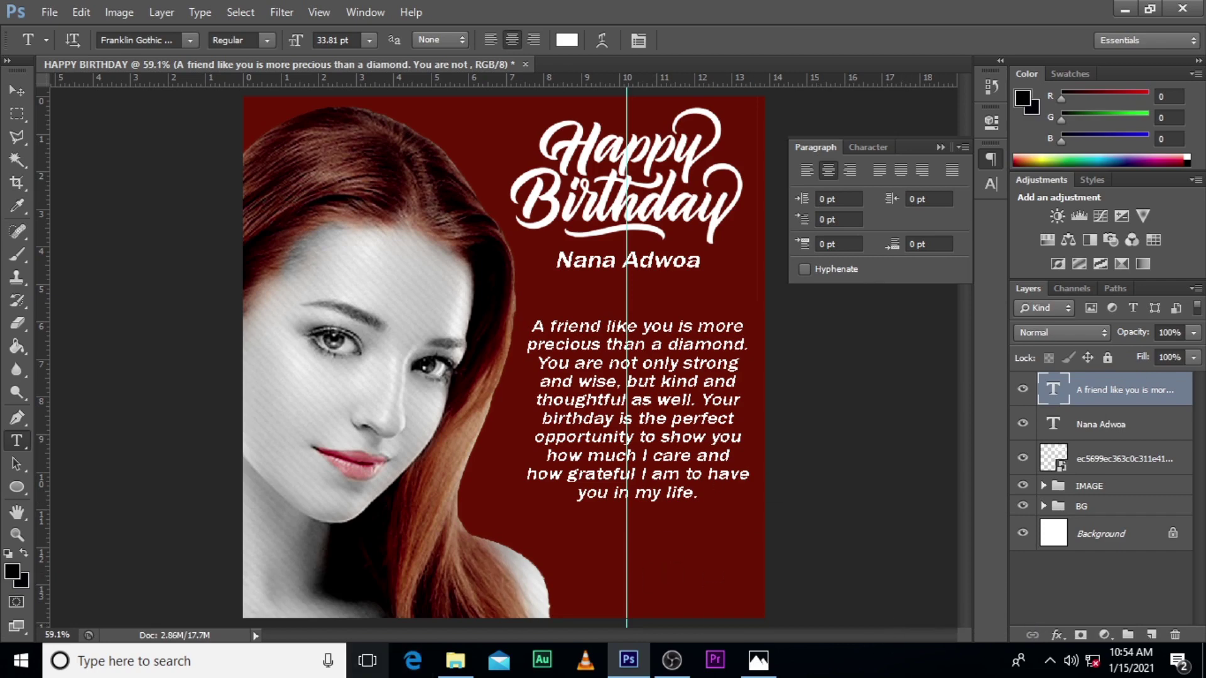
Step: Drag the floral swirl ornament image from the flyer images folder onto the canvas
click(455, 660)
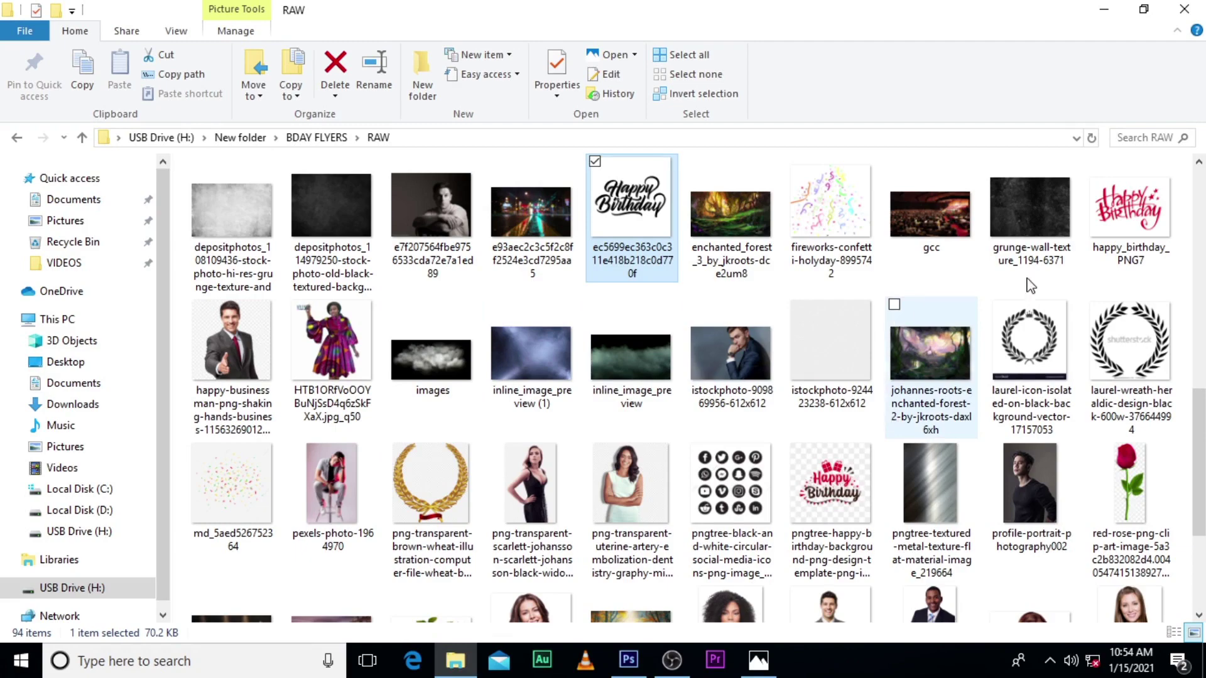
click(1197, 336)
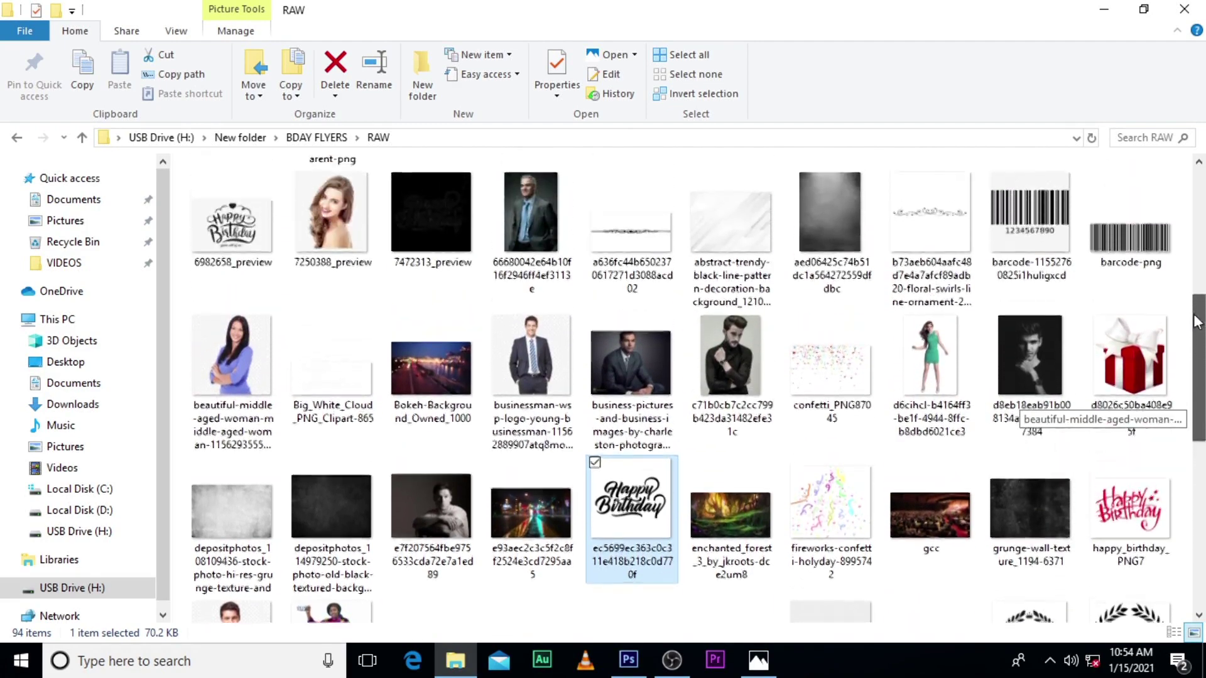
drag(1197, 322, 1196, 303)
click(924, 300)
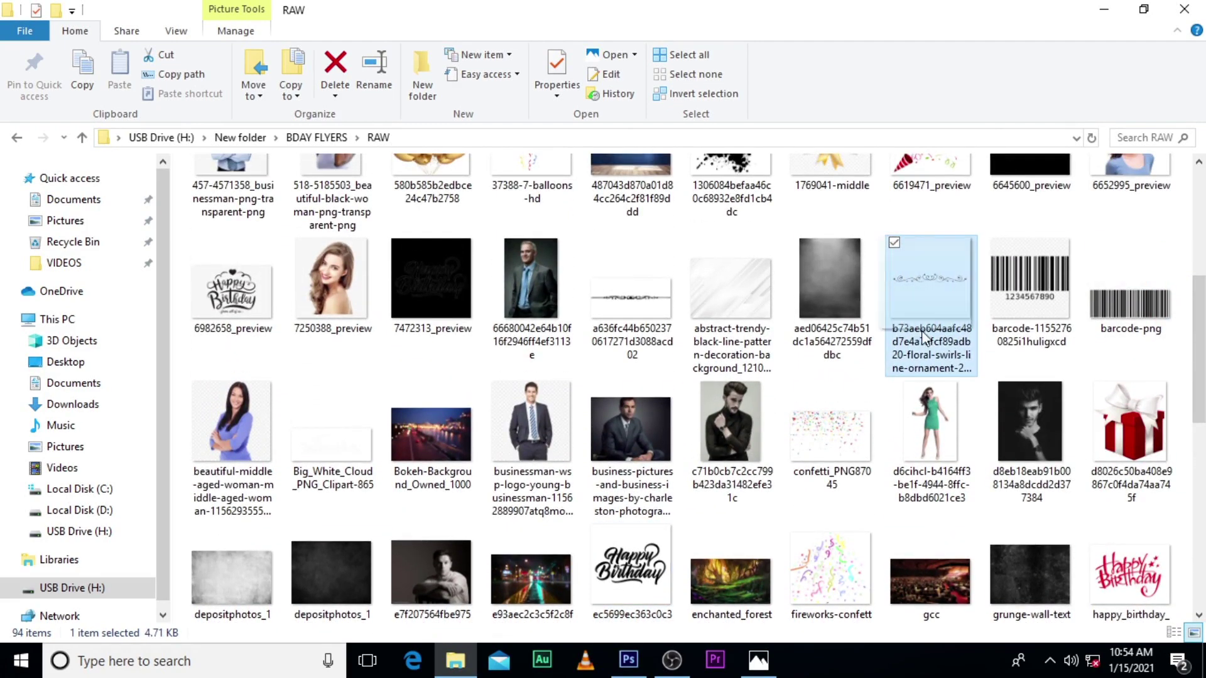
drag(924, 336, 525, 463)
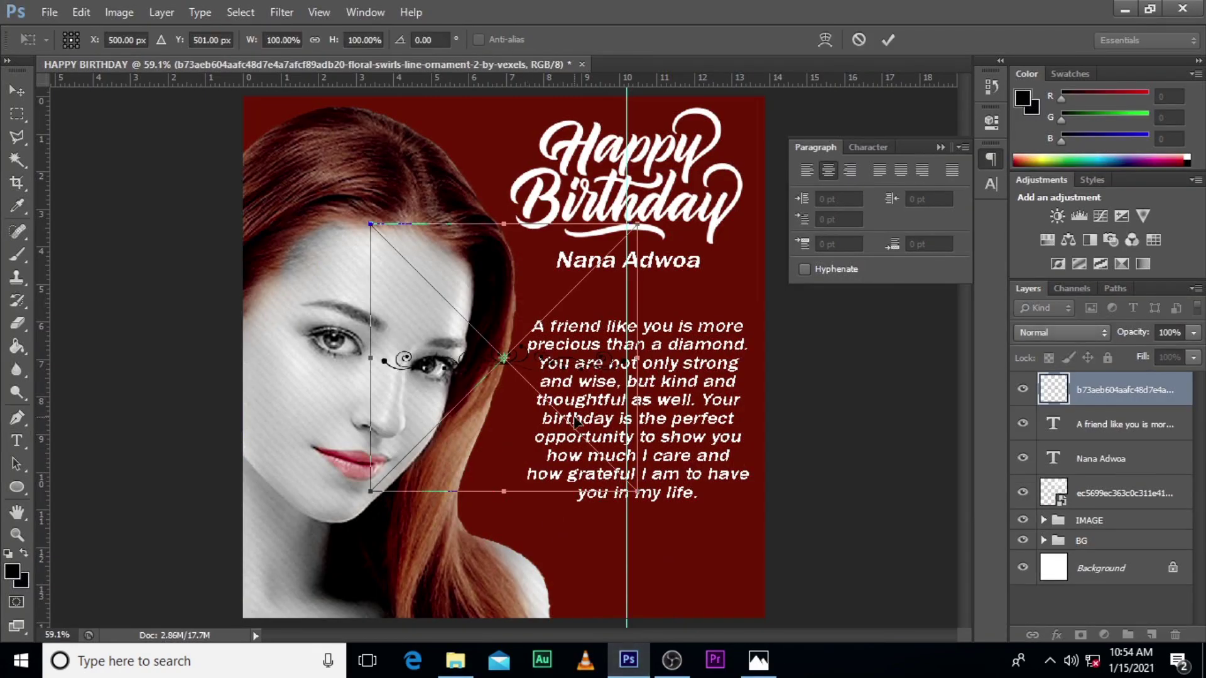
Step: Place the ornament just under the name, shrink it slightly and nudge it left
drag(576, 421, 695, 355)
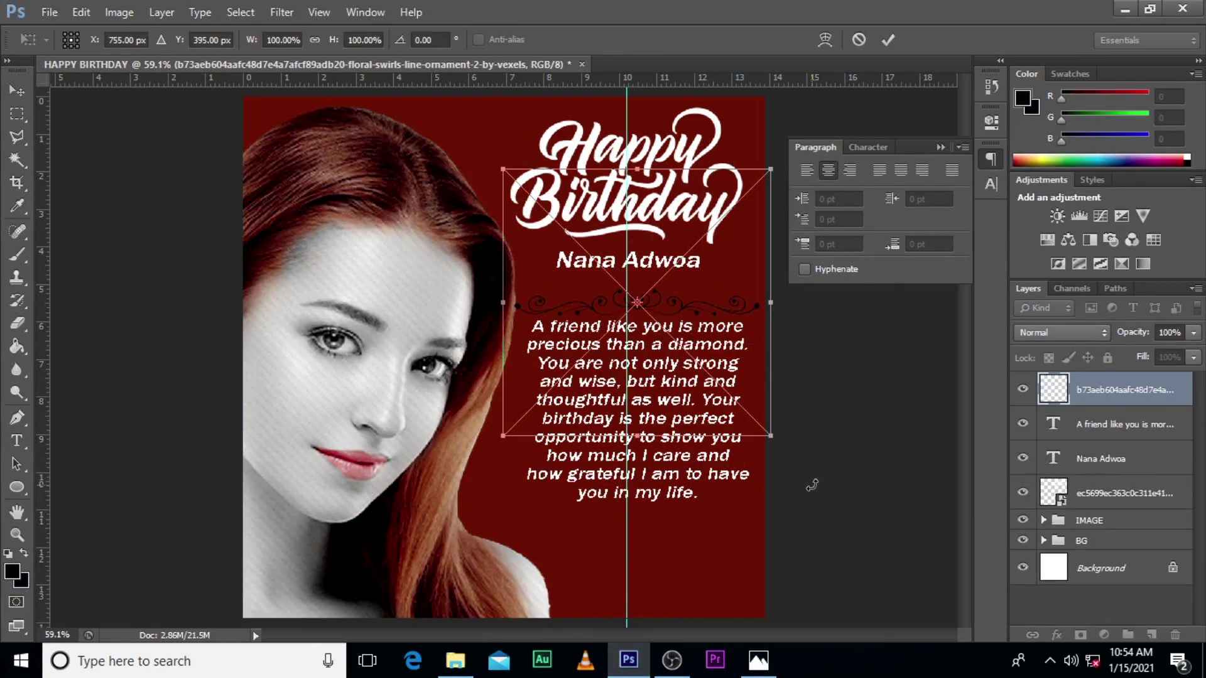
drag(770, 435, 762, 420)
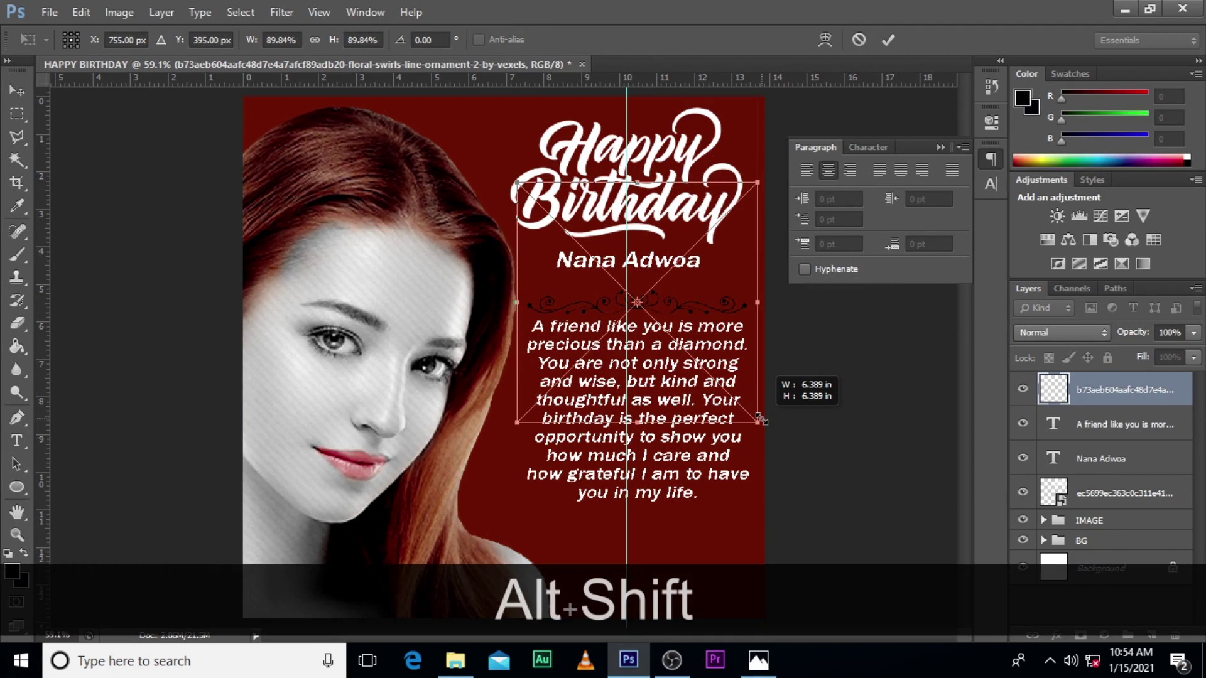
key(Left)
key(Left)
key(Left)
key(Left)
key(Left)
key(Left)
key(Left)
key(Left)
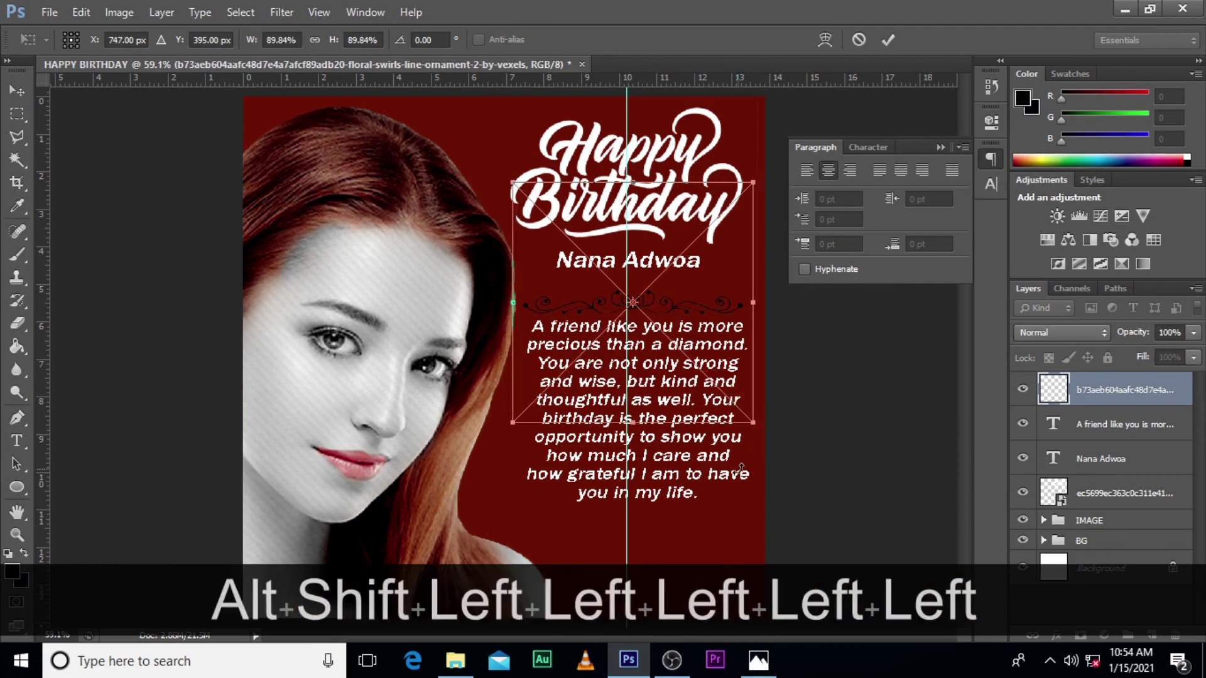
key(Left)
key(Left)
key(Left)
key(Left)
key(Left)
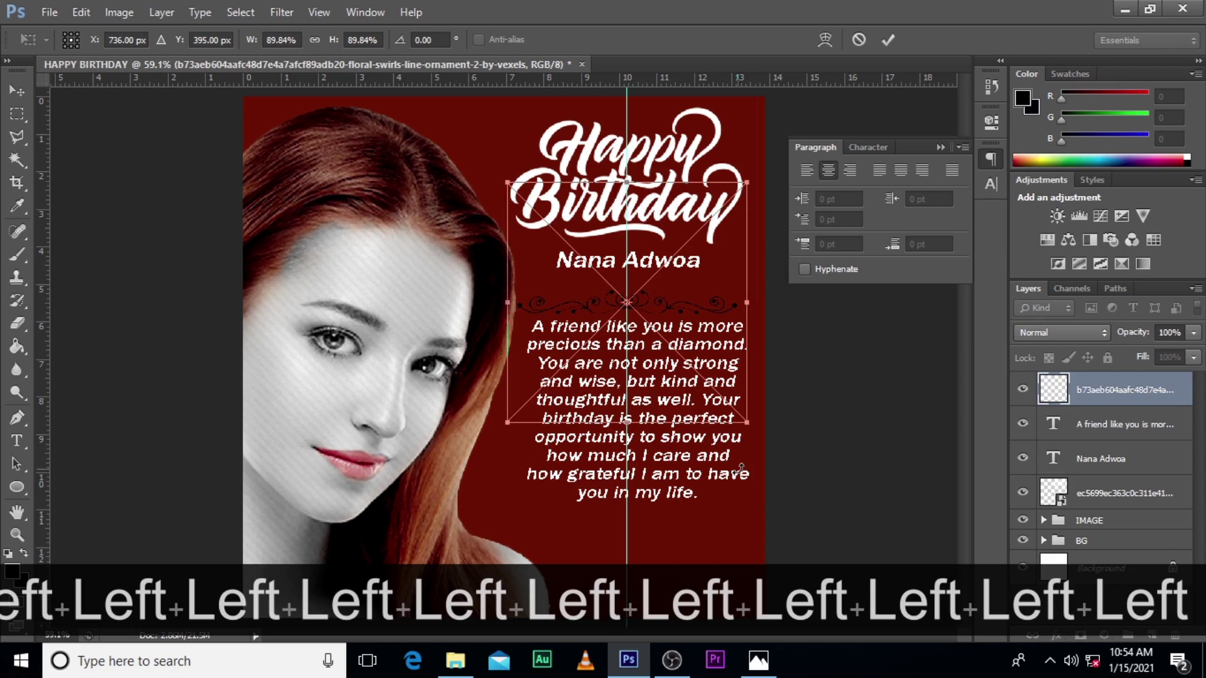
key(Return)
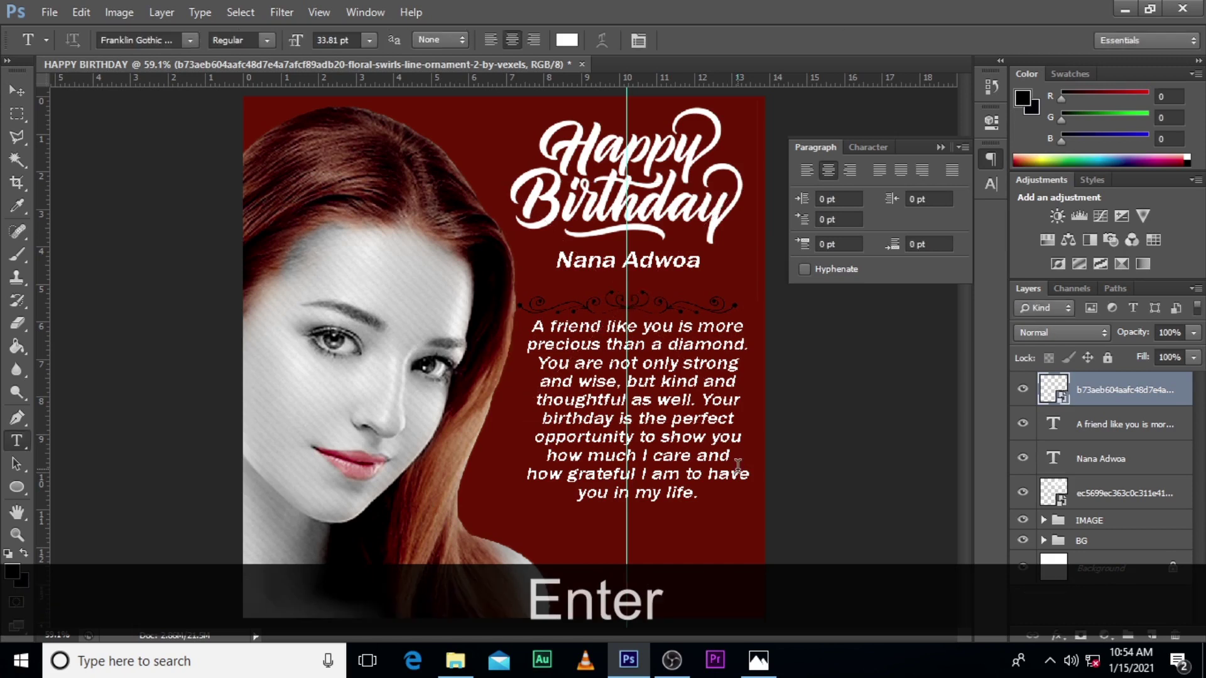
Step: Nudge the message text block three steps to the left
click(1097, 430)
key(ctrl+t)
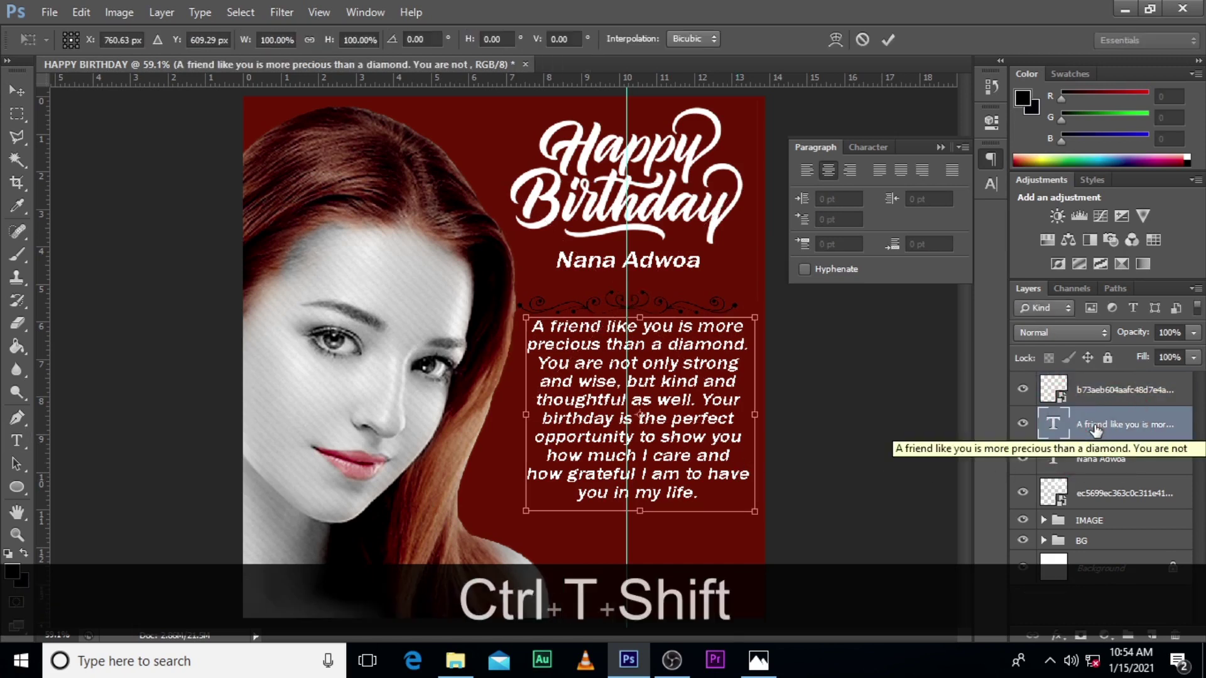
key(Left)
key(Left)
key(Left)
key(Left)
key(Left)
key(Left)
key(Left)
key(Left)
key(Left)
key(Left)
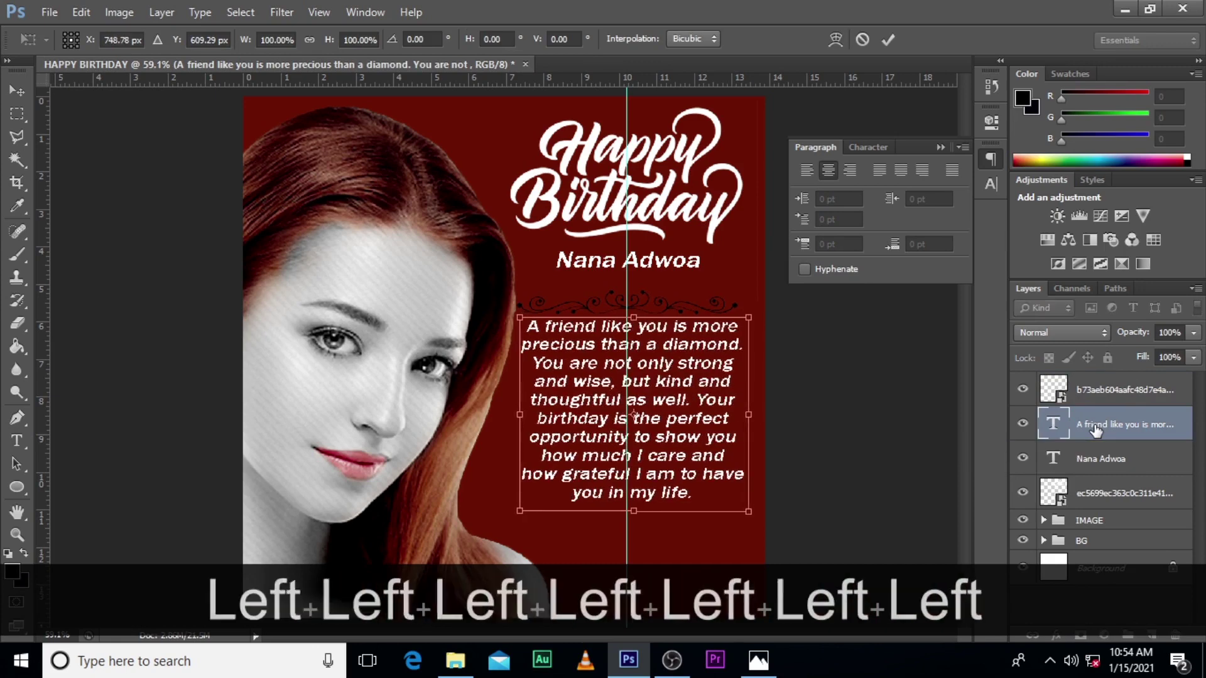
key(Left)
key(Left)
key(Left)
key(Left)
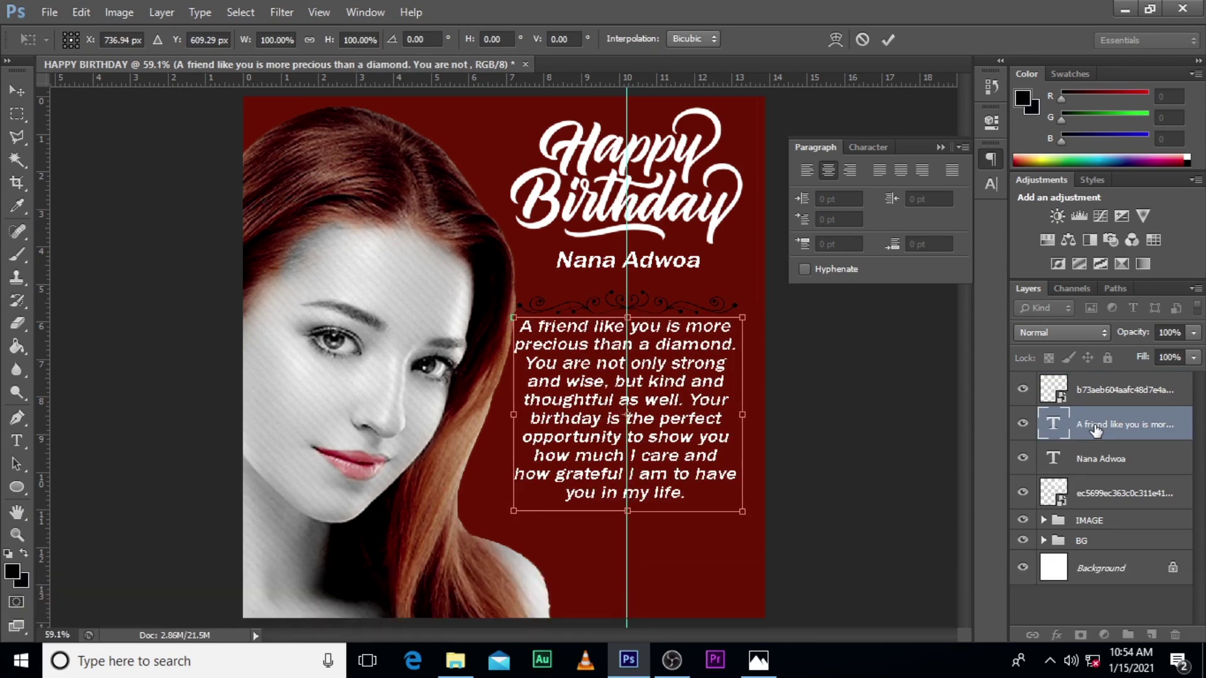
key(Left)
key(Return)
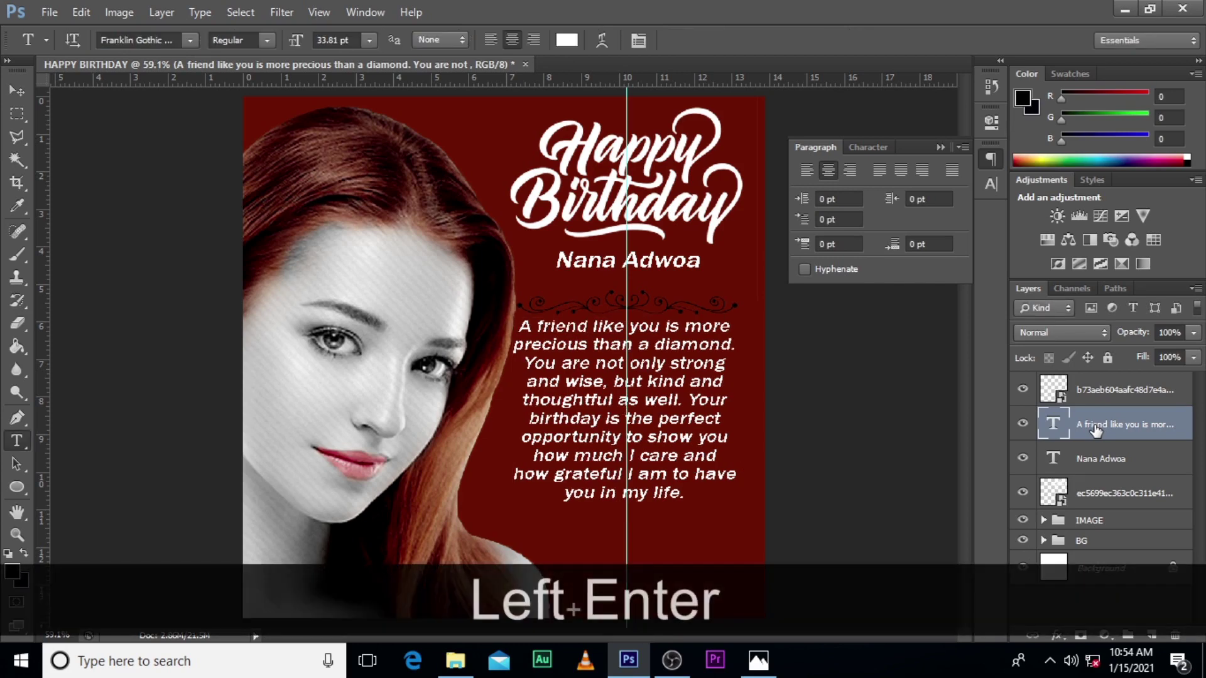
Step: Check the transform bounds of the ornament, name text and Happy Birthday artwork without changes
click(1091, 397)
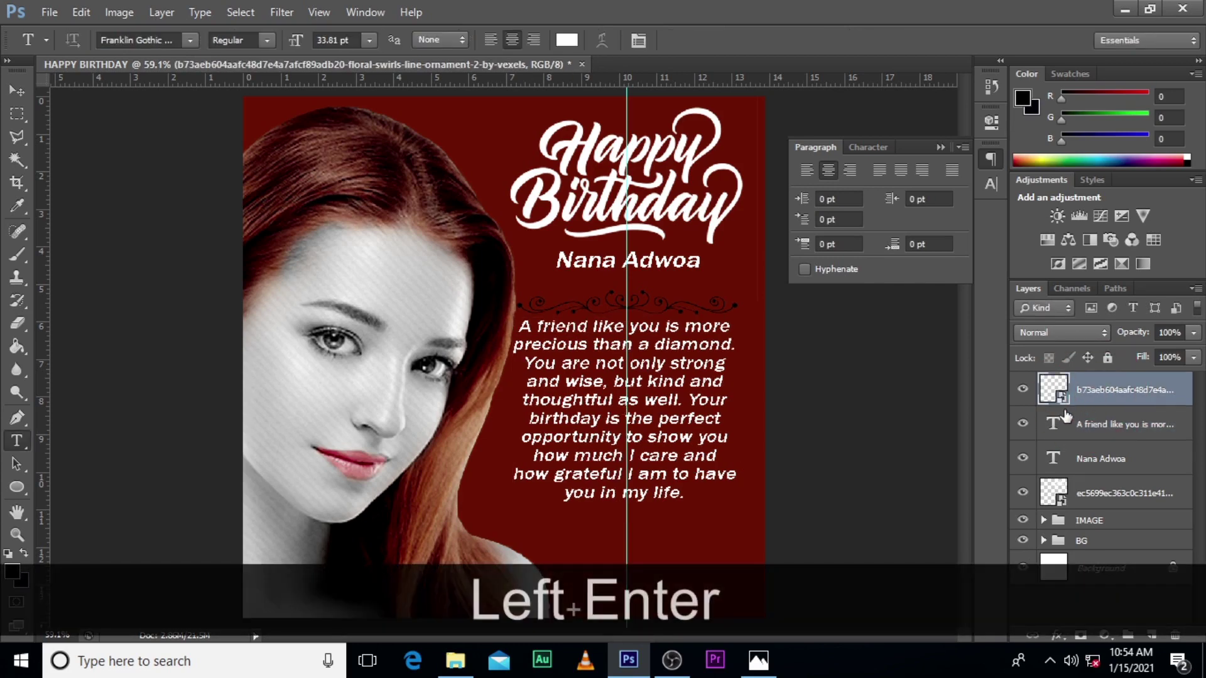
key(ctrl+t)
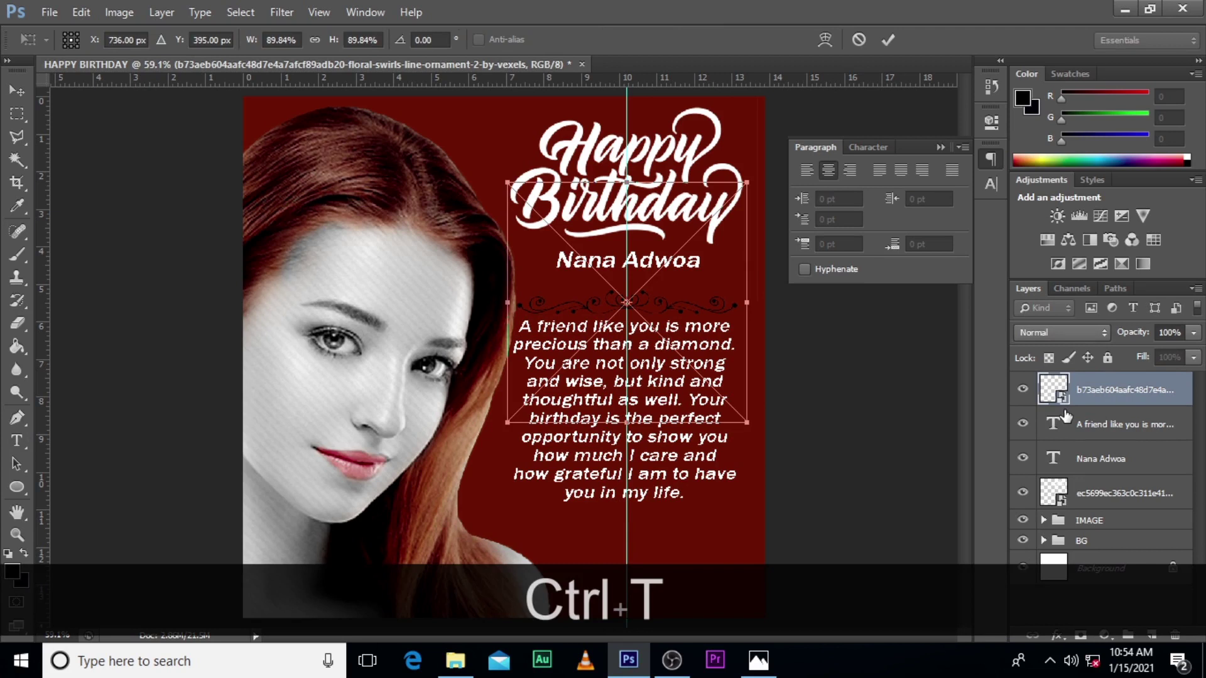
key(Return)
click(1130, 463)
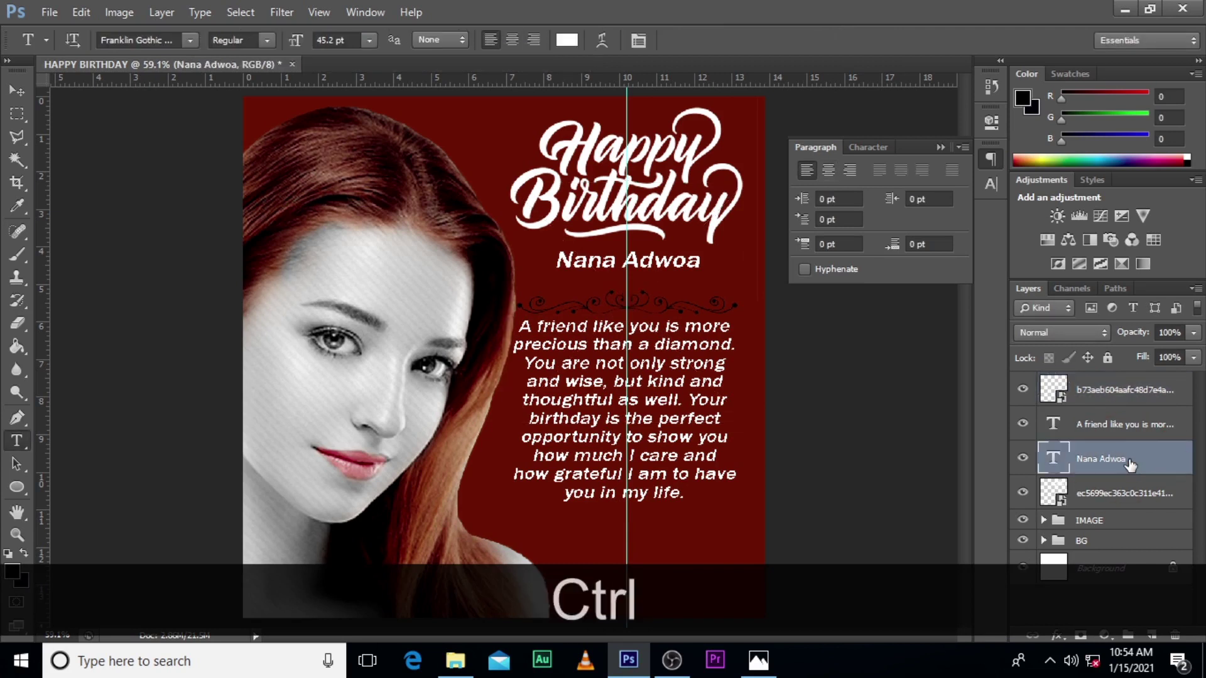
key(ctrl+t)
key(Return)
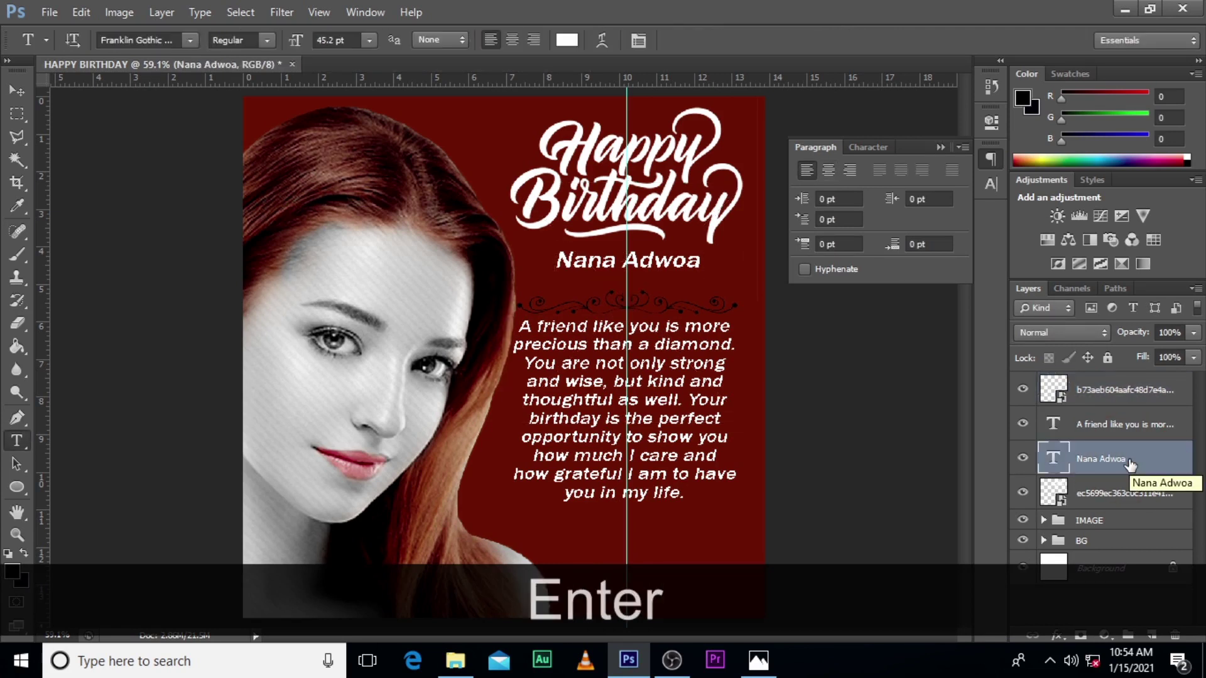
click(1107, 494)
key(ctrl+t)
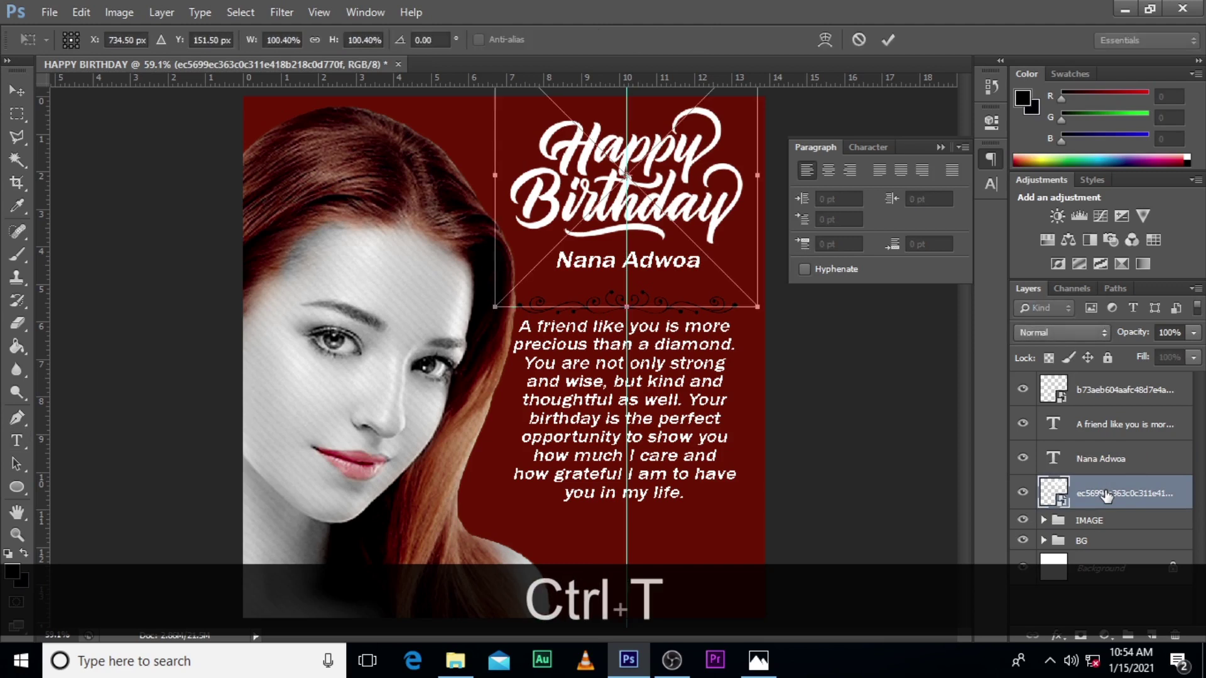
key(Return)
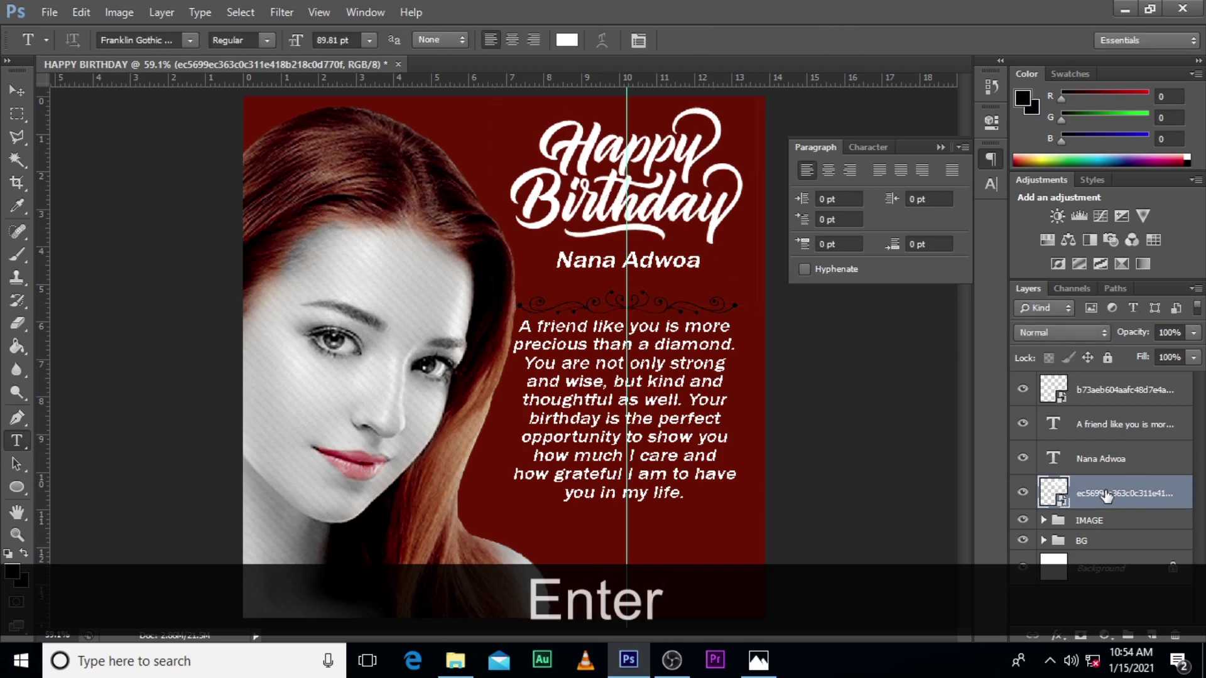
Step: Shrink the swirl ornament to 81.25% around its centre
click(1108, 403)
key(ctrl+t)
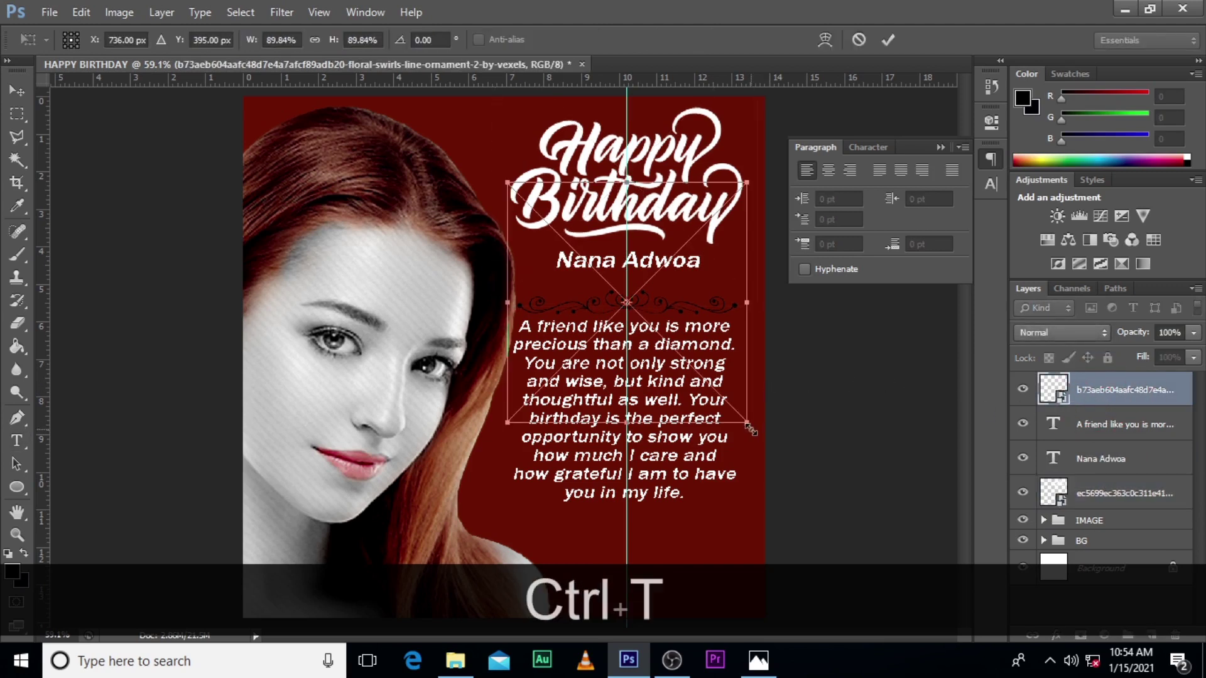
drag(749, 428, 745, 411)
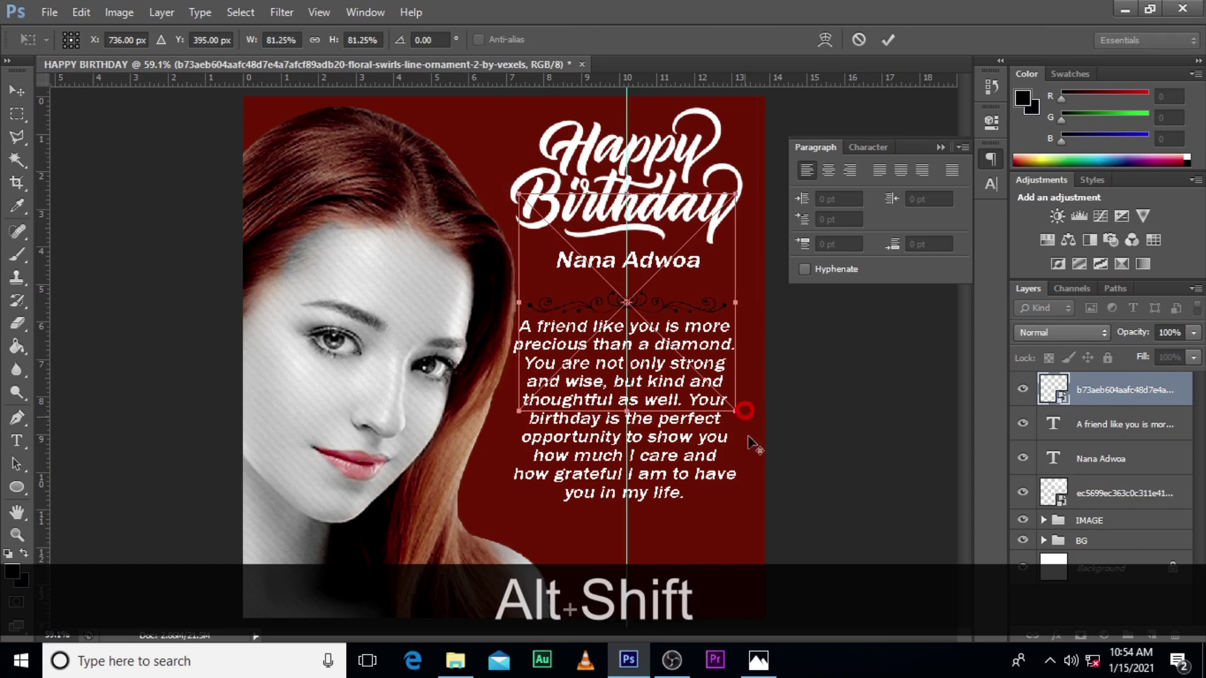
key(alt+shift+Return)
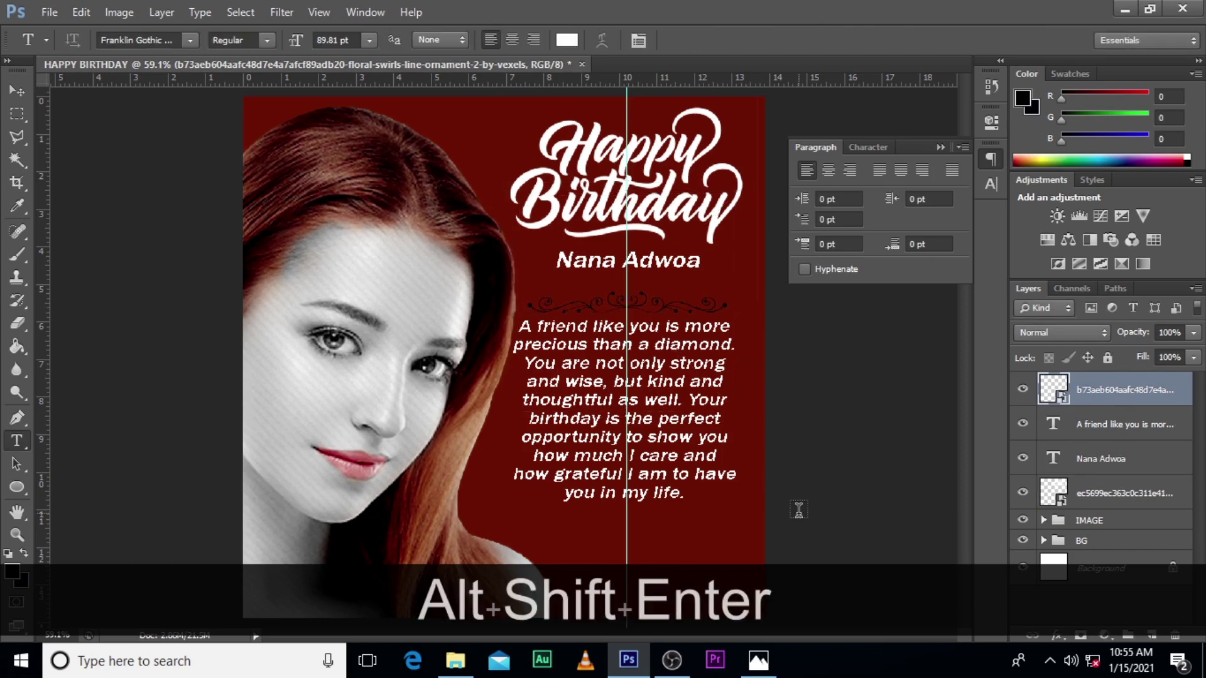
Step: Give the swirl ornament layer a white Color Overlay layer style
double_click(1159, 391)
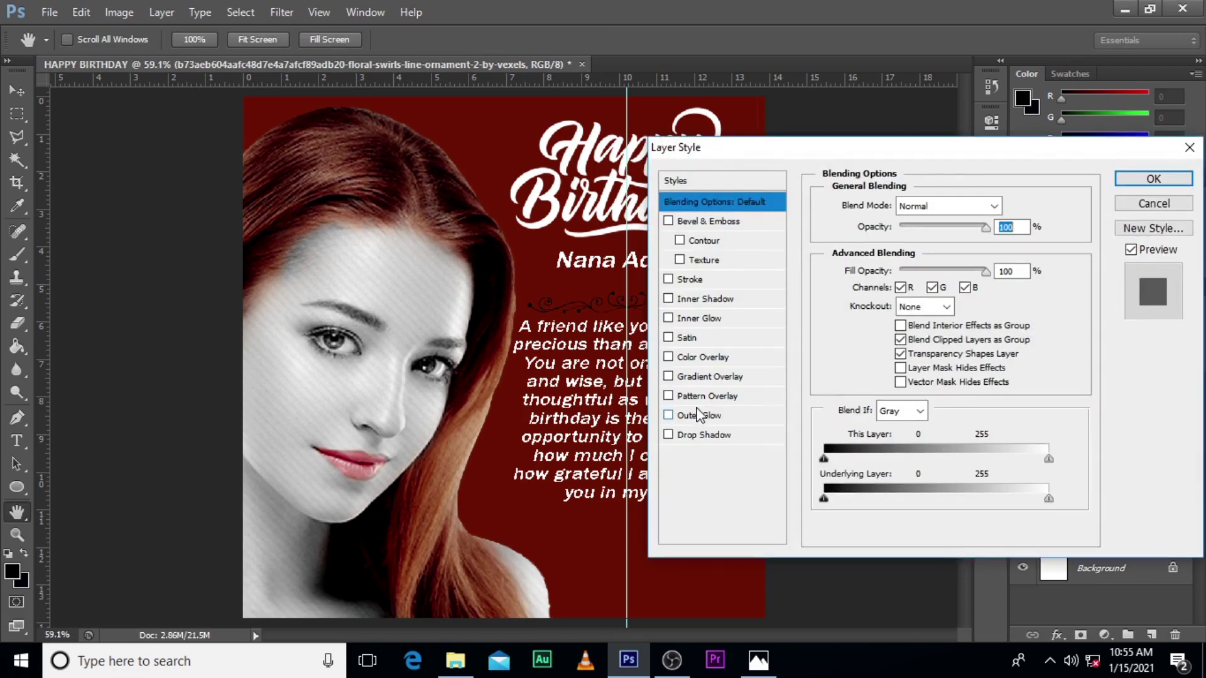
click(703, 357)
click(1005, 203)
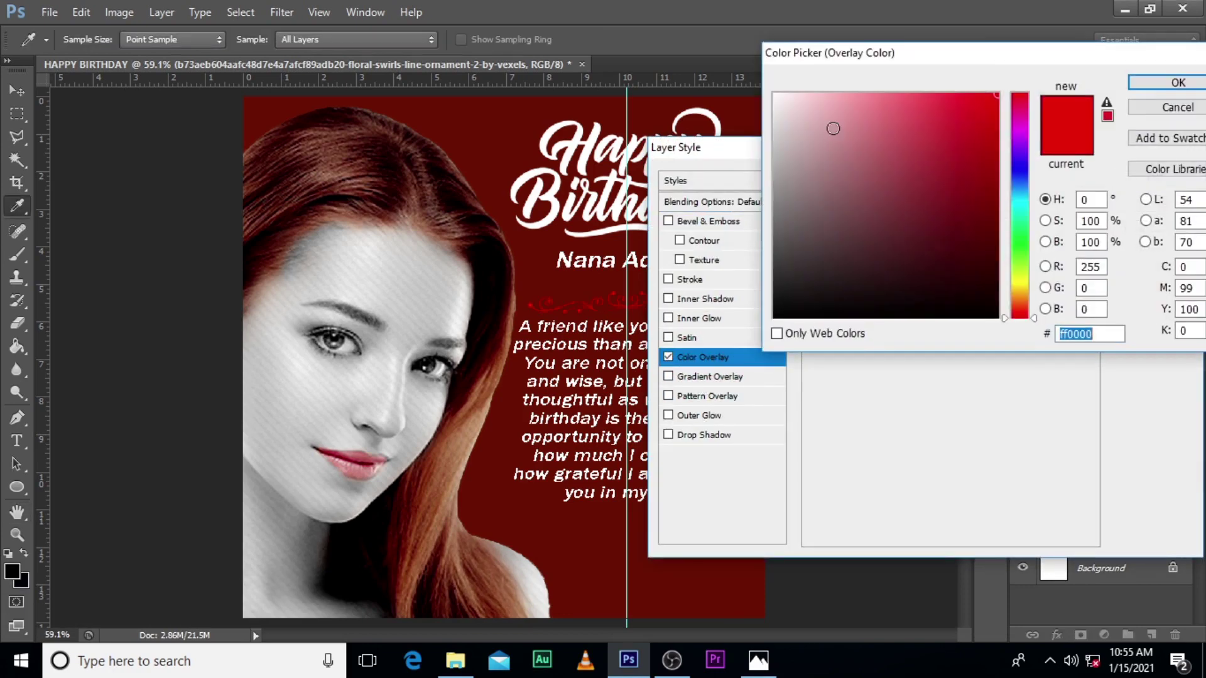
drag(833, 128, 744, 60)
click(1168, 82)
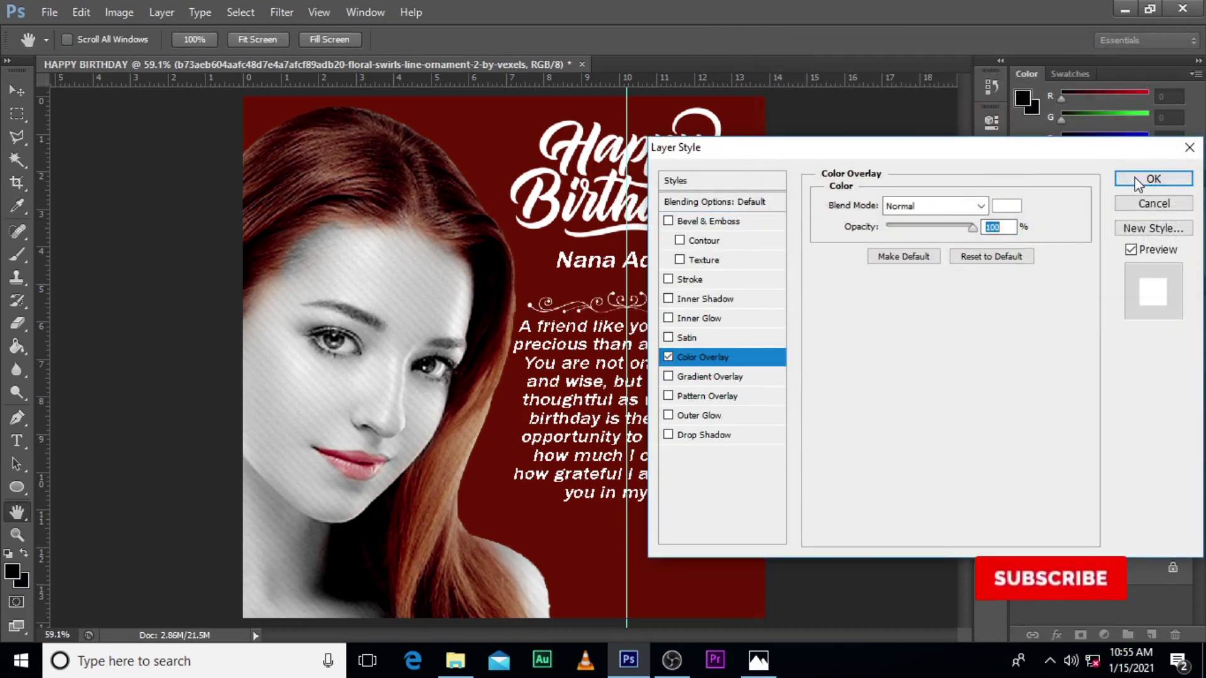
click(1154, 179)
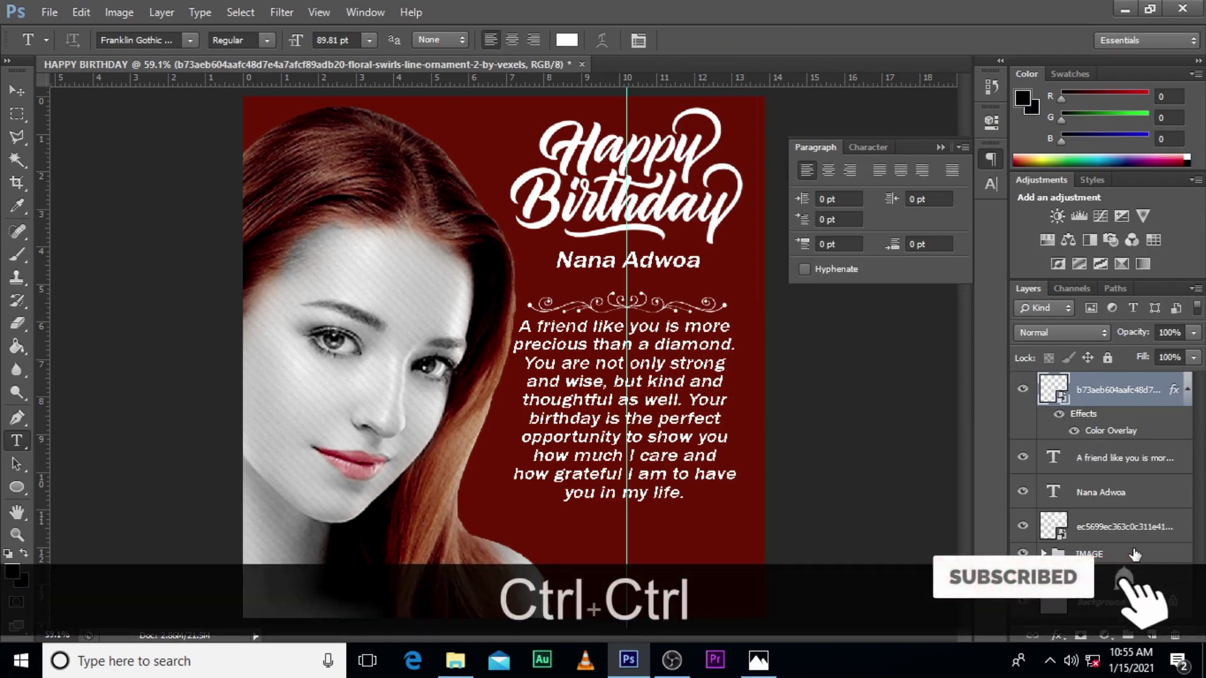
Step: Duplicate the ornament, flip the copy vertically, and place it beneath the message text
key(ctrl+j)
key(ctrl+t)
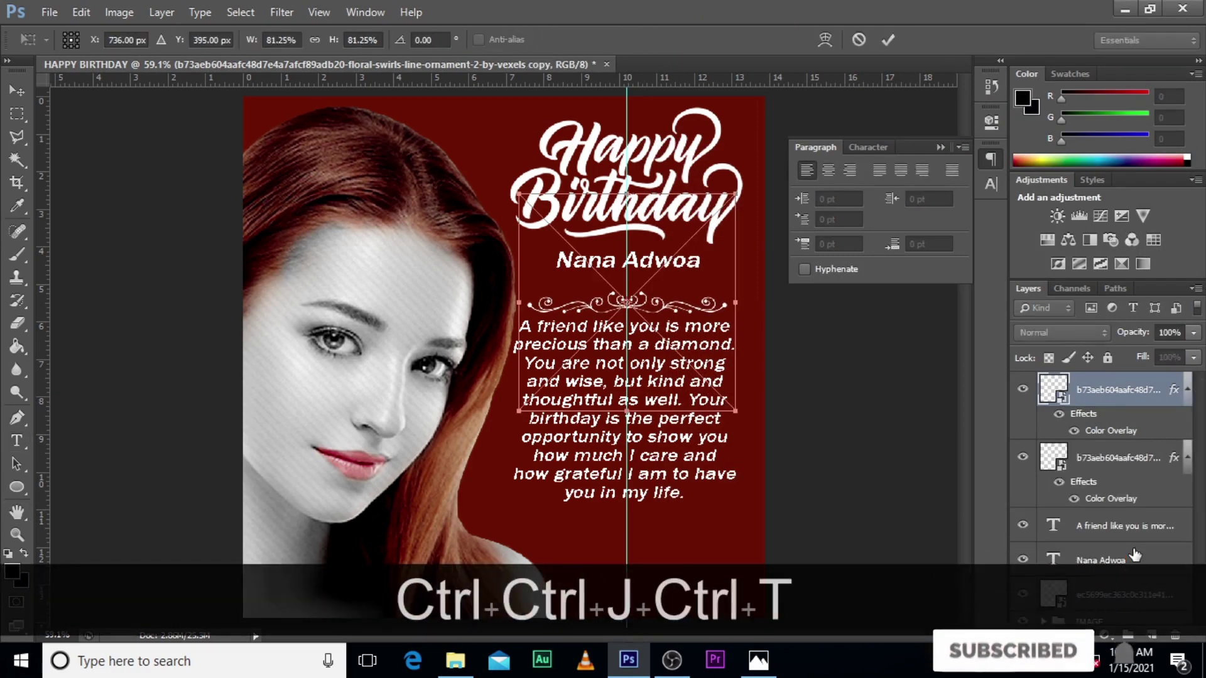
right_click(671, 295)
click(727, 544)
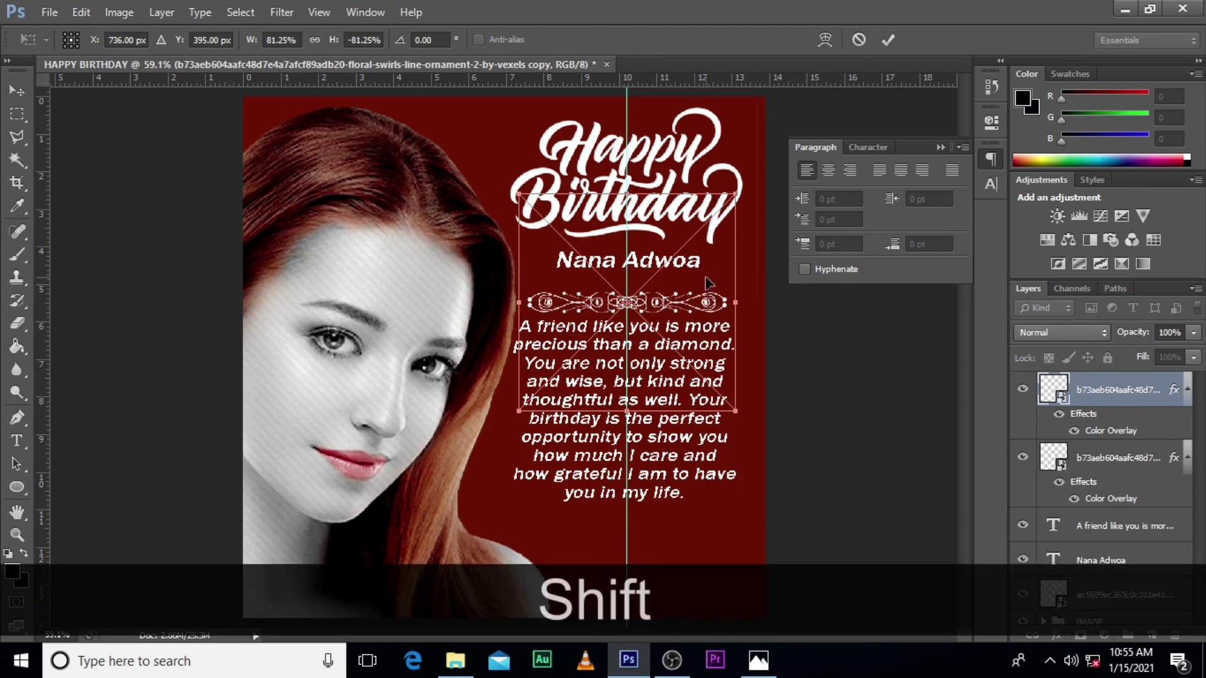
drag(709, 283, 696, 496)
key(shift+Down)
key(shift+Down)
key(shift+Down)
key(shift+Down)
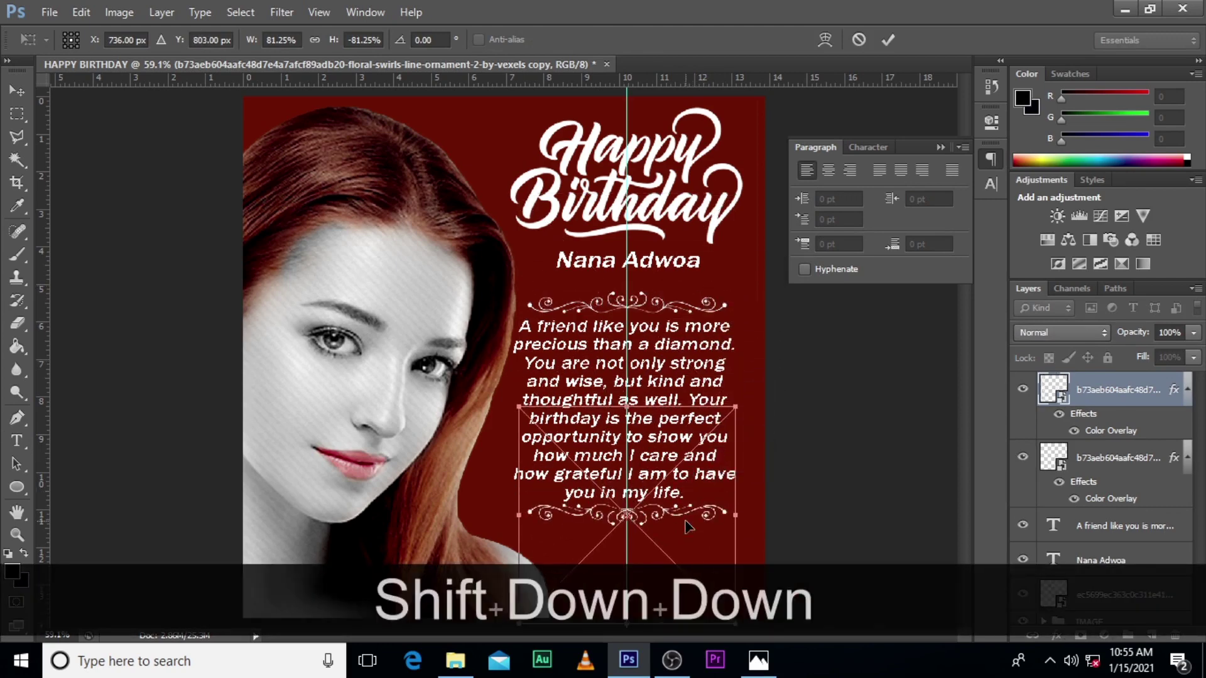
key(Return)
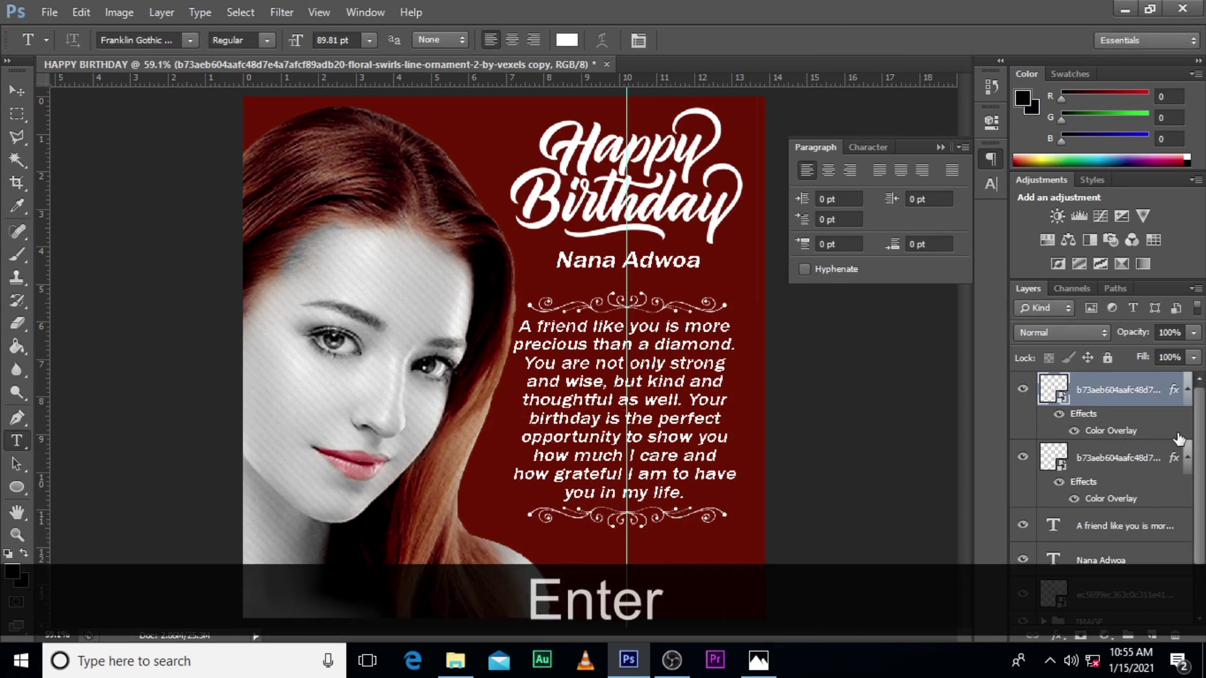
scroll(1179, 439, down, 1)
scroll(1181, 433, up, 1)
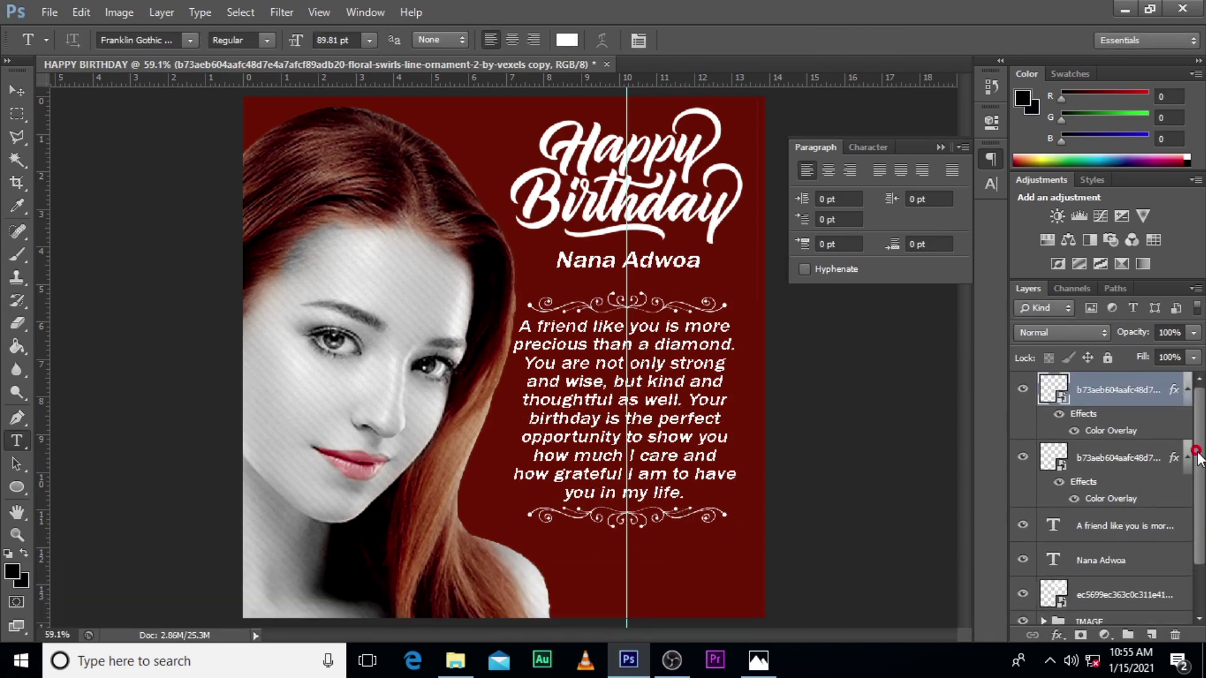
Step: Group the two ornaments, message, name and Happy Birthday art layers into a group named TEXT
click(1187, 390)
click(1187, 425)
click(1113, 395)
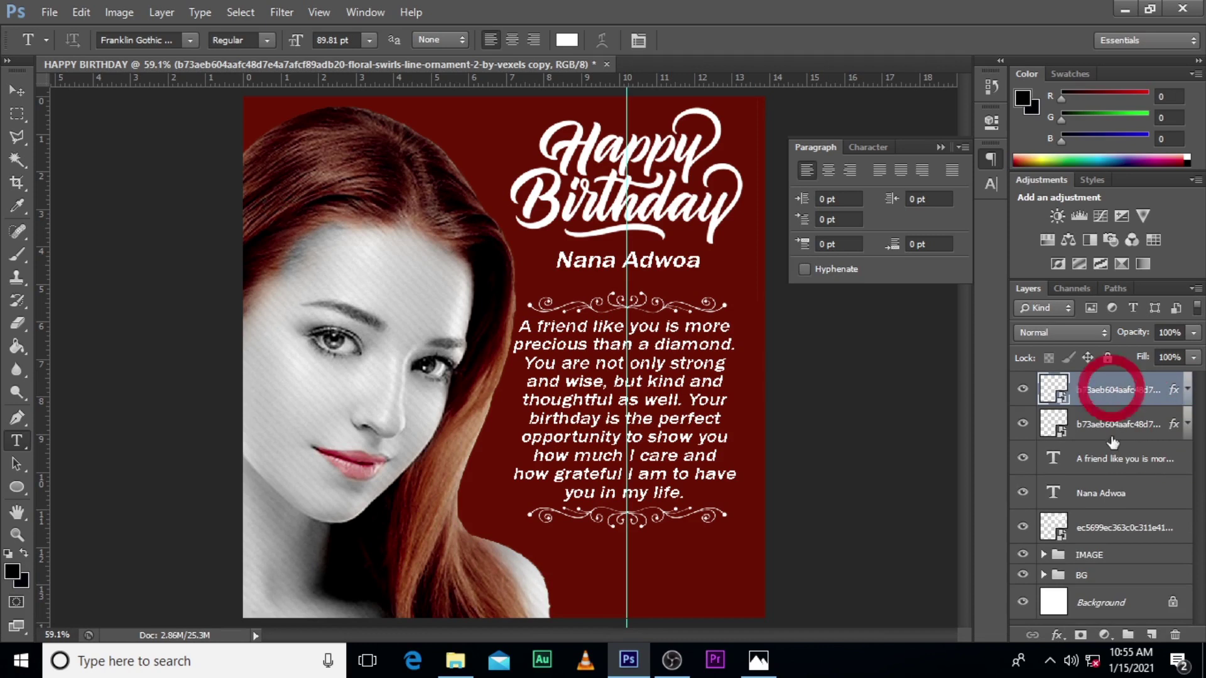
shift+click(1101, 534)
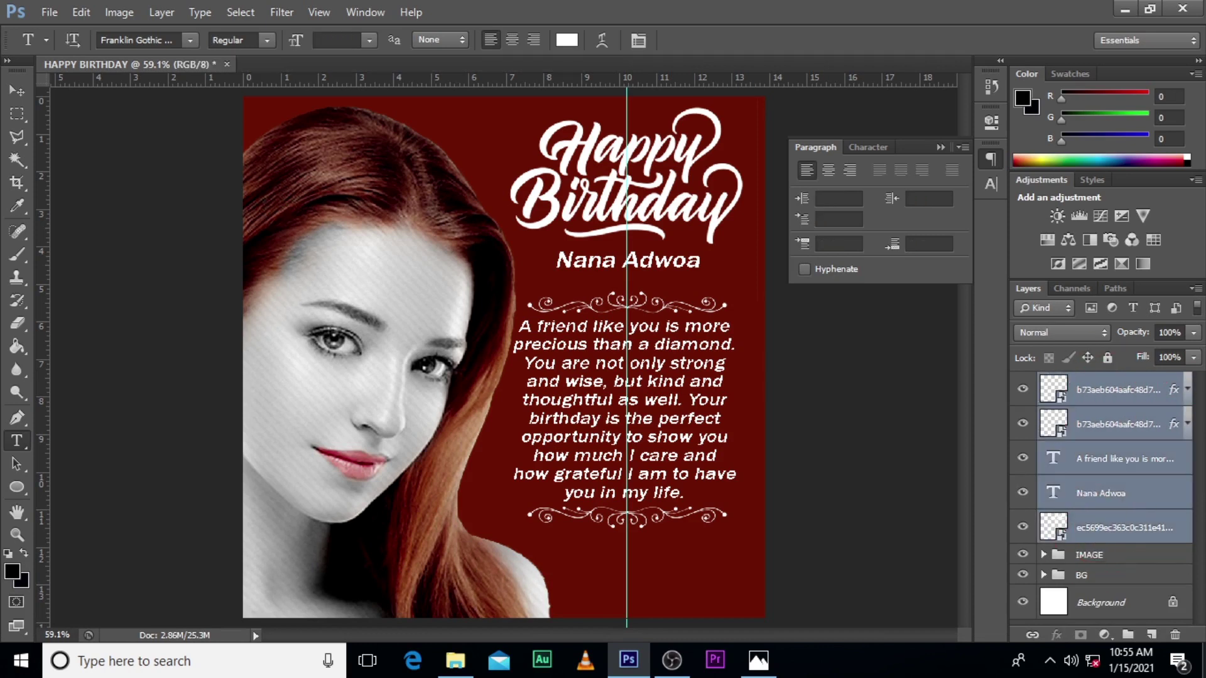
key(ctrl+g)
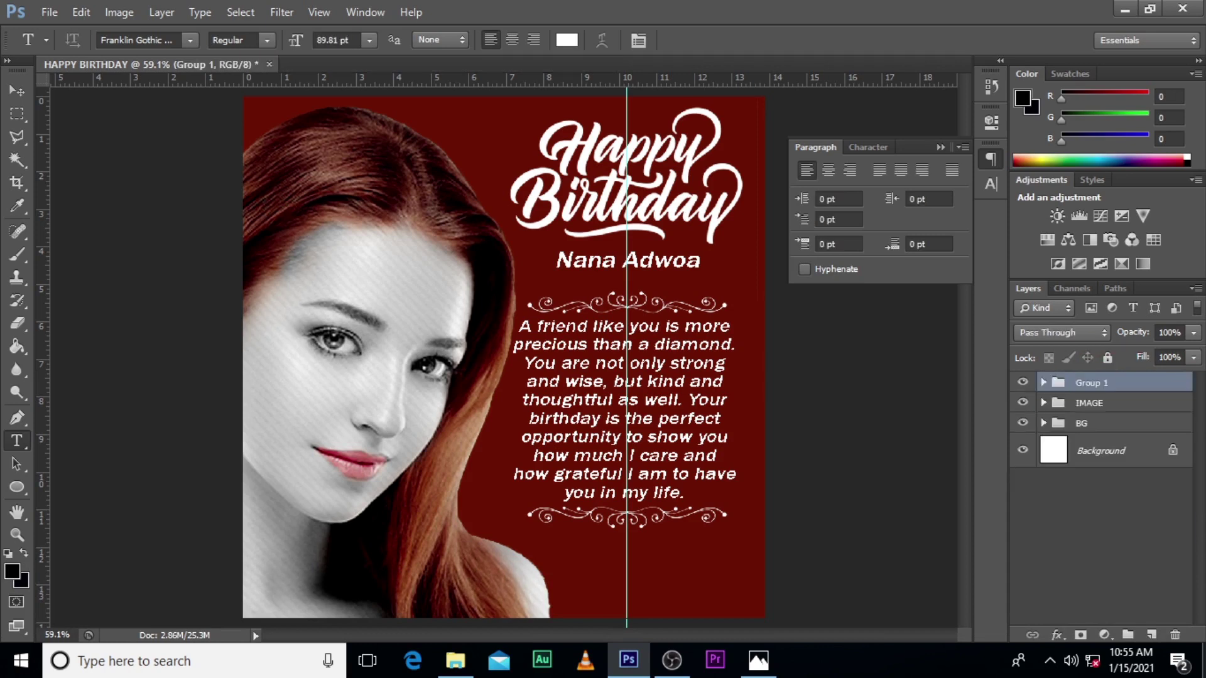
double_click(1092, 383)
text(TEXT)
key(Return)
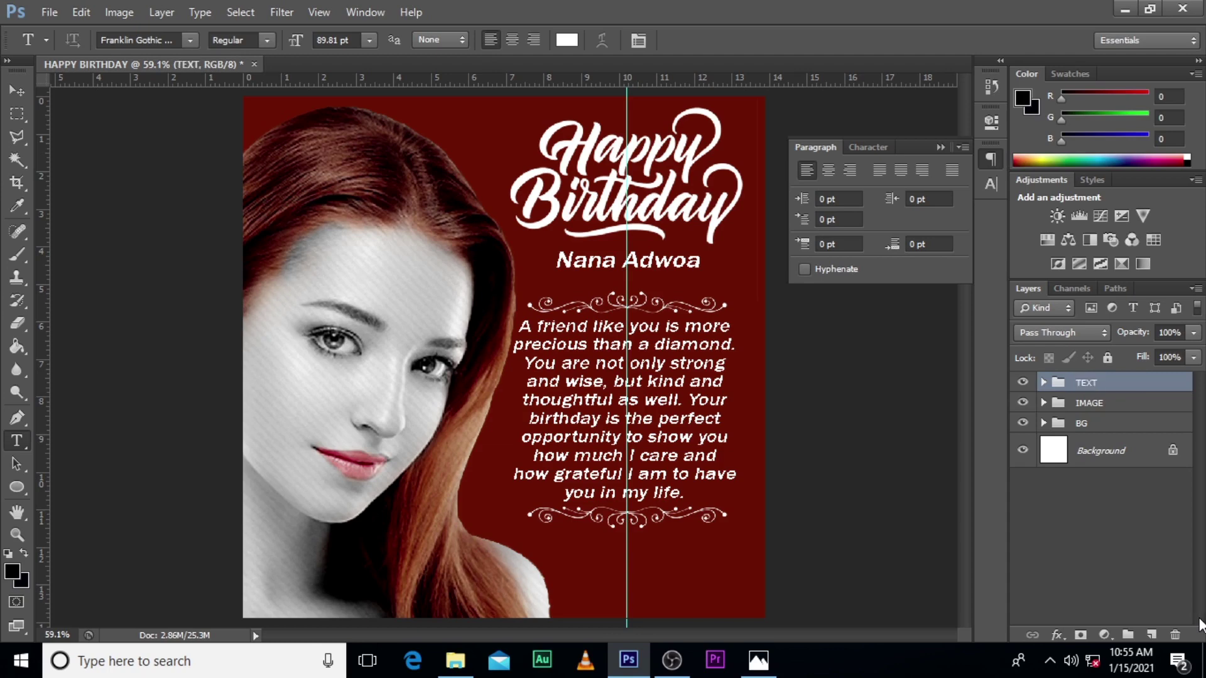
click(1022, 382)
click(1023, 382)
Step: Nudge the TEXT group two steps right and the IMAGE group one step right
key(v)
key(Right)
key(Right)
key(Right)
key(Right)
key(Right)
key(Right)
key(Right)
key(Right)
key(Right)
key(Right)
key(Right)
key(Right)
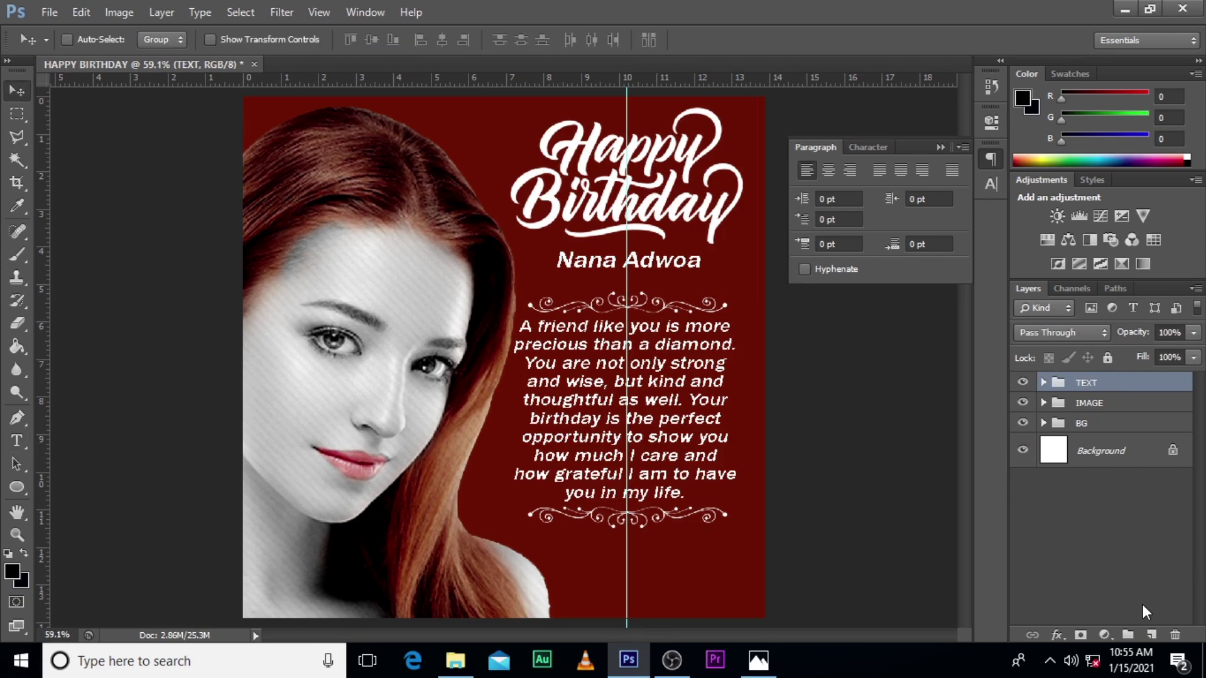
key(Right)
key(Right)
key(Right)
key(Right)
key(Right)
key(Right)
key(Right)
key(Right)
key(Right)
key(Right)
key(Right)
key(Right)
key(Right)
key(Right)
key(Right)
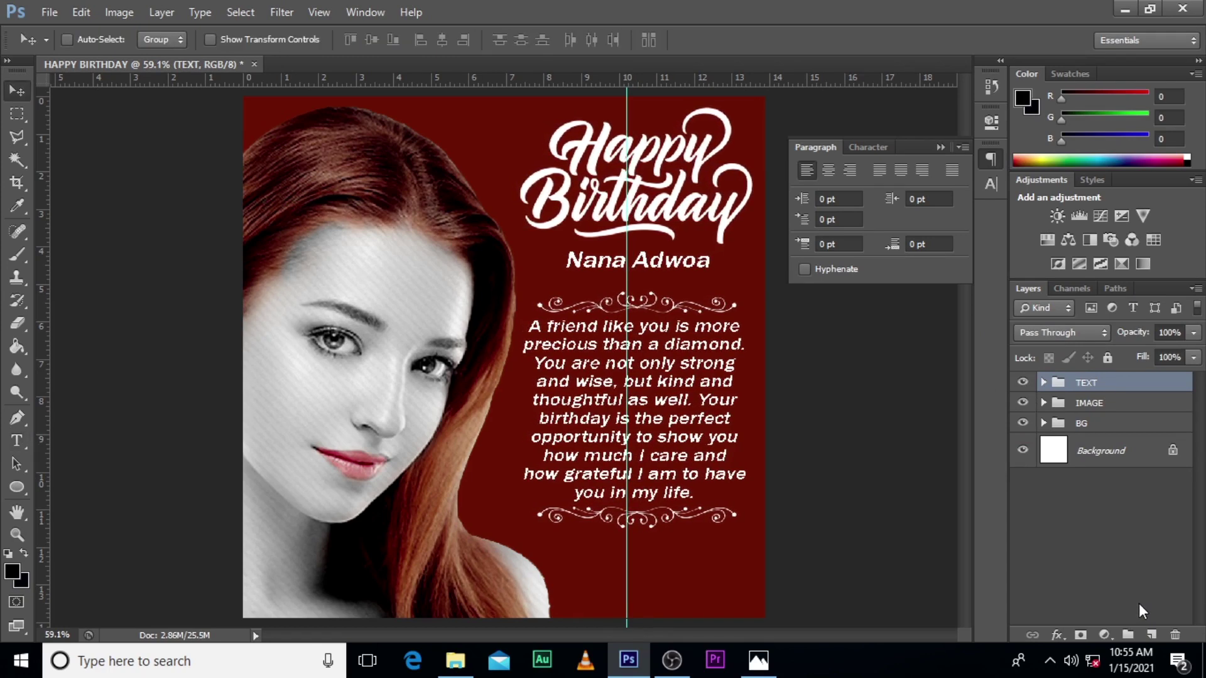
click(1114, 407)
key(Right)
key(Right)
key(Right)
key(Right)
key(Right)
key(Right)
key(Right)
key(Right)
key(Right)
key(Right)
key(Right)
key(Right)
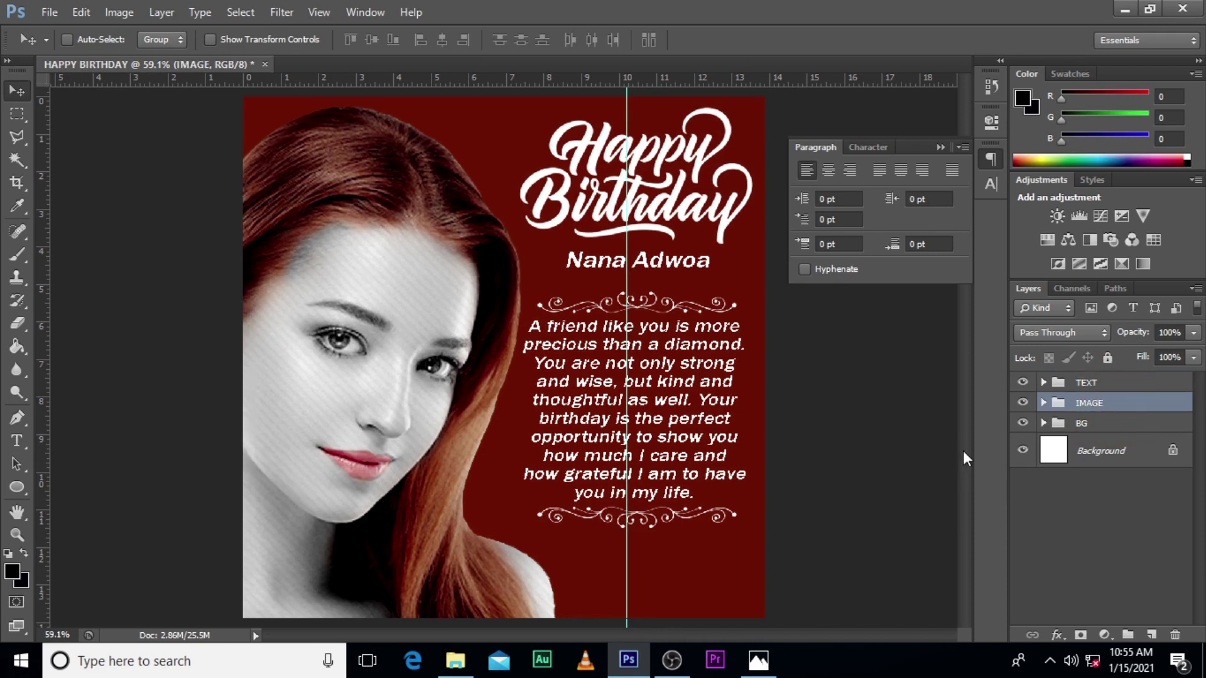
Step: Draw a large circle near the top-left of the canvas above the dark red fill in the BG group
click(1043, 423)
click(1144, 451)
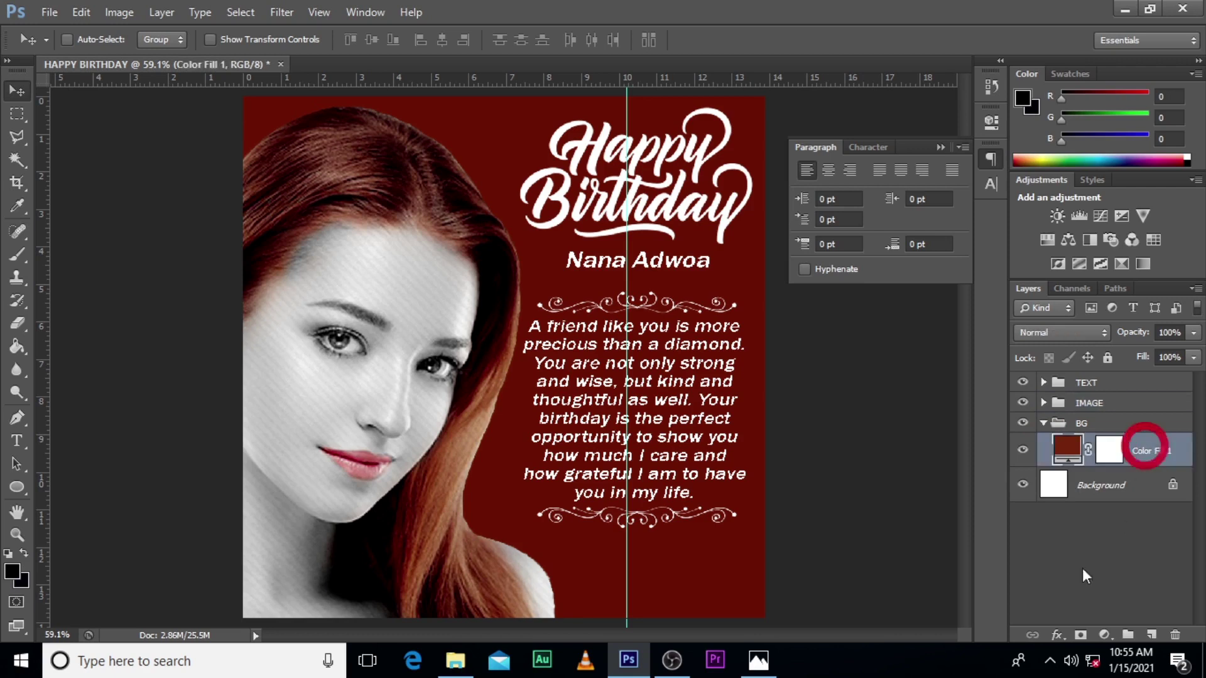
drag(26, 480, 81, 517)
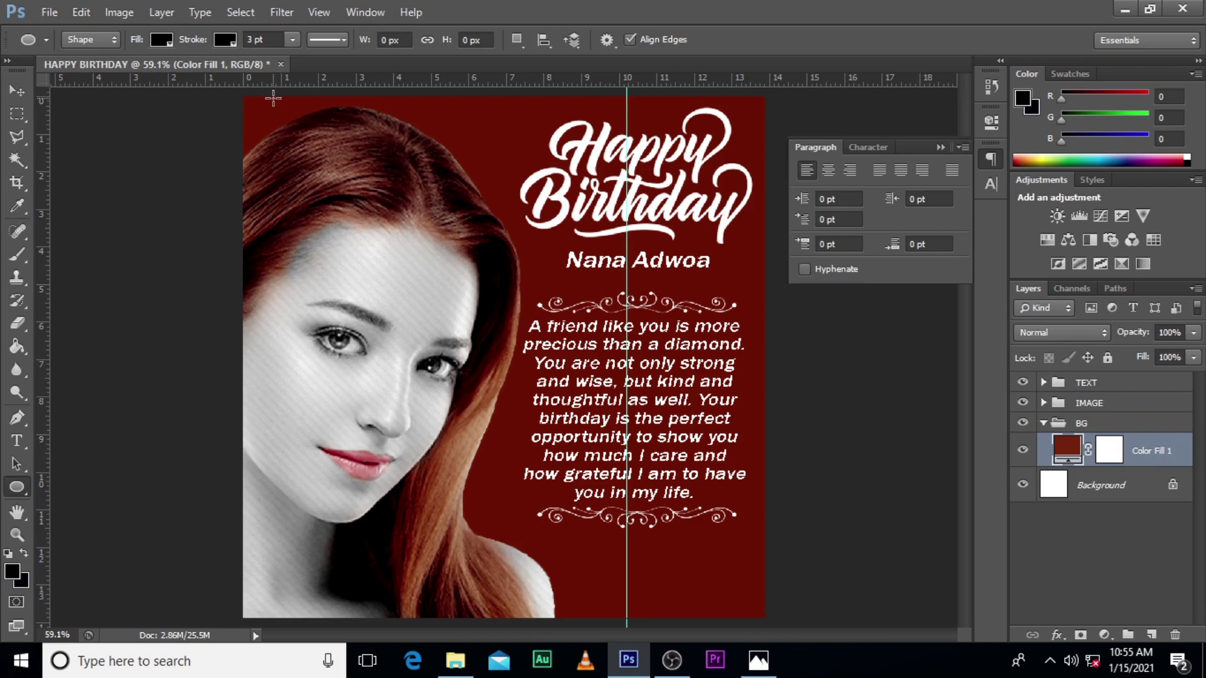
drag(273, 97, 445, 267)
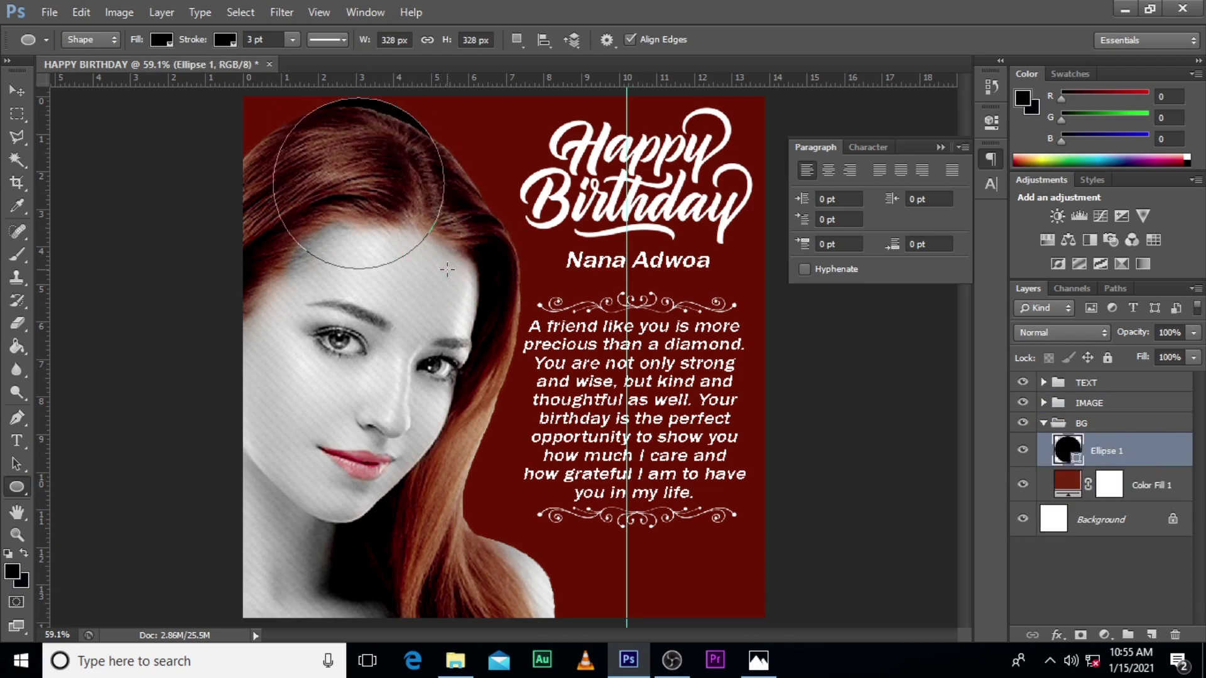
Step: Give the circle a white fill with no outline and move it into the top-left corner
click(224, 40)
click(152, 74)
click(163, 39)
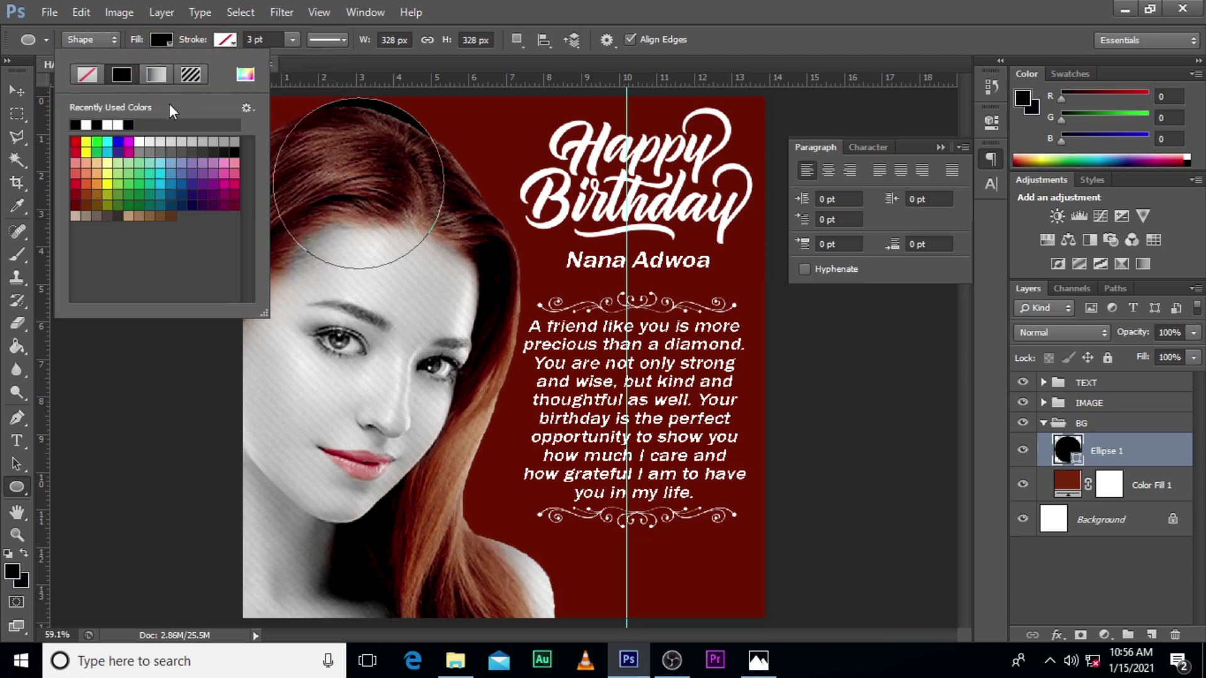
click(87, 124)
click(776, 1)
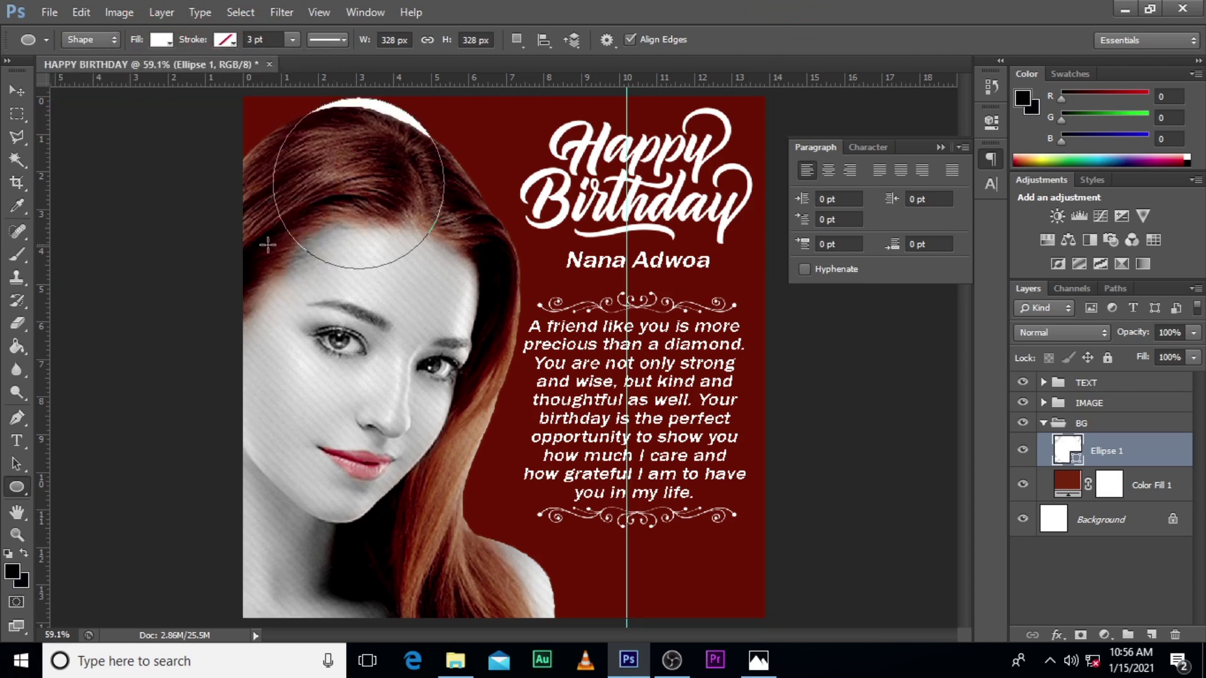
key(v)
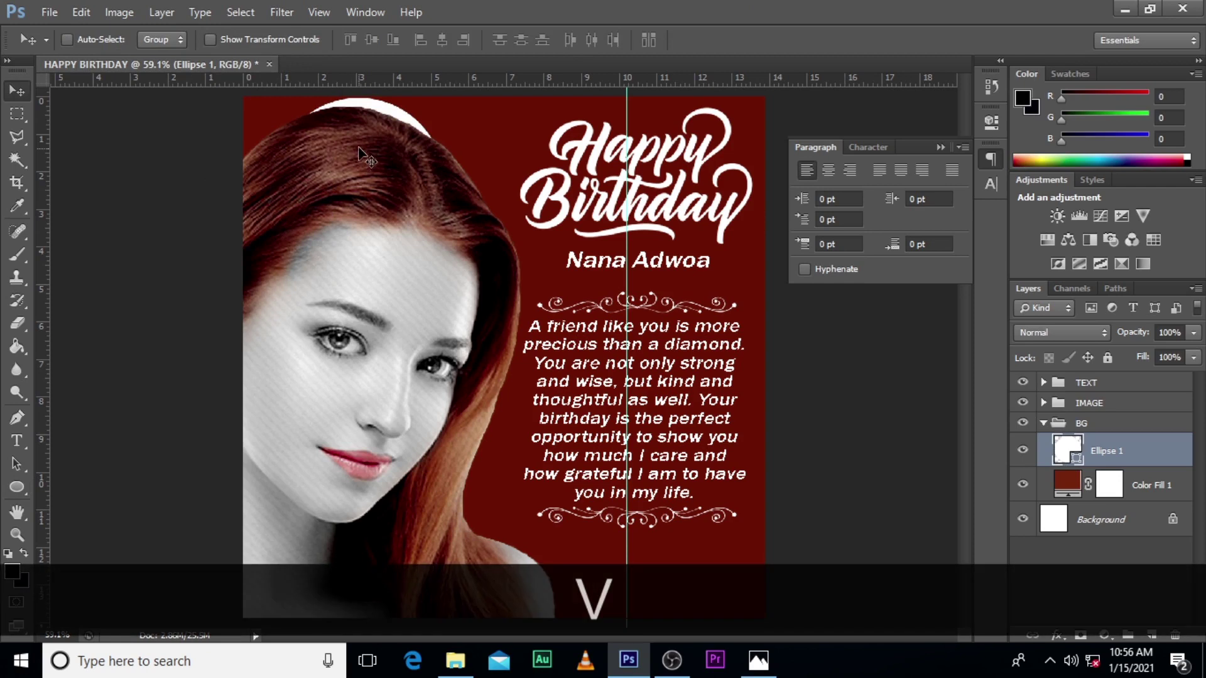
drag(359, 149, 306, 123)
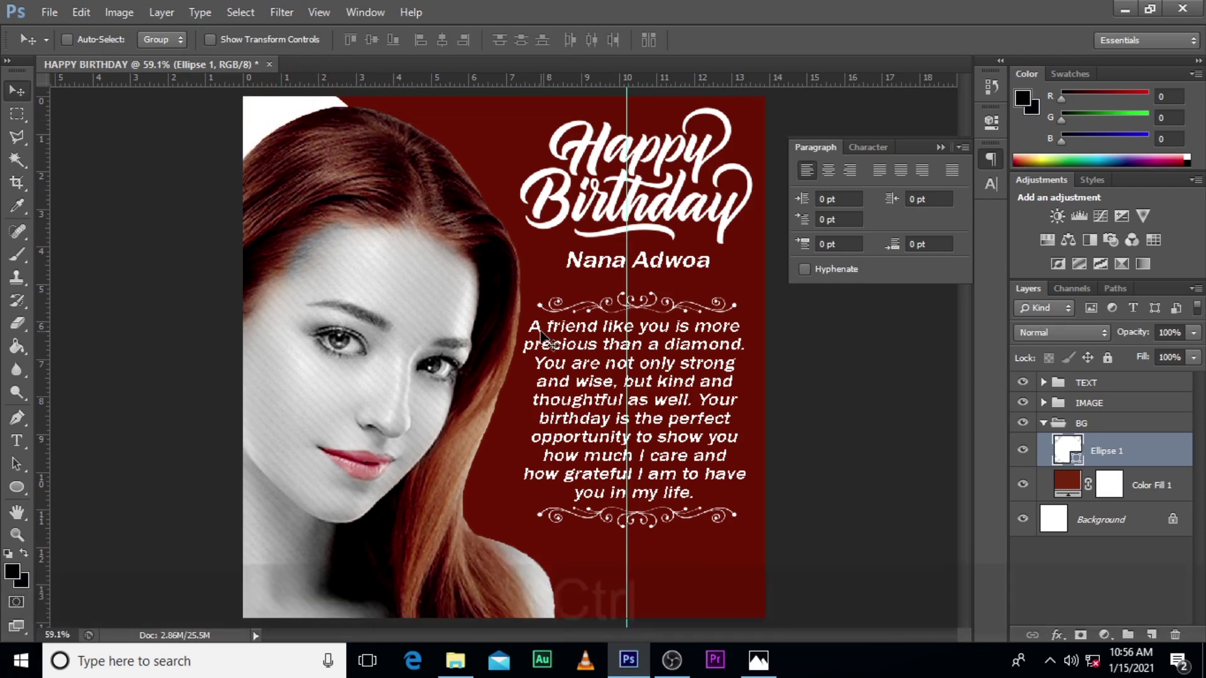
Step: Duplicate the white circle, shrink it, and place it left of the Happy Birthday title
key(ctrl+j)
drag(330, 183, 524, 361)
key(ctrl+t)
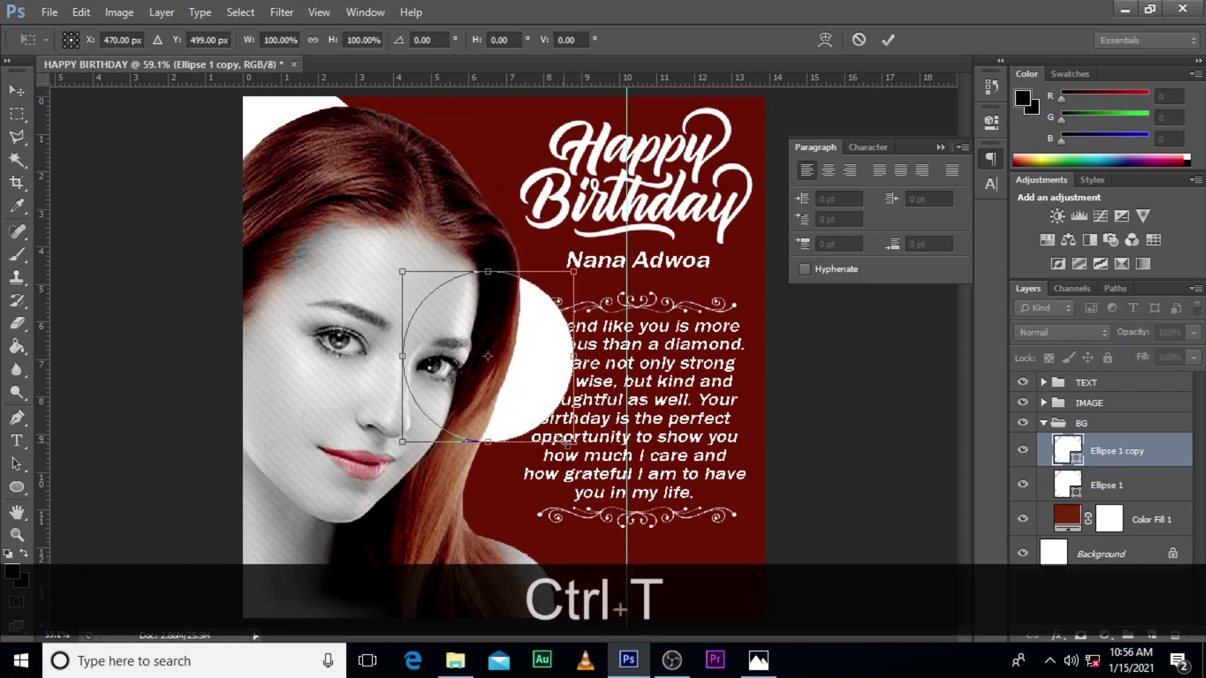
drag(574, 441, 496, 143)
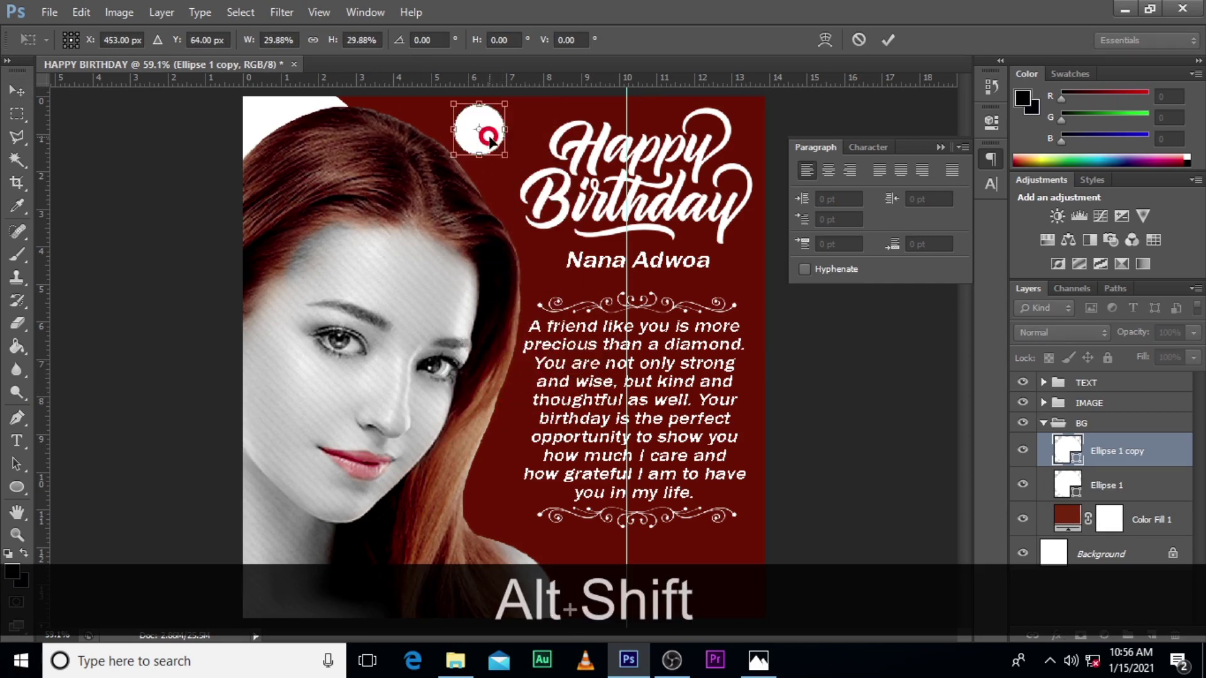
key(Return)
Step: Duplicate the small circle and place the copy beside the name Nana Adwoa
key(ctrl+j)
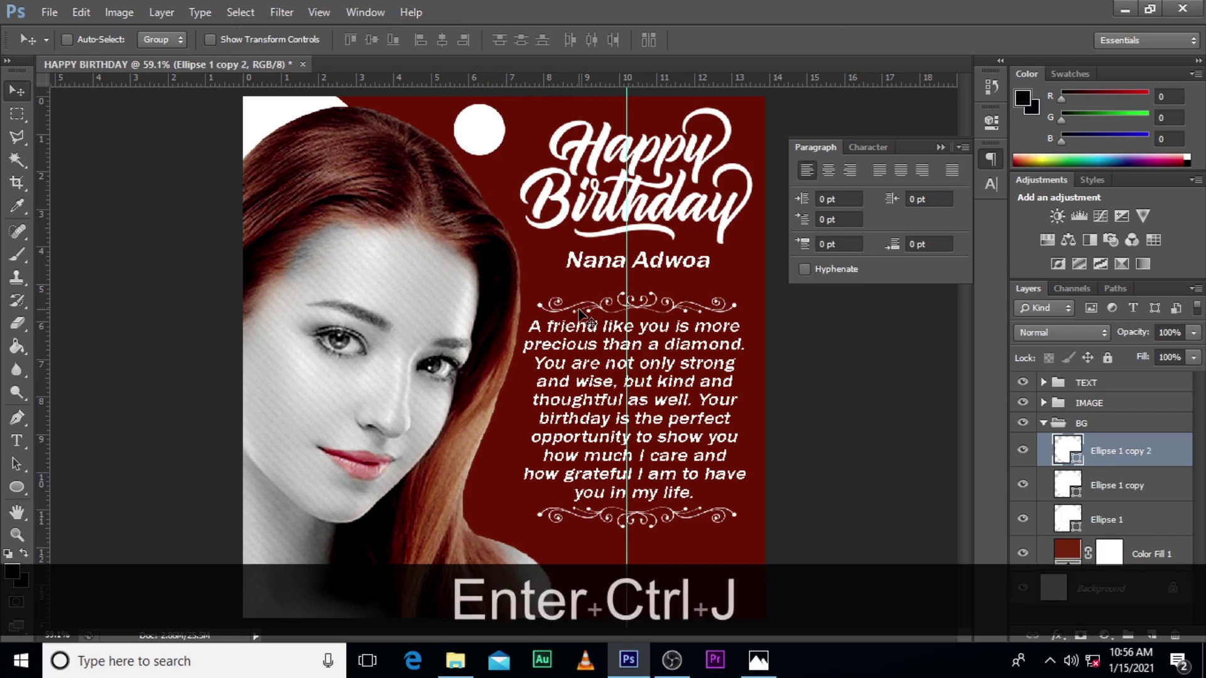
drag(489, 151, 724, 281)
key(ctrl+t)
key(Return)
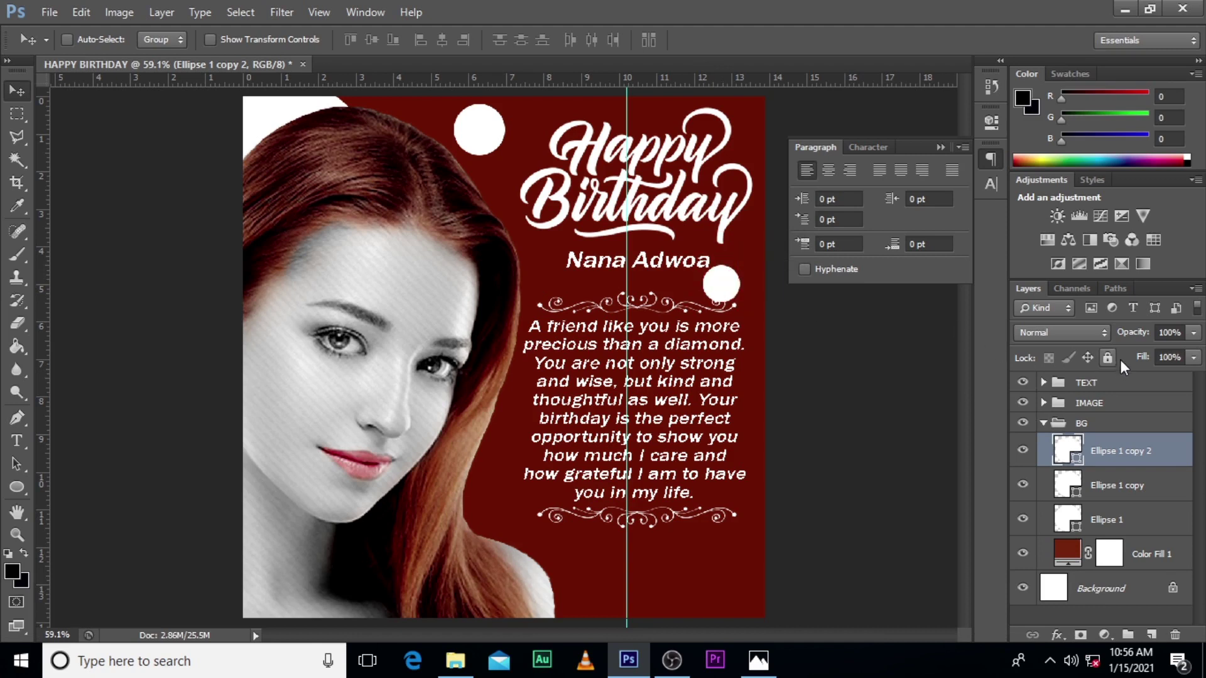
Step: Set the circle beside the name to 46% opacity and add a smaller half-size copy next to it
click(1193, 333)
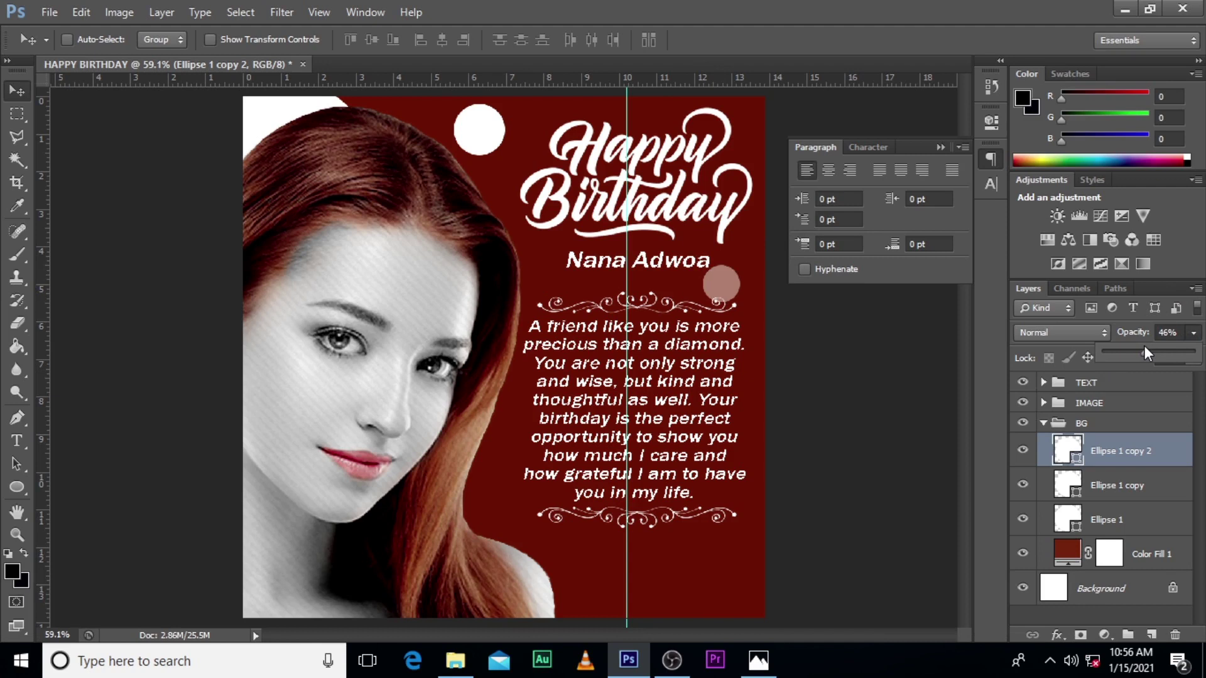
drag(1144, 346, 1142, 345)
key(ctrl+j)
key(ctrl+t)
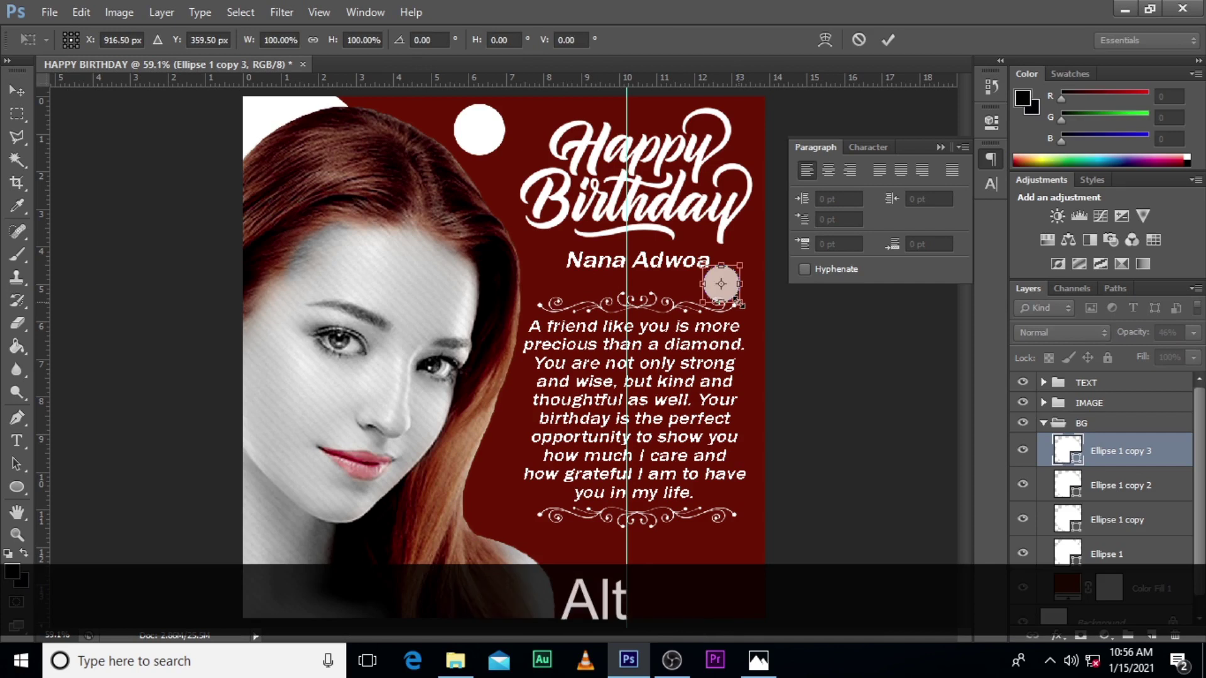
mouse_move(740, 265)
mouse_down()
mouse_move(749, 310)
mouse_move(749, 265)
mouse_up()
key(alt+shift+Return)
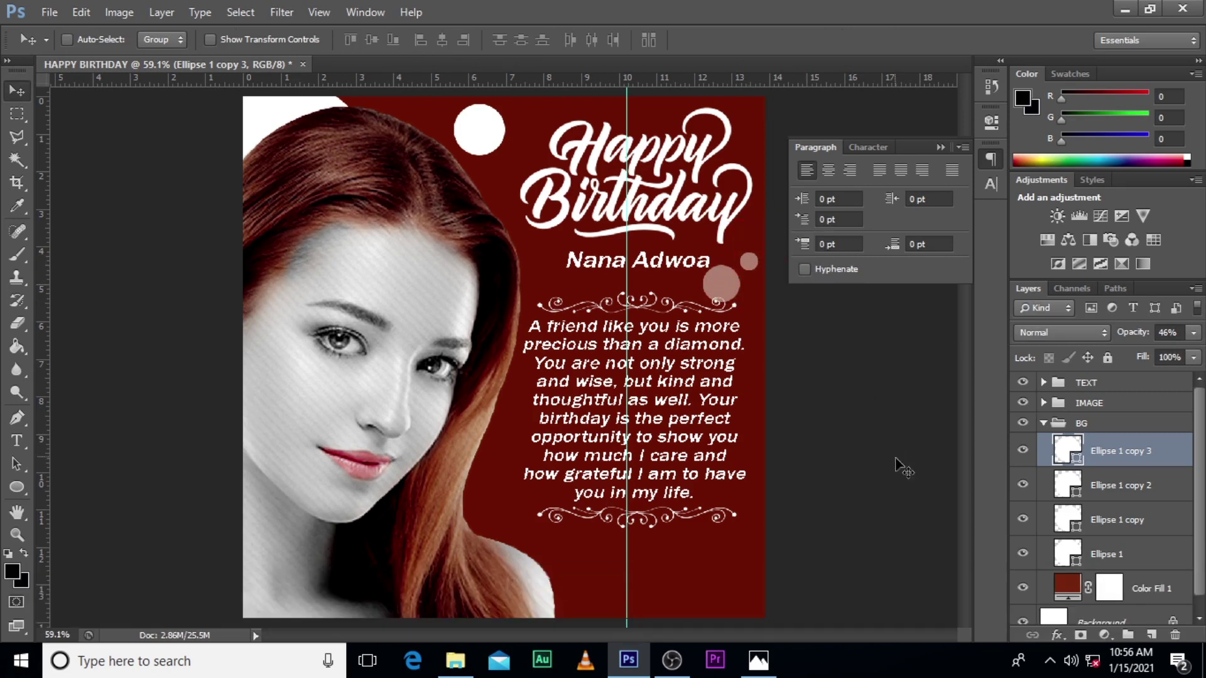
Step: Add a circle copy enlarged to 266% at the bottom-right, set to 100% opacity
click(1106, 491)
key(ctrl+j)
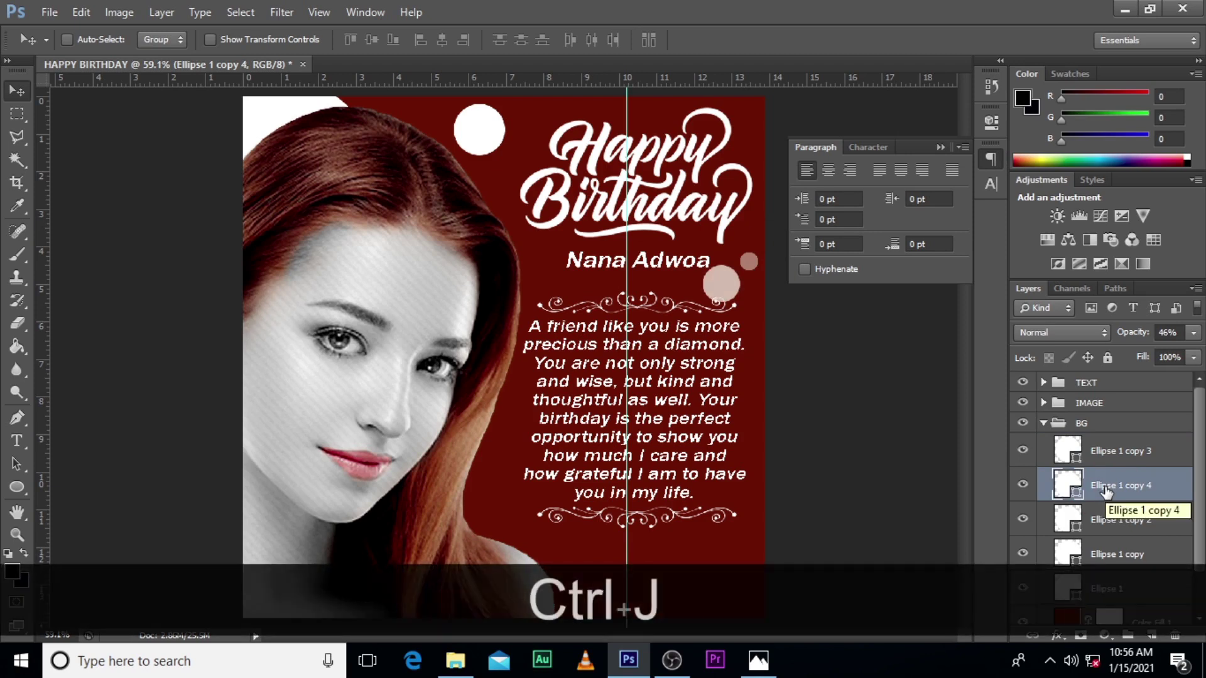
drag(720, 275, 733, 541)
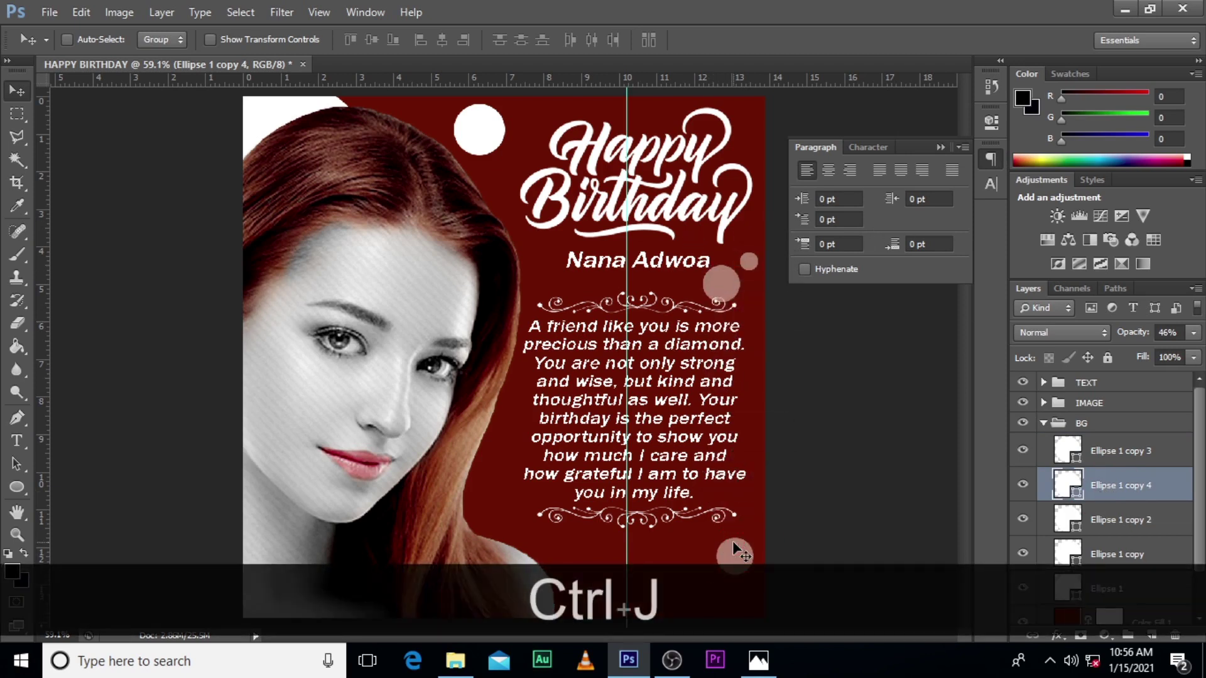
key(ctrl+t)
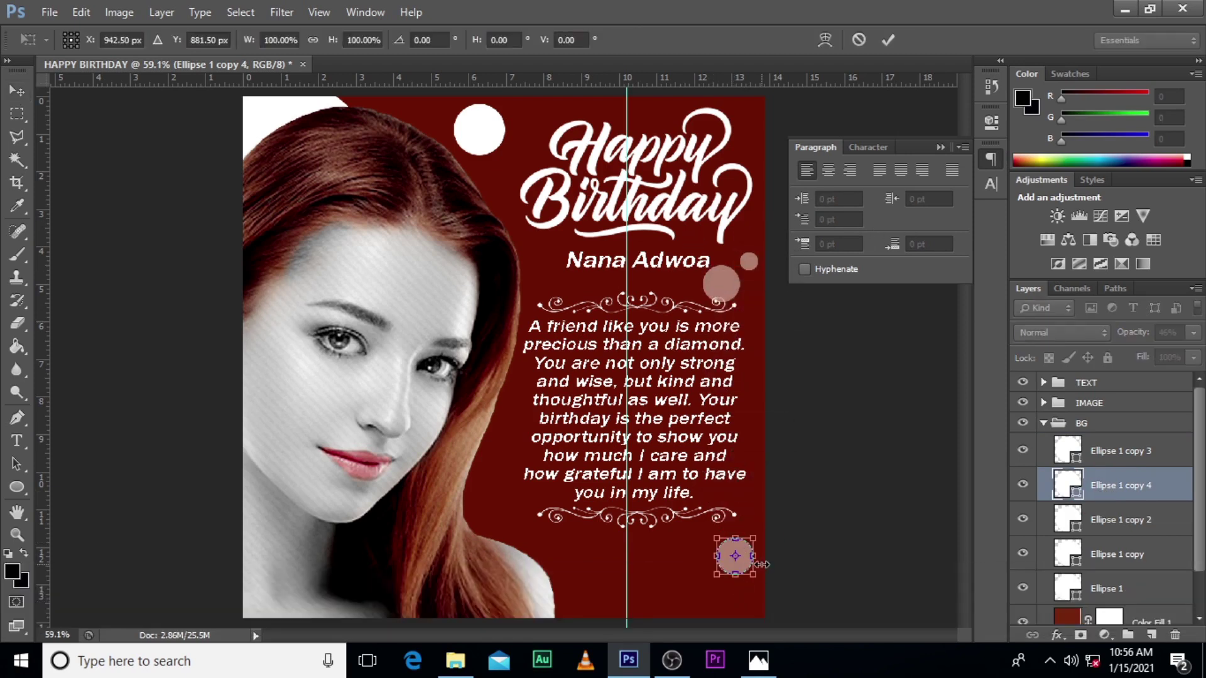
drag(756, 576, 792, 619)
key(Return)
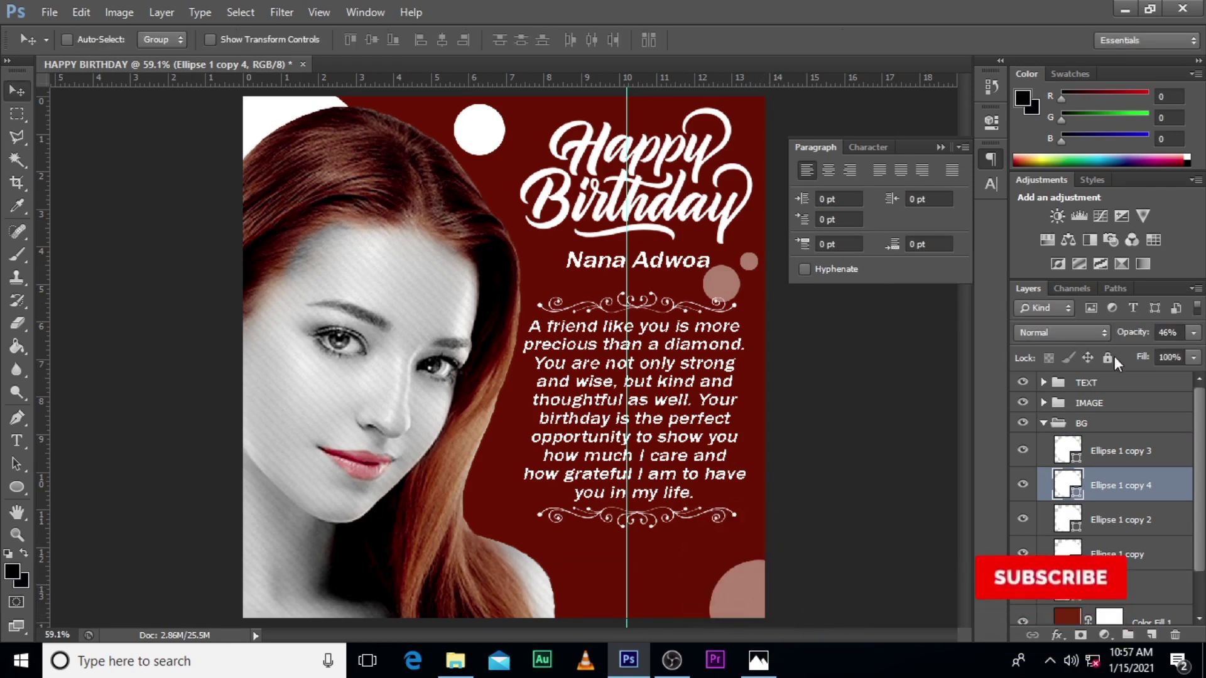
click(1193, 332)
drag(1149, 352, 1200, 353)
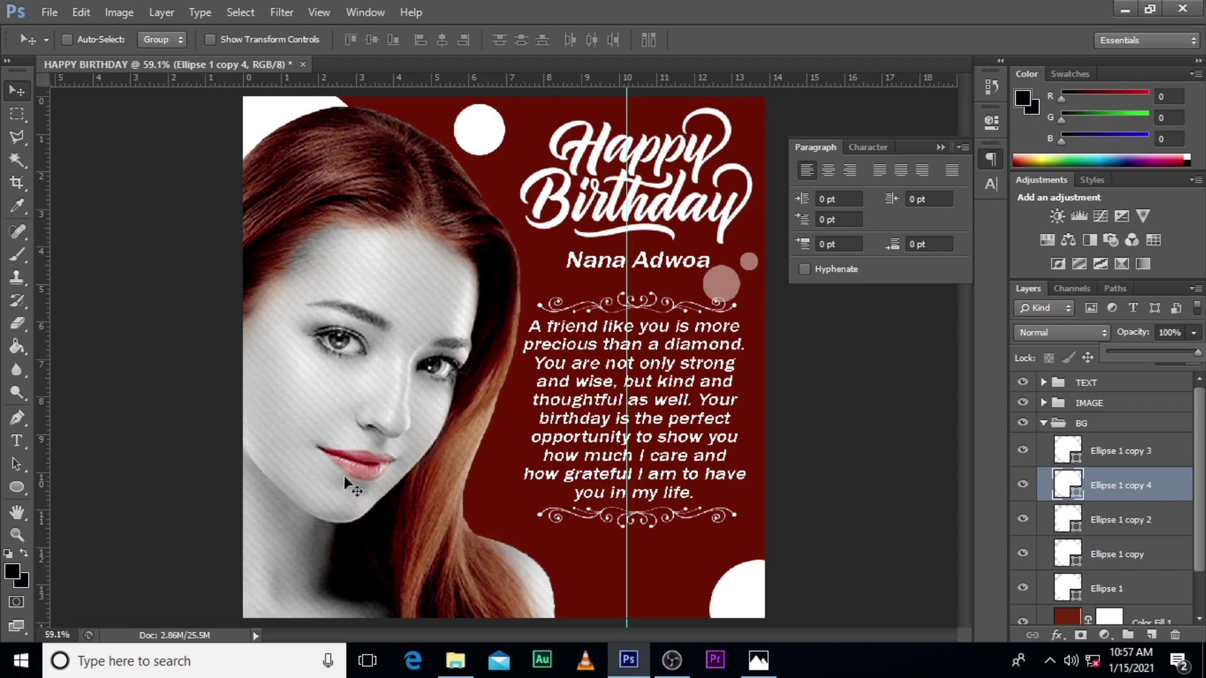
Step: Draw a small square near the bottom of the flyer, just left of the centre guide
click(1044, 423)
key(b)
click(1081, 423)
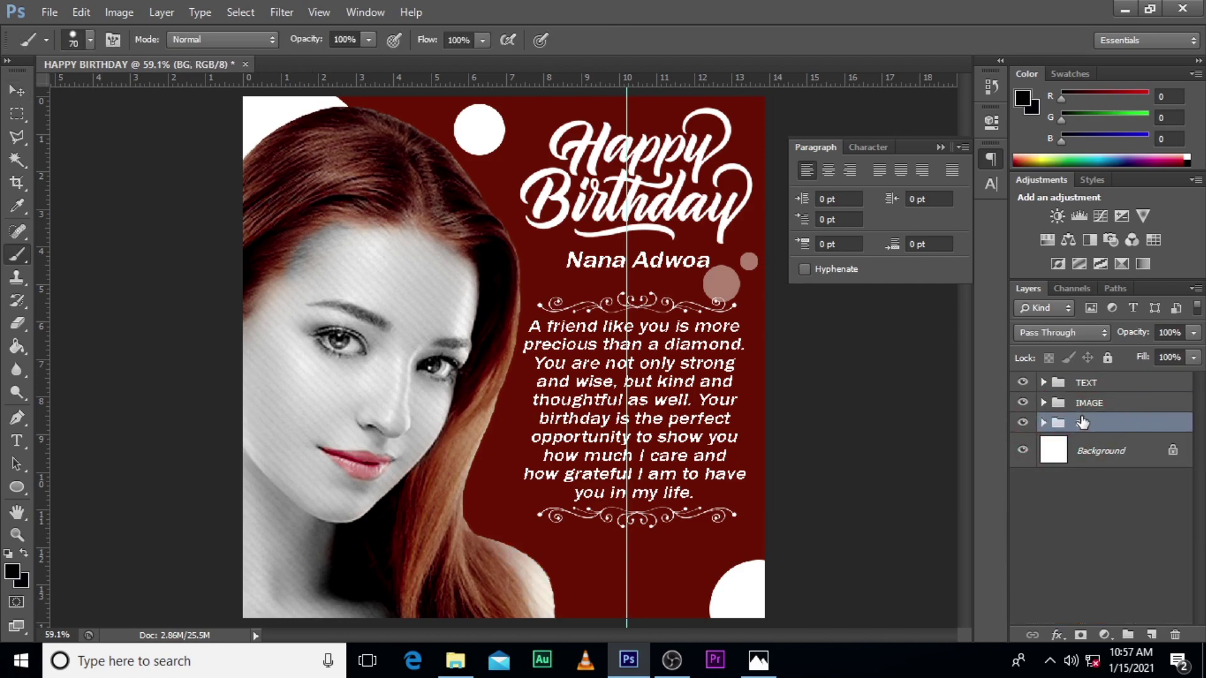
key(t)
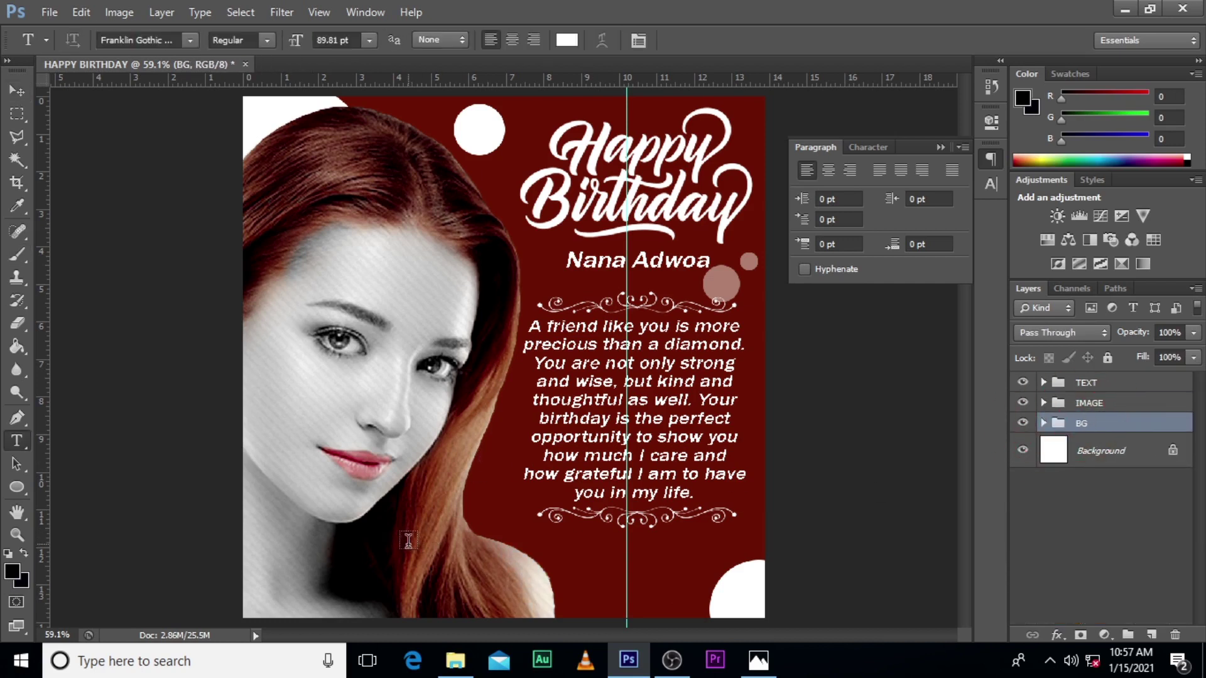
drag(29, 475, 80, 485)
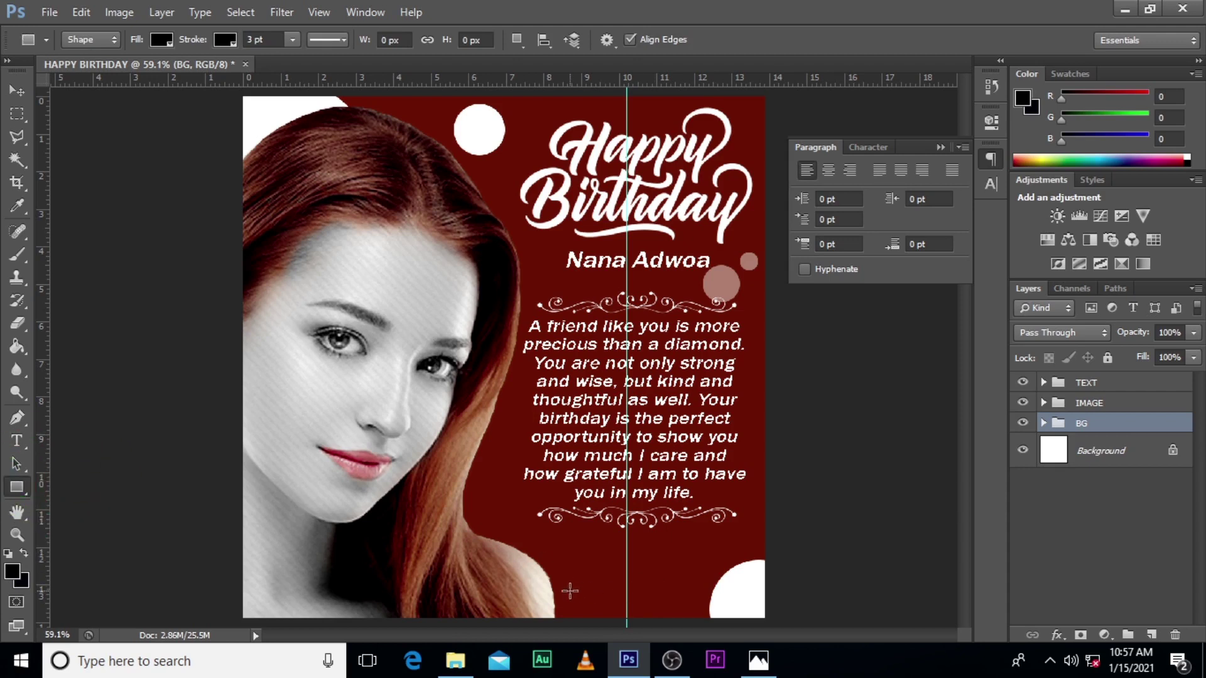
drag(570, 591, 619, 622)
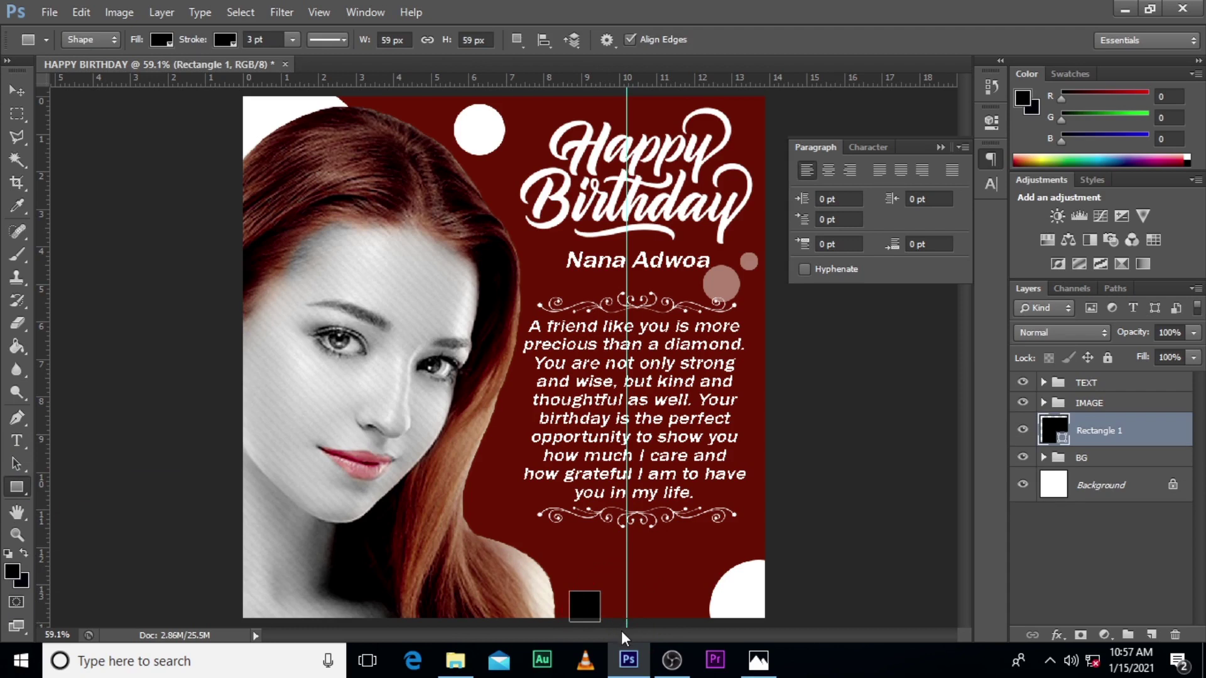
key(t)
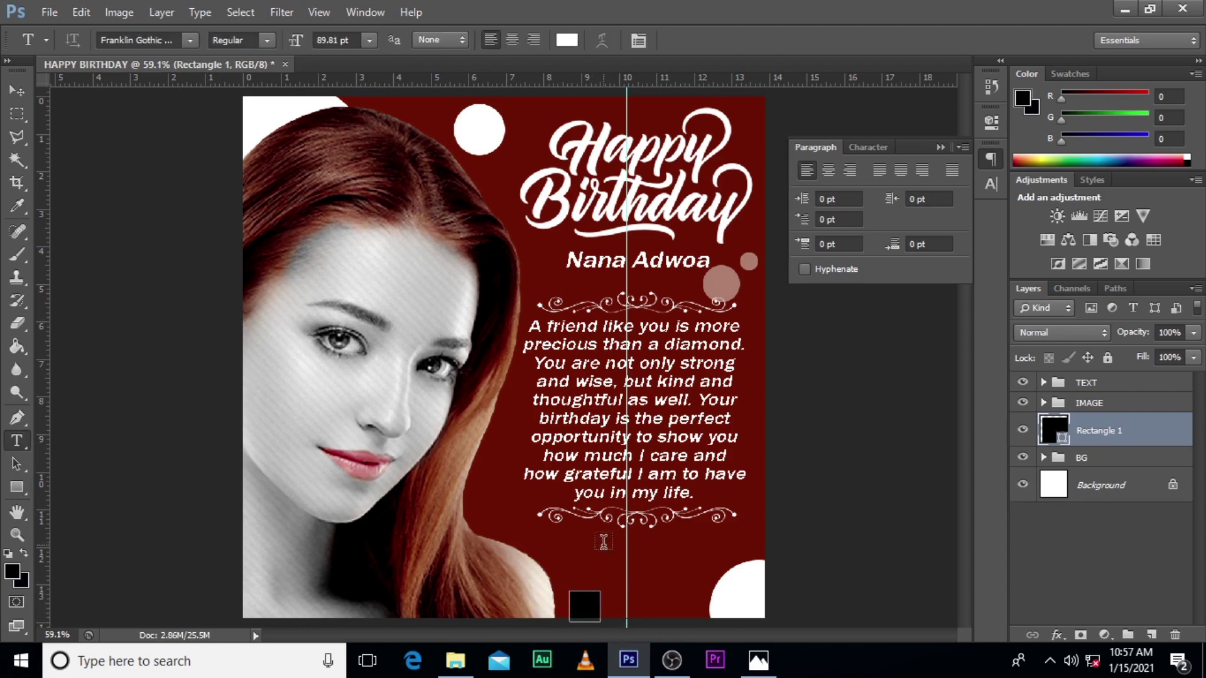
key(v)
drag(604, 542, 598, 528)
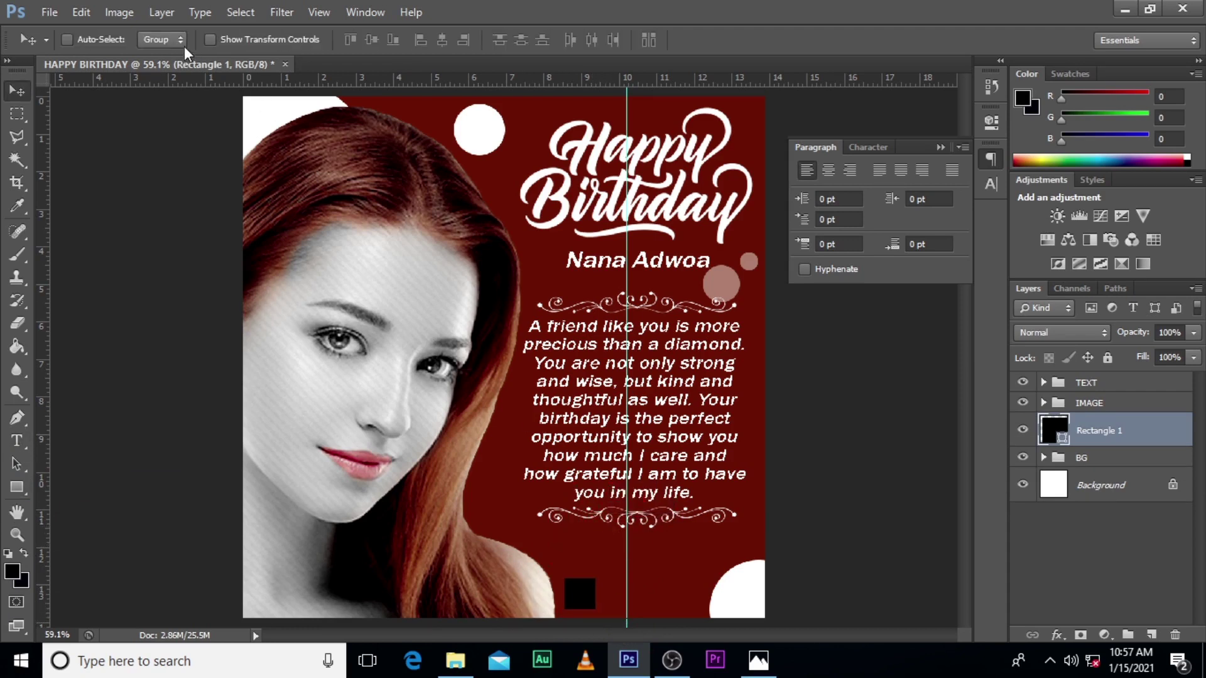
Step: Give the square a white fill and no outline
key(u)
click(159, 39)
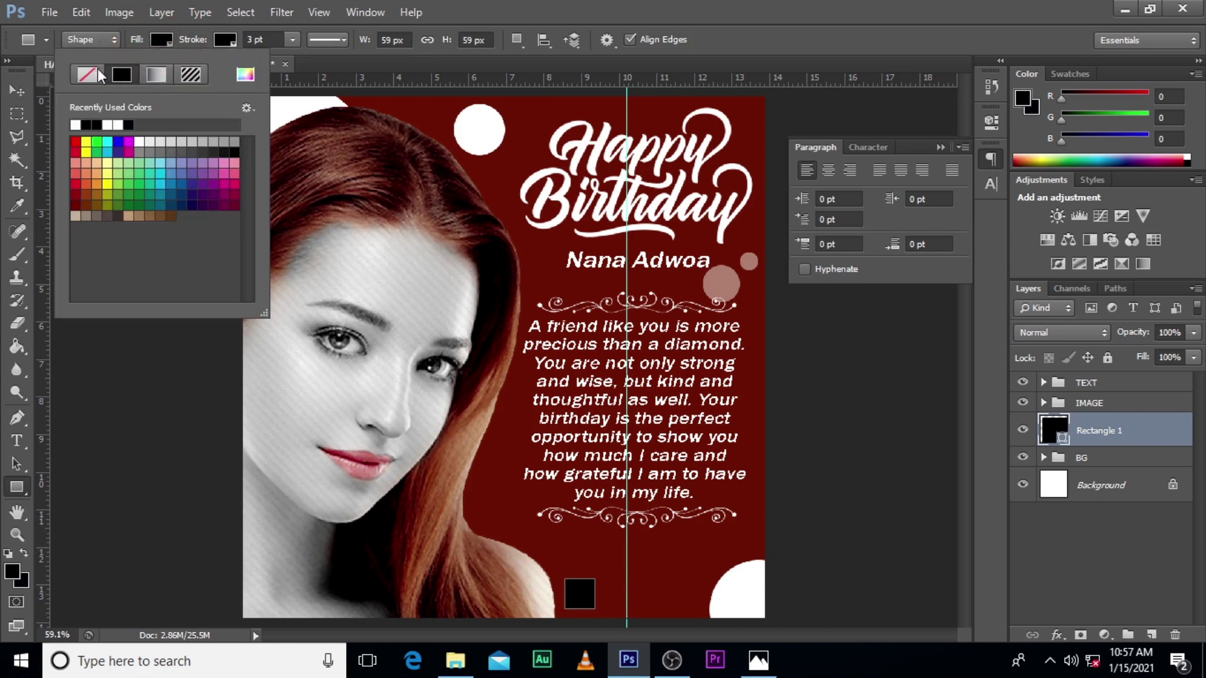
click(75, 125)
click(225, 39)
click(225, 39)
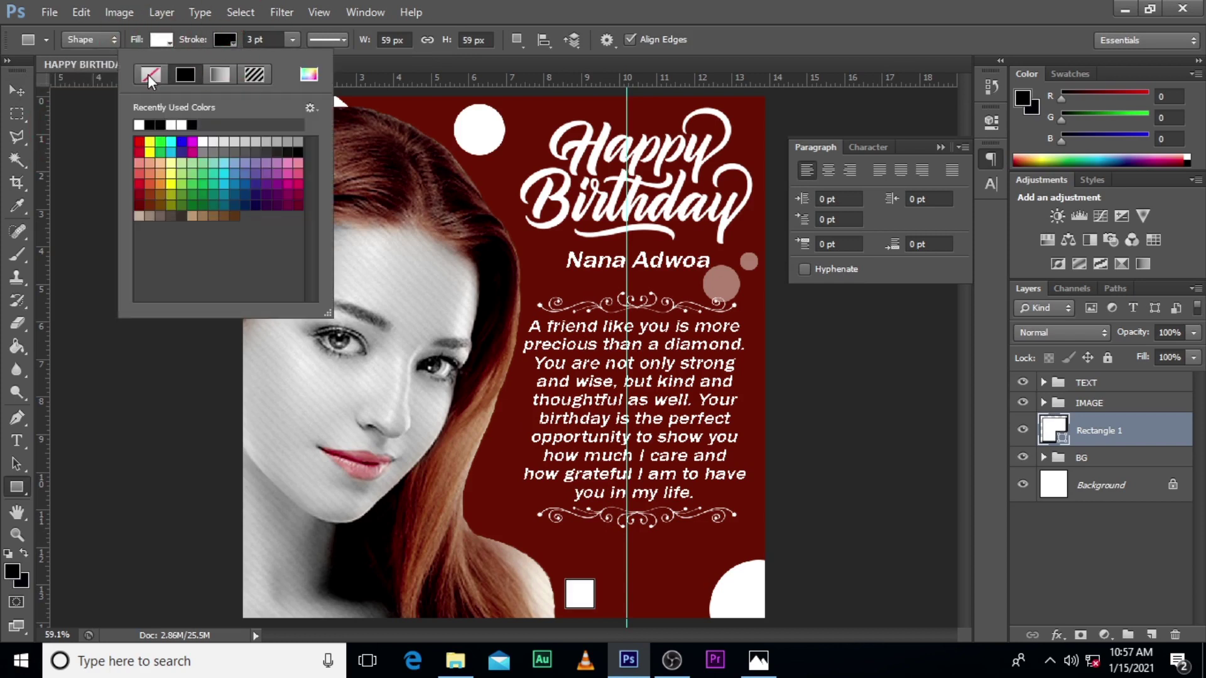
click(148, 74)
click(619, 10)
Step: Type '16' below the message, scale it to about 55%, and move it onto the white square
key(t)
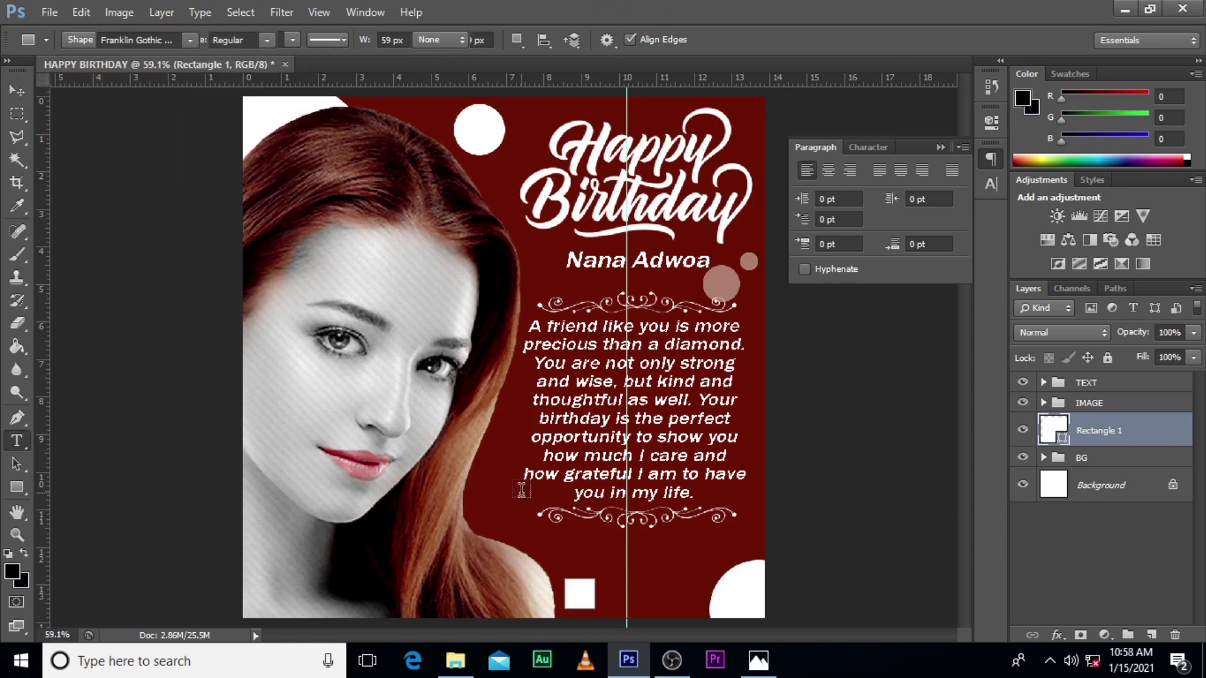
click(625, 568)
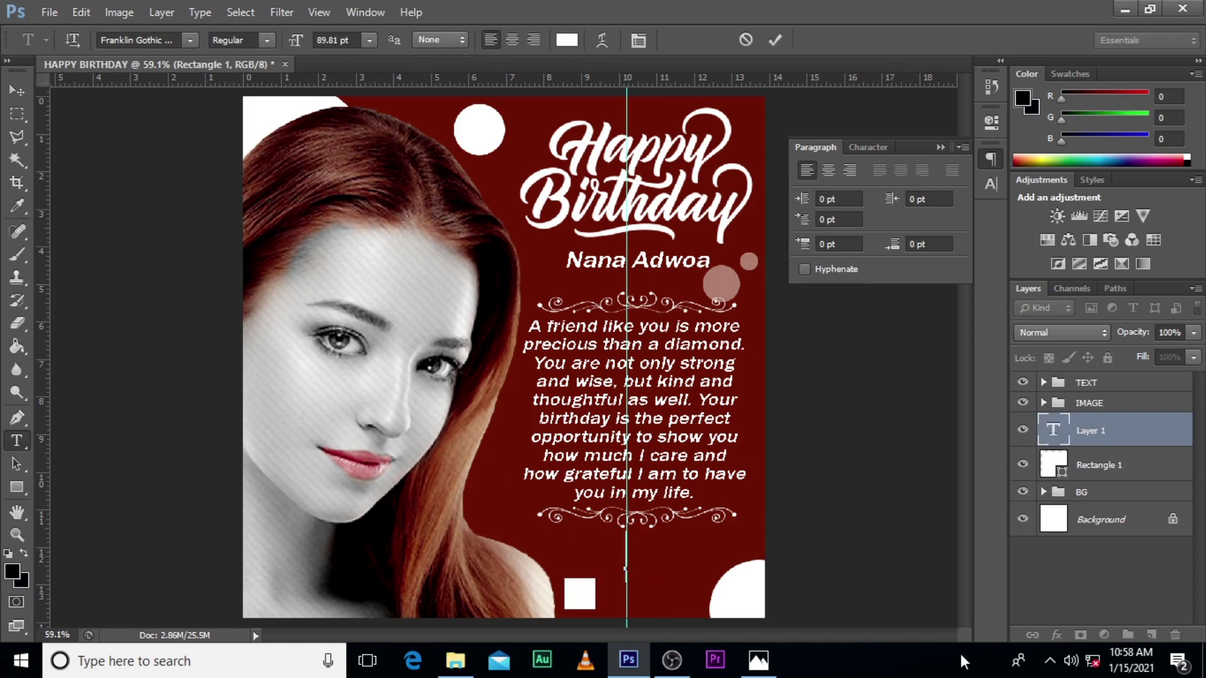
text(16)
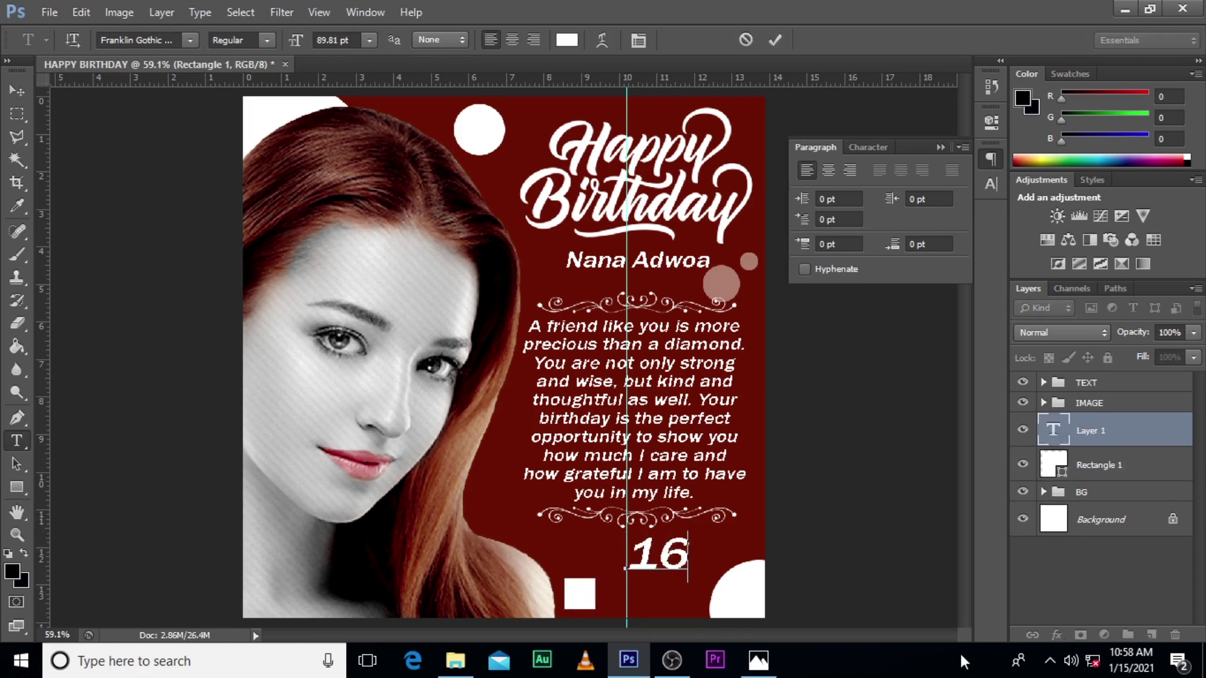
click(1111, 422)
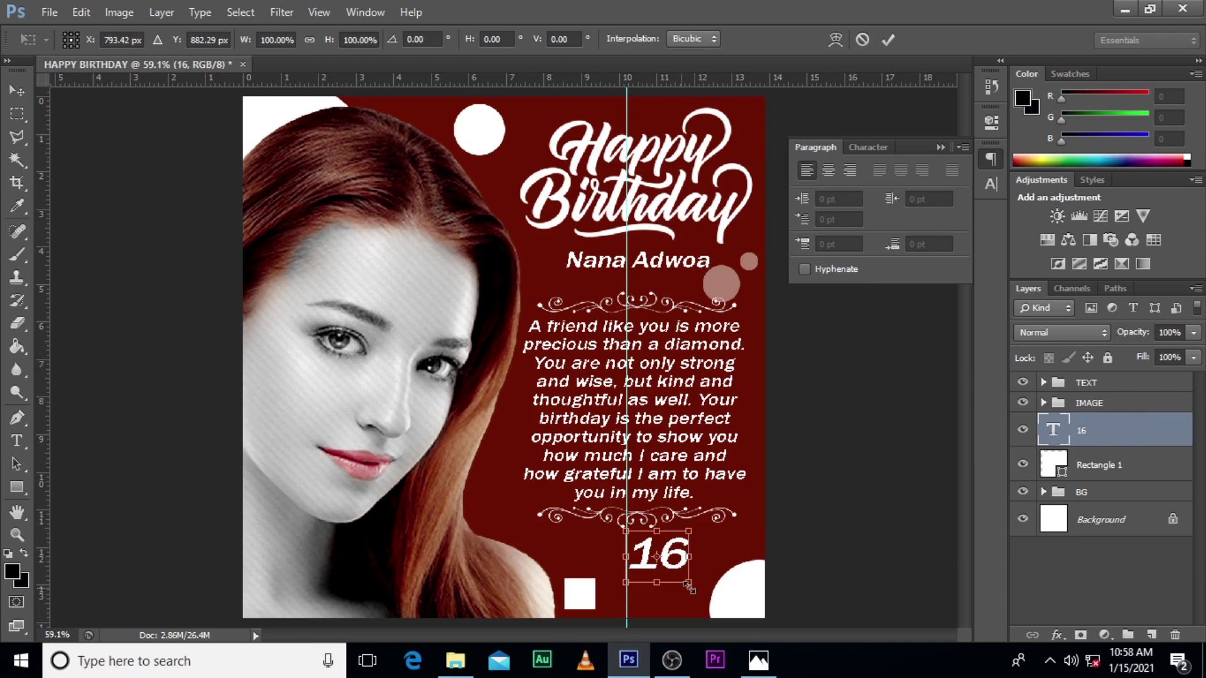
drag(691, 584, 684, 576)
key(Return)
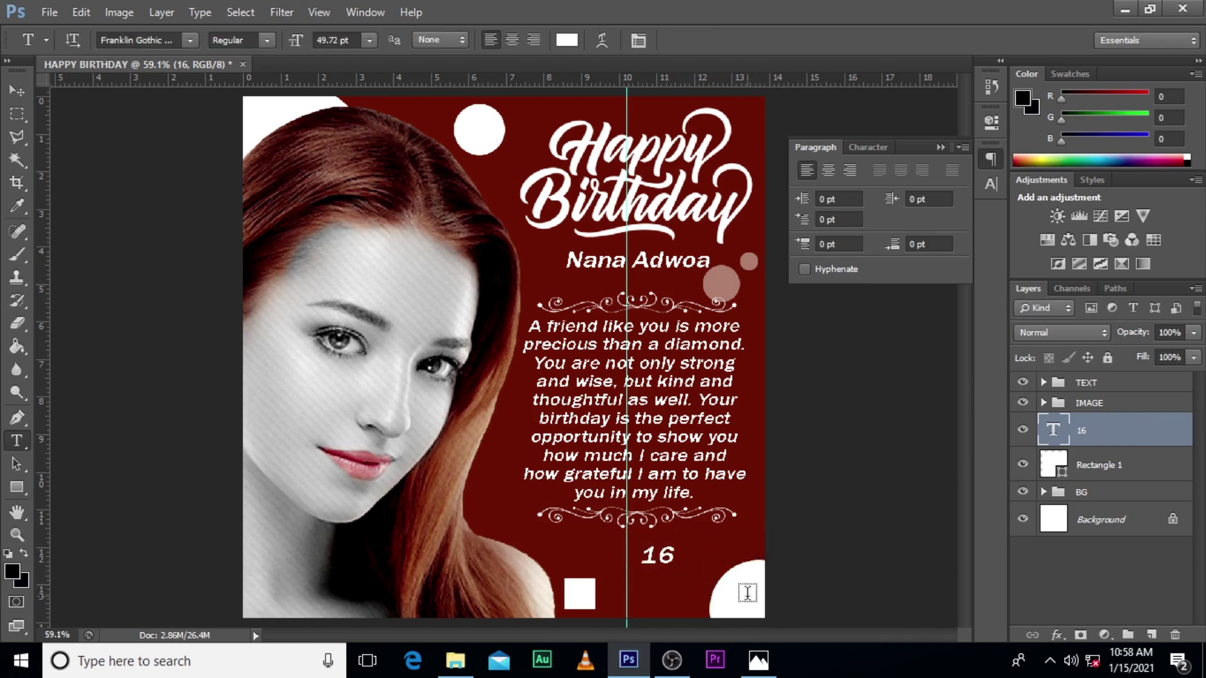
key(v)
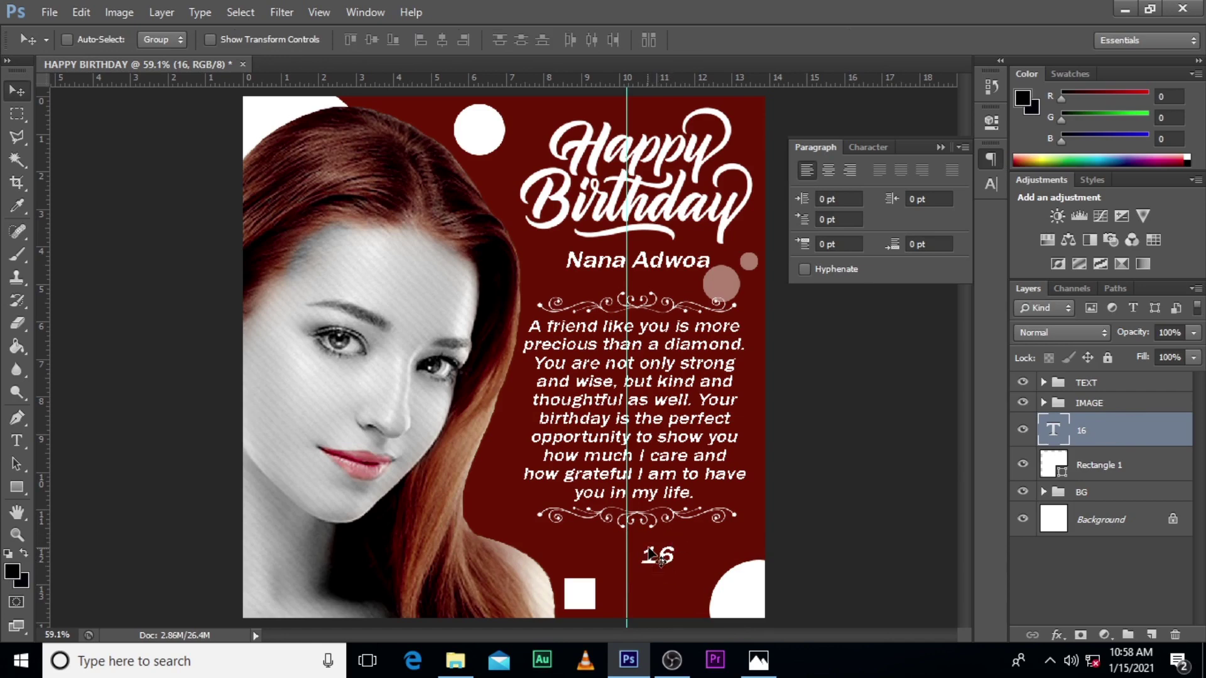
drag(654, 570, 588, 600)
Step: Make the 16 black (000000), scale it to fit the square, and duplicate the layer
click(867, 148)
click(917, 251)
text(000000)
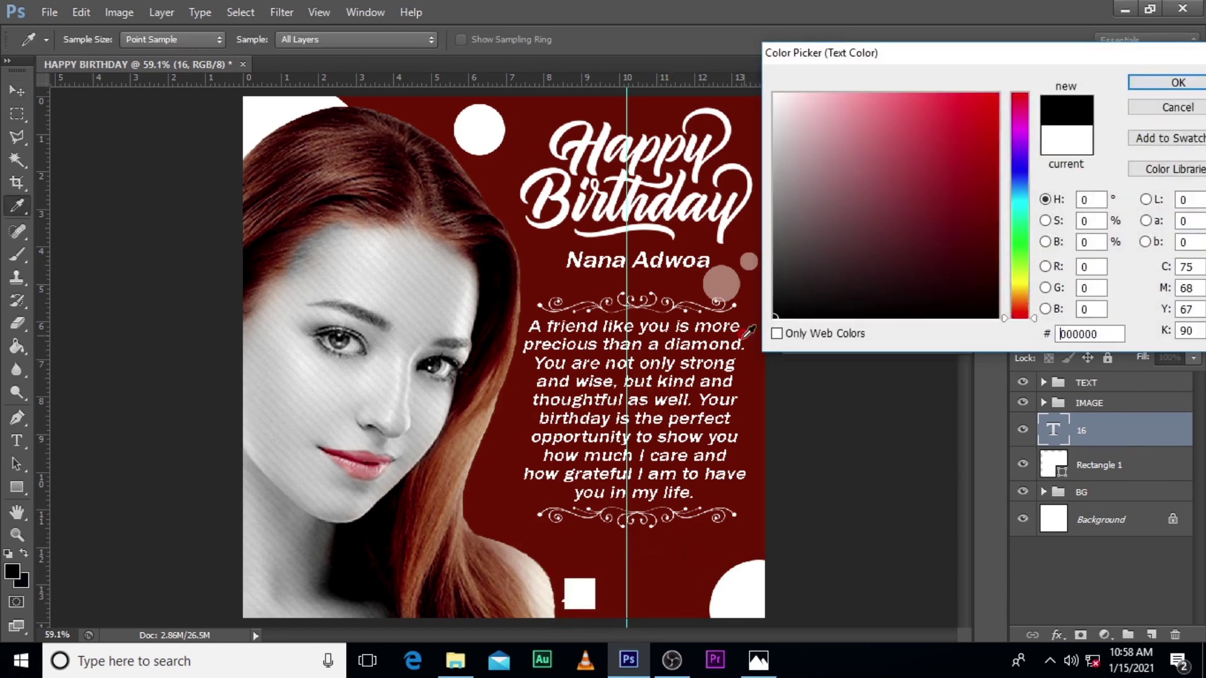
click(1178, 83)
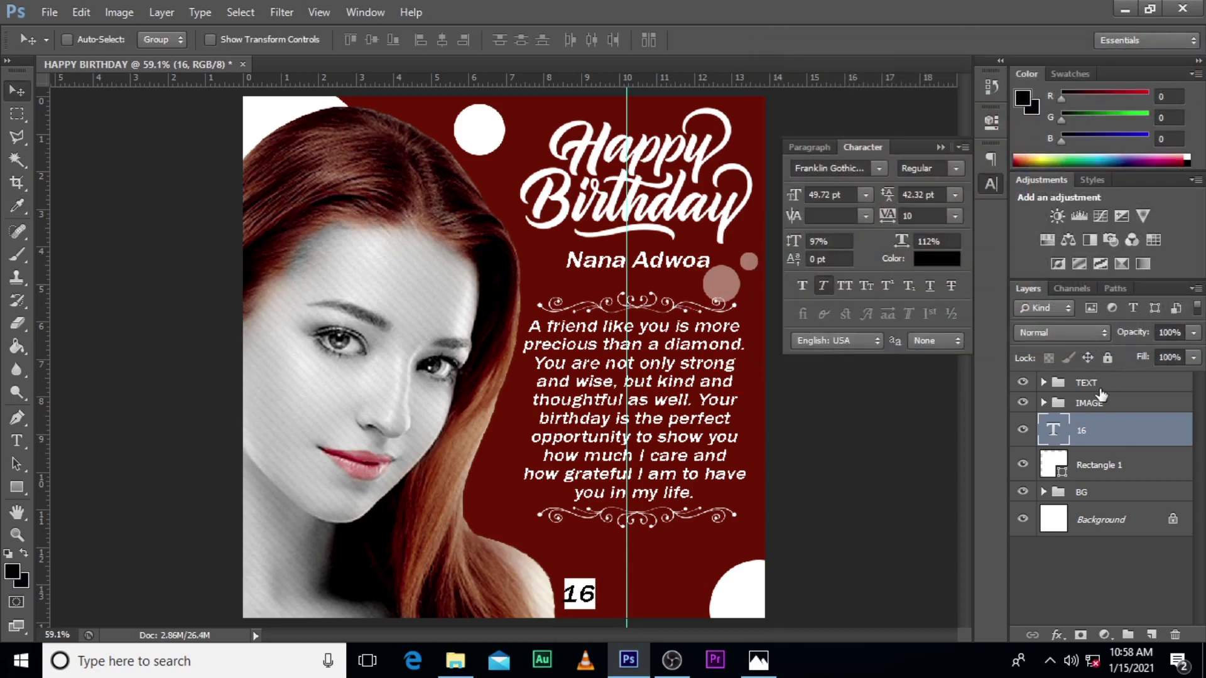
key(ctrl+t)
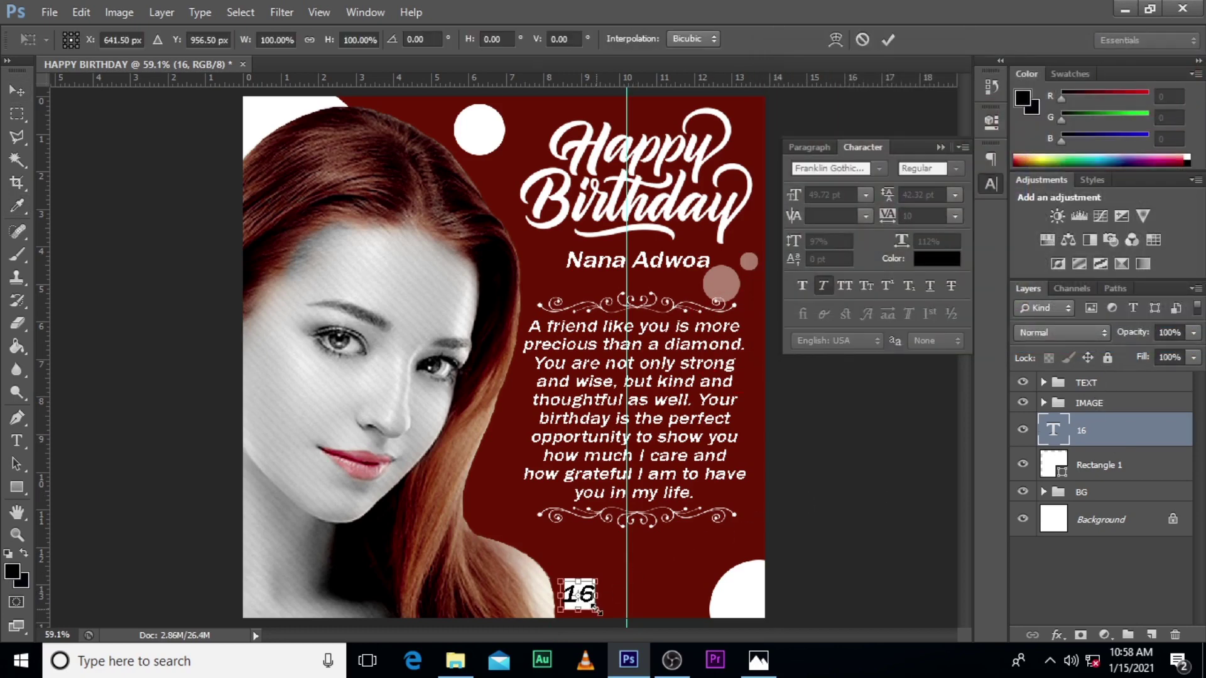
drag(598, 611, 596, 607)
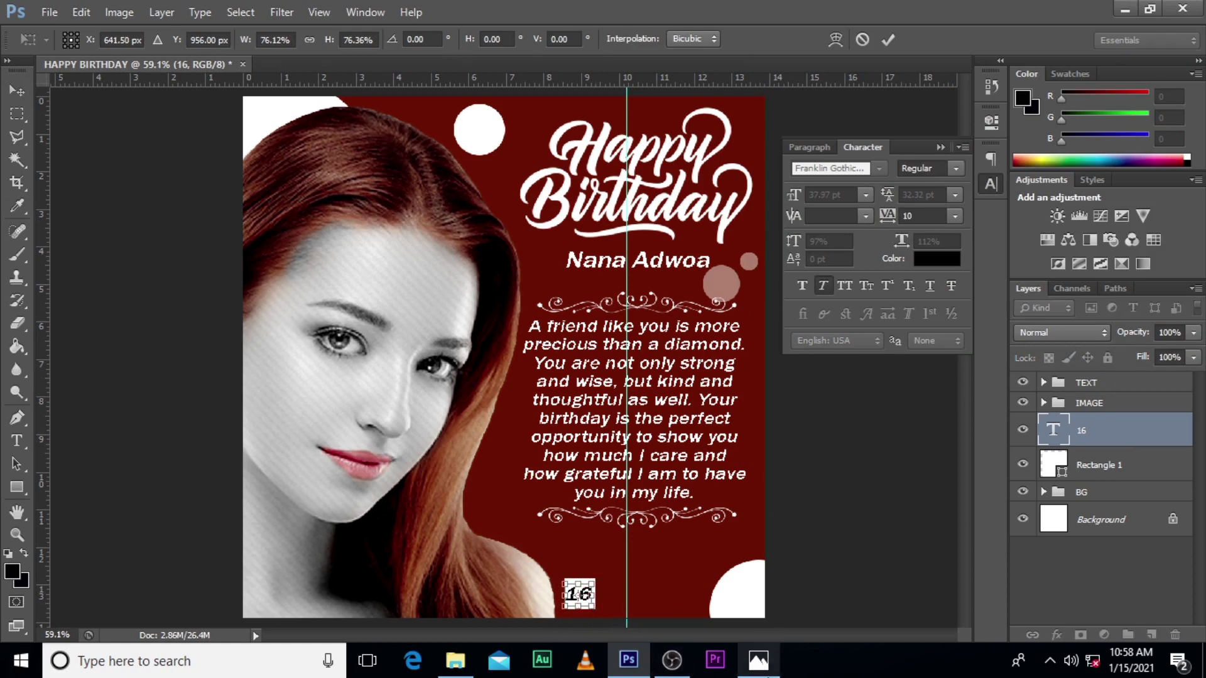
key(Return)
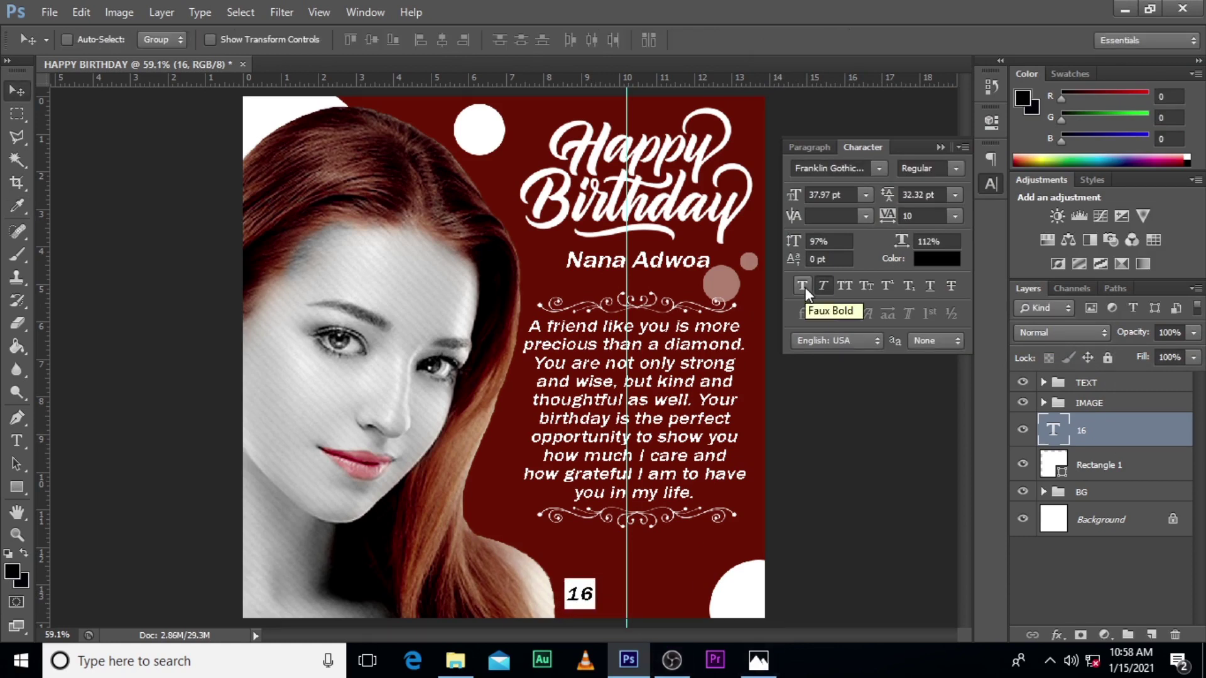
key(ctrl+j)
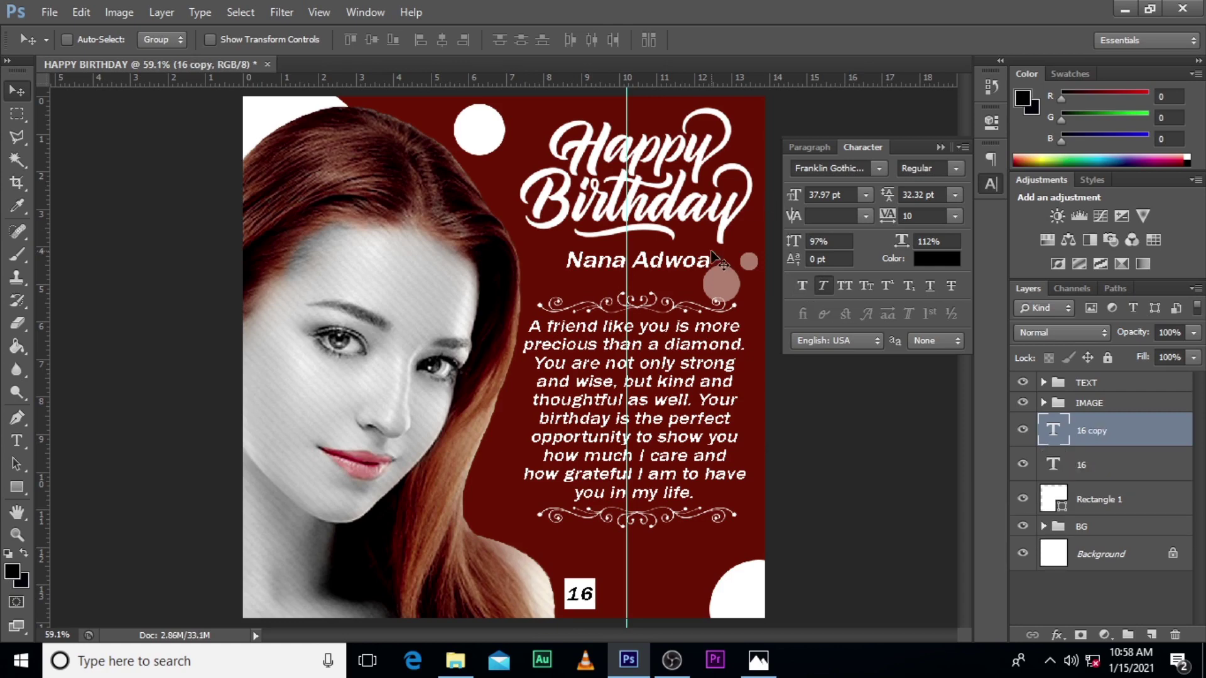
Step: Move the copied 16 right of the box and change its text to JUNE
drag(588, 606, 605, 591)
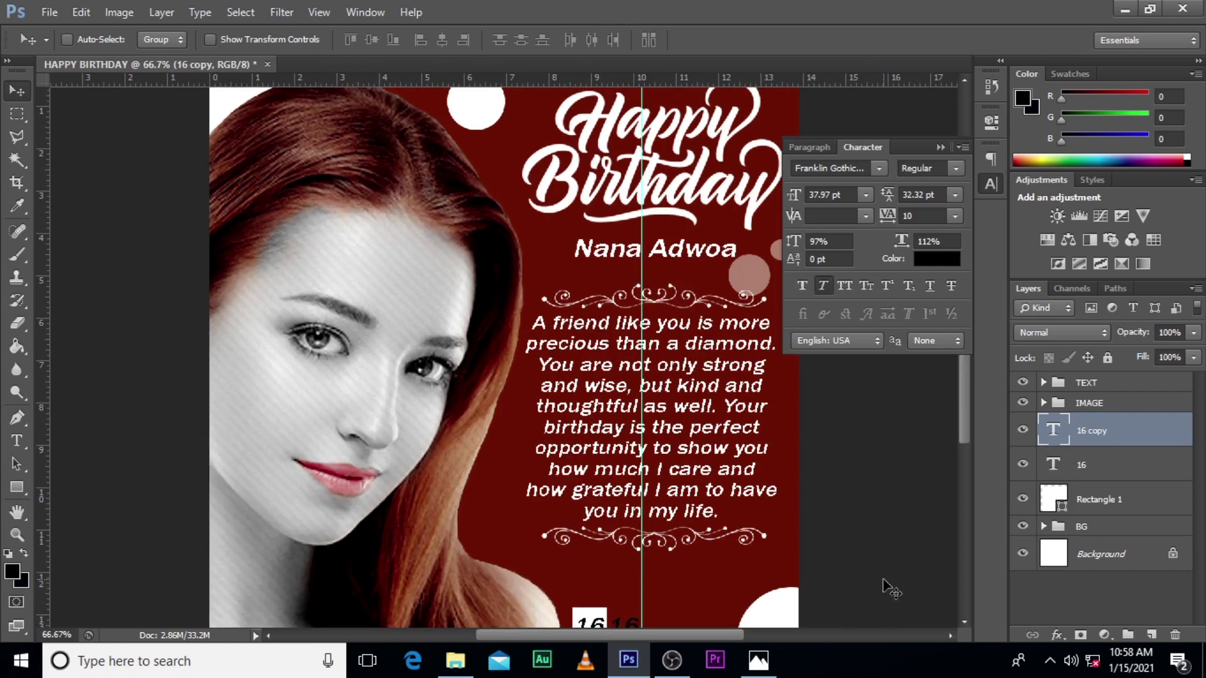
key(ctrl+plus)
scroll(614, 525, down, 5)
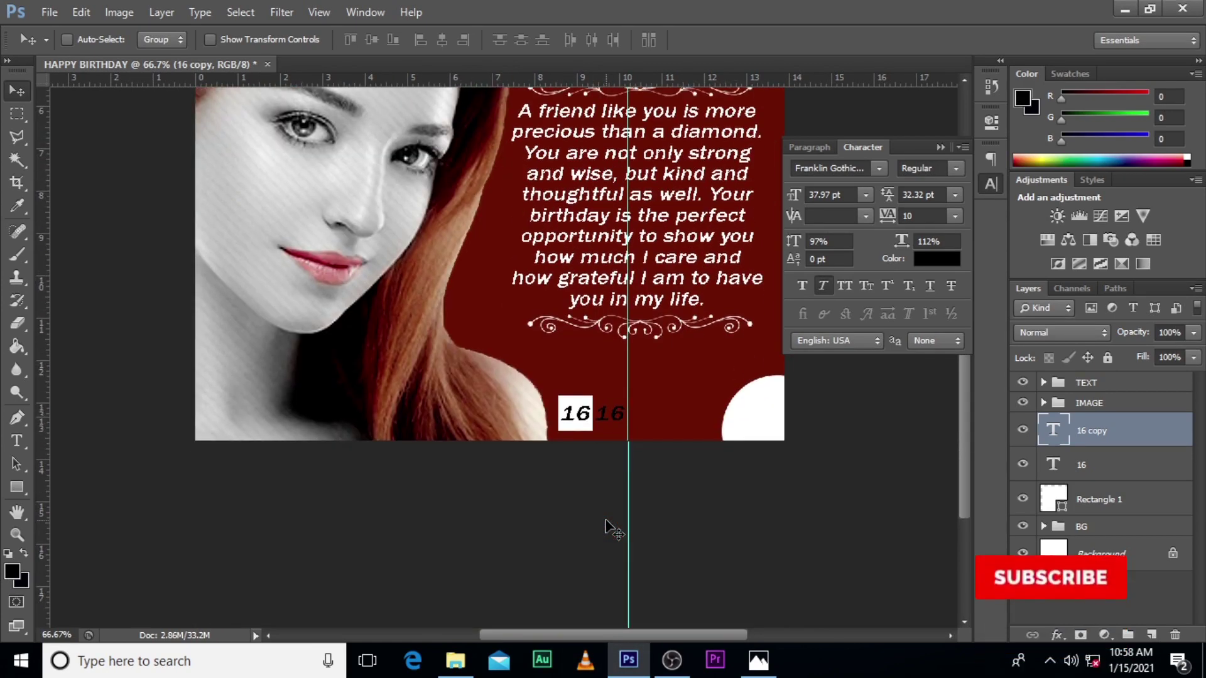
double_click(1055, 431)
key(shift)
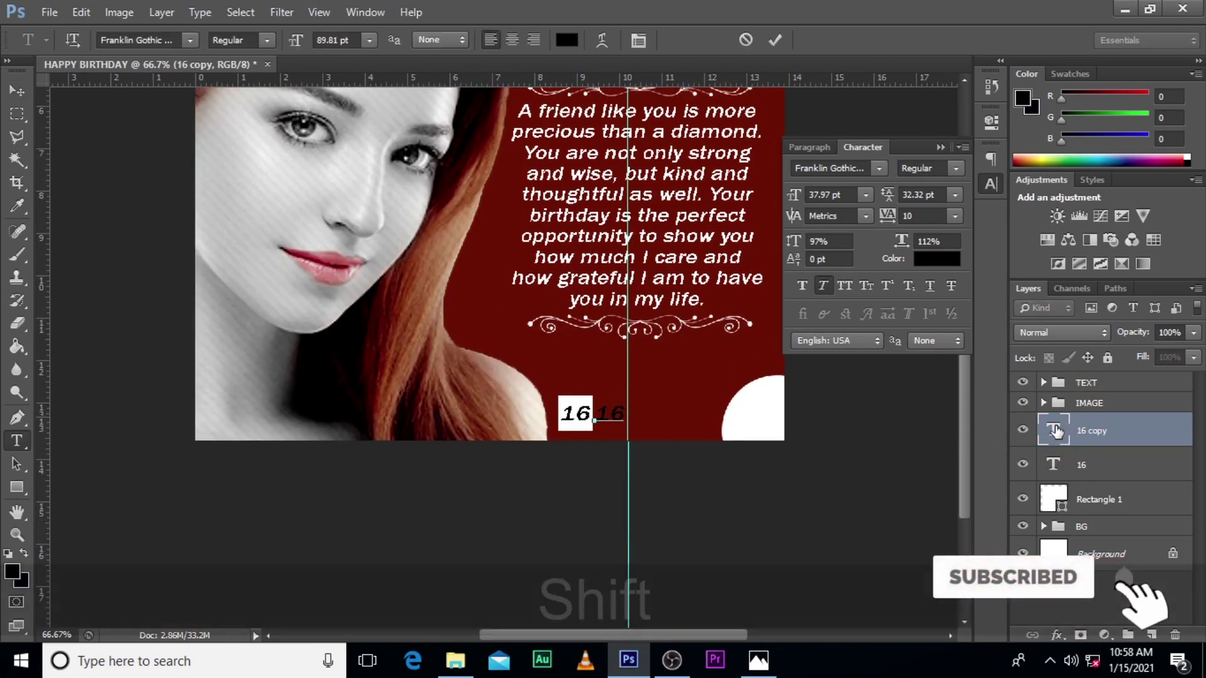
key(Caps_Lock)
text(JUNE)
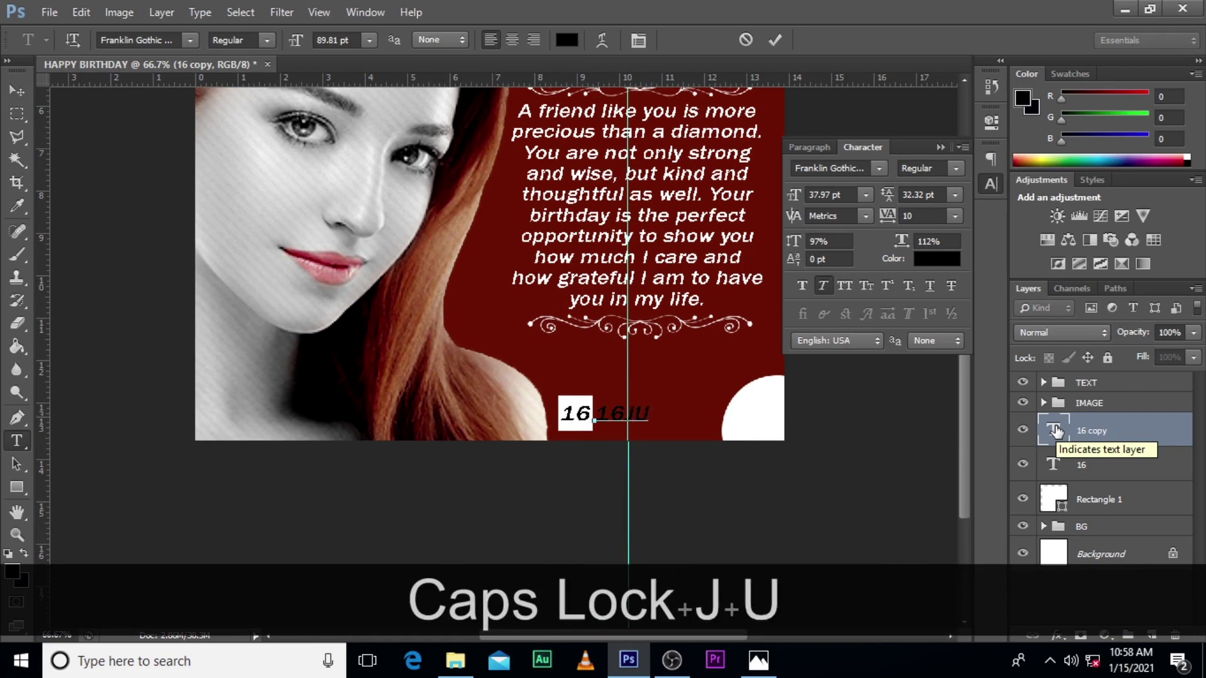
key(Left)
key(Left)
key(Left)
key(Left)
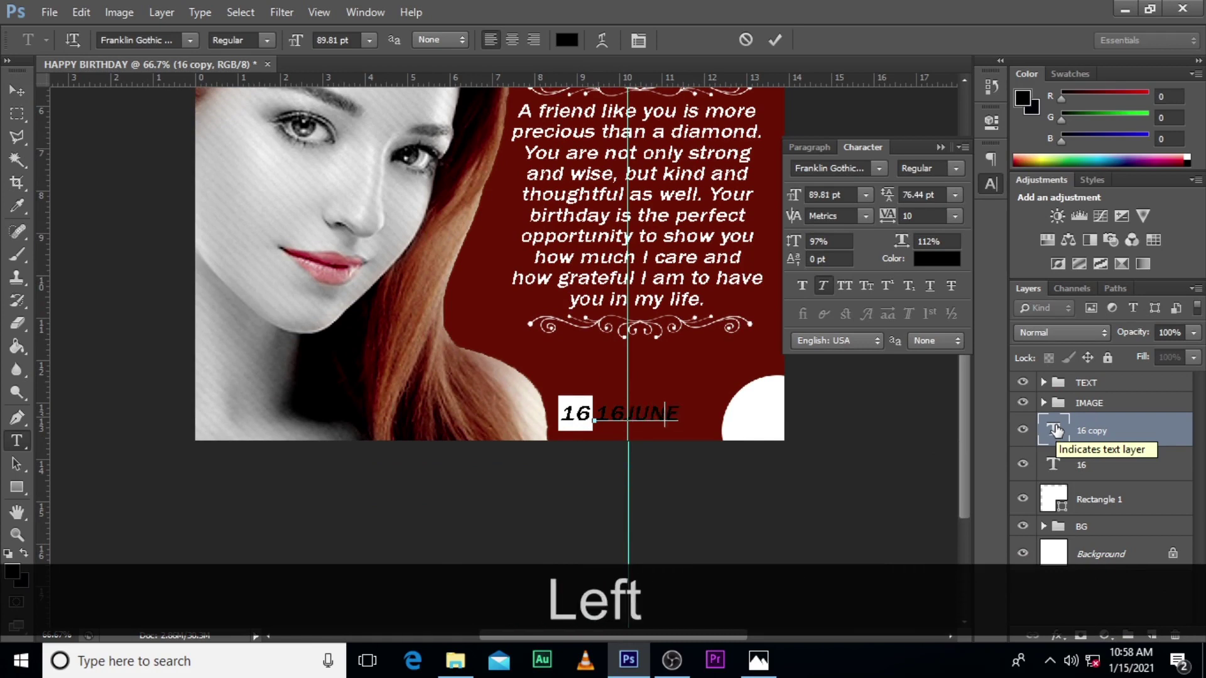
key(BackSpace)
key(BackSpace)
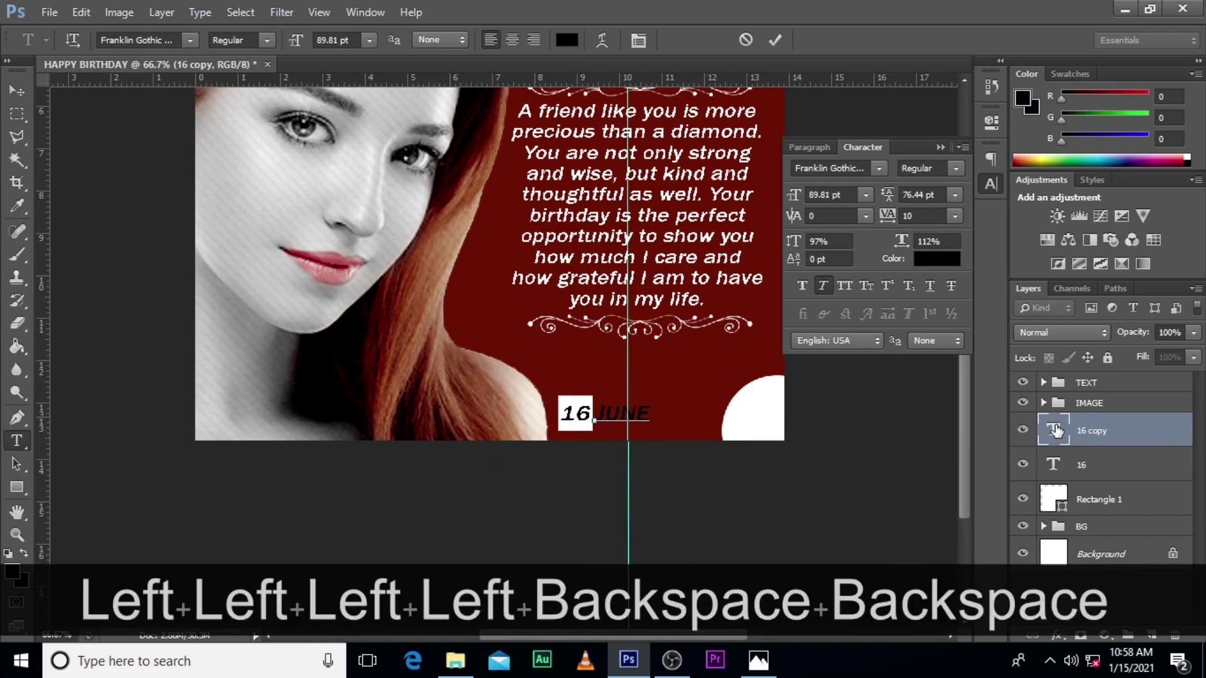
click(1056, 431)
Step: Nudge JUNE slightly right and make its text white
key(Right)
key(Right)
key(Right)
key(Right)
key(Right)
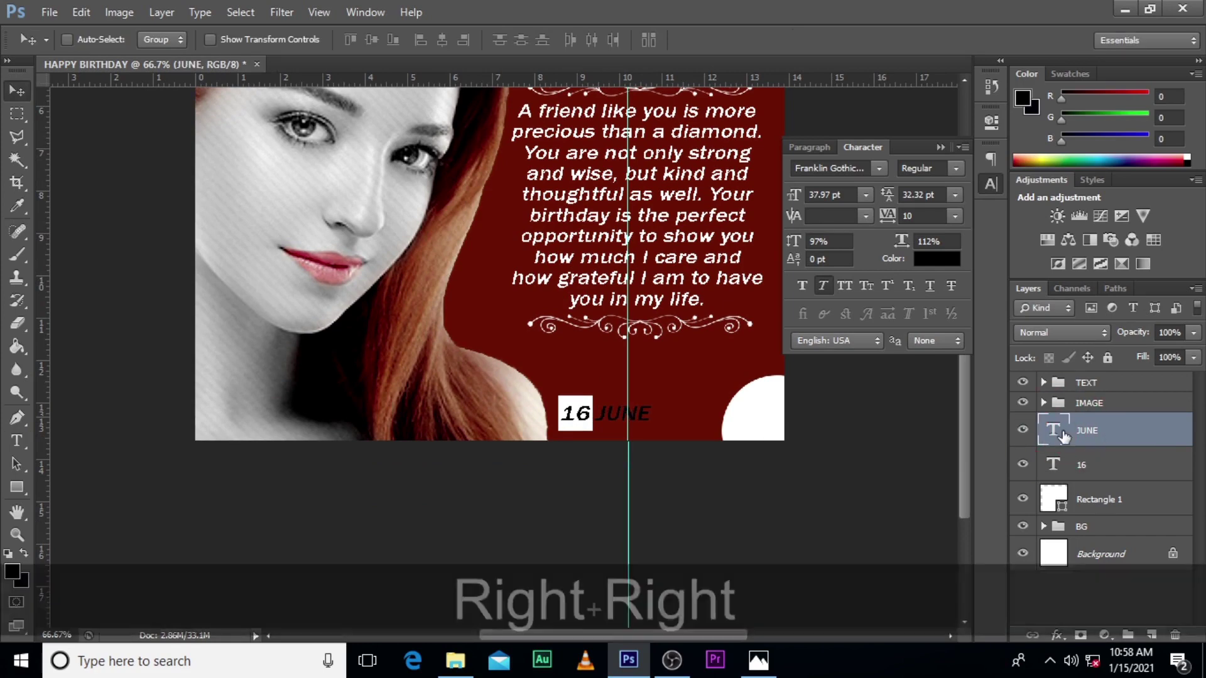
key(Right)
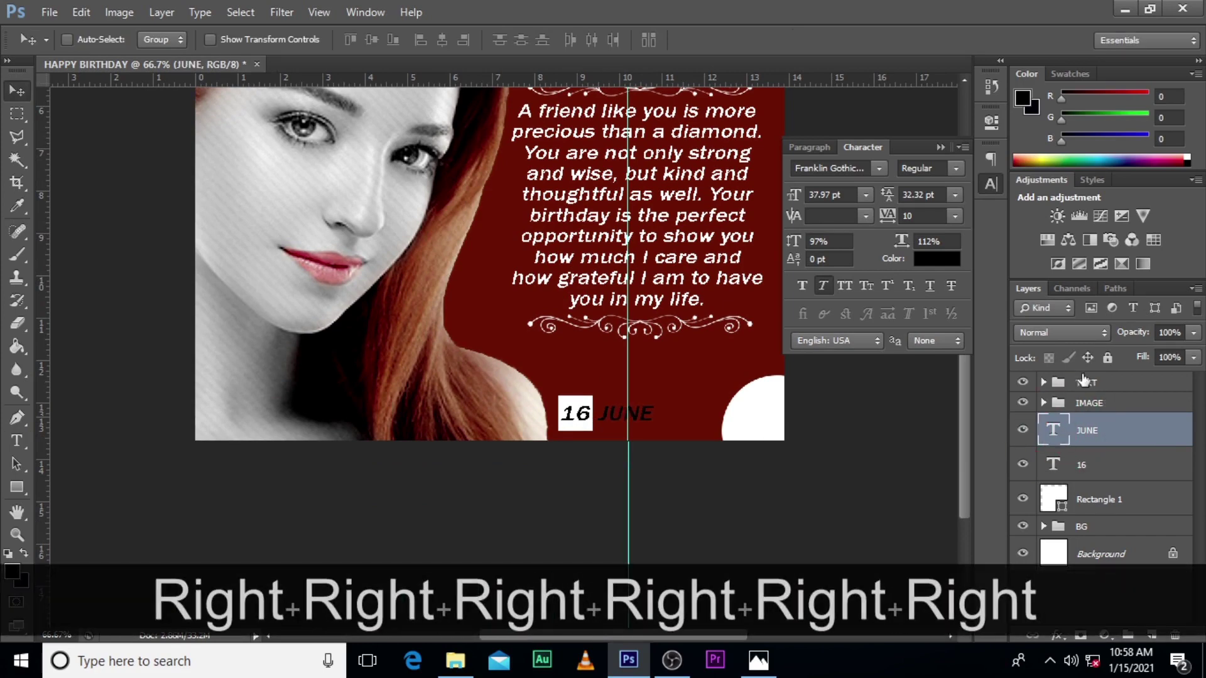
click(936, 259)
drag(810, 120, 775, 94)
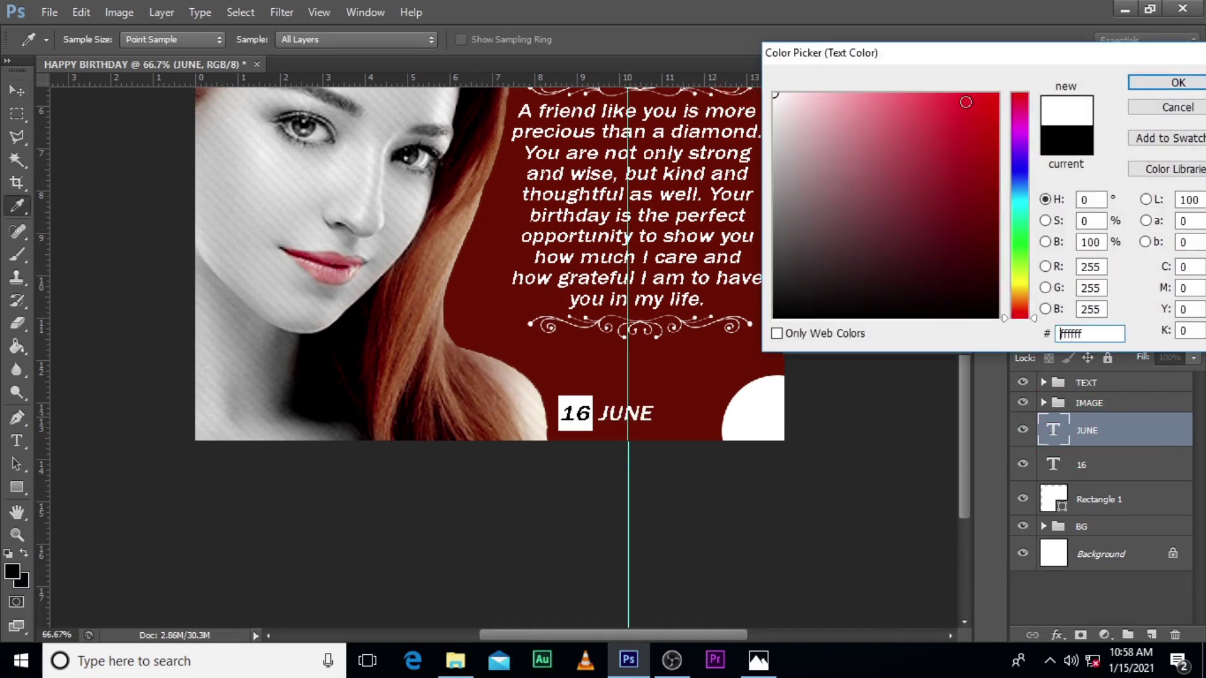
click(1171, 84)
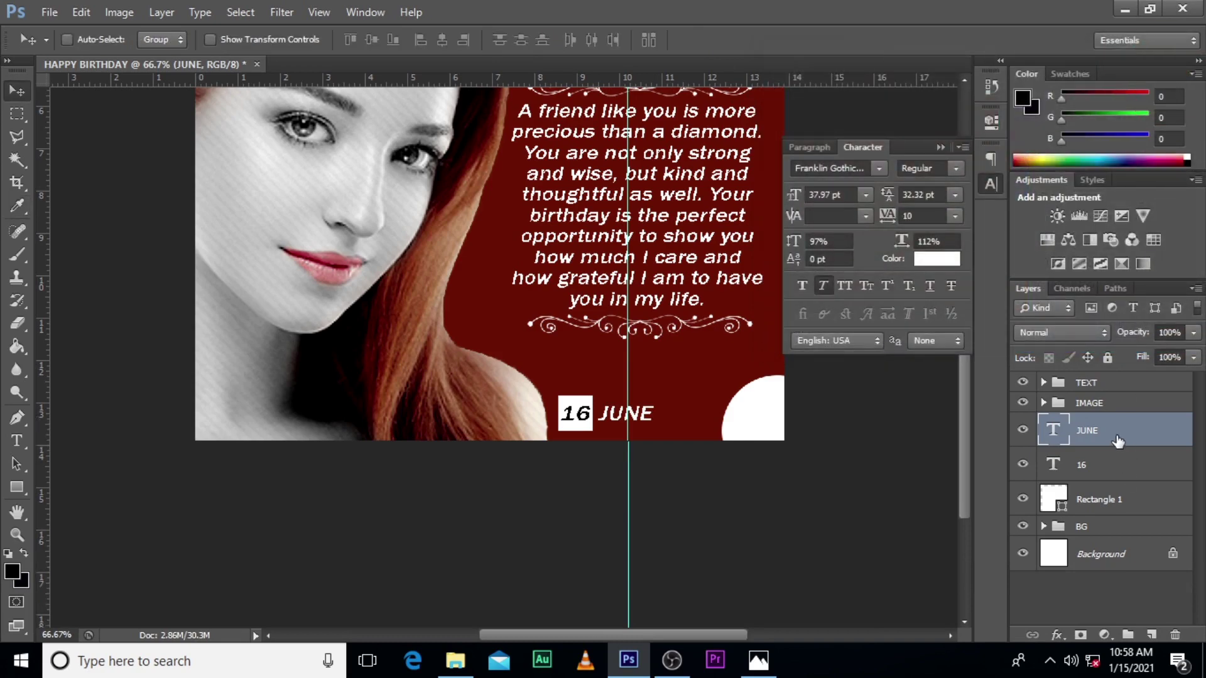
key(ctrl)
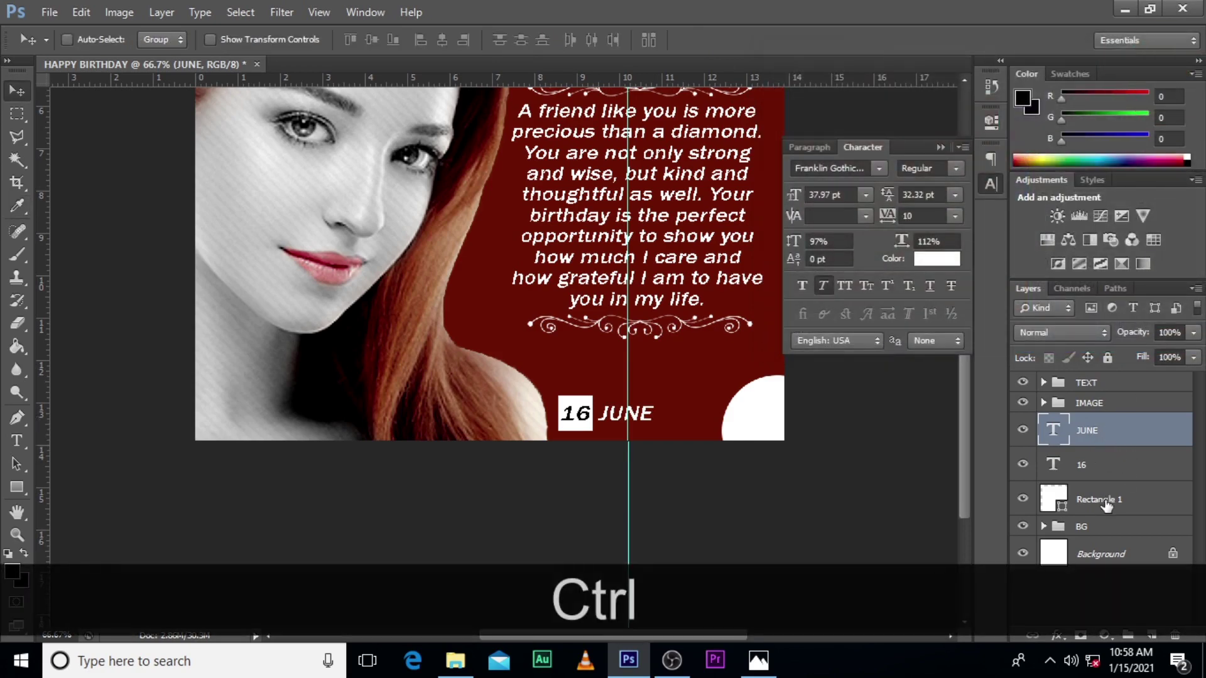
Step: Group JUNE, 16 and Rectangle 1 as MONTH and move the group to the top of the layers
shift+click(1107, 506)
key(ctrl+shift+g)
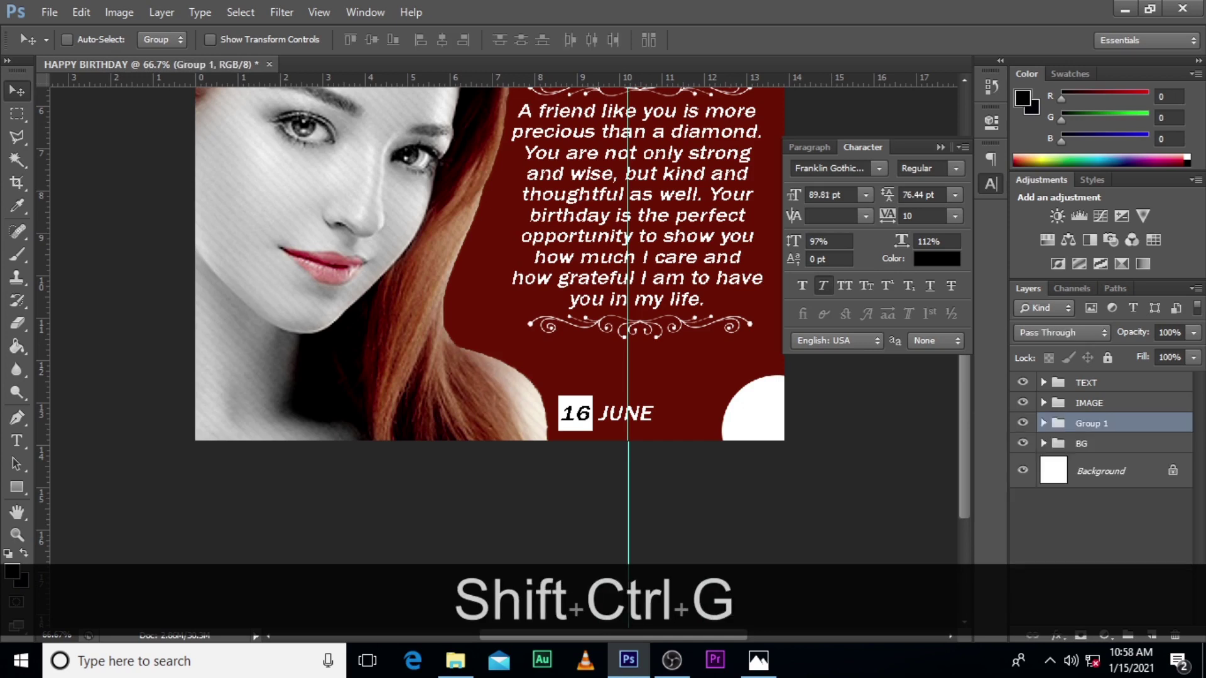
double_click(1092, 423)
key(Caps_Lock)
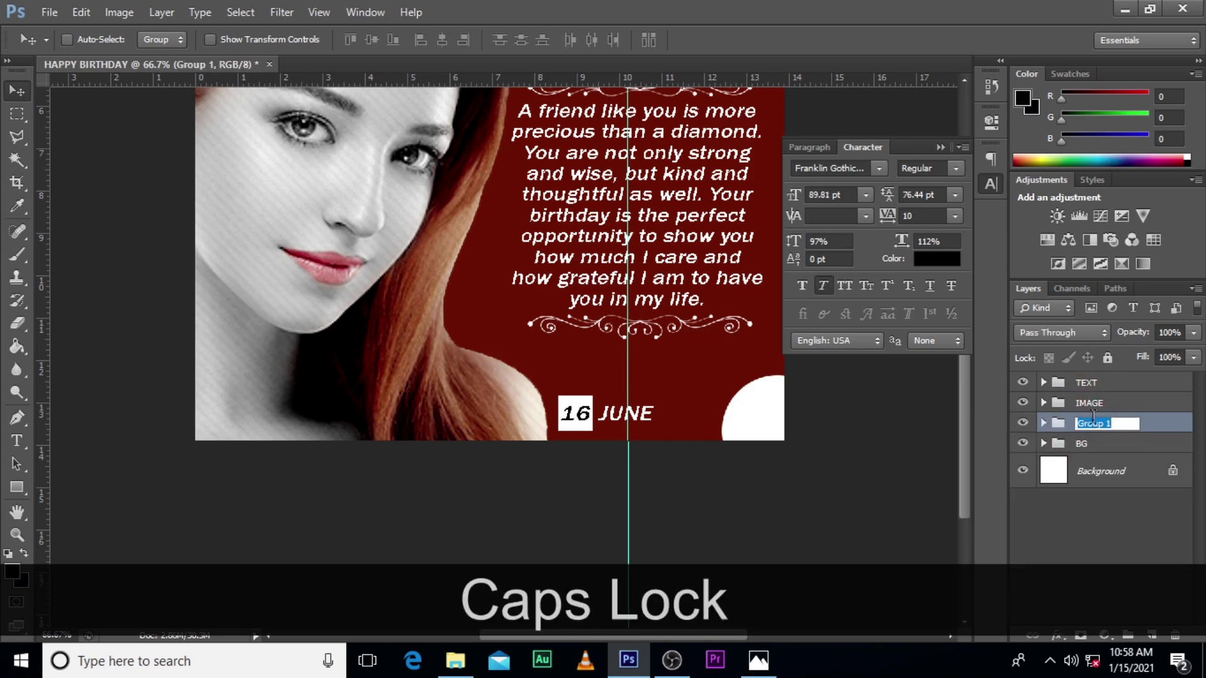
key(Caps_Lock)
text(MONTH)
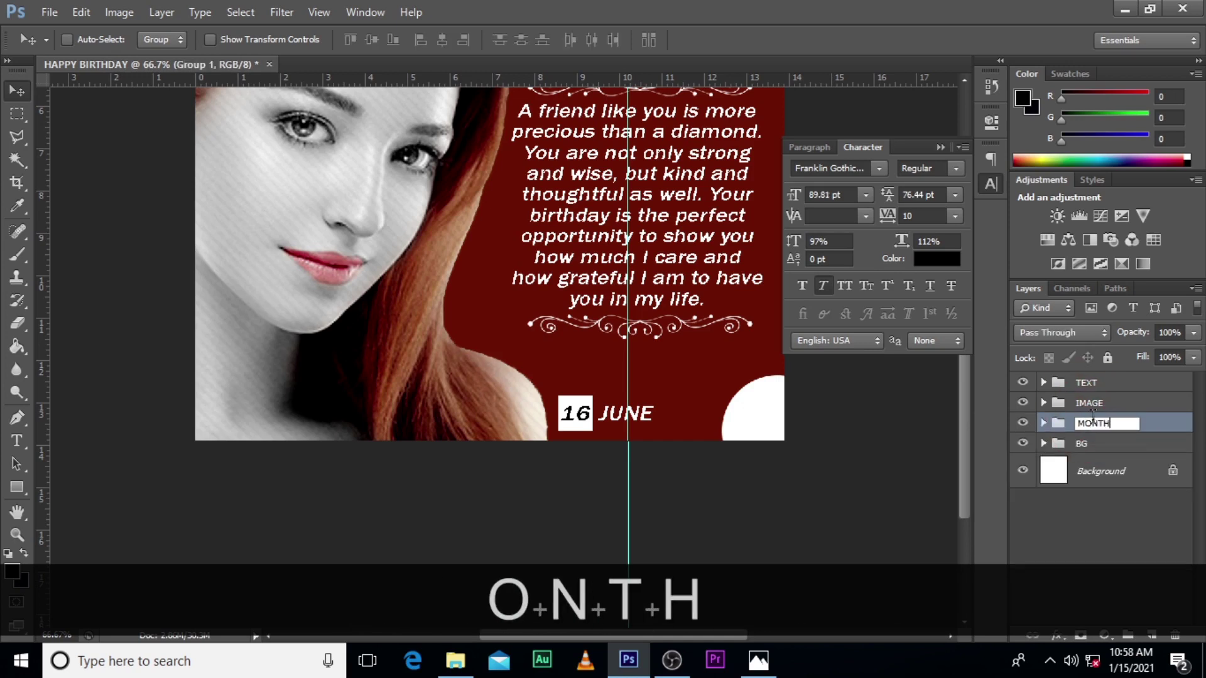
key(Return)
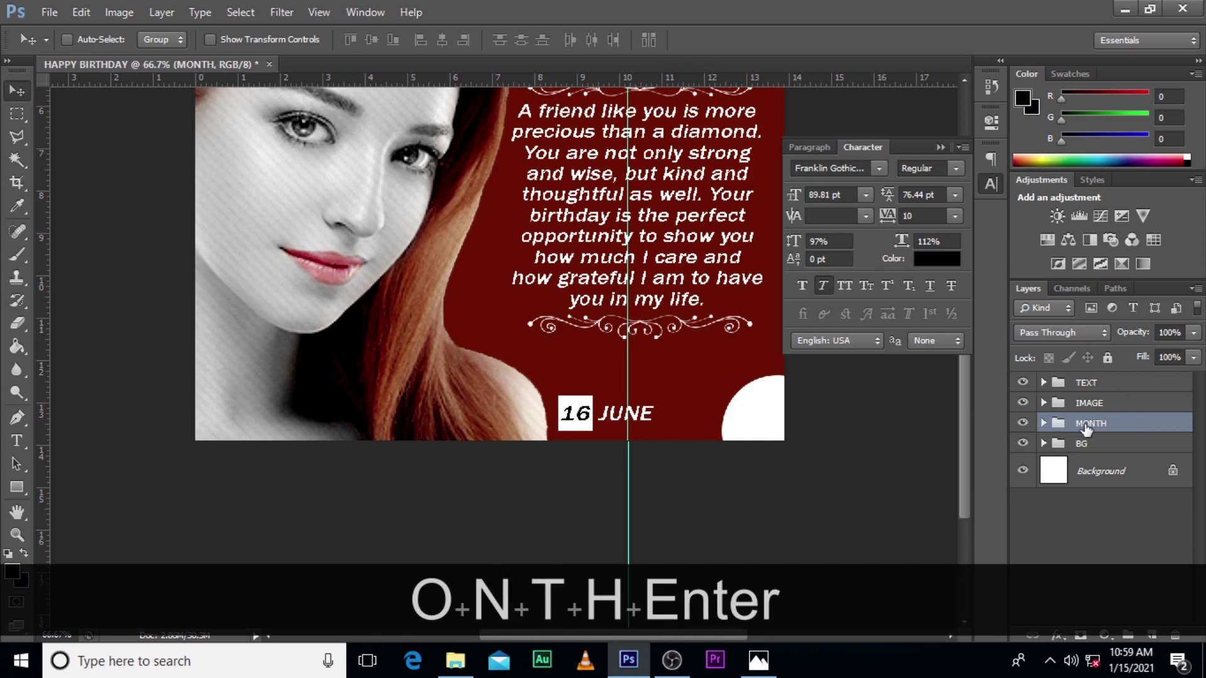
drag(1086, 429, 1083, 381)
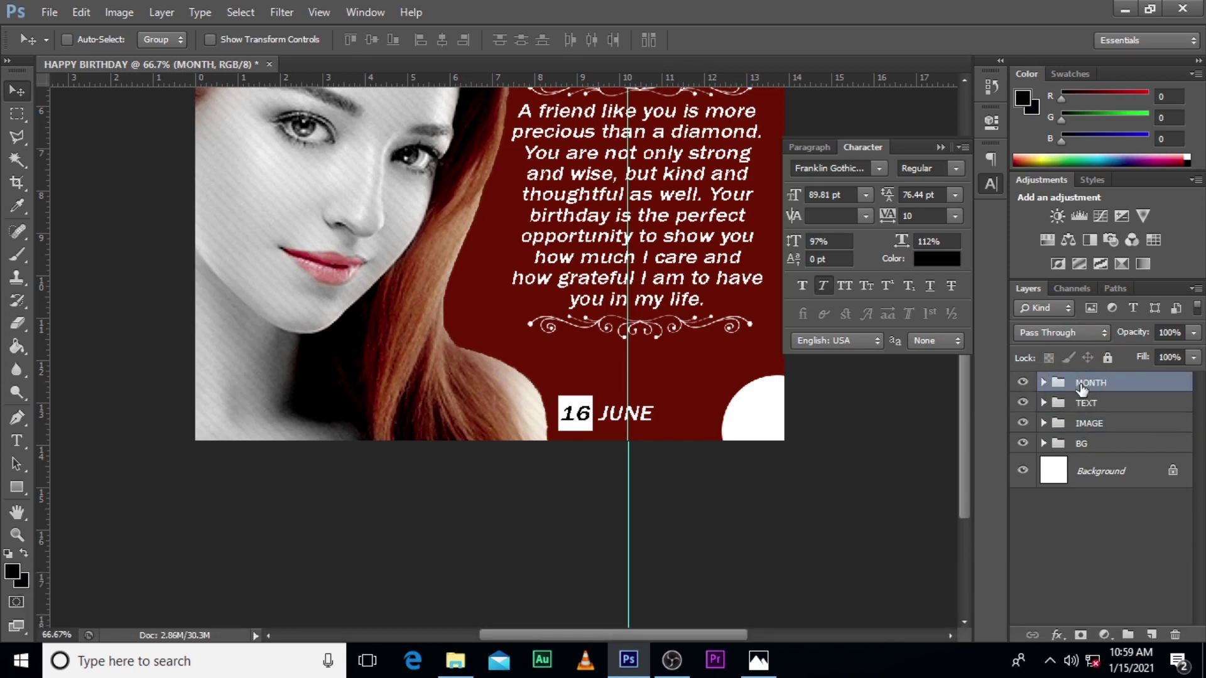
Step: Scale the 16 JUNE tag down to about 71% and nudge it into the bottom corner beside the circle
key(ctrl+t)
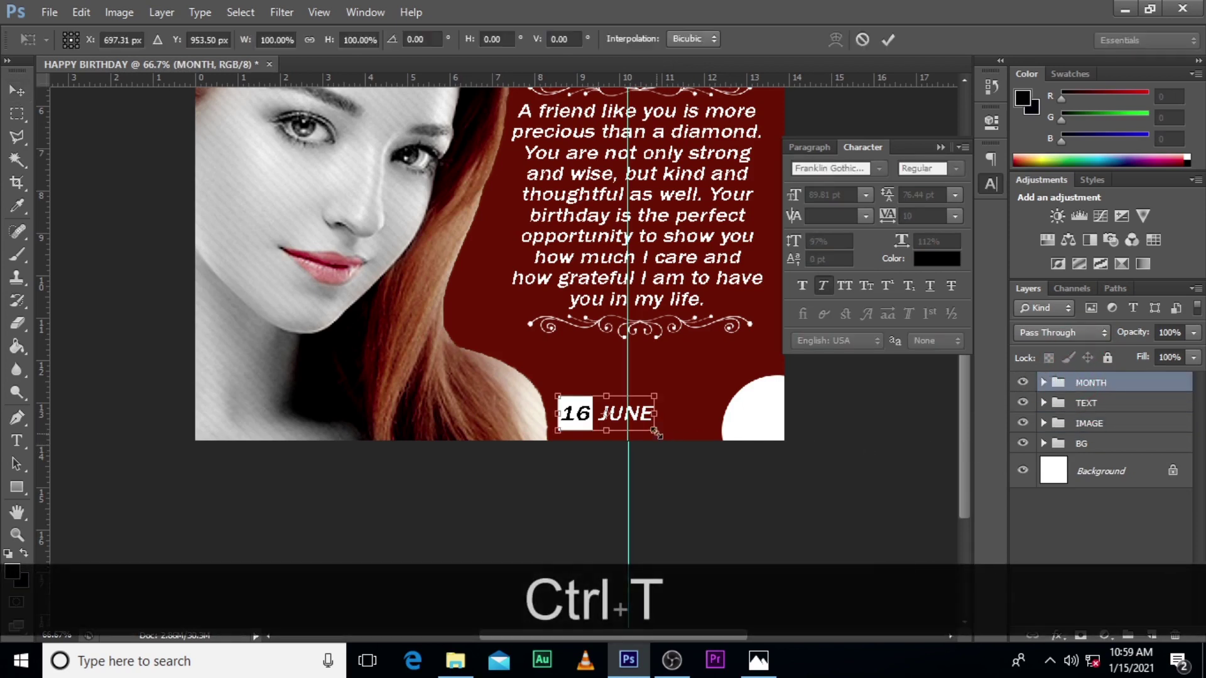
key(alt+shift)
drag(654, 431, 691, 426)
key(alt+shift+Return)
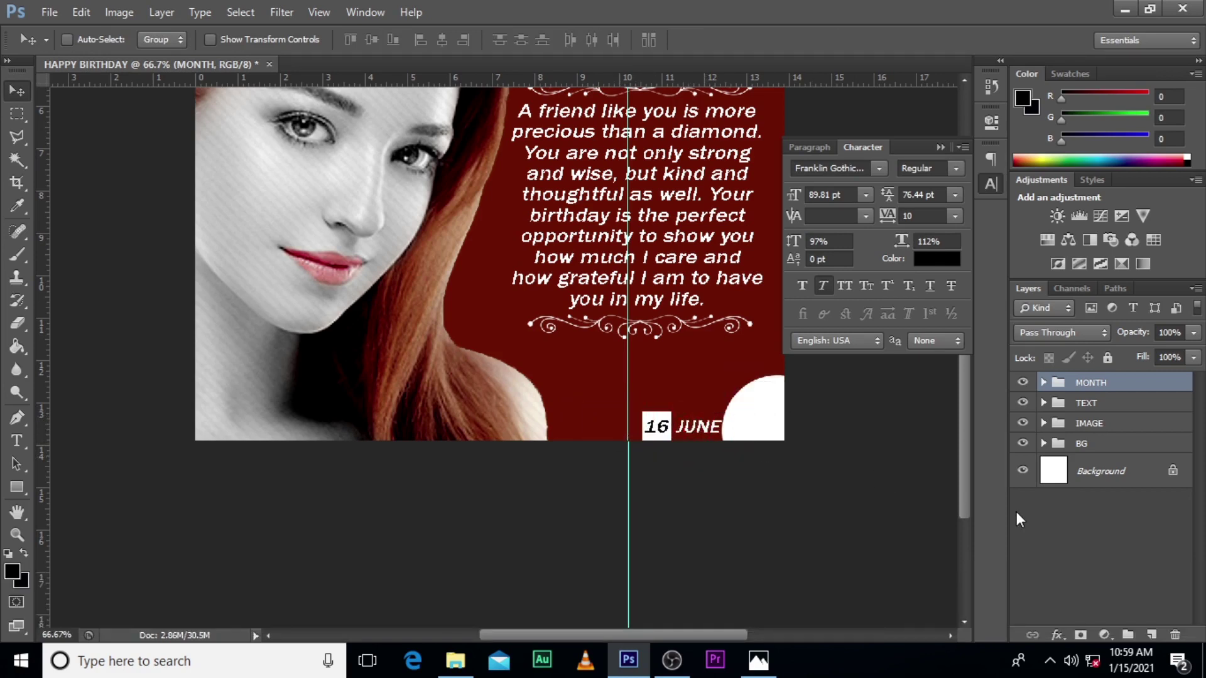
key(Up)
key(ctrl+t)
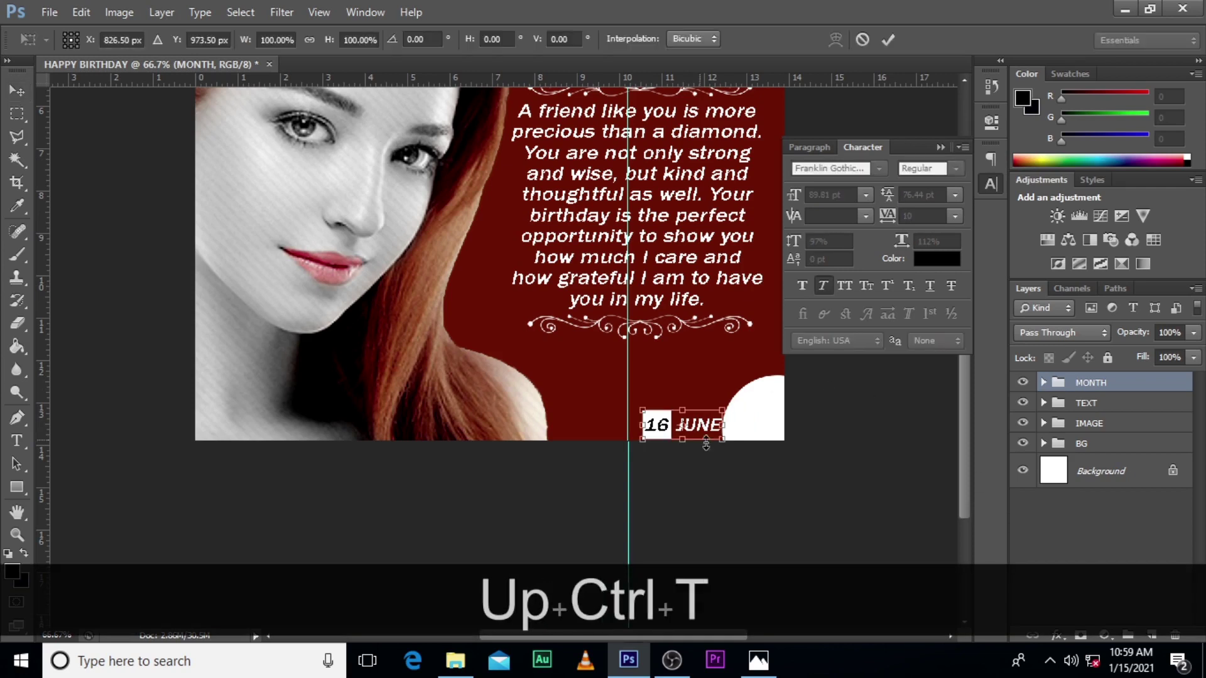
drag(718, 444, 711, 435)
key(Return)
key(Down)
key(Down)
key(Down)
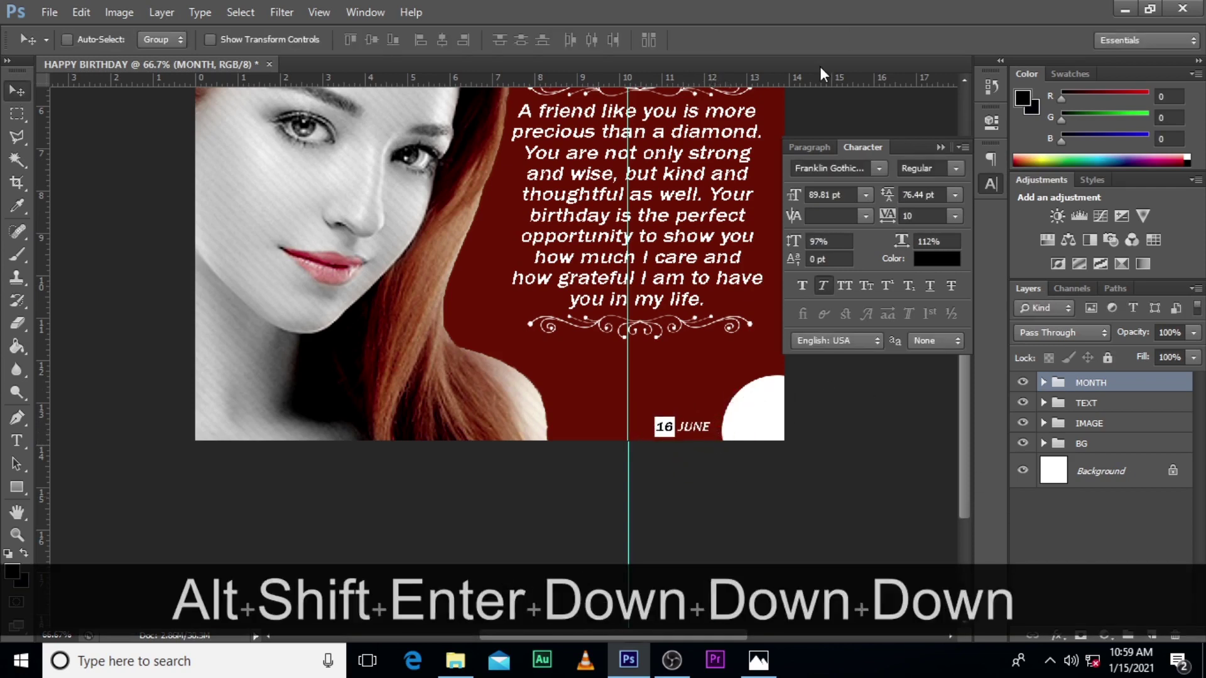
key(Right)
key(Right)
key(Right)
key(Right)
key(Right)
key(Right)
key(Right)
key(Right)
key(ctrl+0)
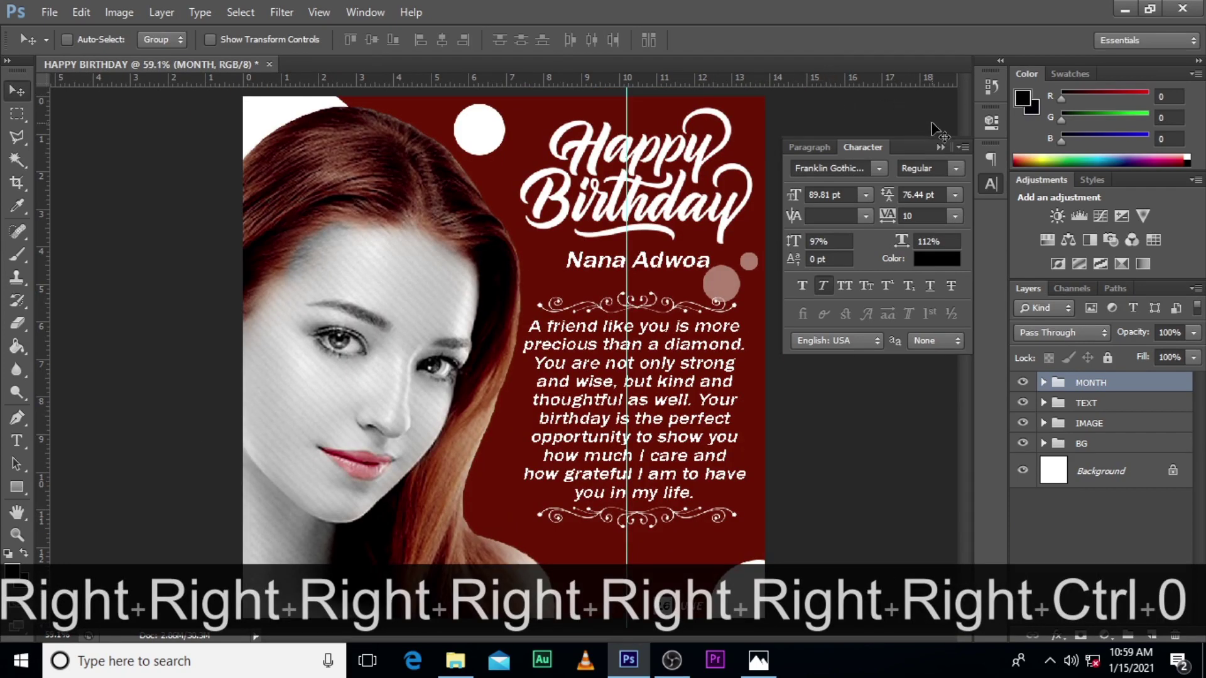
click(940, 148)
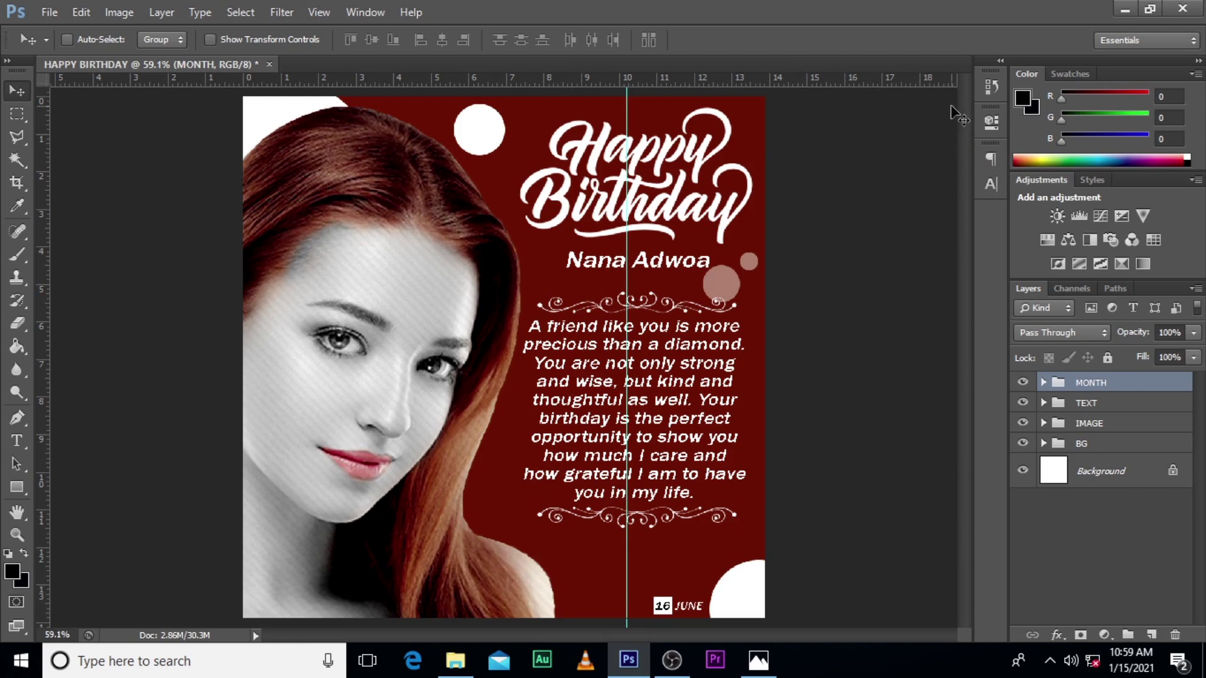